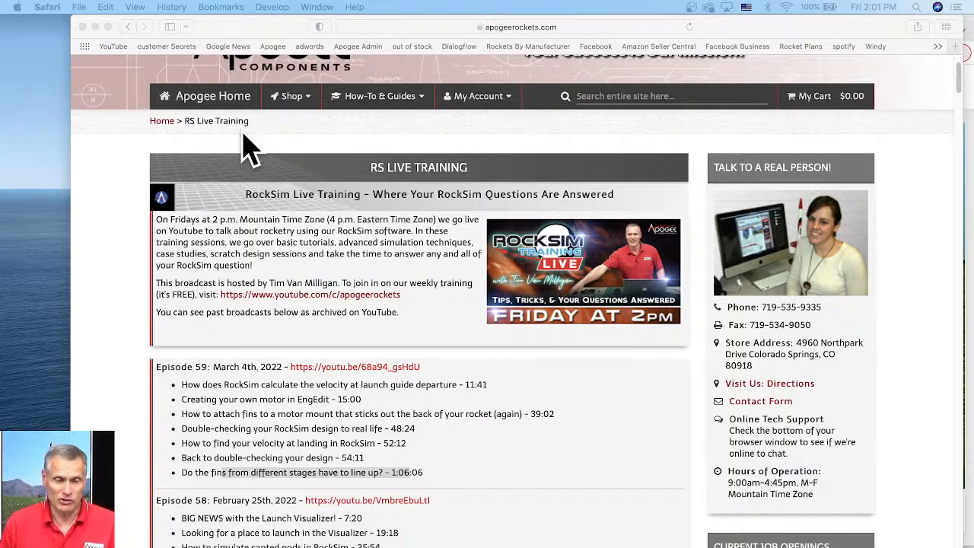
# - Hide the browser's favorites bar
pyautogui.scroll(3, 749, 218)
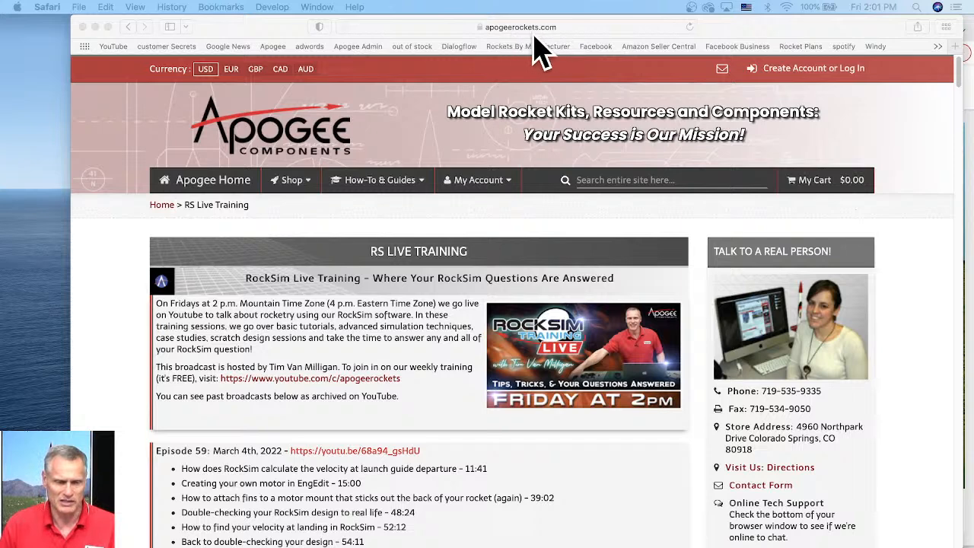
pyautogui.click(217, 29)
pyautogui.click(172, 7)
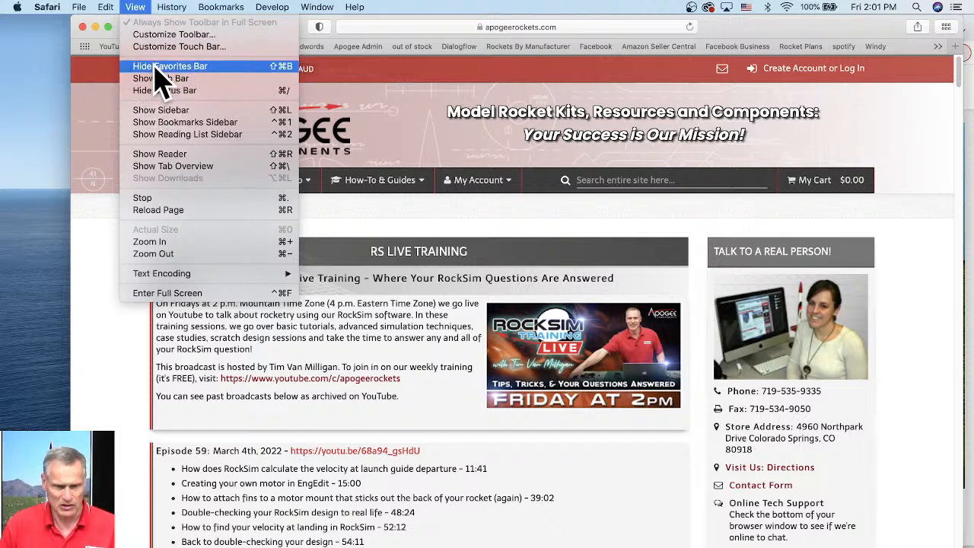
pyautogui.click(160, 67)
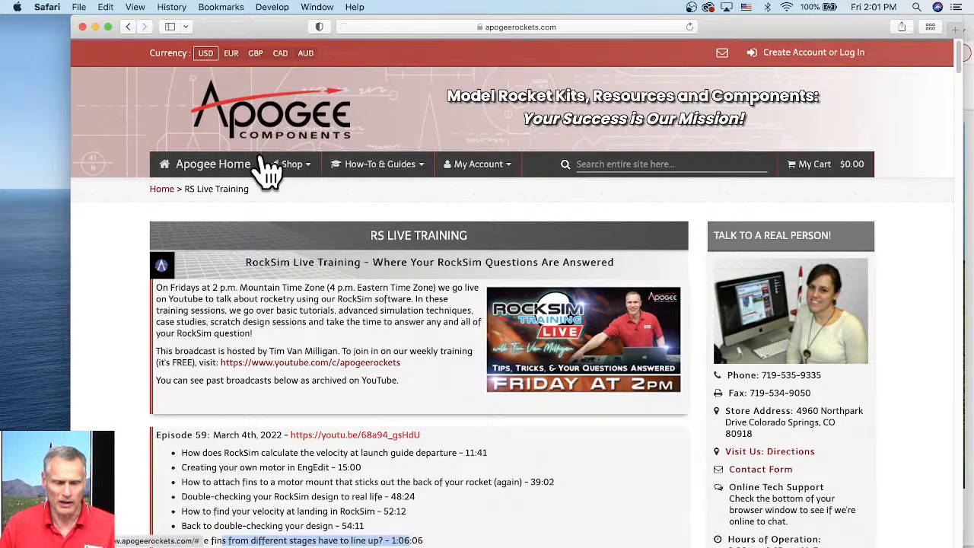
# - Go to the Apogee home page and open the RockSim Live Training page from its banner
pyautogui.click(228, 164)
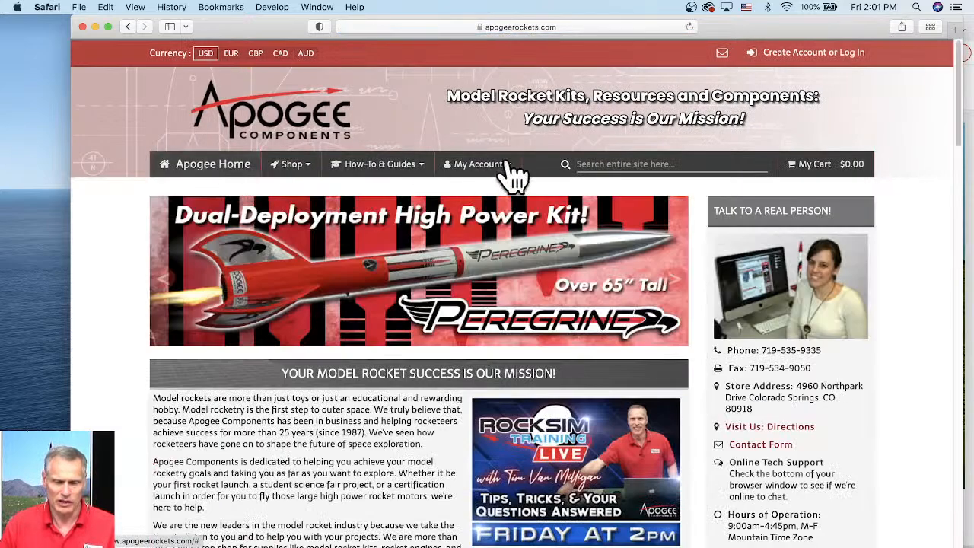
pyautogui.scroll(-4, 399, 364)
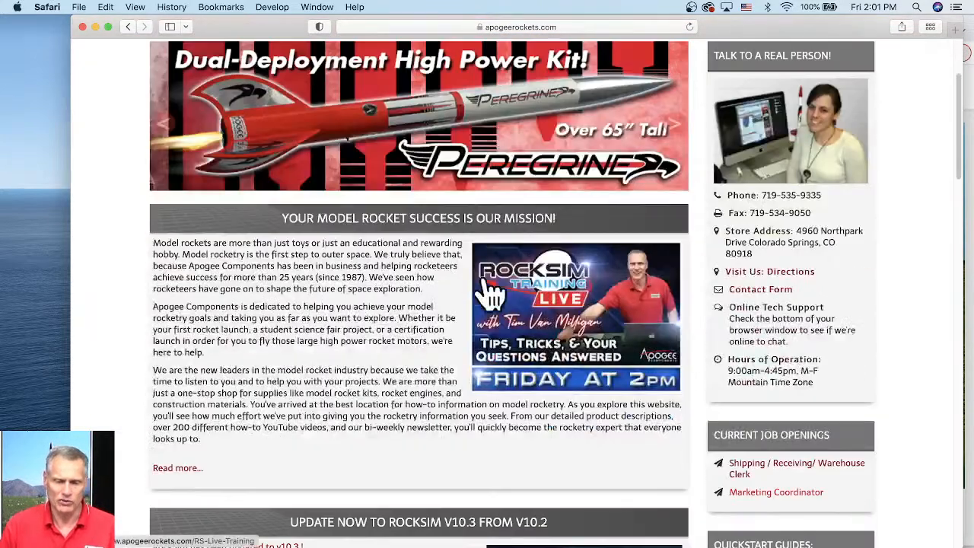
pyautogui.click(556, 324)
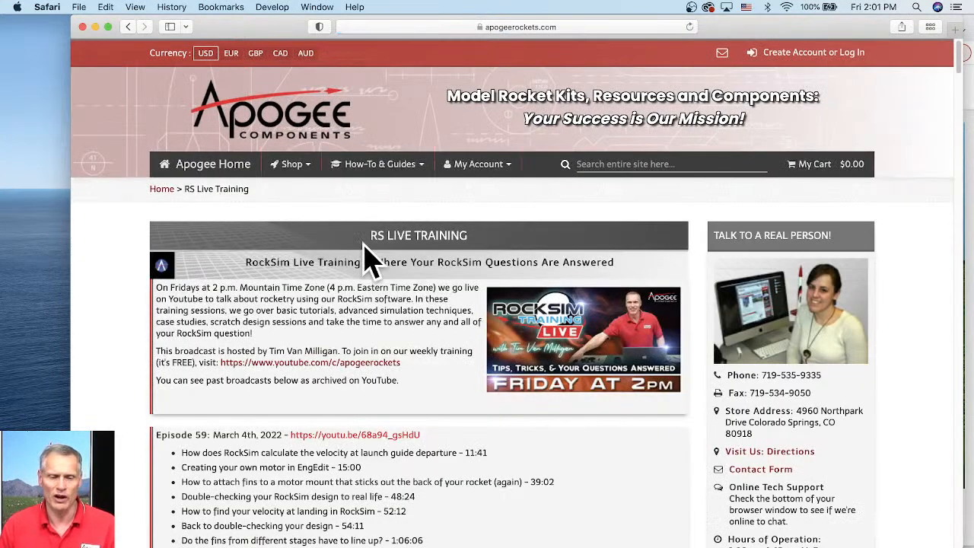
# - Scroll through the episode list and highlight the Episode 59 topic about attaching fins to a motor mount
pyautogui.scroll(-3, 483, 255)
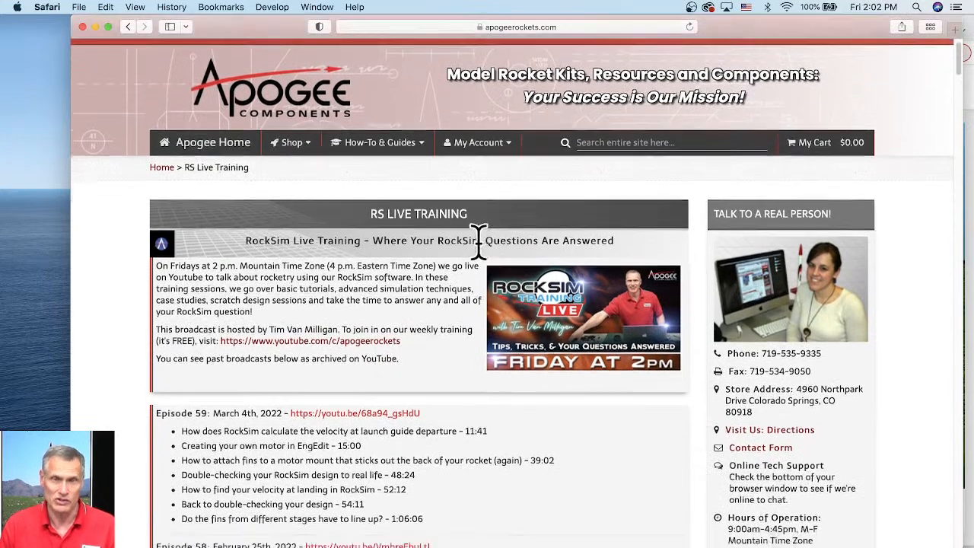
pyautogui.scroll(-1, 335, 289)
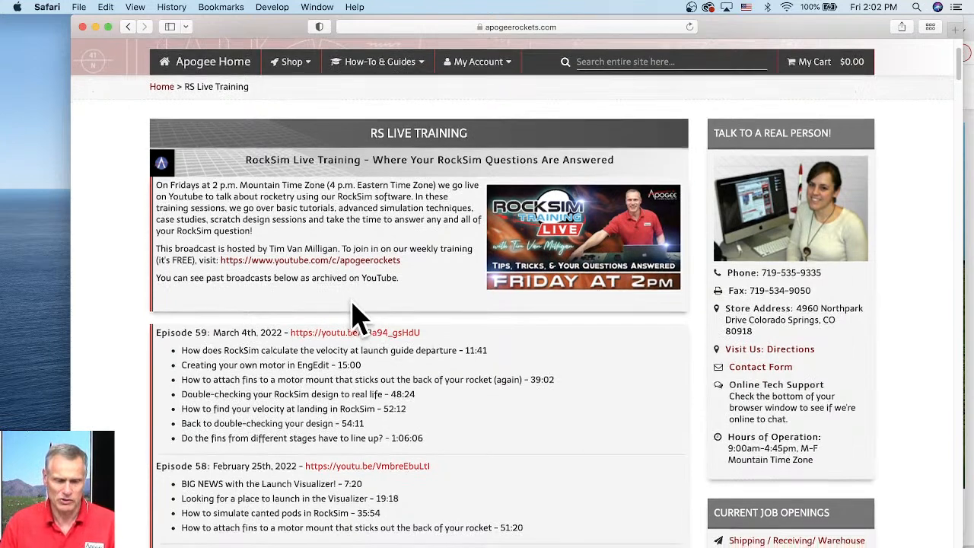
pyautogui.scroll(-2, 358, 322)
pyautogui.scroll(-5, 358, 322)
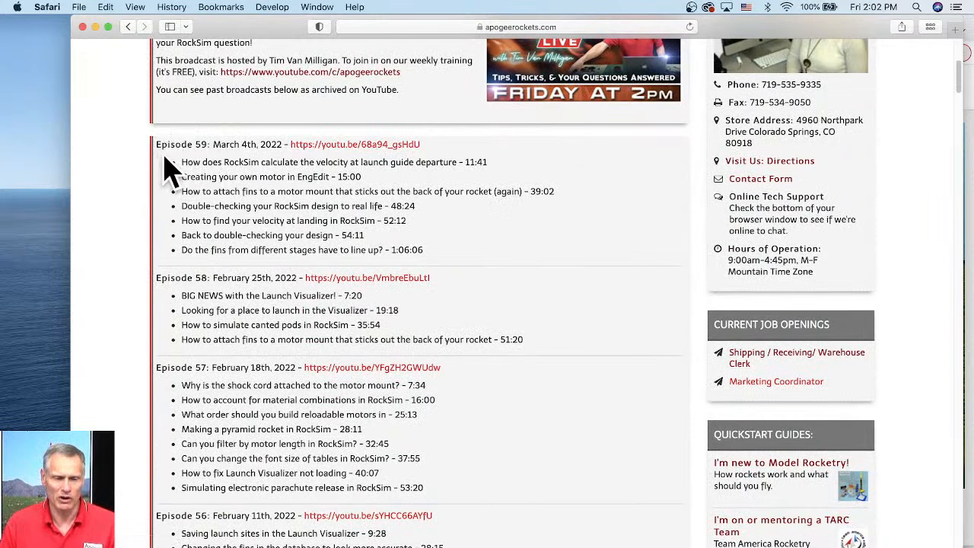
pyautogui.tripleClick(226, 149)
pyautogui.moveTo(204, 191); pyautogui.dragTo(510, 187)
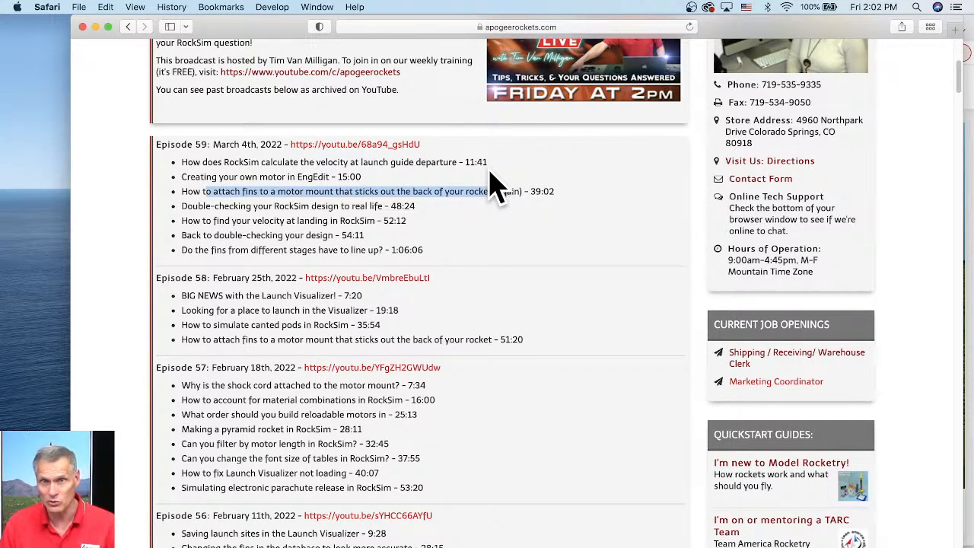
pyautogui.moveTo(494, 187); pyautogui.dragTo(522, 188)
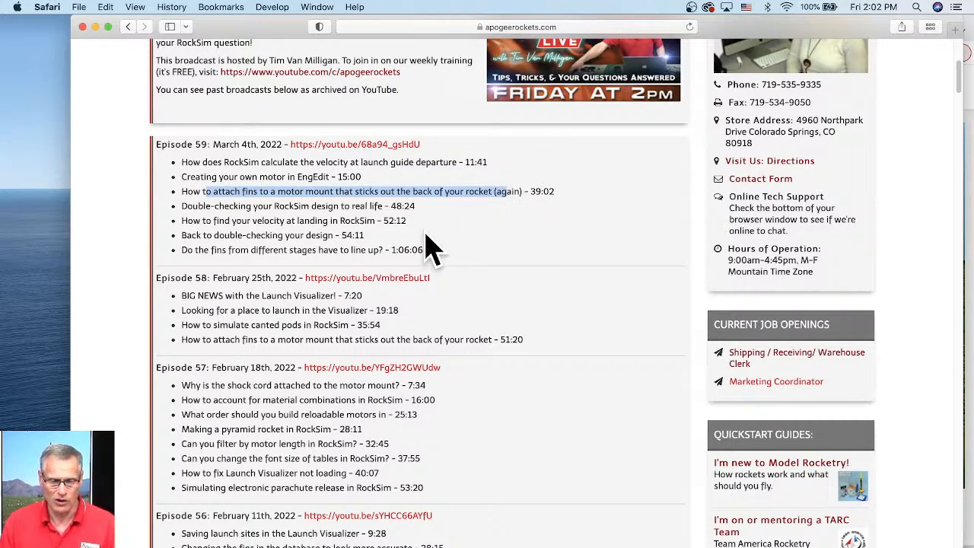
# - Open the RockSim Video Tutorials page from the How-To & Guides software section
pyautogui.scroll(5, 428, 246)
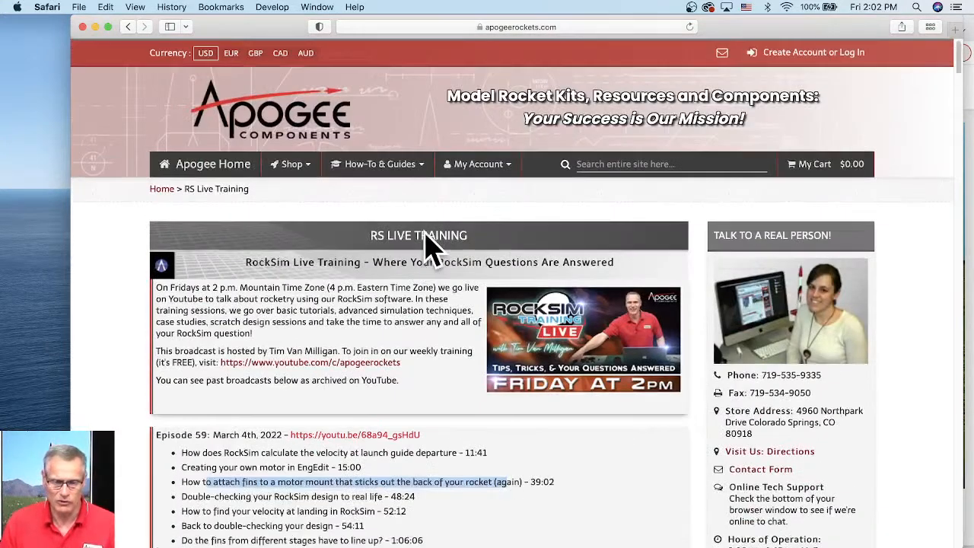
pyautogui.click(394, 171)
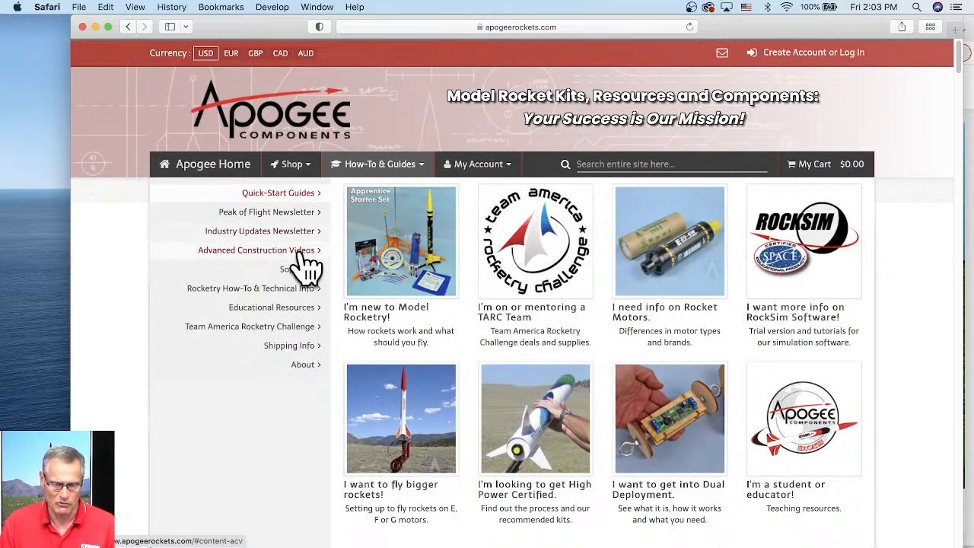
pyautogui.moveTo(305, 275)
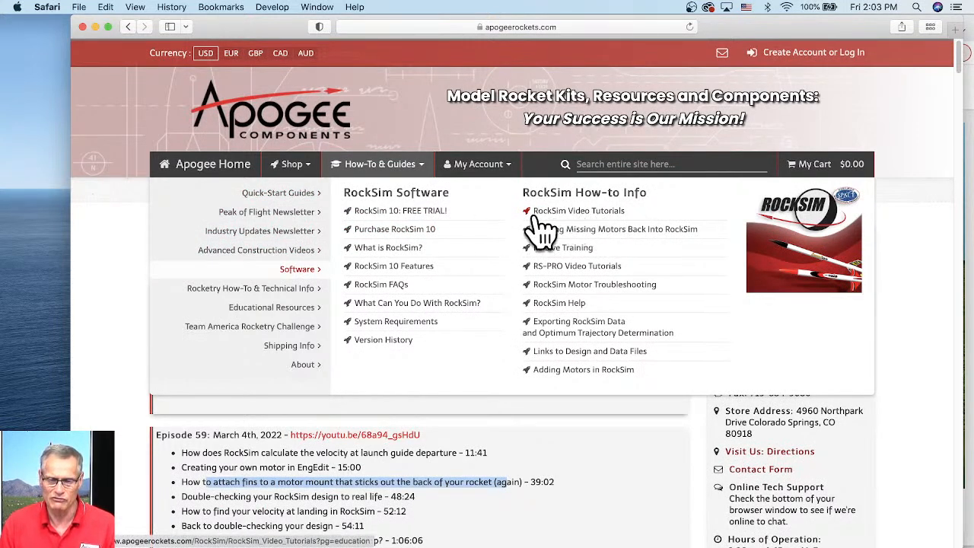
pyautogui.click(579, 213)
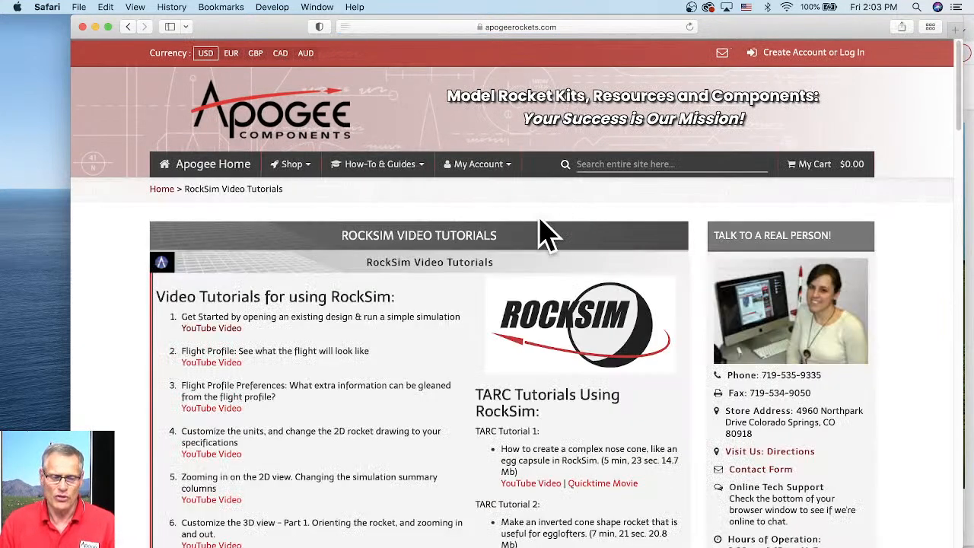
# - Highlight tutorial 4 about customizing units and the 2D rocket drawing
pyautogui.scroll(-2, 505, 220)
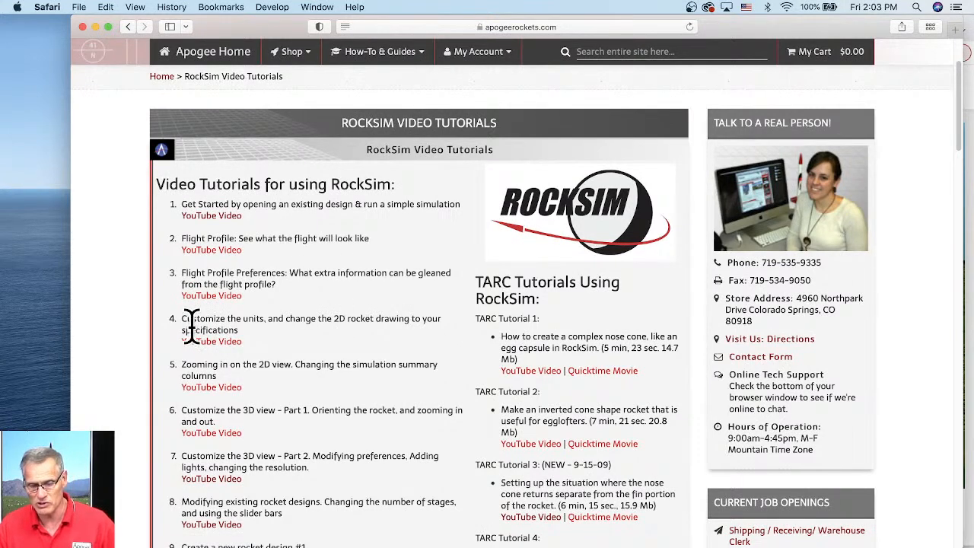
pyautogui.moveTo(191, 326); pyautogui.dragTo(253, 316)
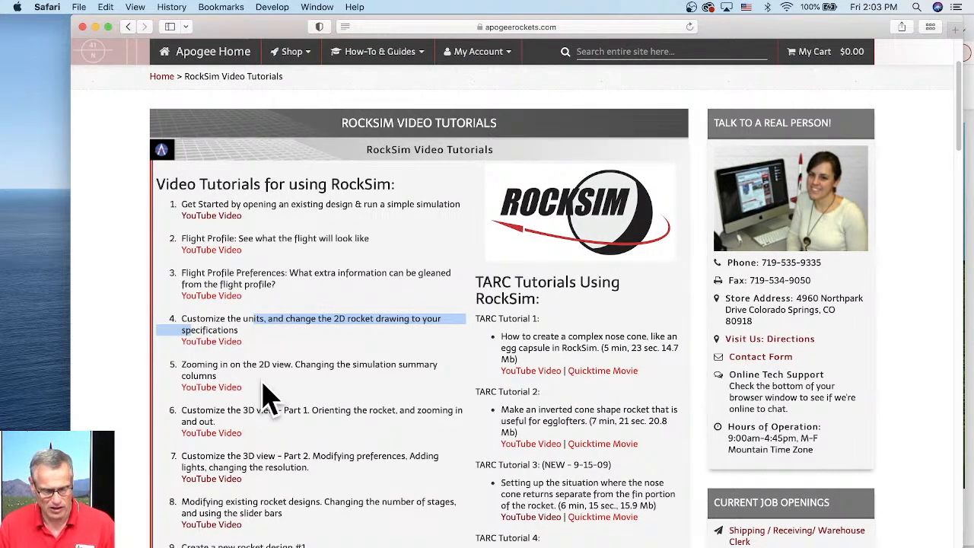
pyautogui.scroll(-1, 266, 398)
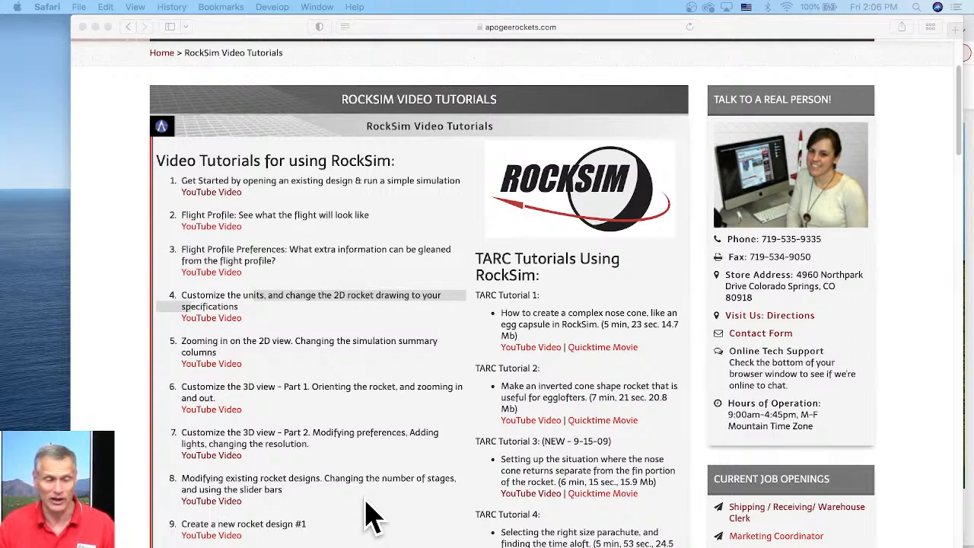
# - Move the browser window aside and switch to RockSim with the Big Daddy design
pyautogui.moveTo(209, 31); pyautogui.dragTo(369, 32)
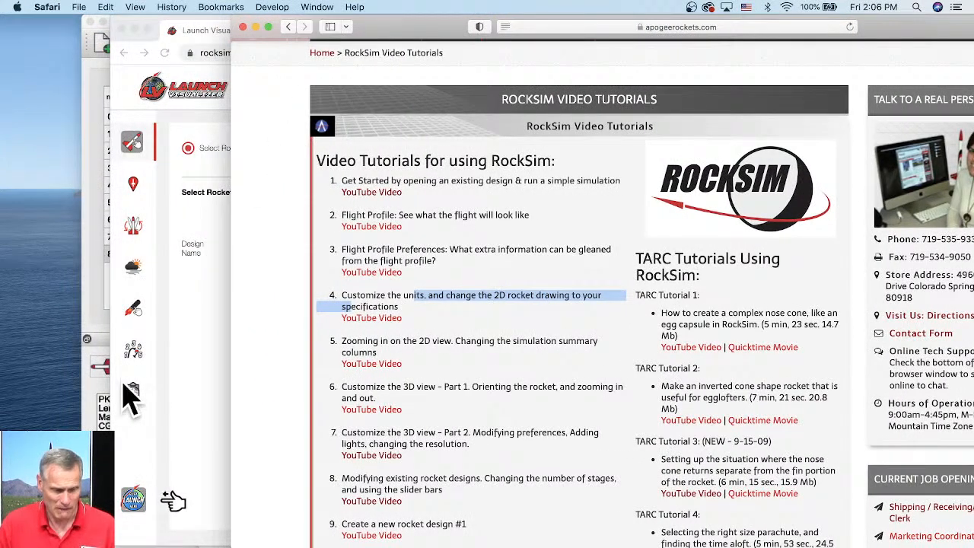
pyautogui.click(100, 381)
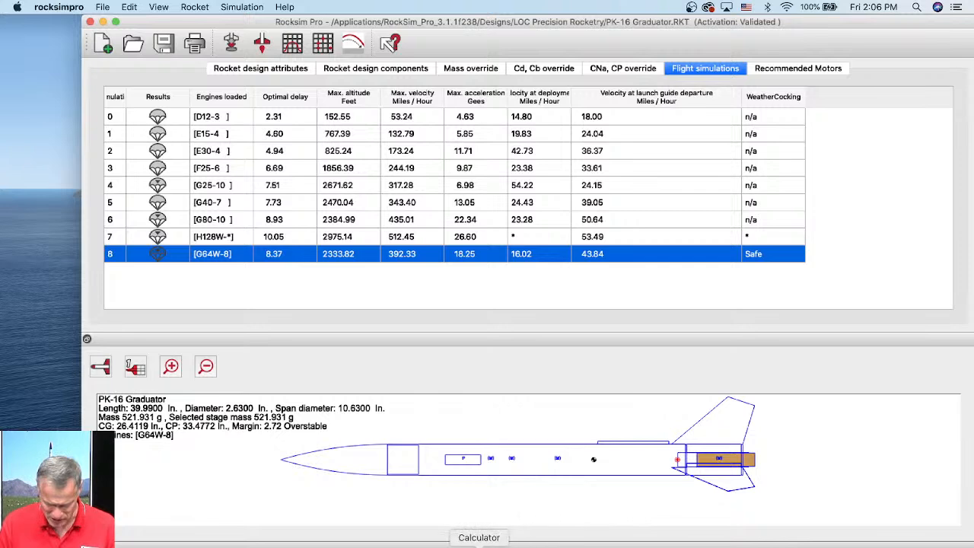
pyautogui.click(462, 543)
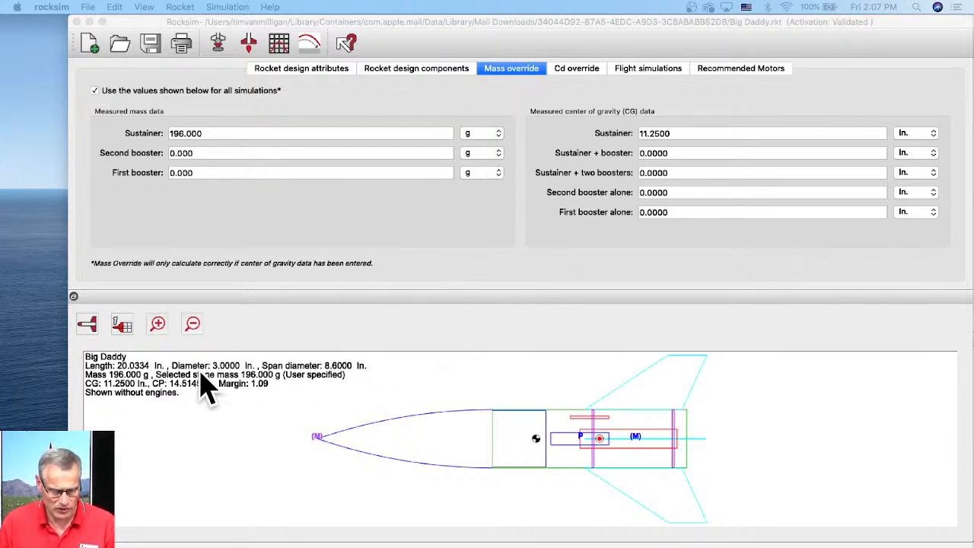
# - Show the rocket in the 3D view and rotate it
pyautogui.click(86, 325)
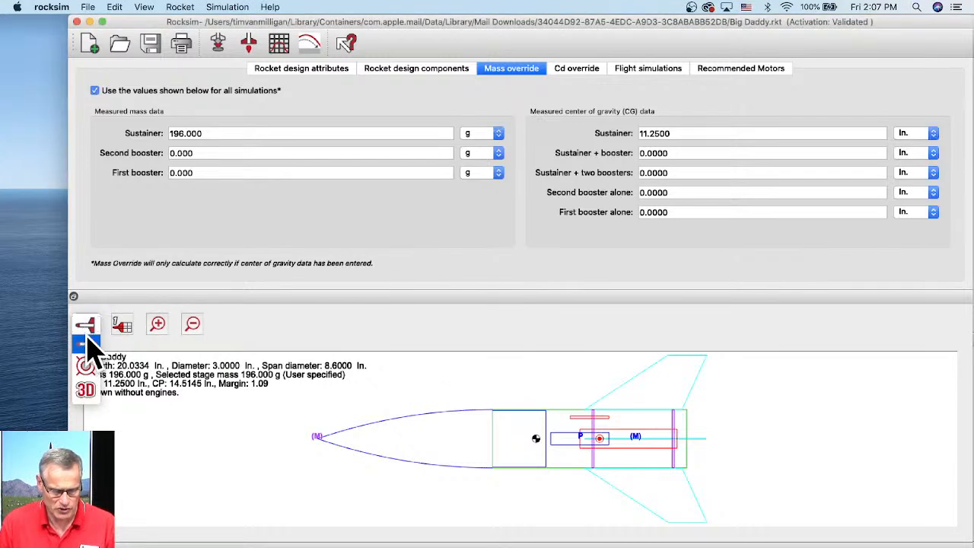
pyautogui.click(85, 389)
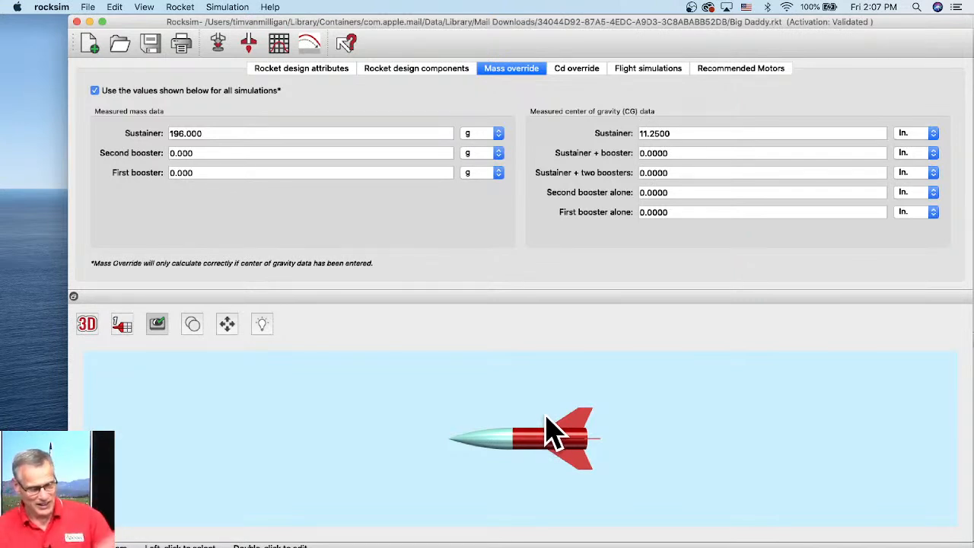
pyautogui.moveTo(525, 460); pyautogui.dragTo(544, 434)
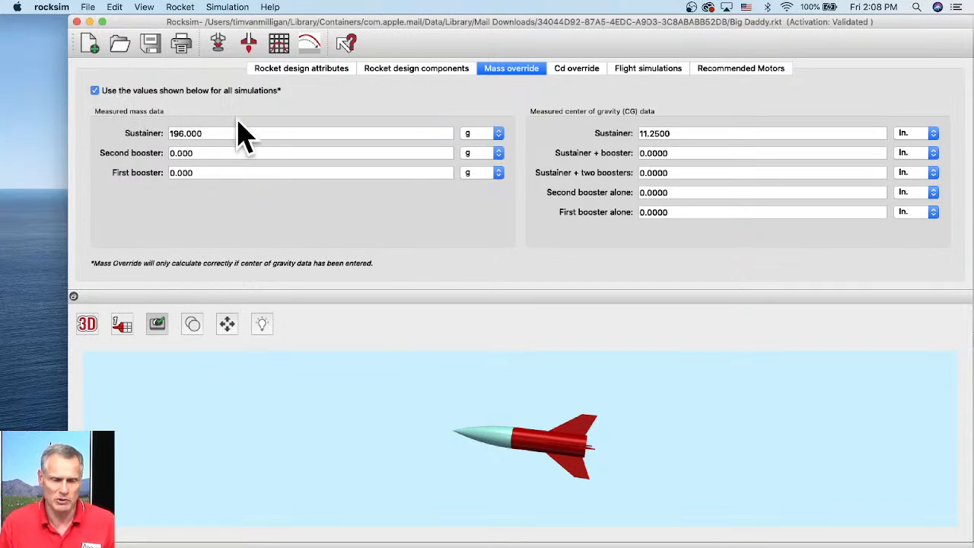
# - Highlight the sustainer mass override value and return to the 2D side view
pyautogui.click(201, 135)
pyautogui.moveTo(202, 134); pyautogui.dragTo(171, 135)
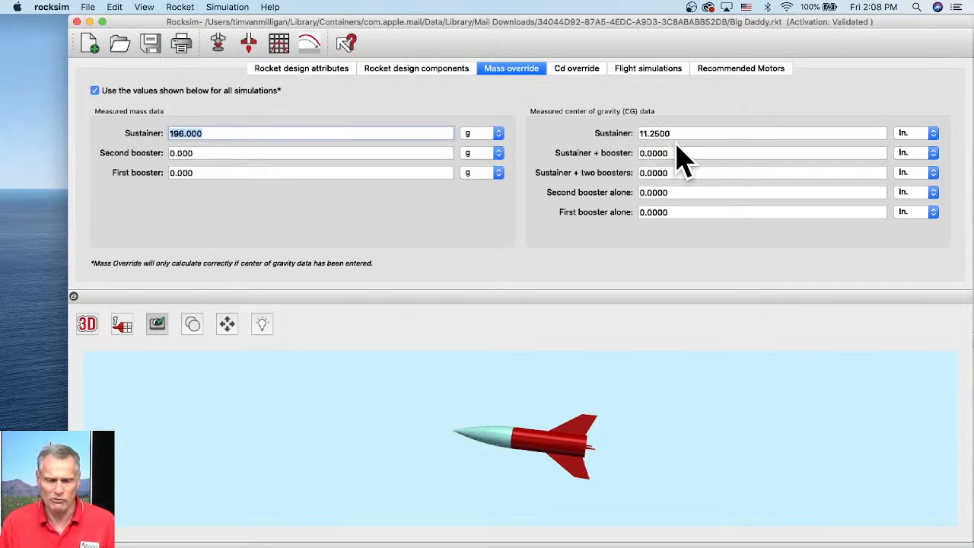
pyautogui.click(86, 333)
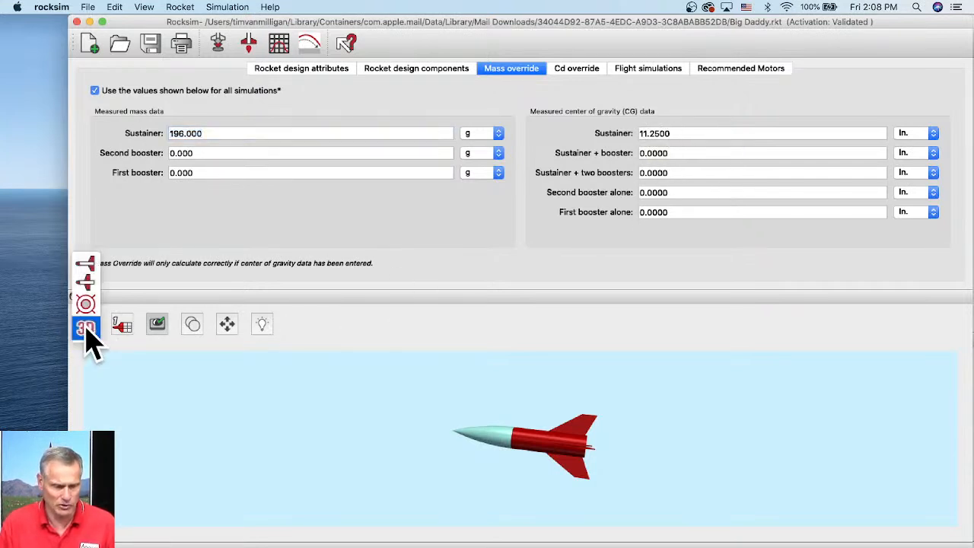
pyautogui.click(86, 264)
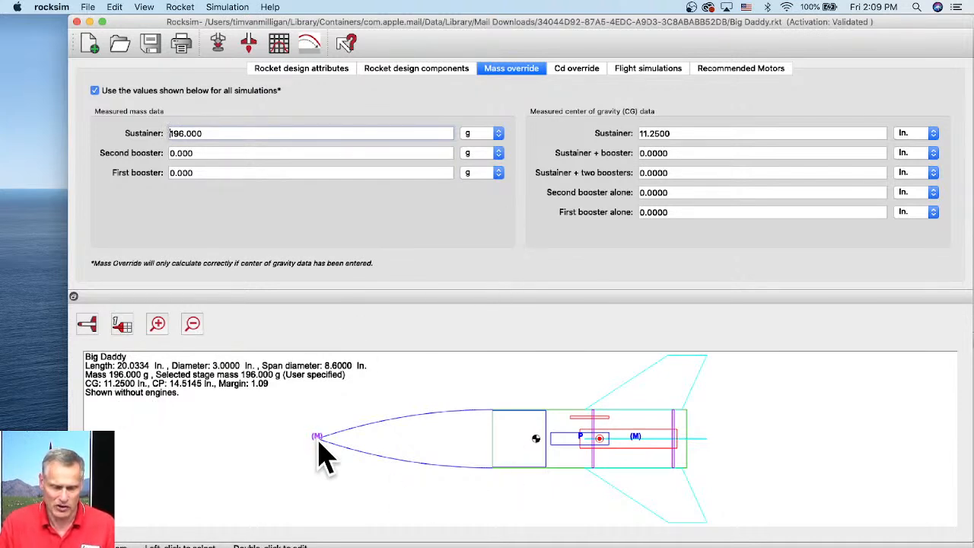
# - Open the Clay mass object under the nose cone for editing and enlarge its dialog
pyautogui.click(415, 72)
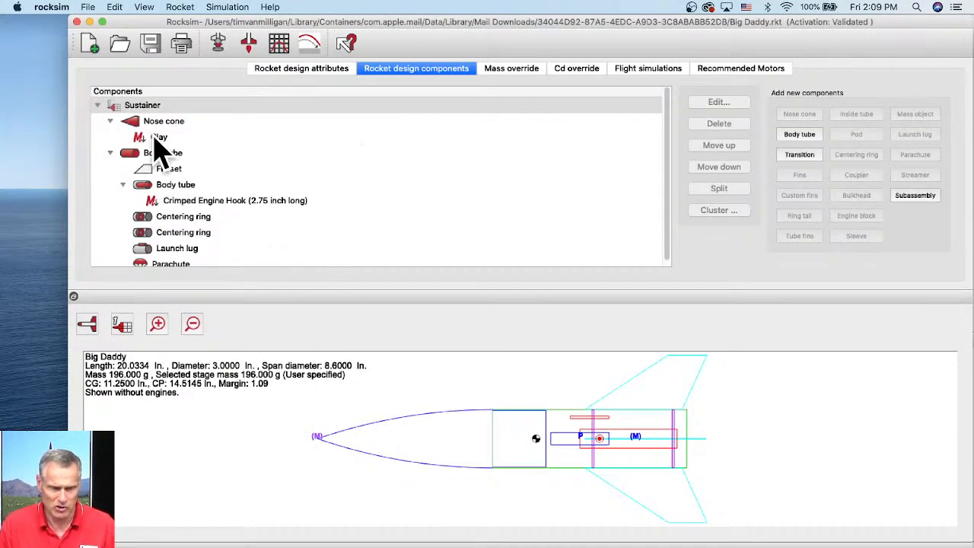
pyautogui.doubleClick(151, 139)
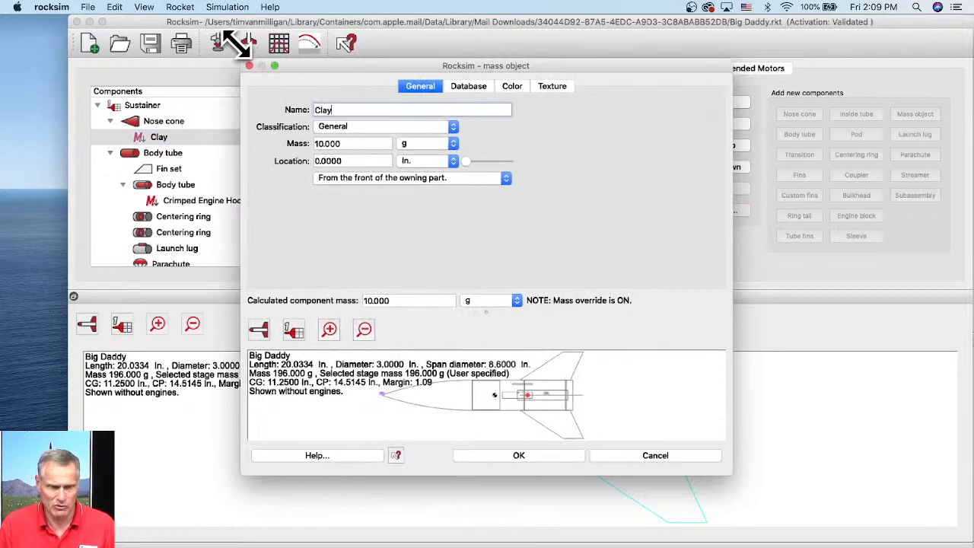
pyautogui.moveTo(722, 465); pyautogui.dragTo(964, 543)
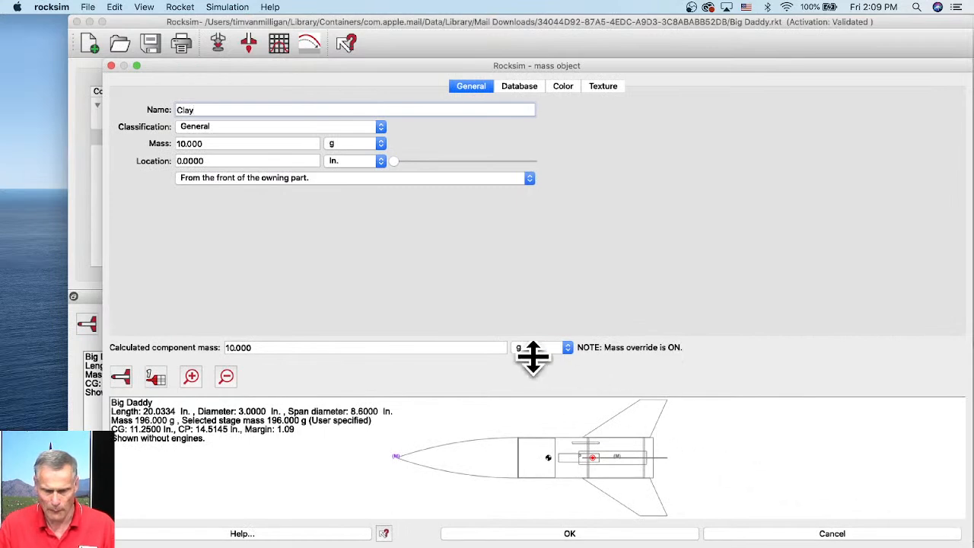
pyautogui.moveTo(537, 356); pyautogui.dragTo(535, 269)
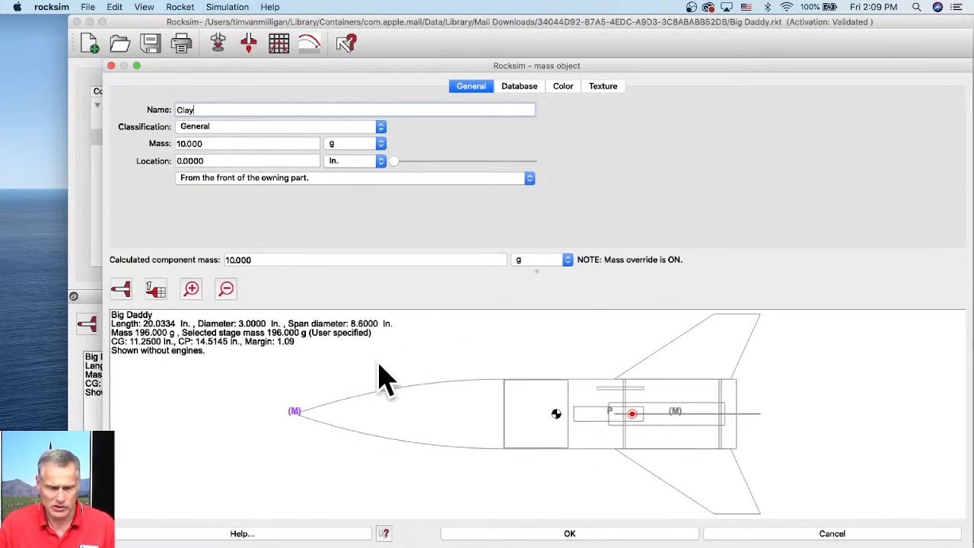
# - Set the Clay mass object's mass to 1000 g and confirm the dialog
pyautogui.click(210, 143)
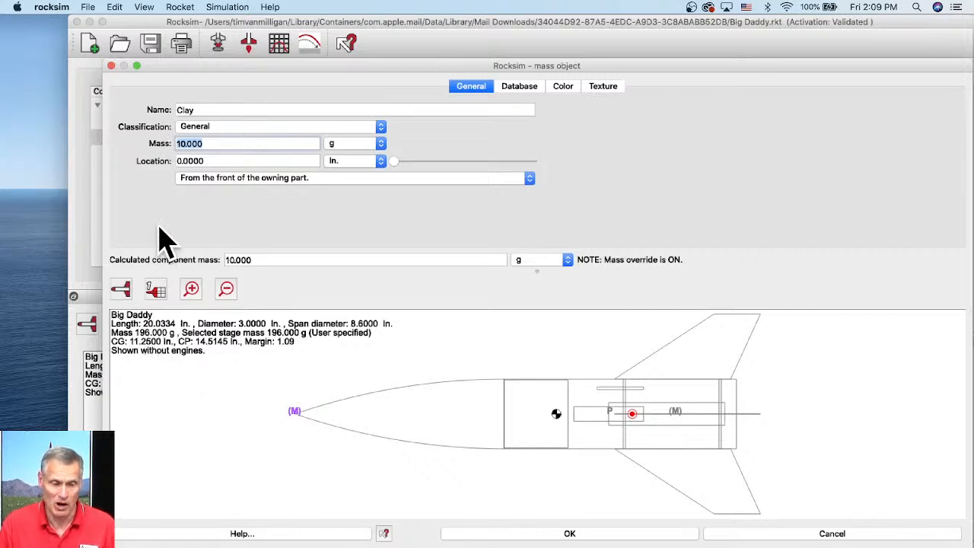
pyautogui.click(186, 144)
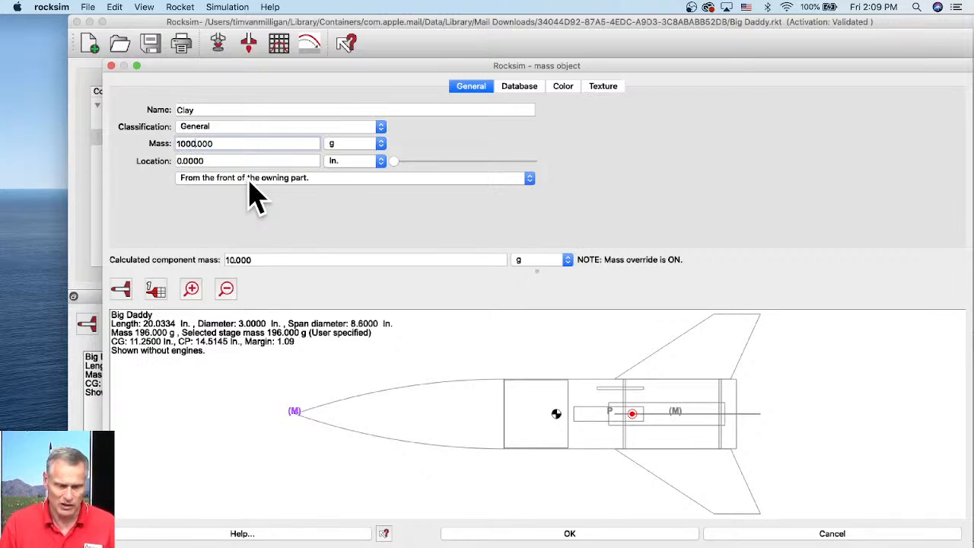
pyautogui.press('Tab')
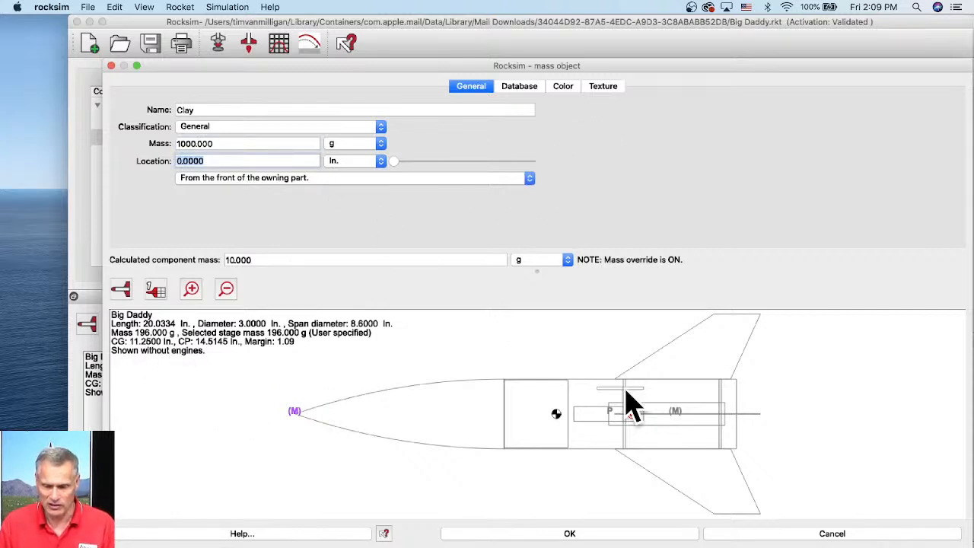
pyautogui.click(578, 535)
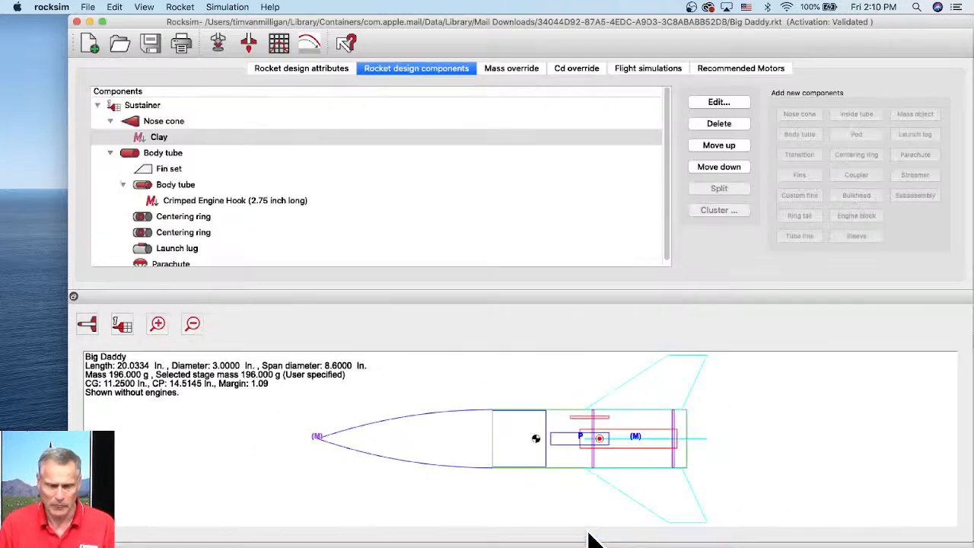
# - Turn off the mass override so simulations use the calculated mass values
pyautogui.click(503, 72)
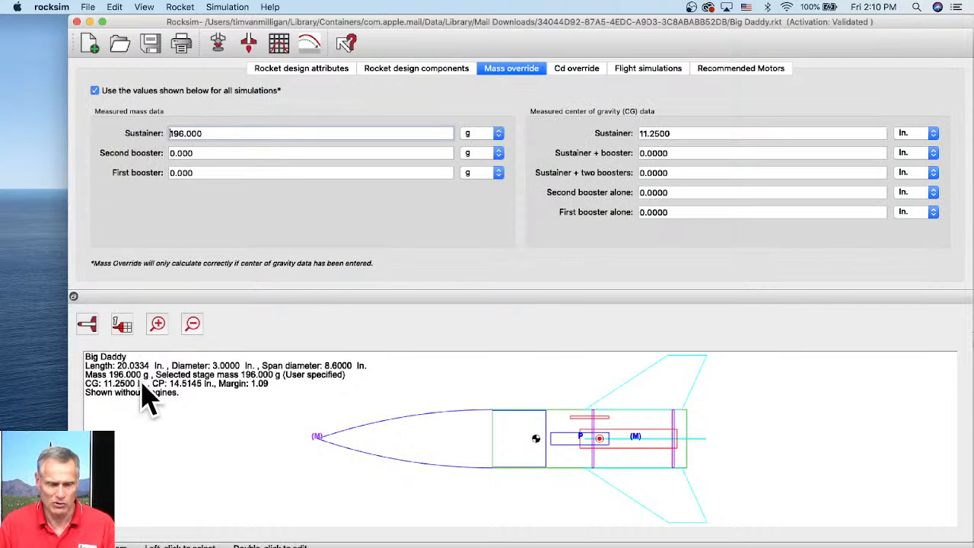
pyautogui.click(93, 91)
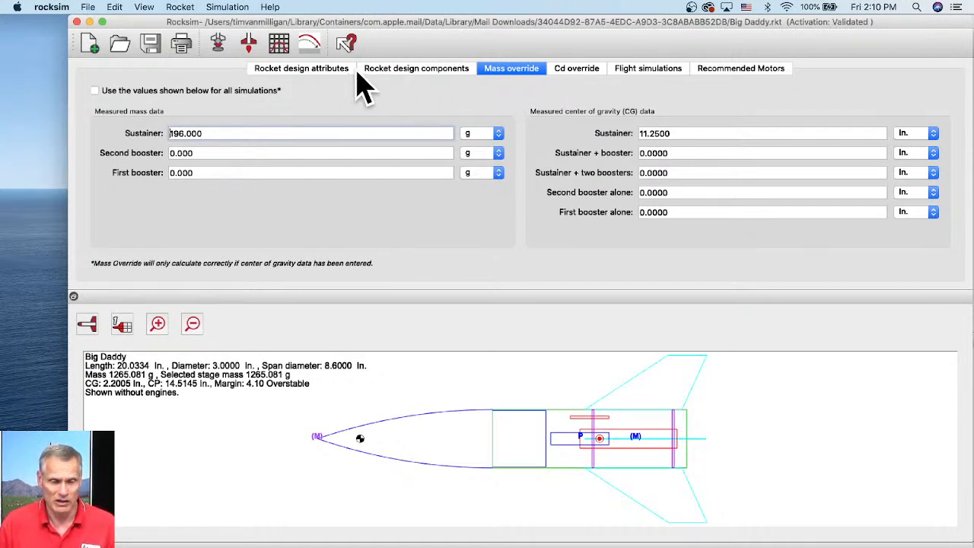
pyautogui.click(319, 72)
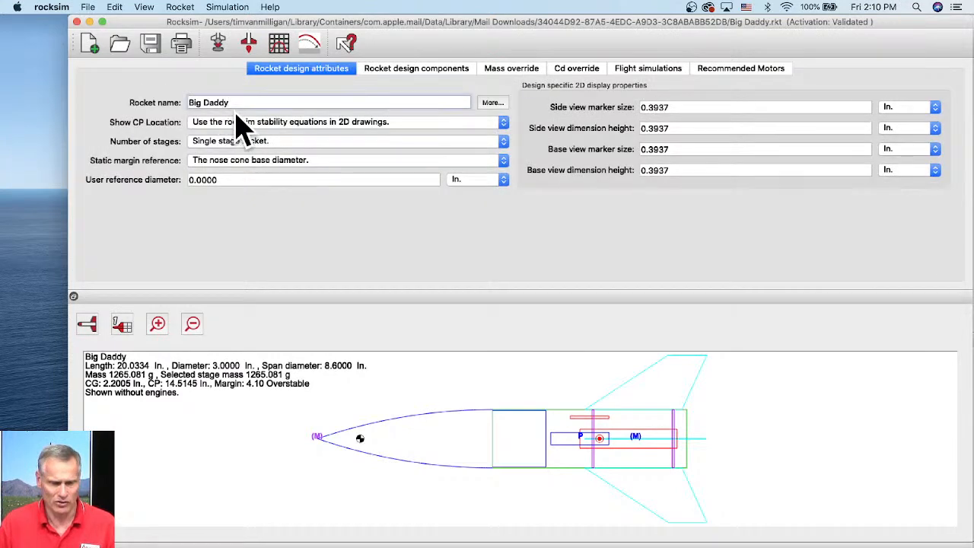
pyautogui.click(377, 73)
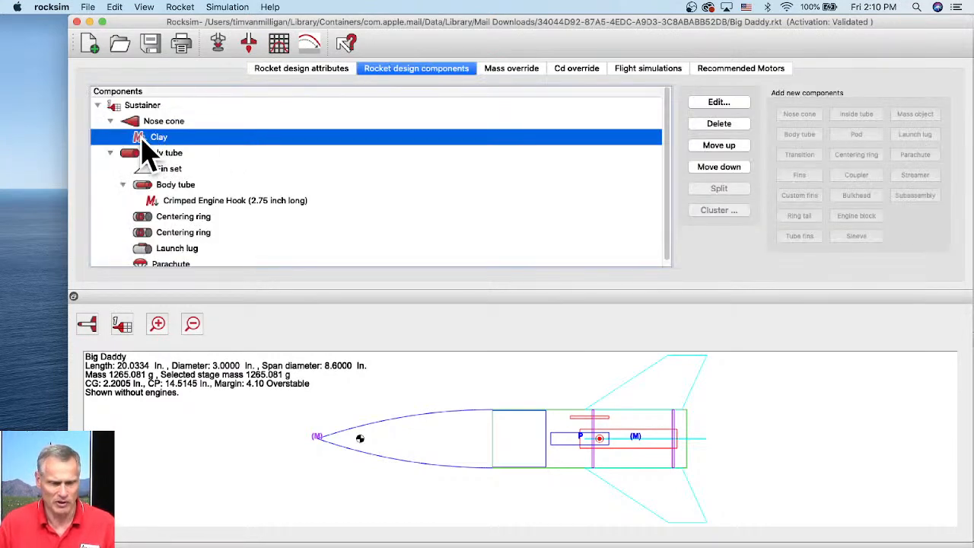
# - Set the Clay mass object to 40 g, located about 1.75 in from the front of the nose cone, and confirm
pyautogui.doubleClick(163, 140)
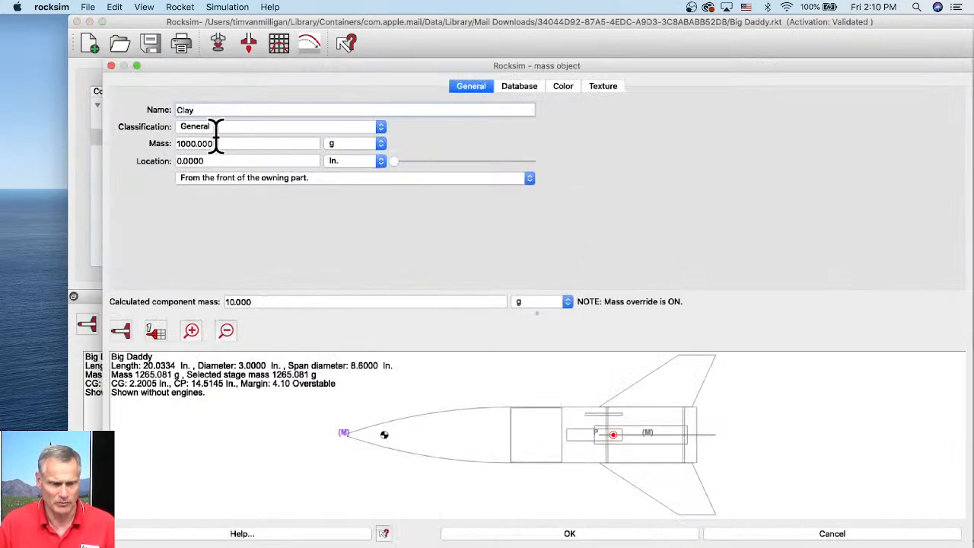
pyautogui.doubleClick(195, 143)
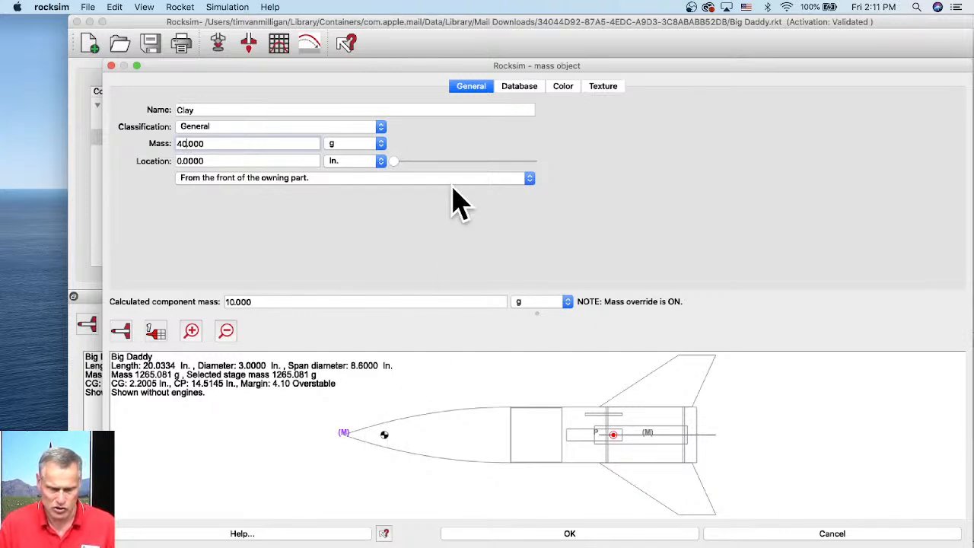
pyautogui.moveTo(397, 162); pyautogui.dragTo(426, 162)
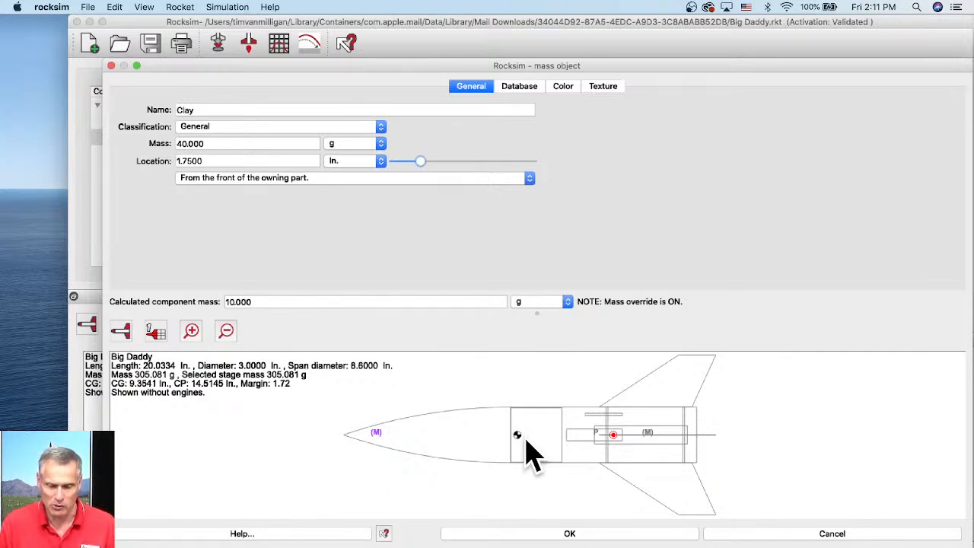
pyautogui.click(555, 534)
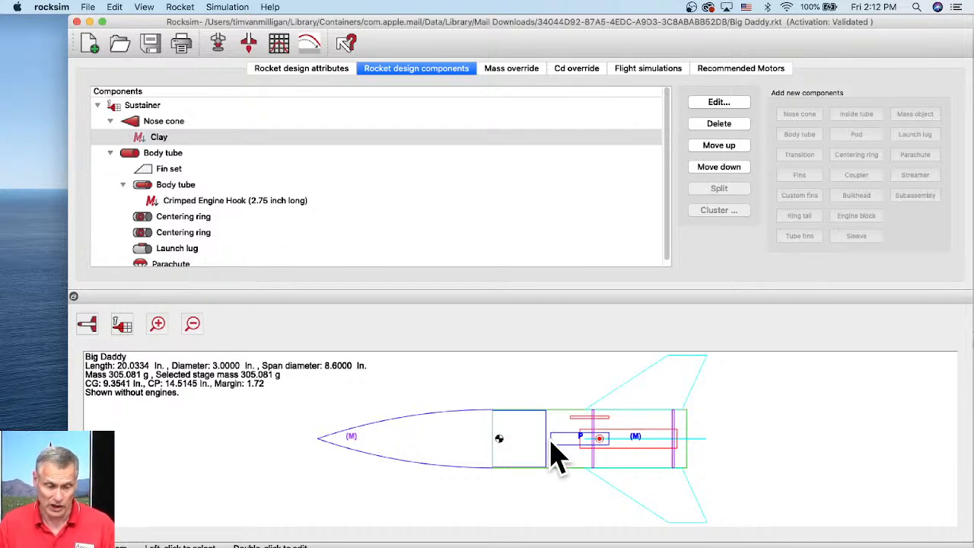
# - Select each component in the component list to see where it sits in the side view
pyautogui.click(156, 156)
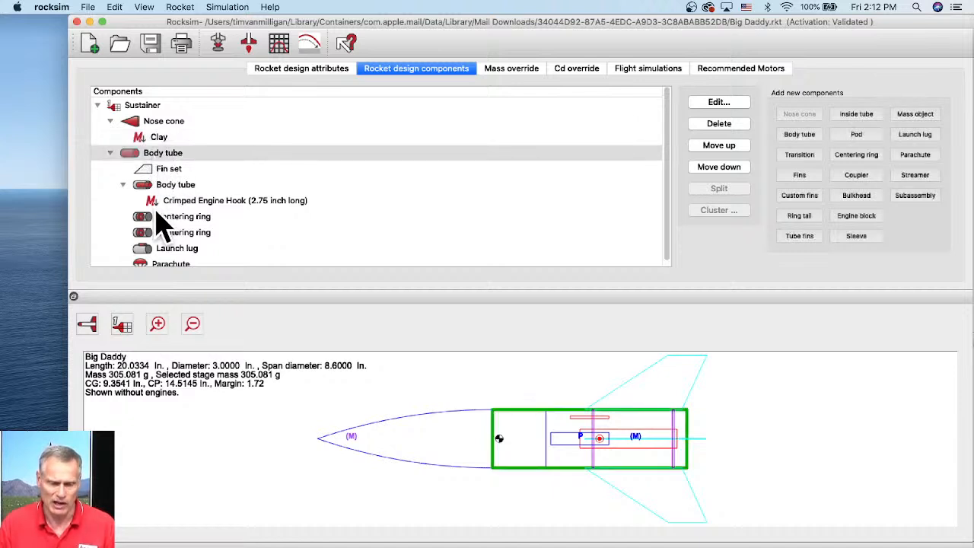
pyautogui.scroll(-1, 164, 225)
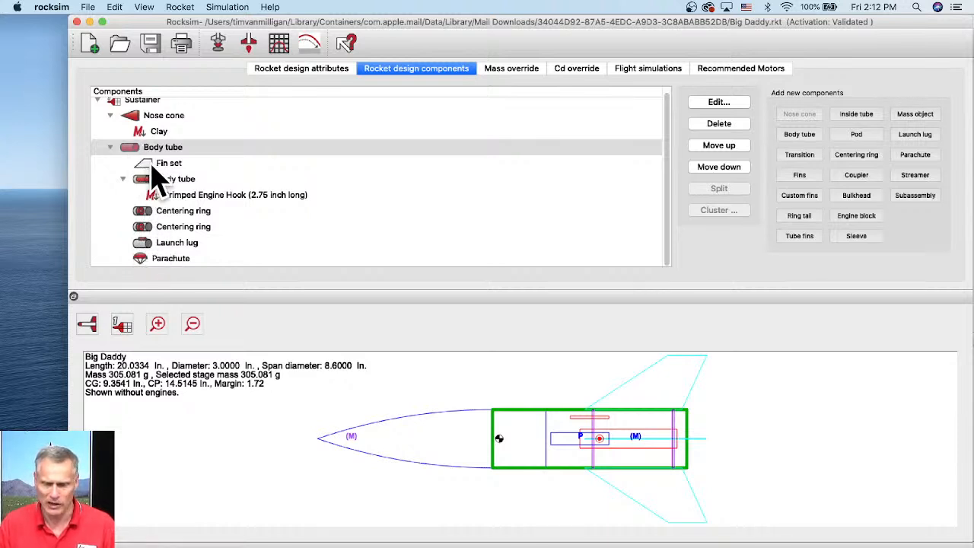
pyautogui.click(152, 165)
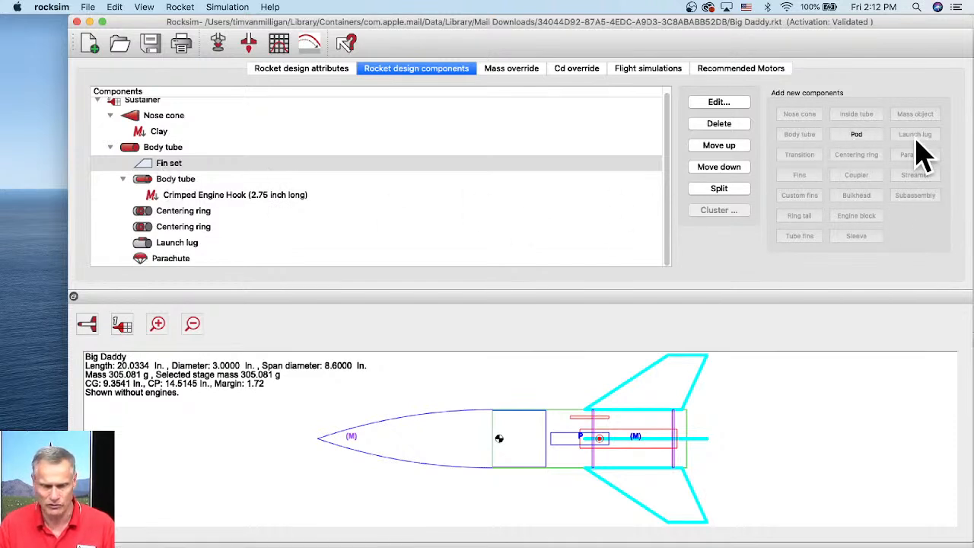
pyautogui.click(156, 181)
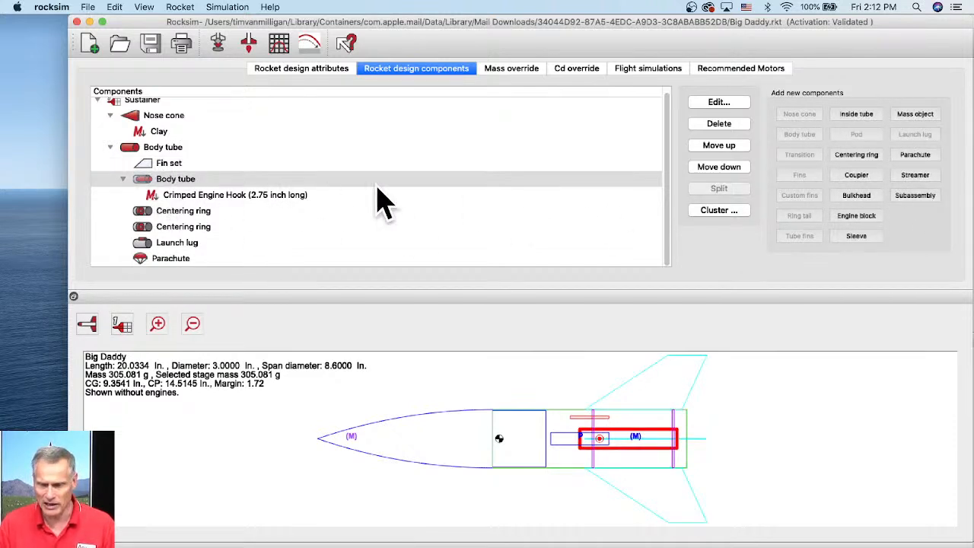
pyautogui.click(149, 147)
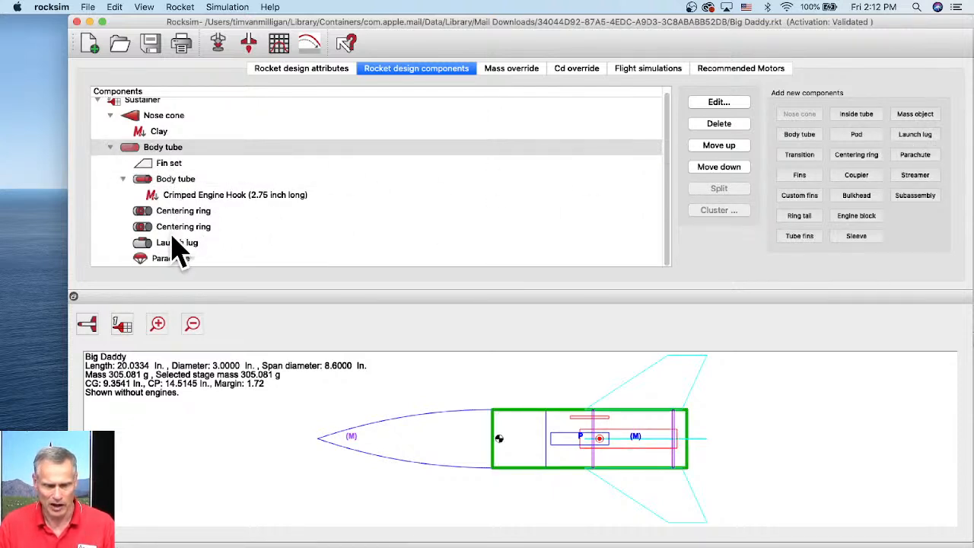
pyautogui.click(162, 261)
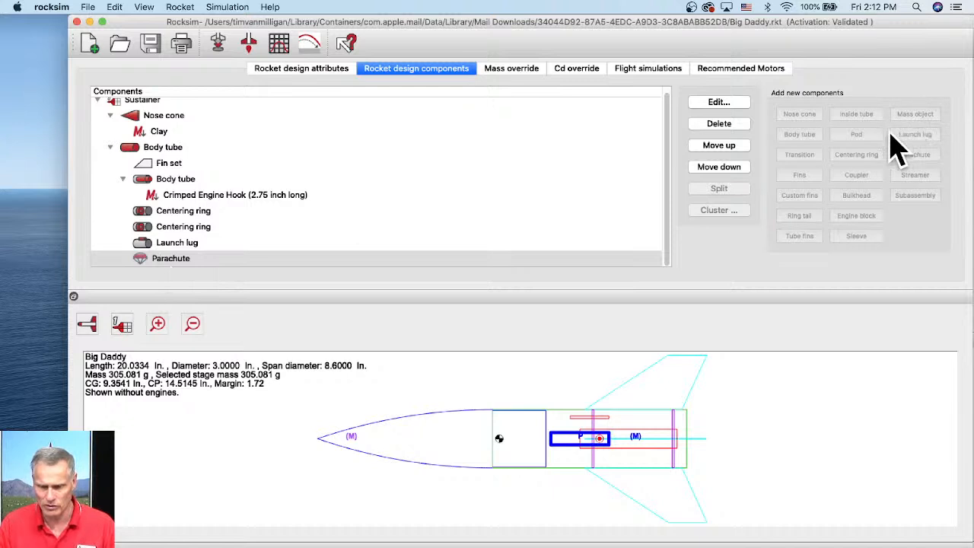
pyautogui.click(179, 245)
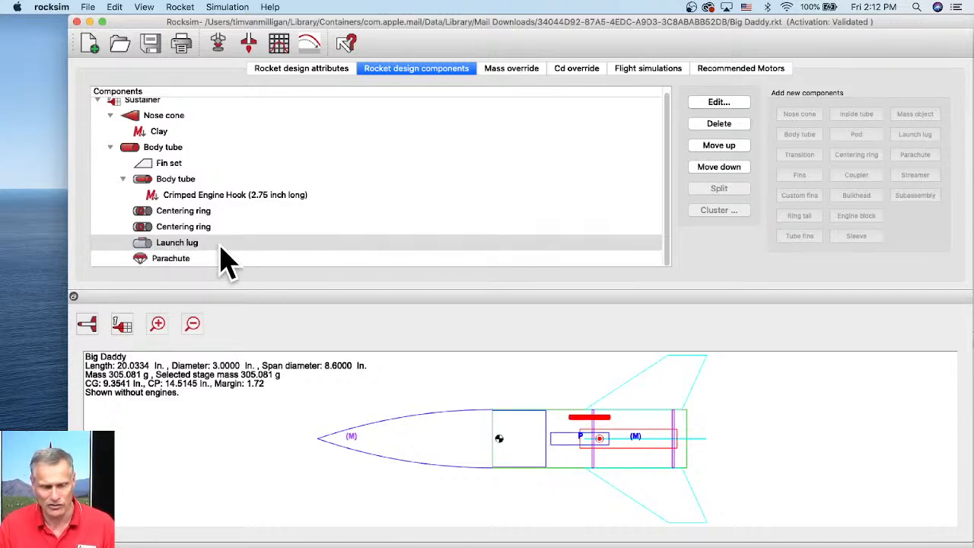
pyautogui.click(173, 228)
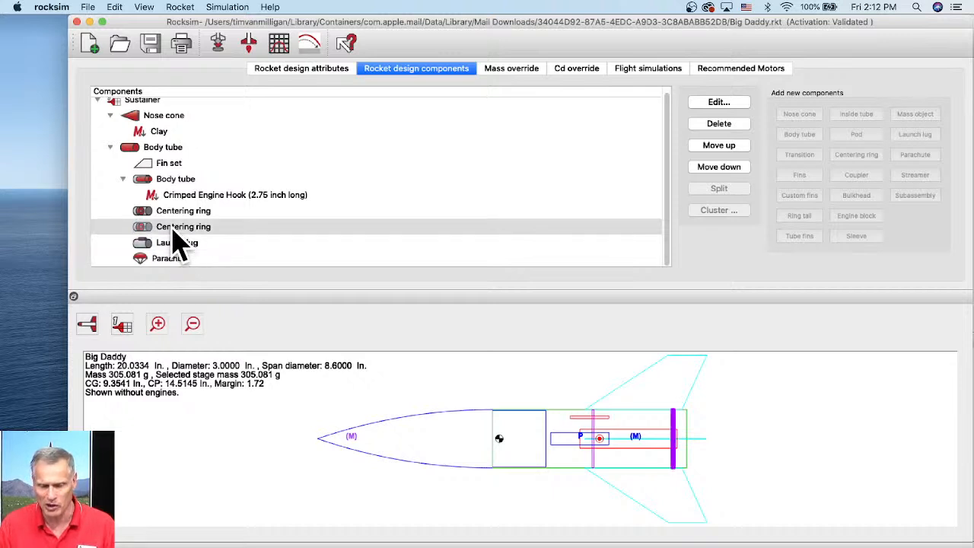
pyautogui.click(180, 213)
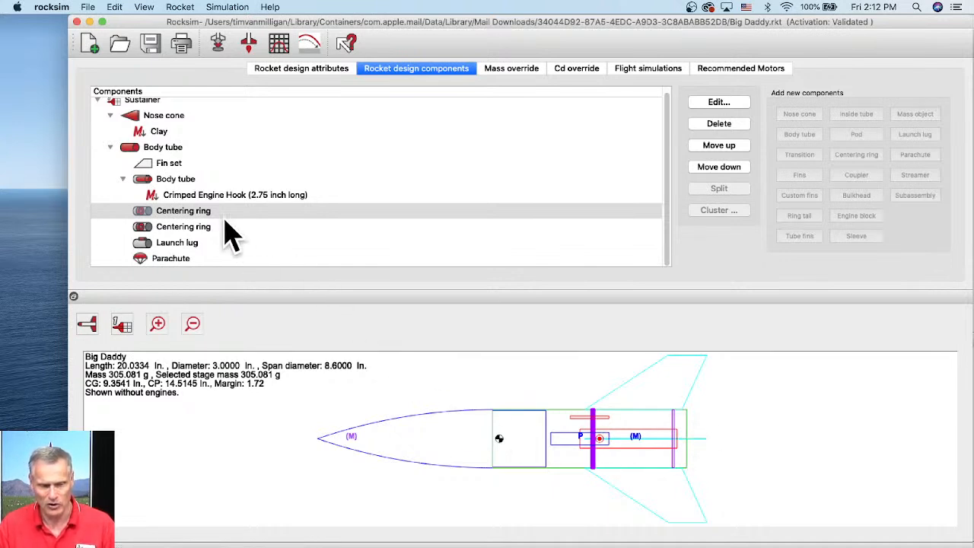
pyautogui.click(168, 180)
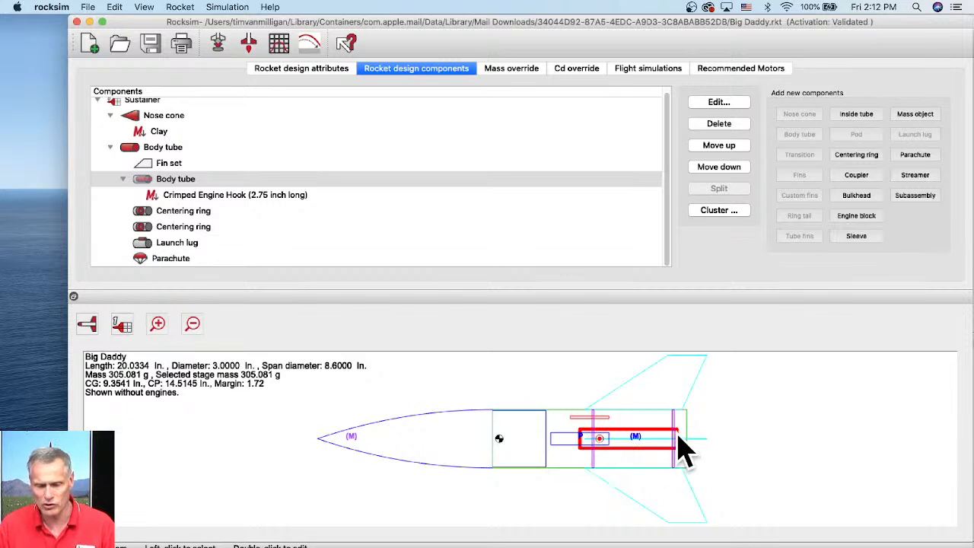
pyautogui.click(162, 150)
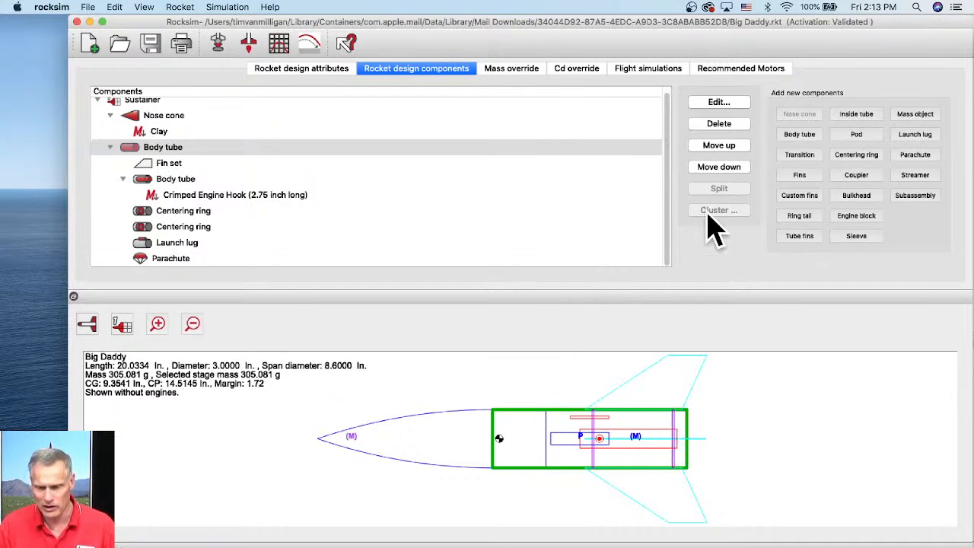
# - Add a new mass object to the body tube, skipping the database, and name it Paint Mass
pyautogui.click(927, 120)
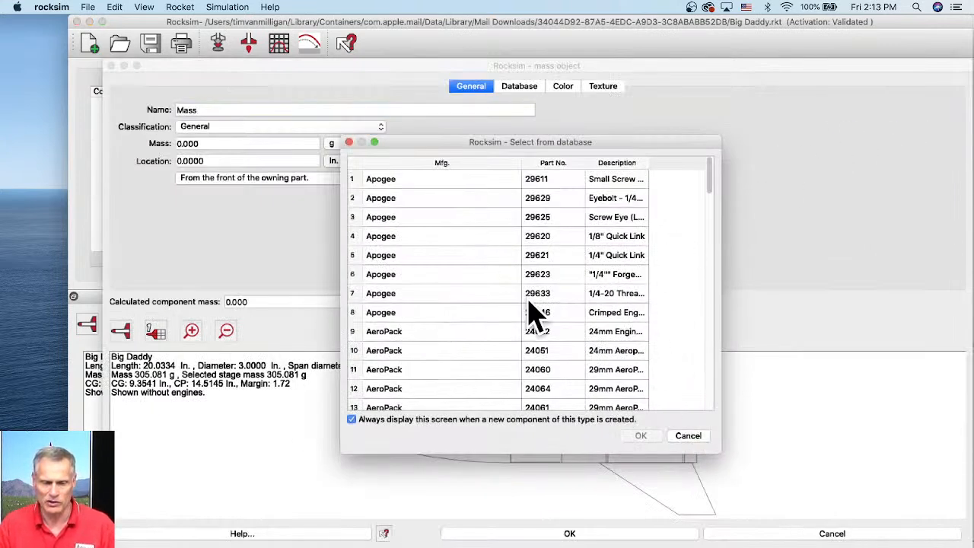
pyautogui.click(688, 435)
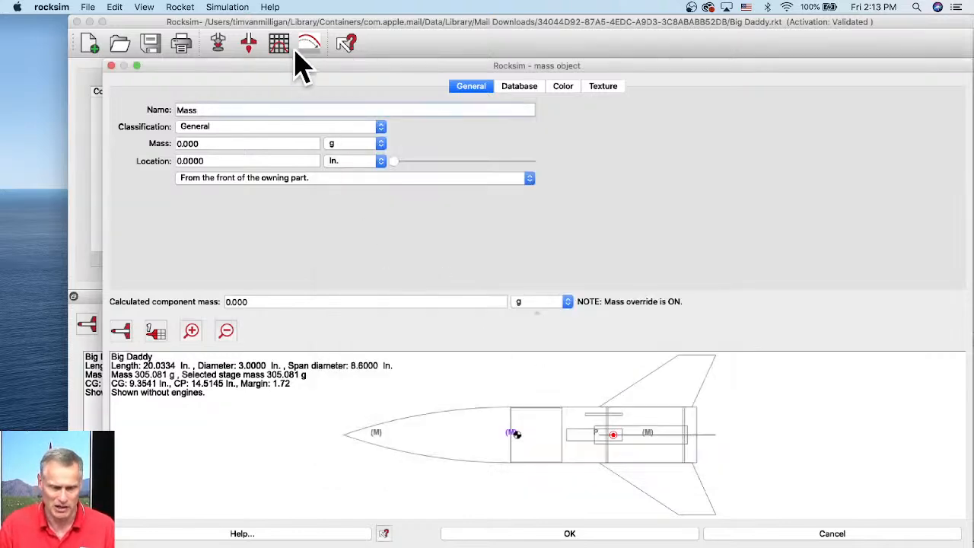
pyautogui.moveTo(297, 60); pyautogui.dragTo(297, 27)
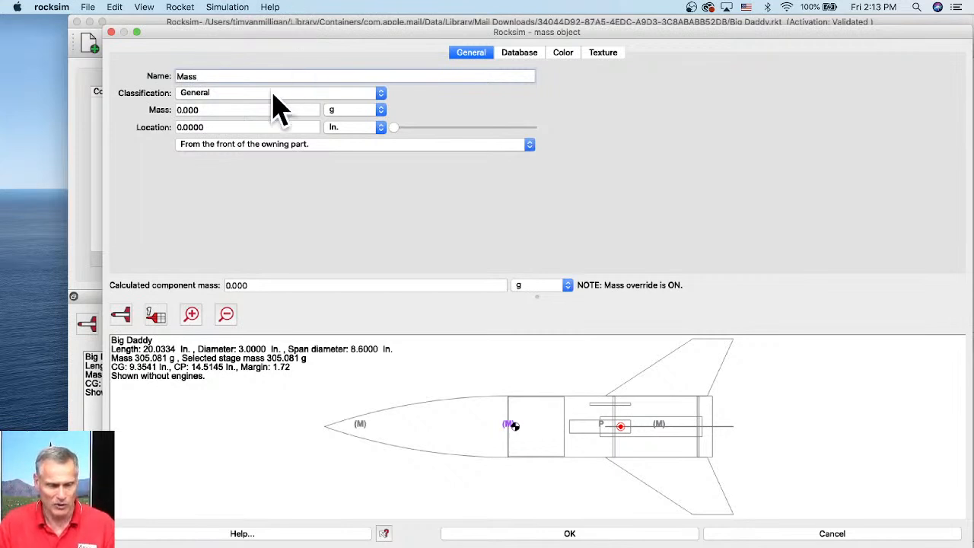
pyautogui.moveTo(218, 77); pyautogui.dragTo(152, 76)
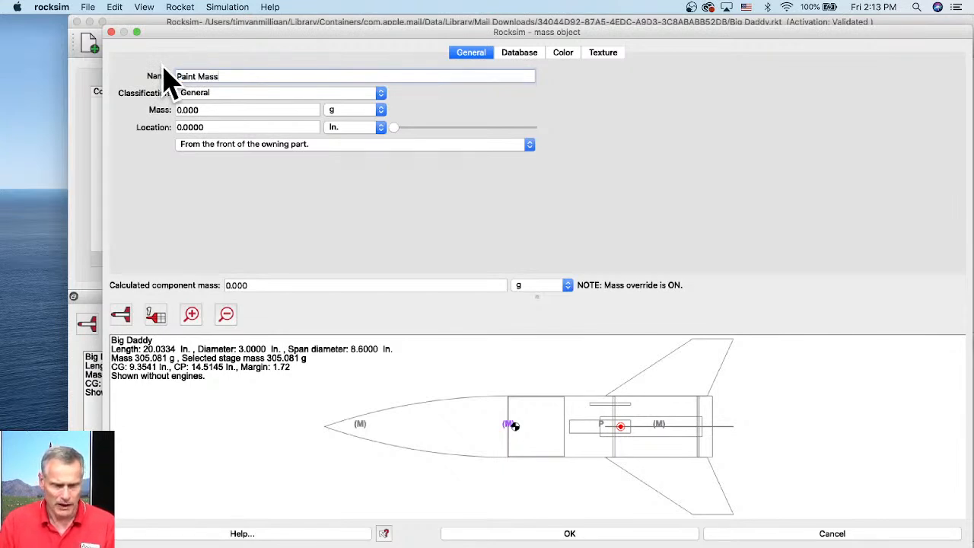
# - Set Paint Mass to 20 g at 10 in from the front of the body tube and confirm
pyautogui.doubleClick(196, 109)
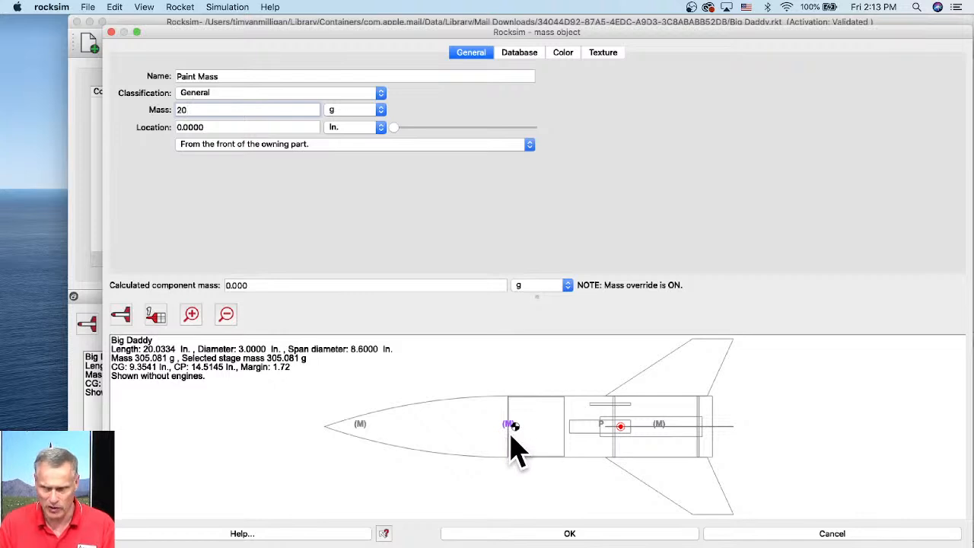
pyautogui.scroll(5, 516, 450)
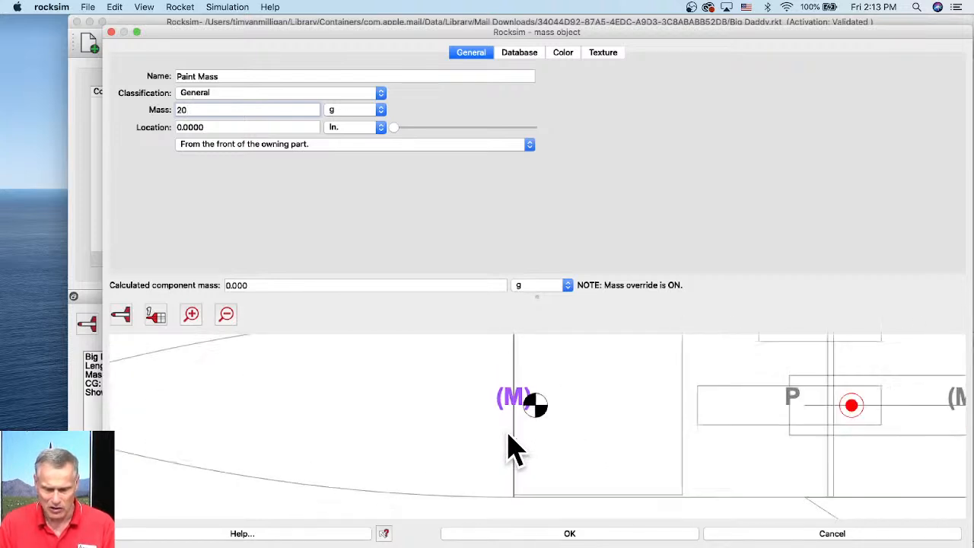
pyautogui.scroll(-5, 509, 437)
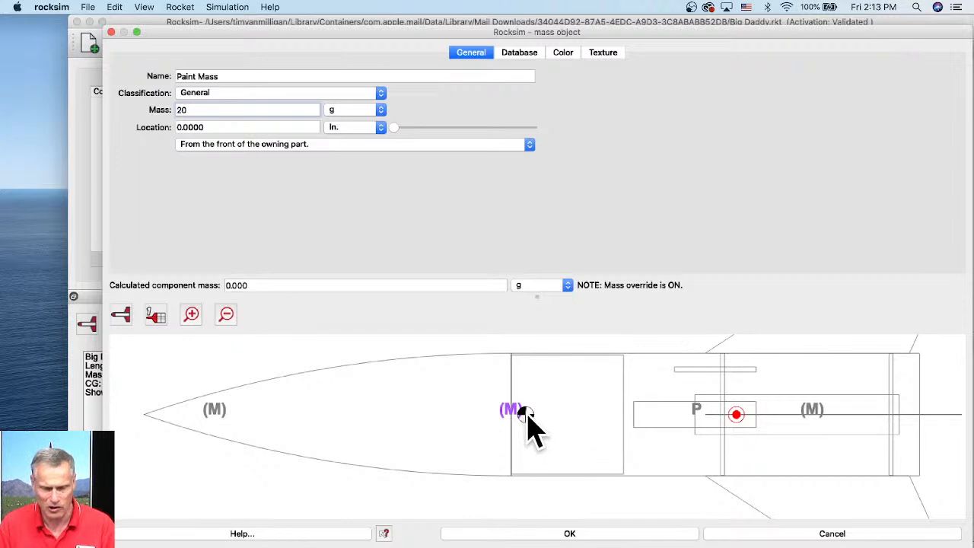
pyautogui.click(392, 127)
pyautogui.moveTo(393, 128); pyautogui.dragTo(531, 128)
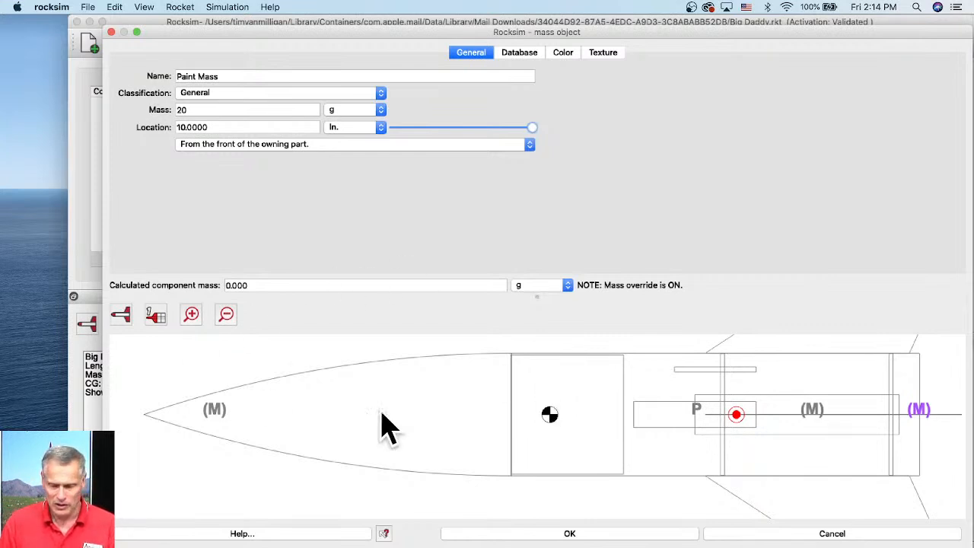
pyautogui.click(618, 535)
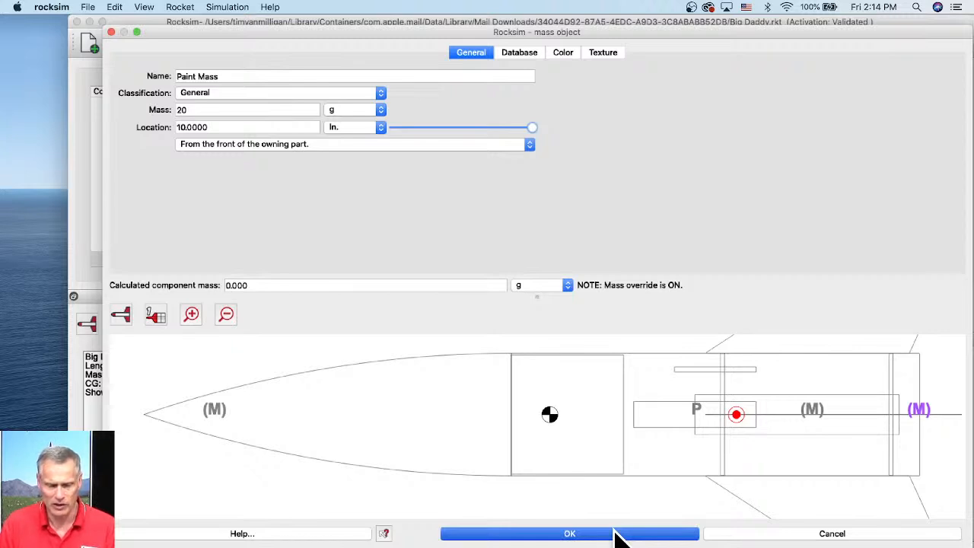
pyautogui.click(618, 533)
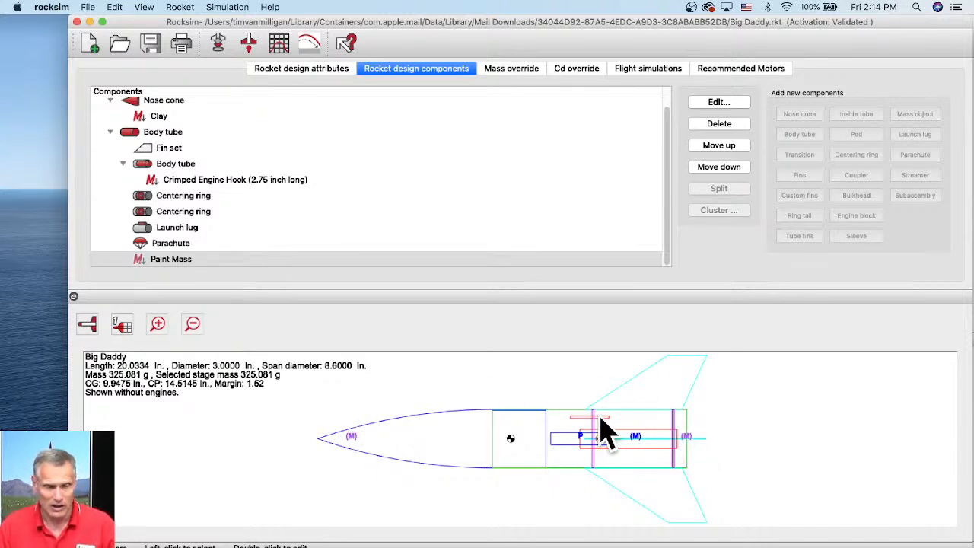
# - Change the Clay mass object's mass to 10 g and confirm the dialog
pyautogui.click(160, 118)
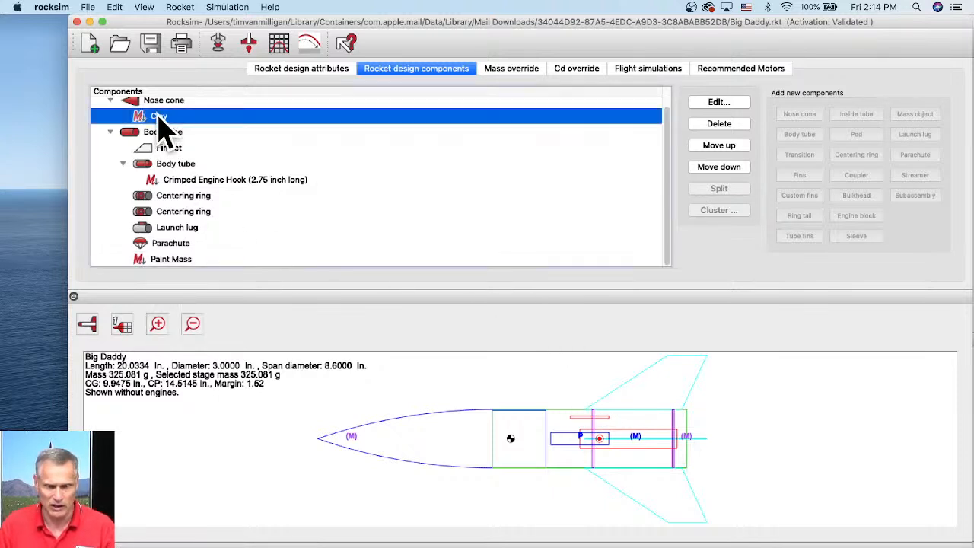
pyautogui.scroll(1, 183, 156)
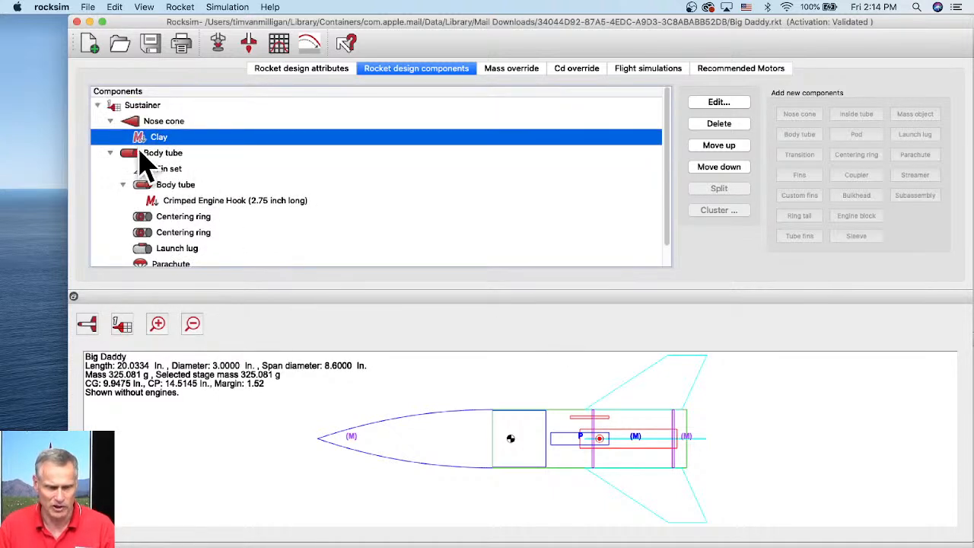
pyautogui.click(727, 103)
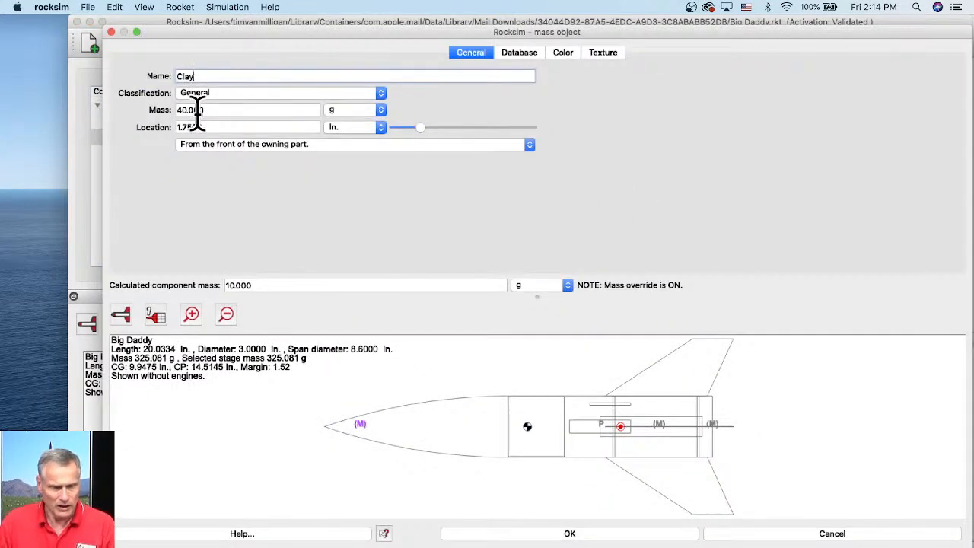
pyautogui.moveTo(207, 110); pyautogui.dragTo(159, 106)
pyautogui.press('BackSpace')
pyautogui.write('10')
pyautogui.press('Tab')
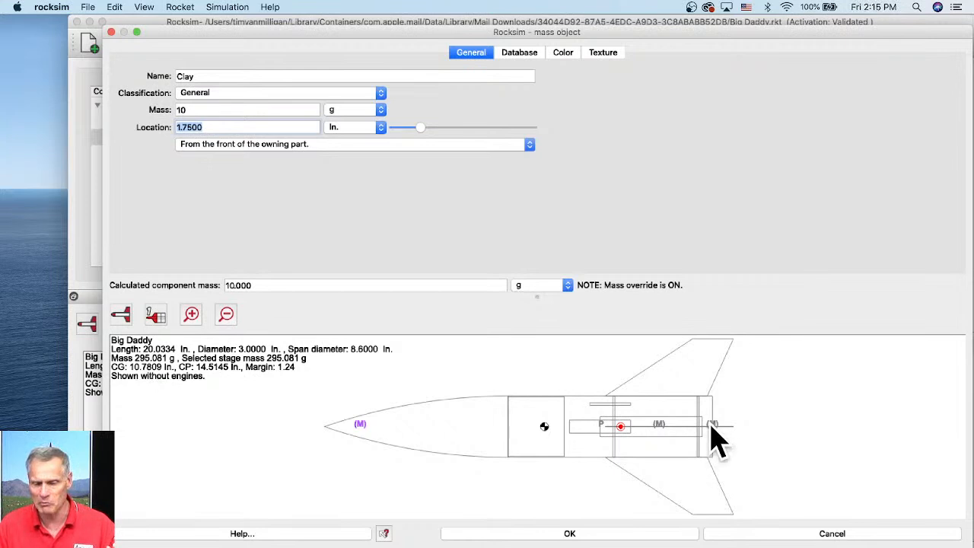
pyautogui.click(594, 538)
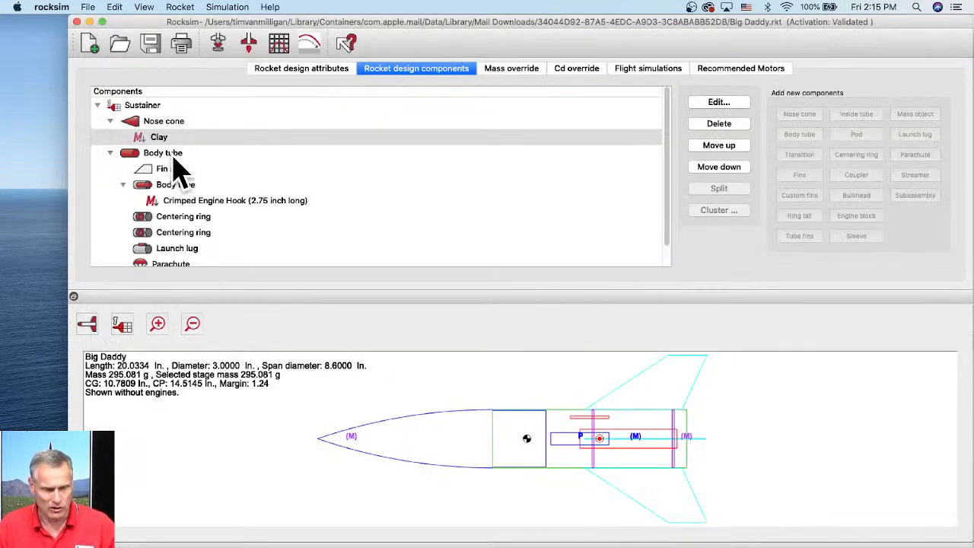
pyautogui.scroll(-1, 169, 175)
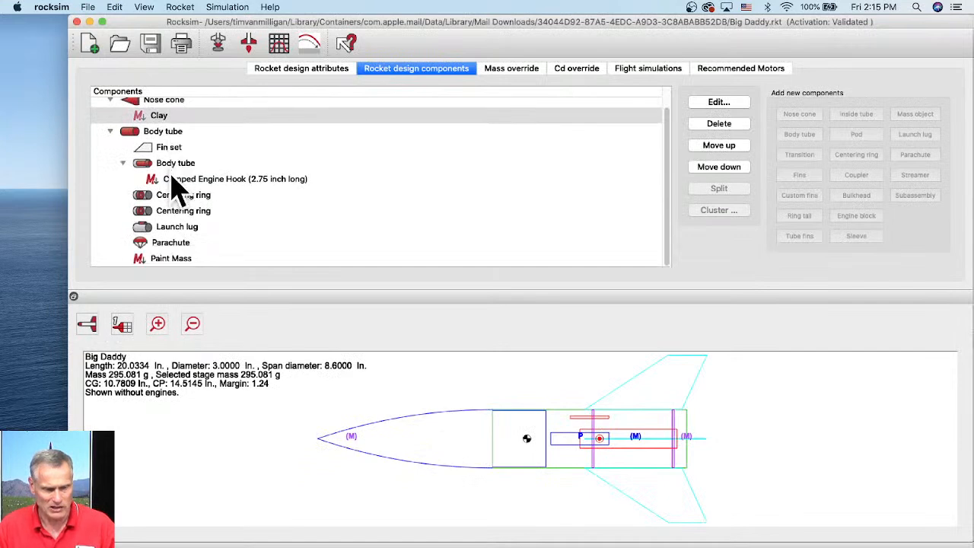
# - Open the Paint Mass object, change its mass to 50 g, and confirm the dialog
pyautogui.click(168, 258)
pyautogui.doubleClick(169, 260)
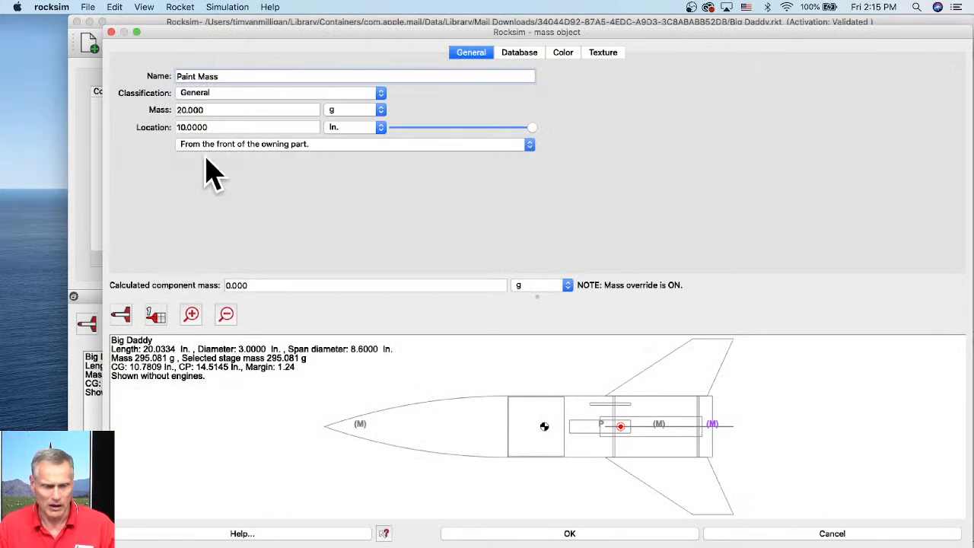
pyautogui.moveTo(182, 111); pyautogui.dragTo(174, 110)
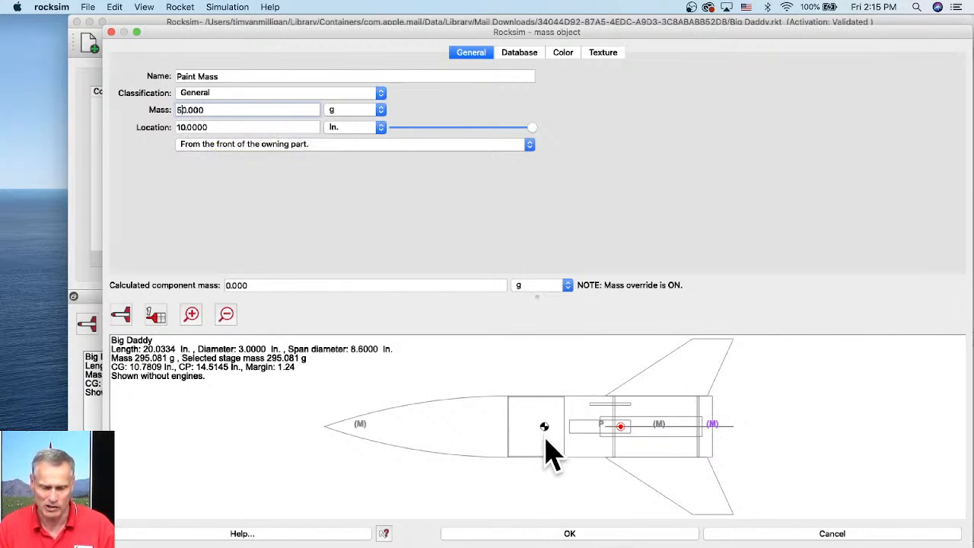
pyautogui.press('Tab')
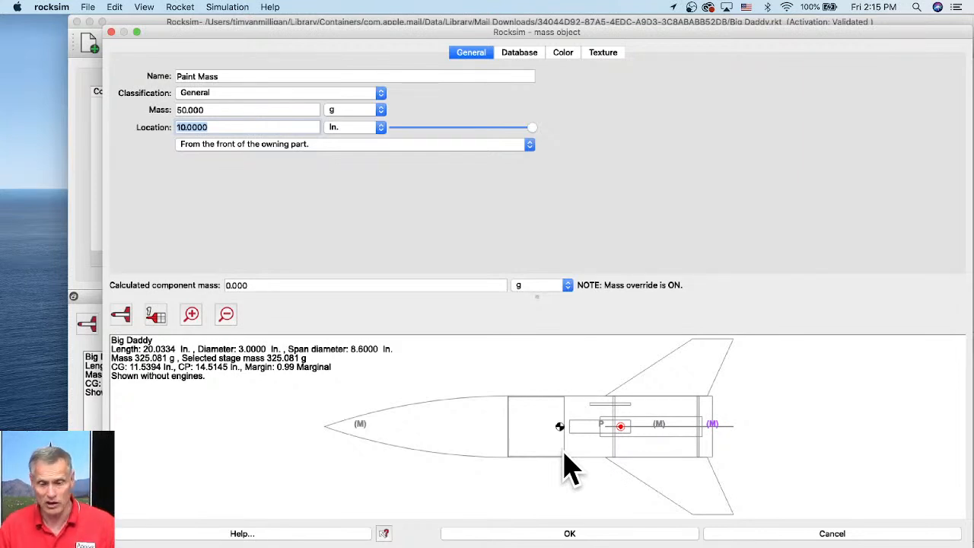
pyautogui.click(590, 534)
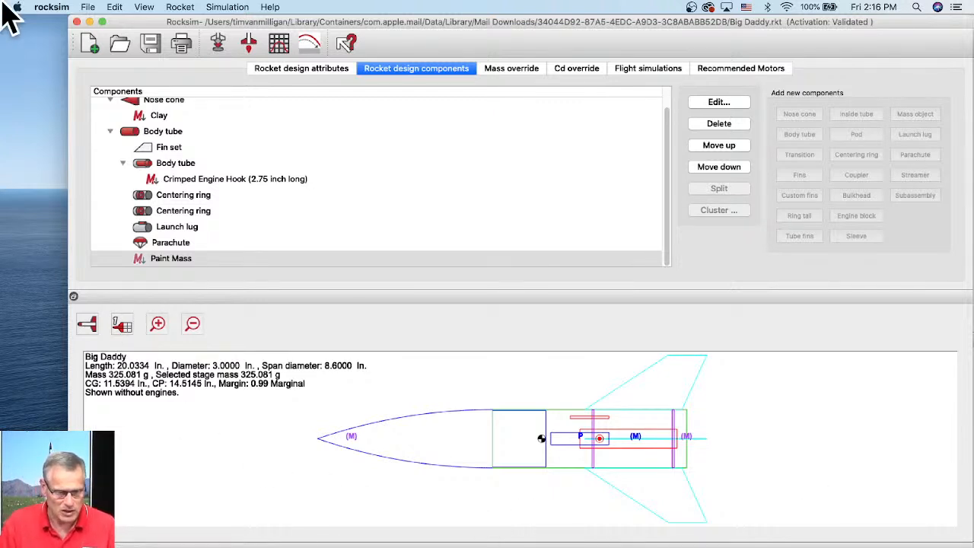
# - Open Katana.rkt from the RockSim_10.3.0f63 Designs, Apogee Components folder without saving changes to the current design
pyautogui.click(121, 44)
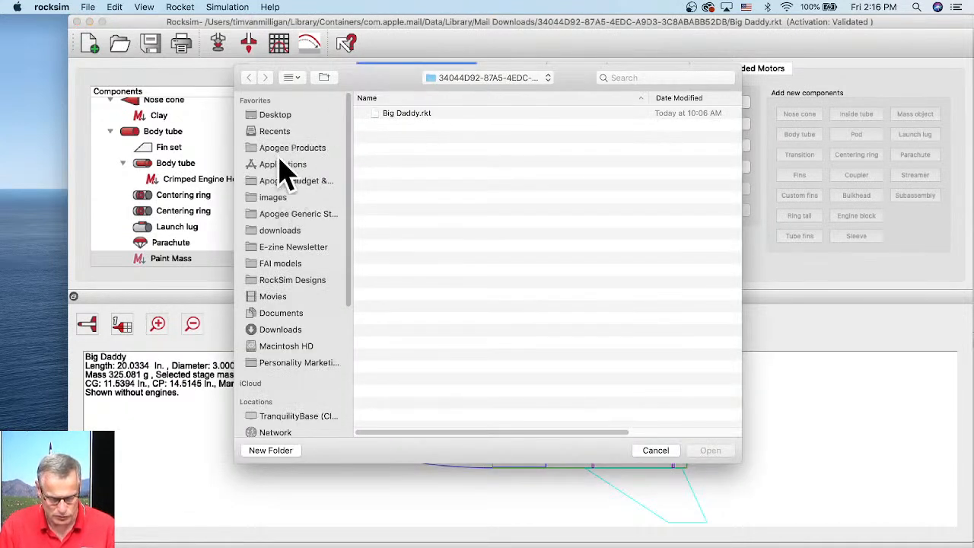
pyautogui.click(516, 78)
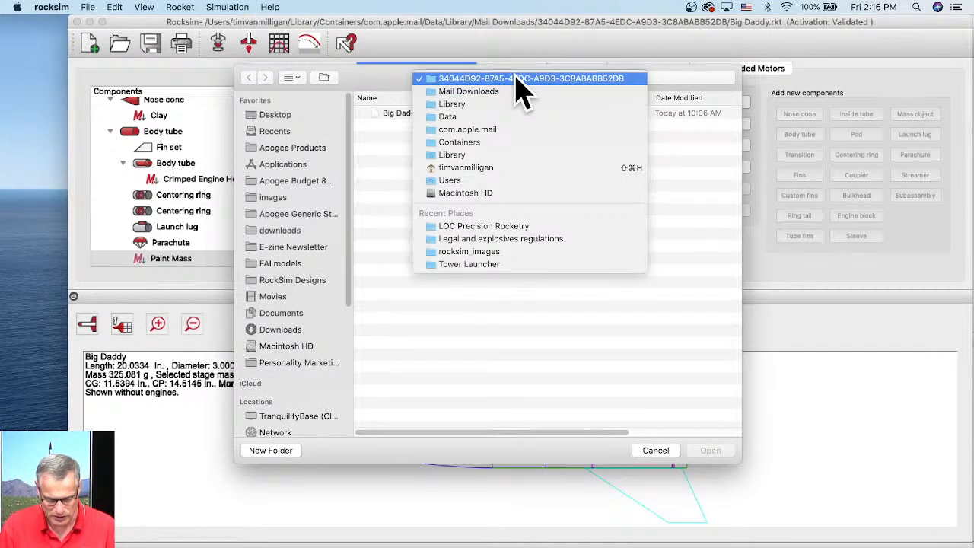
pyautogui.click(516, 349)
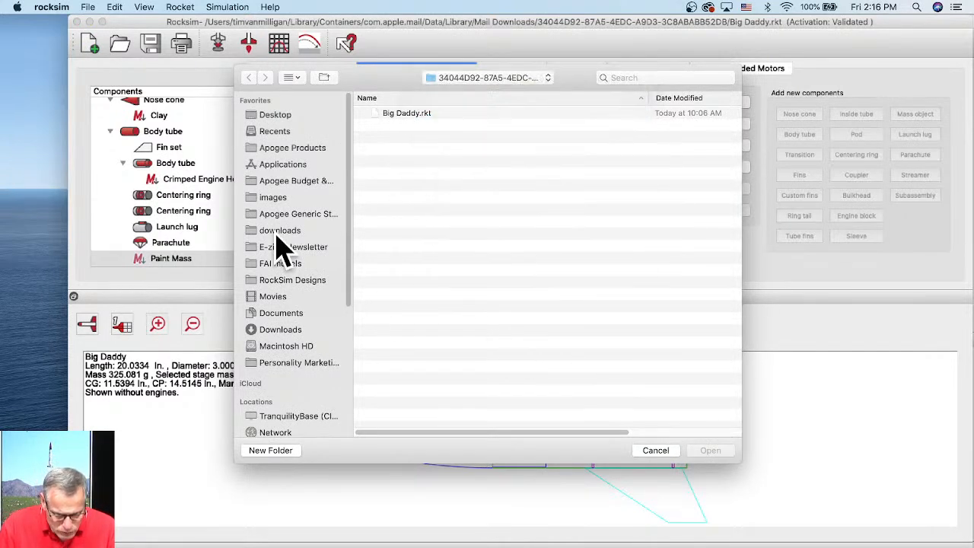
pyautogui.click(291, 165)
pyautogui.scroll(-10, 434, 218)
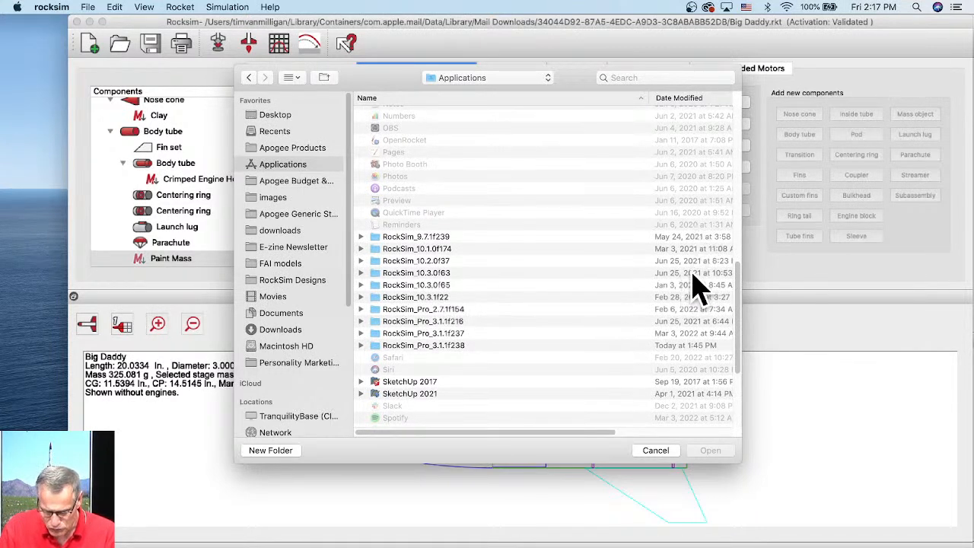
pyautogui.click(652, 275)
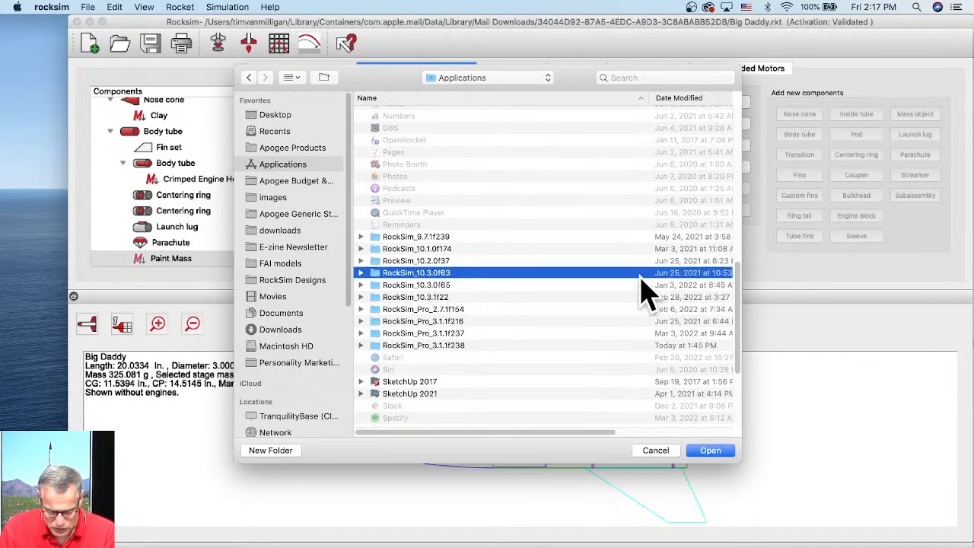
pyautogui.doubleClick(416, 276)
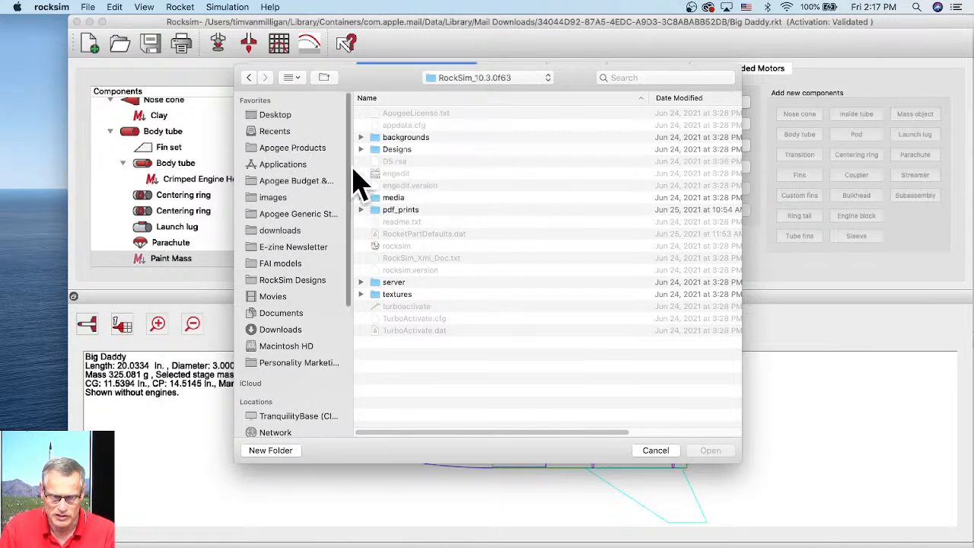
pyautogui.doubleClick(381, 151)
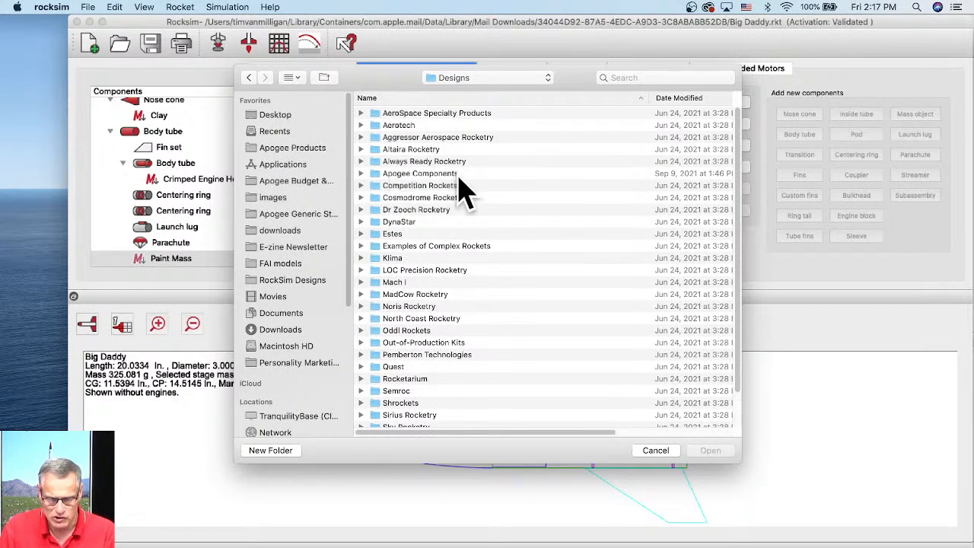
pyautogui.doubleClick(373, 175)
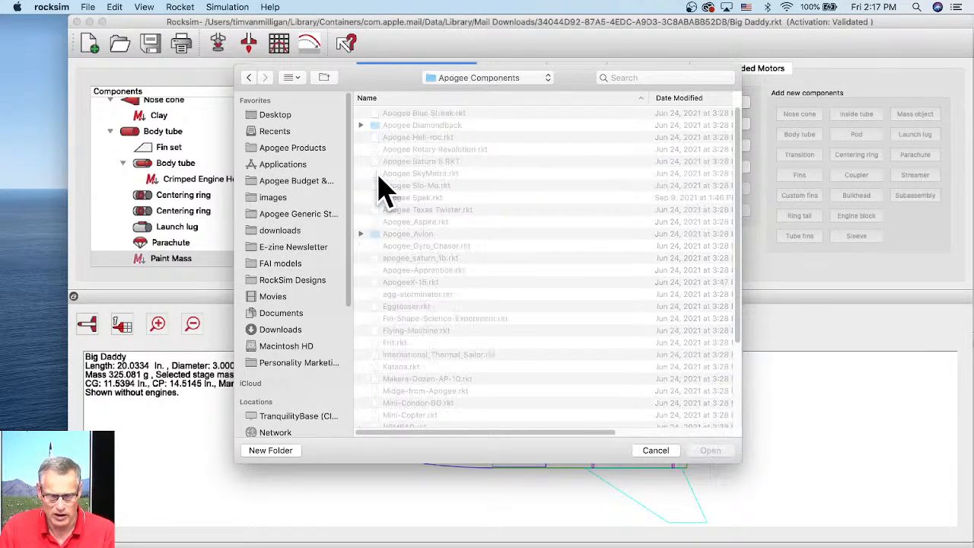
pyautogui.scroll(-1, 438, 183)
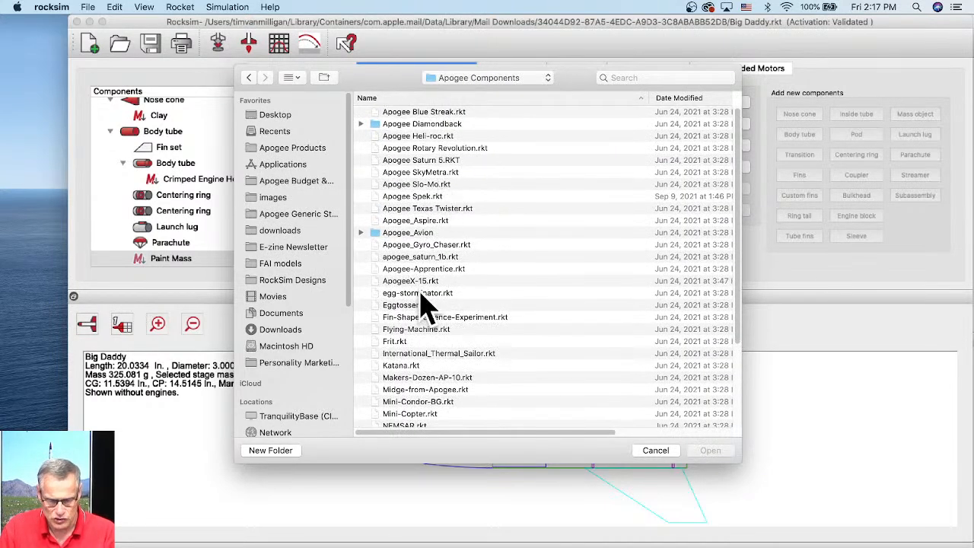
pyautogui.click(397, 366)
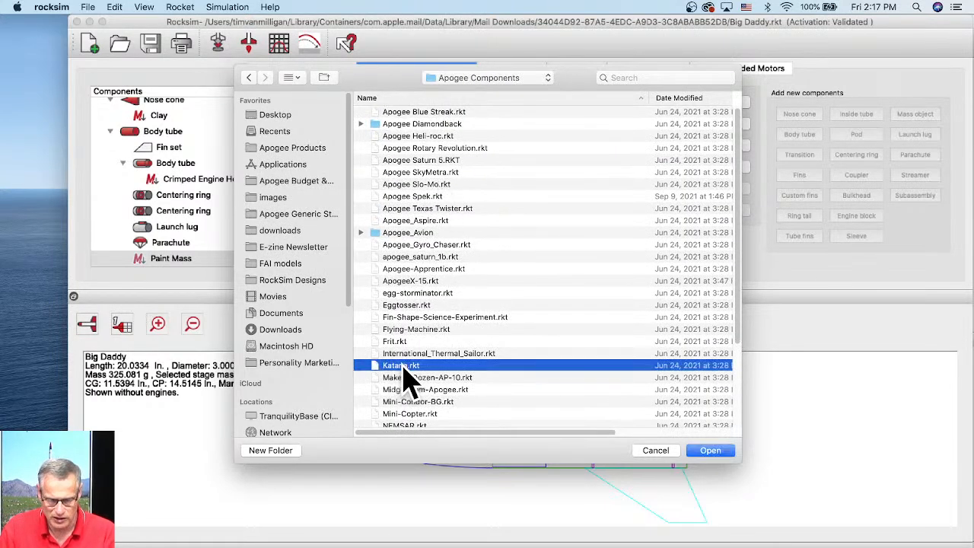
pyautogui.click(709, 450)
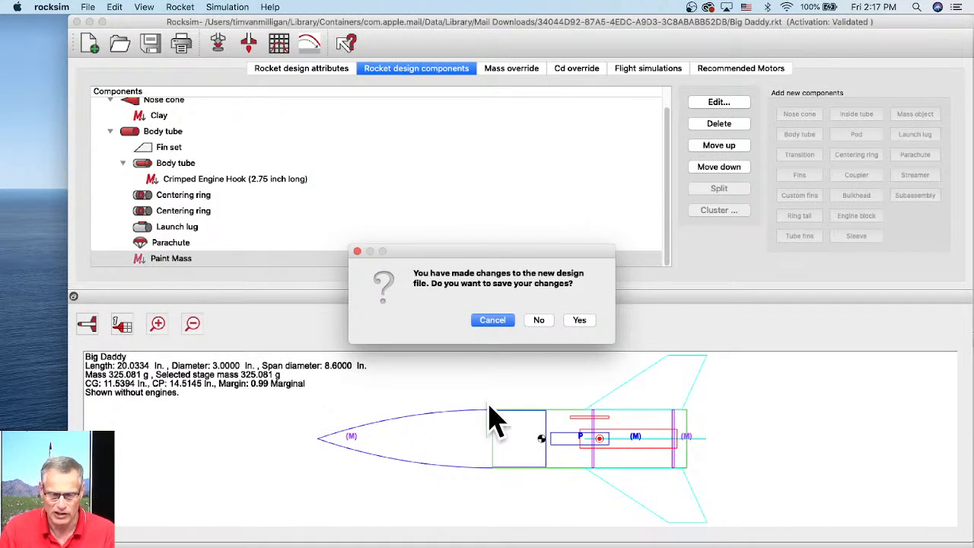
pyautogui.click(536, 320)
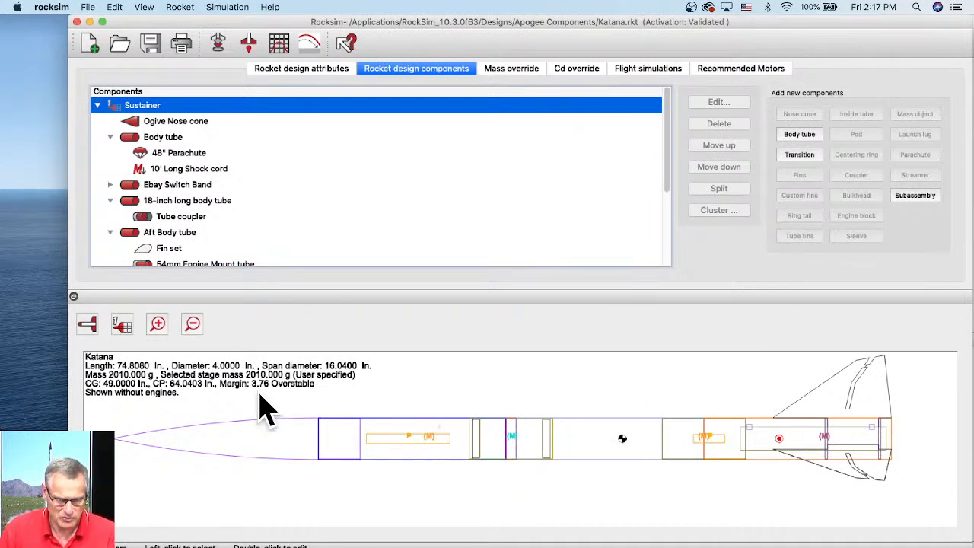
# - Switch to the 3D view and examine the Katana using the camera controller's recenter, zoom and reset options
pyautogui.click(87, 326)
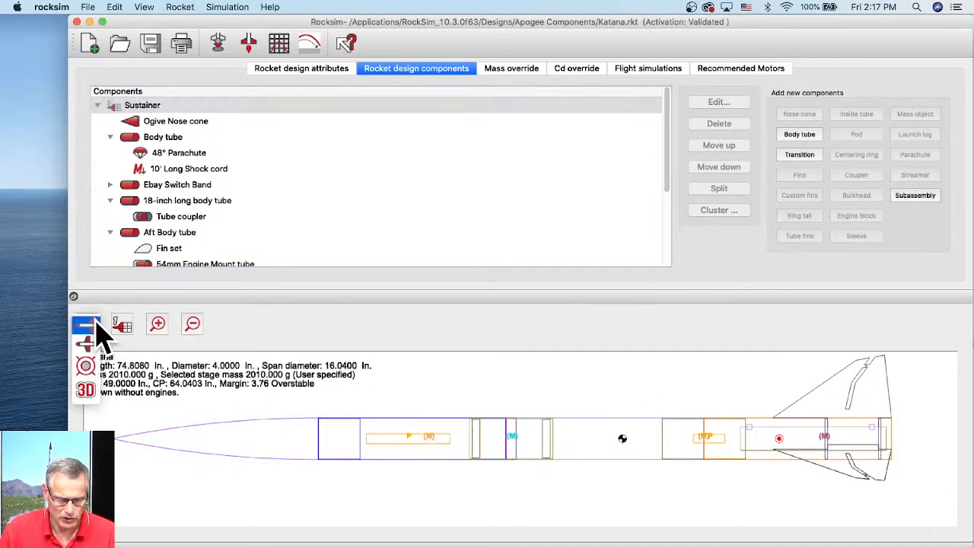
pyautogui.click(85, 390)
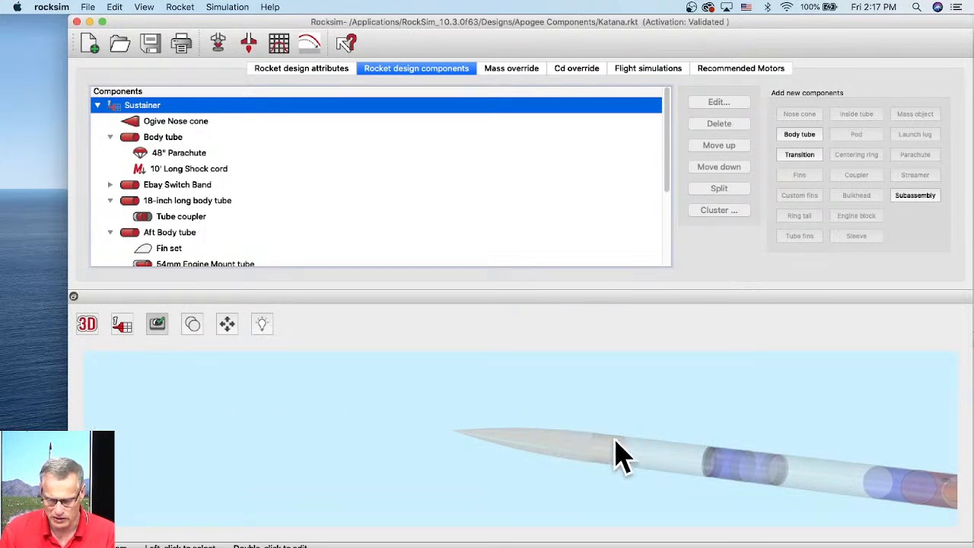
pyautogui.click(228, 327)
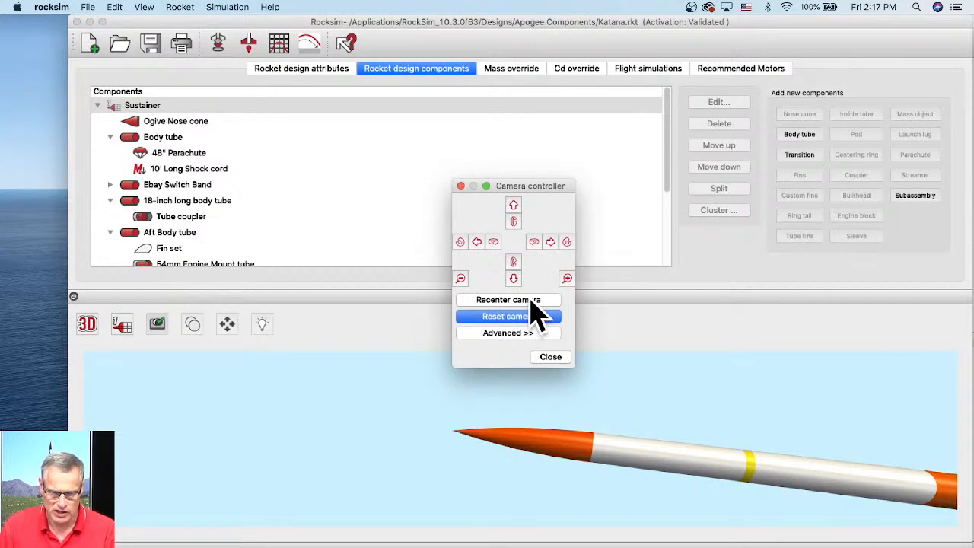
pyautogui.click(528, 301)
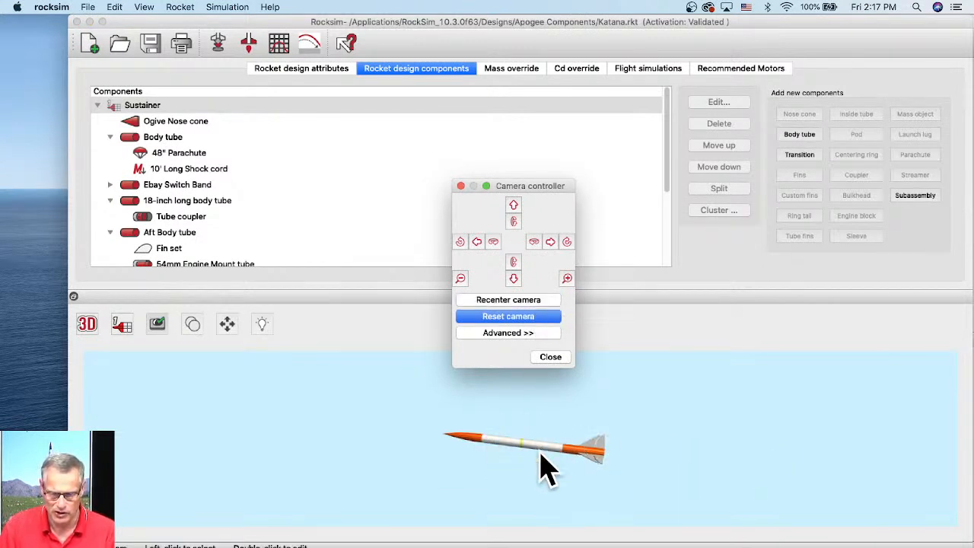
pyautogui.click(569, 280)
pyautogui.click(569, 280)
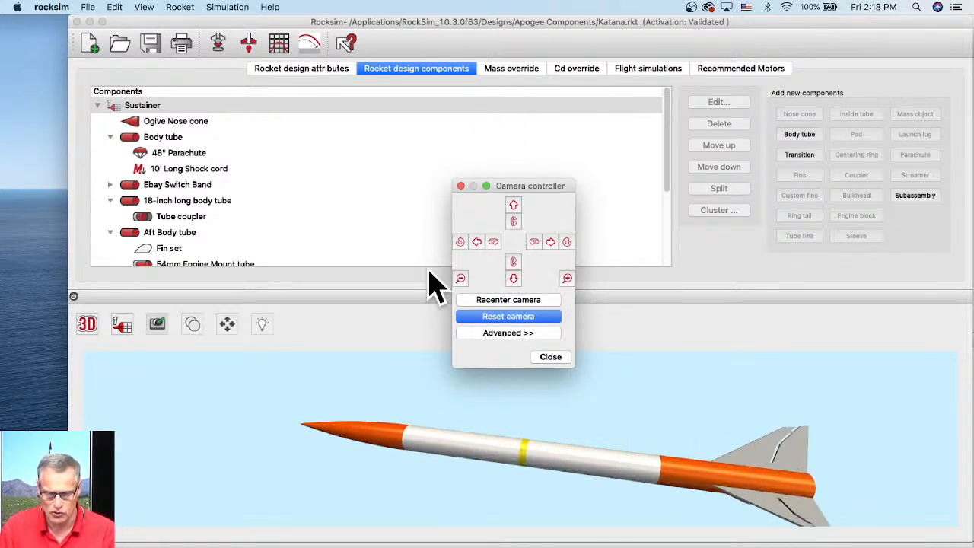
pyautogui.scroll(3, 559, 432)
pyautogui.scroll(-5, 559, 432)
pyautogui.scroll(2, 559, 432)
pyautogui.scroll(-2, 559, 432)
pyautogui.moveTo(491, 434); pyautogui.dragTo(599, 434)
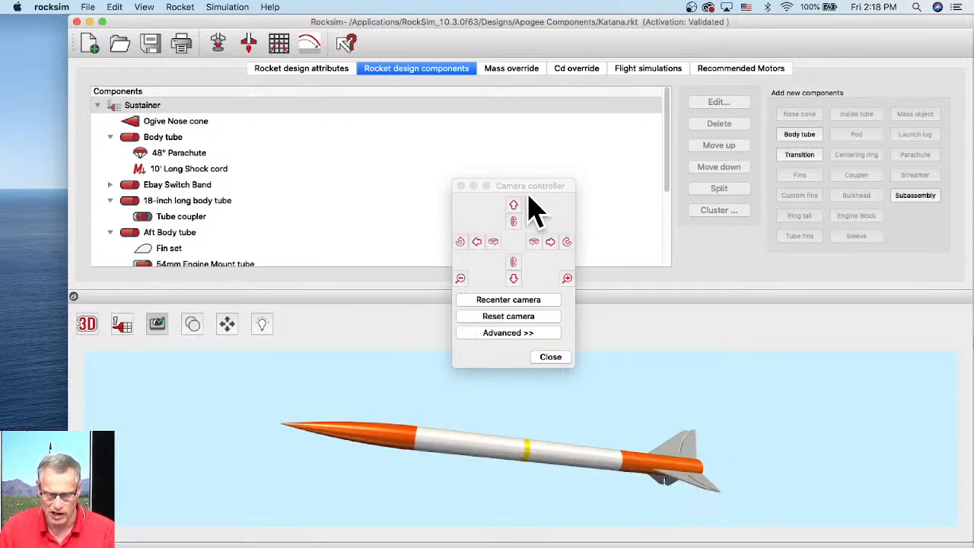
pyautogui.click(538, 317)
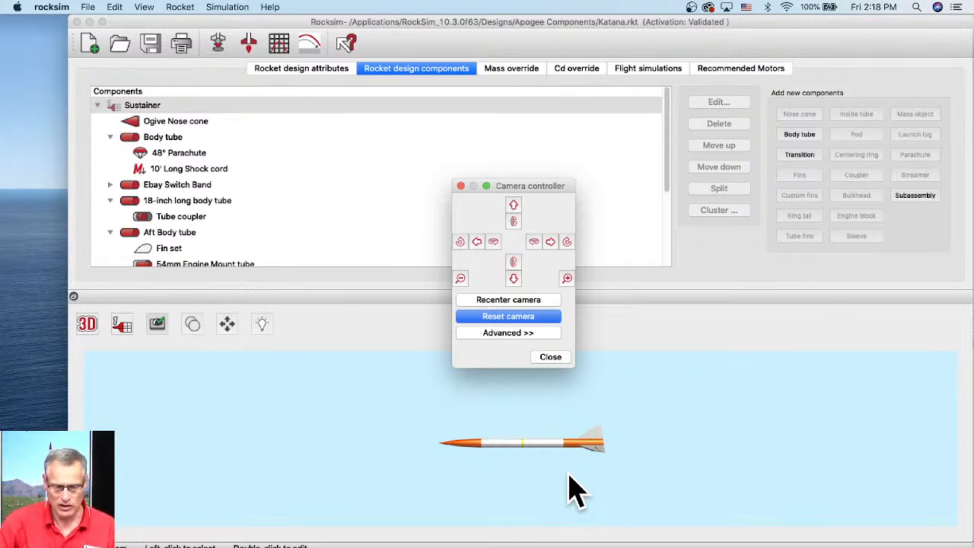
pyautogui.click(551, 358)
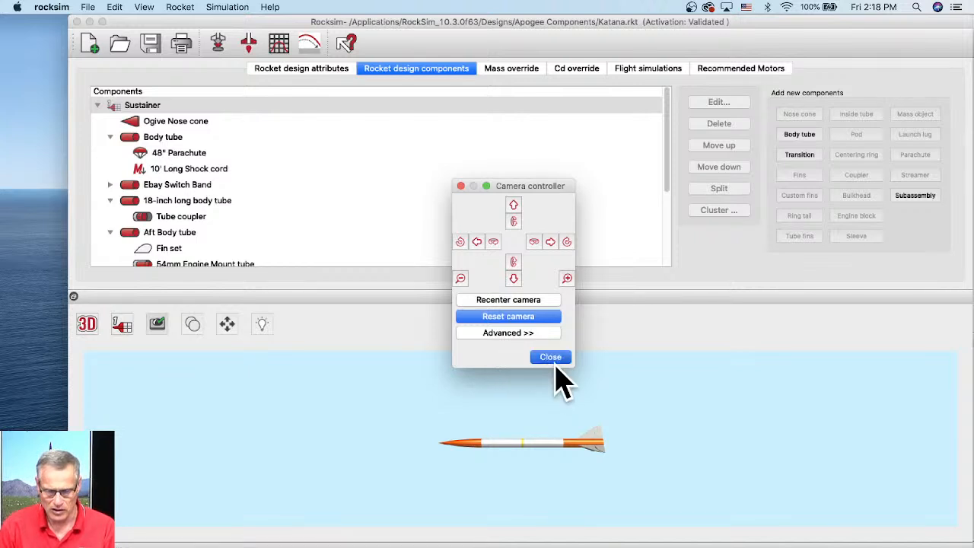
# - Return from the 3D view to the 2D side view of the Katana
pyautogui.scroll(5, 545, 420)
pyautogui.moveTo(520, 426); pyautogui.dragTo(304, 392)
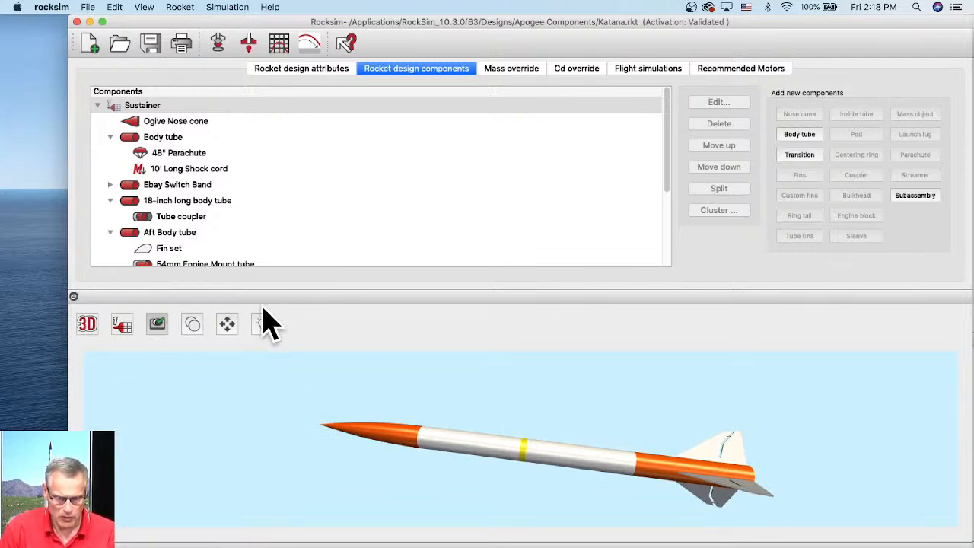
pyautogui.click(87, 326)
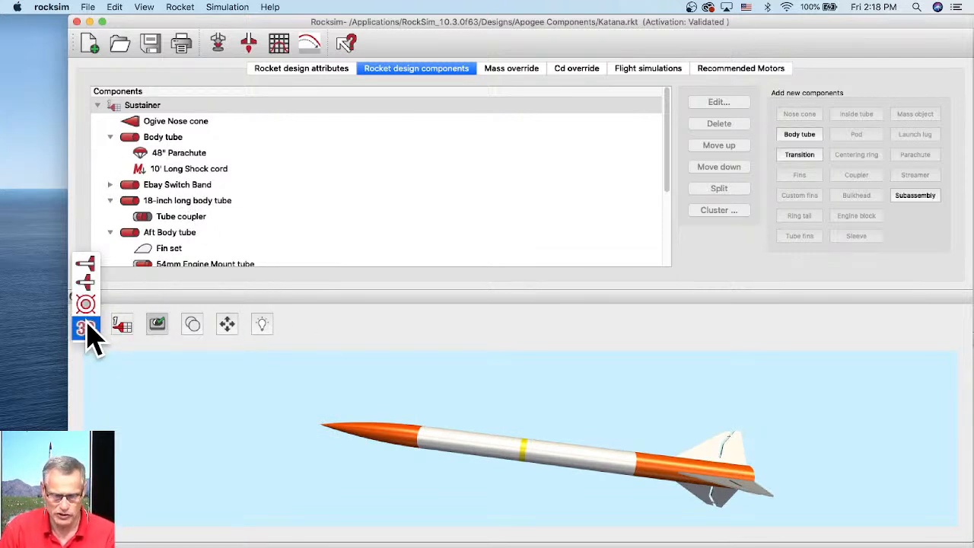
pyautogui.click(85, 264)
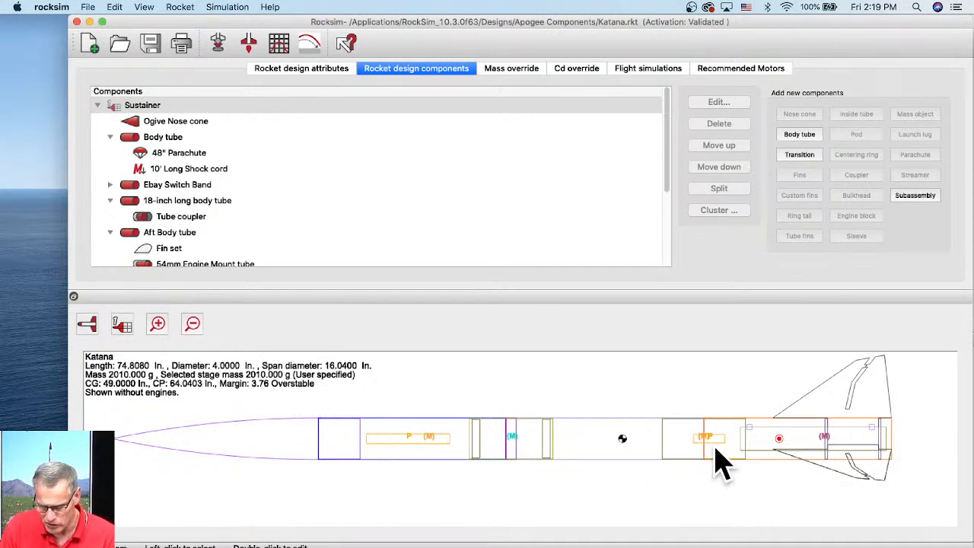
# - Zoom into the side view and select the mass and parachute items to locate them in the component list
pyautogui.scroll(2, 715, 441)
pyautogui.scroll(1, 719, 453)
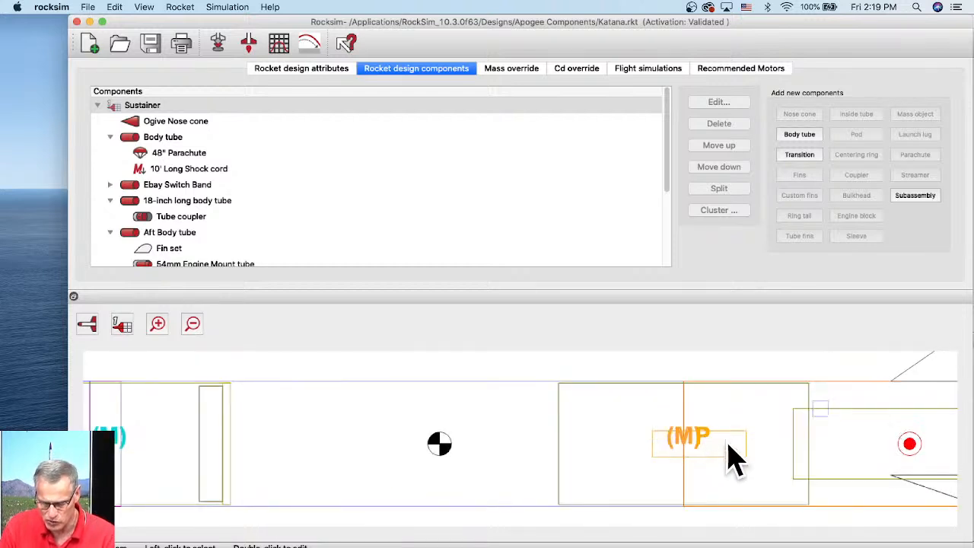
pyautogui.click(676, 446)
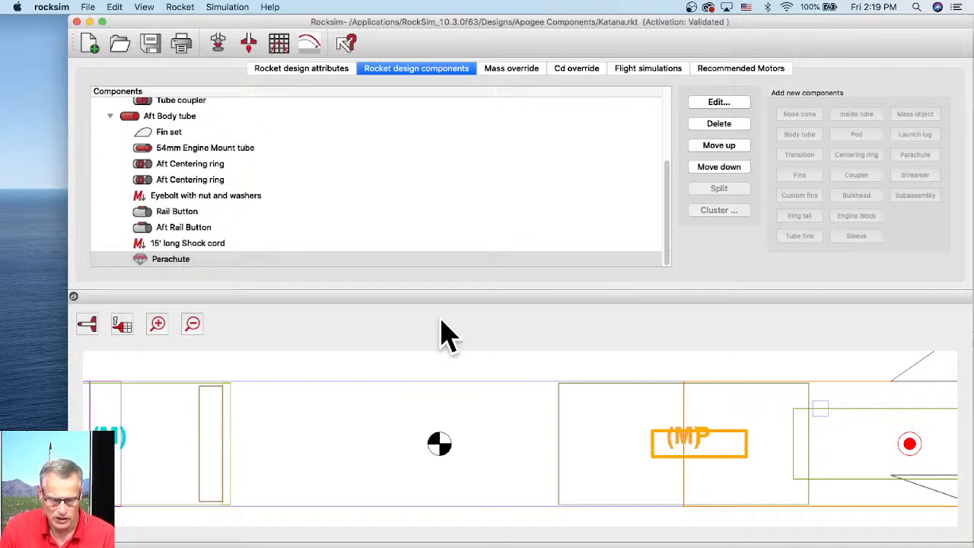
pyautogui.scroll(-3, 380, 412)
pyautogui.moveTo(271, 429); pyautogui.dragTo(556, 421)
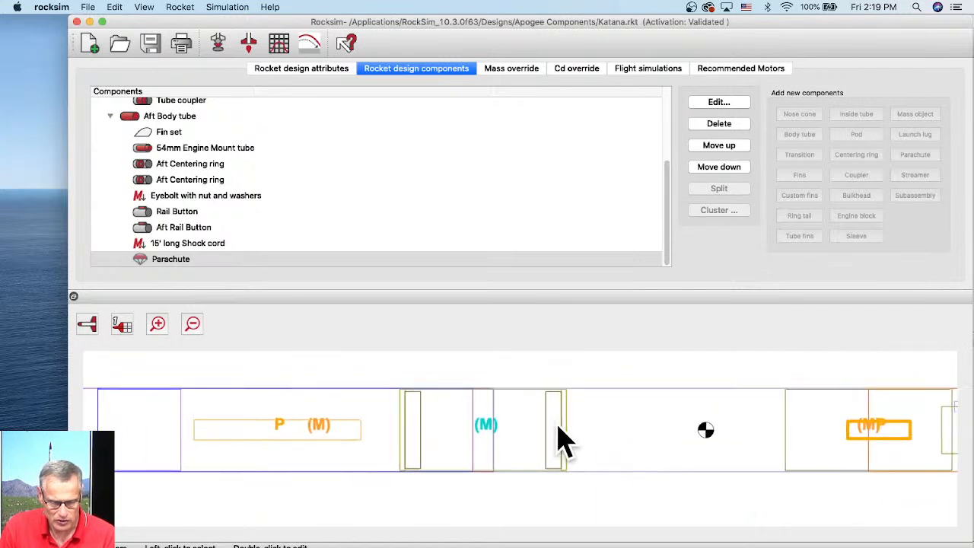
pyautogui.click(319, 428)
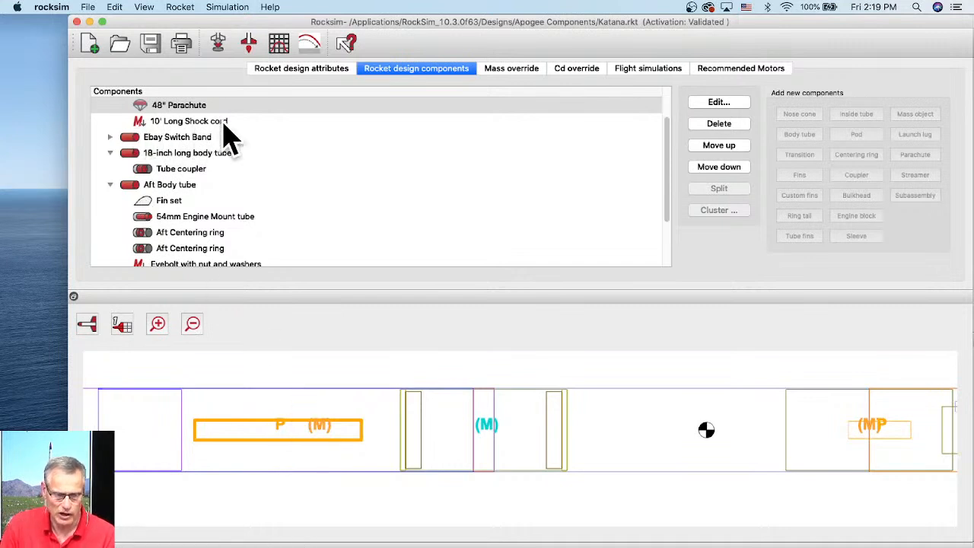
pyautogui.scroll(-3, 502, 387)
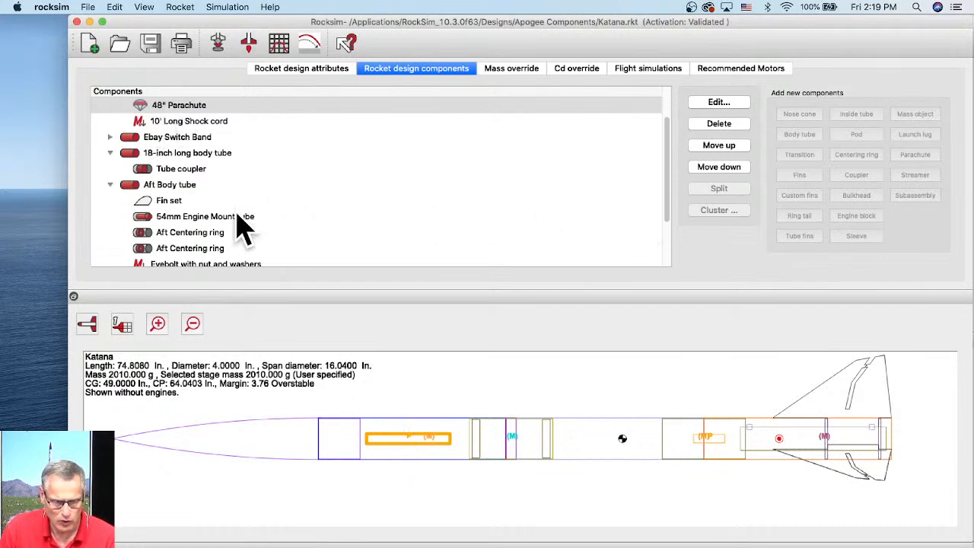
pyautogui.scroll(-3, 251, 224)
pyautogui.click(169, 260)
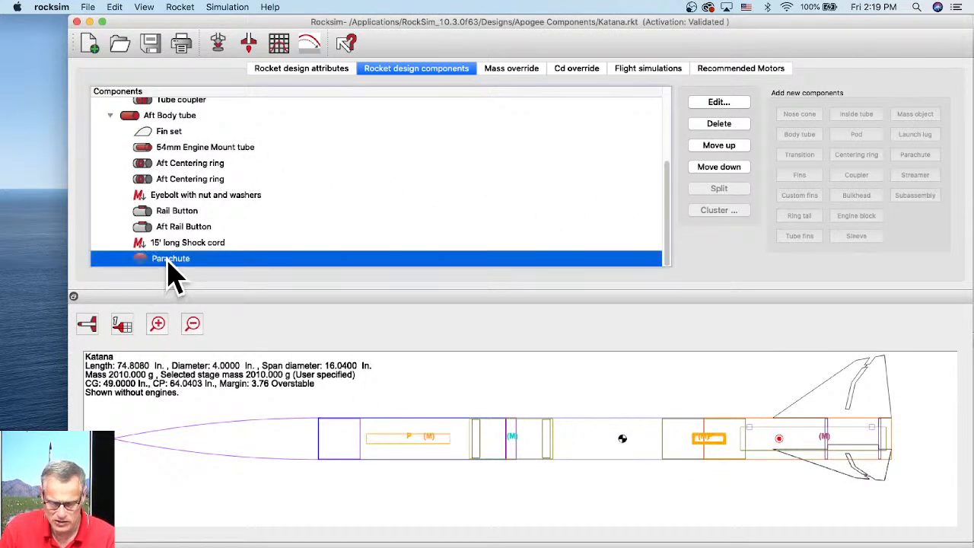
# - Open the aft Parachute's properties, name it 18" Parachute, and confirm the dialog
pyautogui.doubleClick(174, 261)
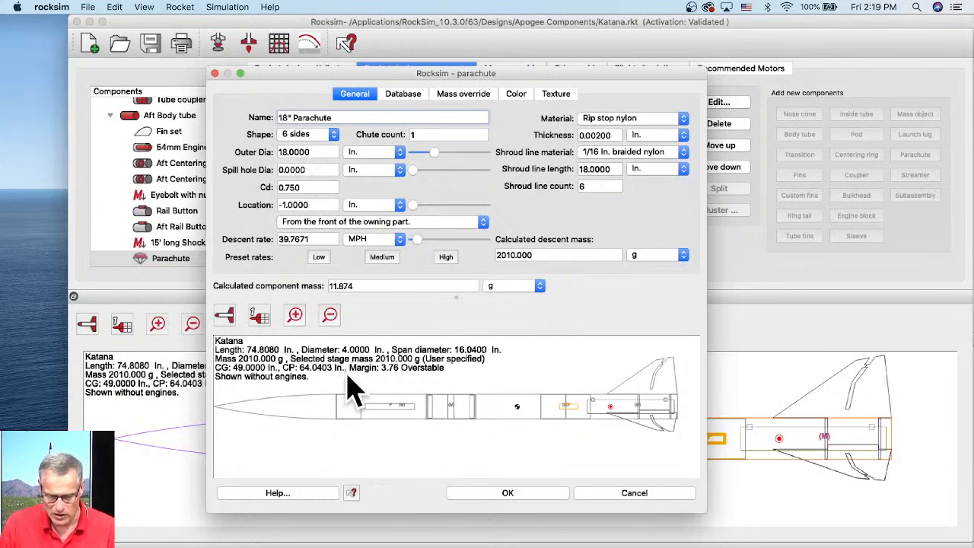
pyautogui.click(508, 493)
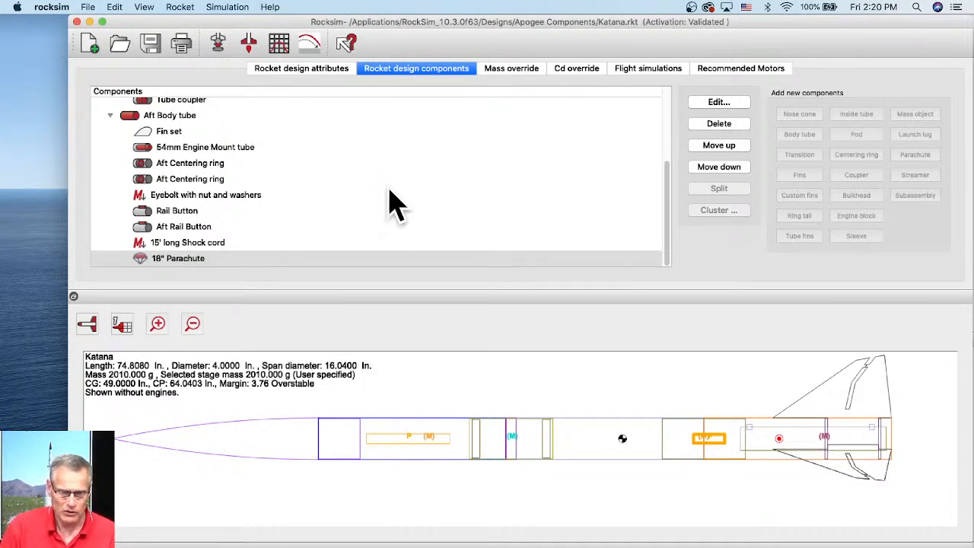
# - Open the simulation properties and load an Aerotech K535W motor with a 14-second ejection delay into the 54mm mount
pyautogui.click(219, 42)
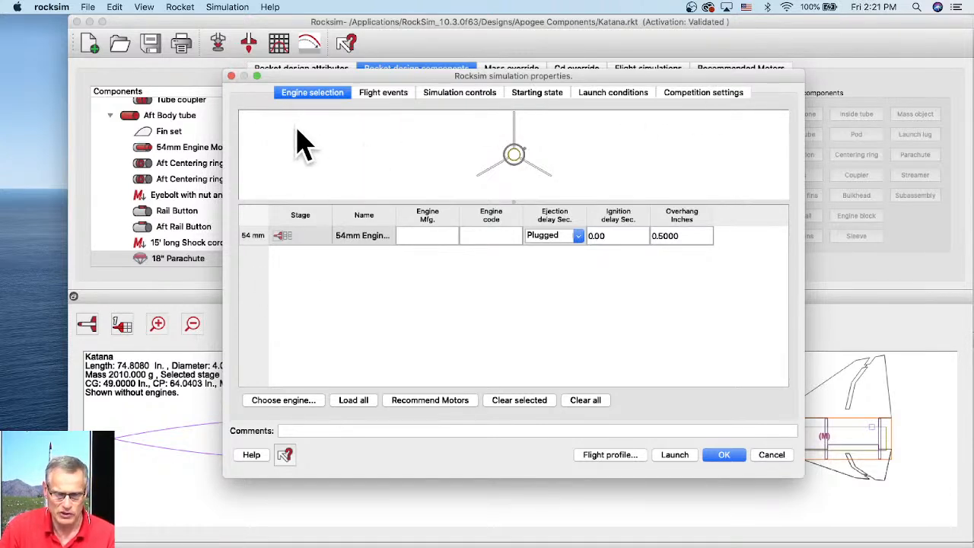
pyautogui.click(303, 403)
pyautogui.scroll(-5, 432, 301)
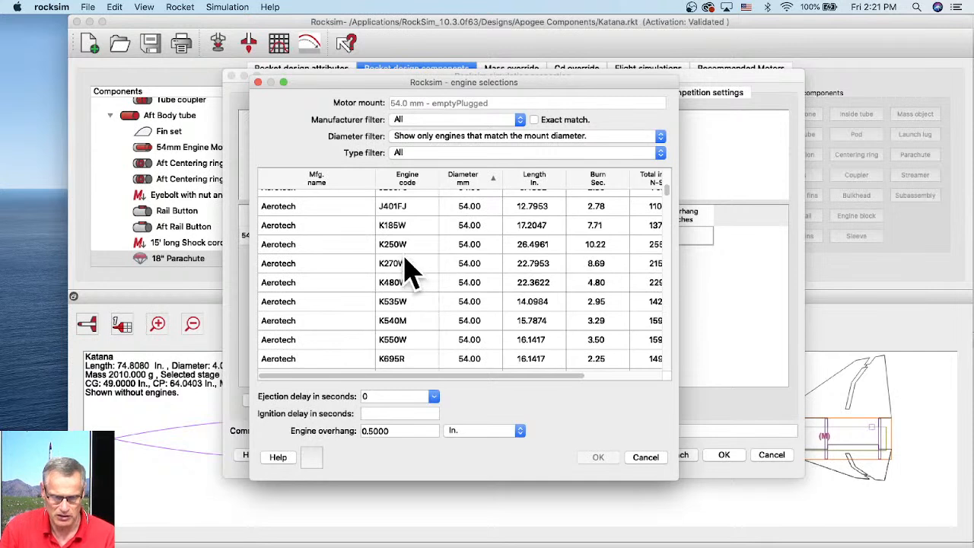
pyautogui.click(397, 303)
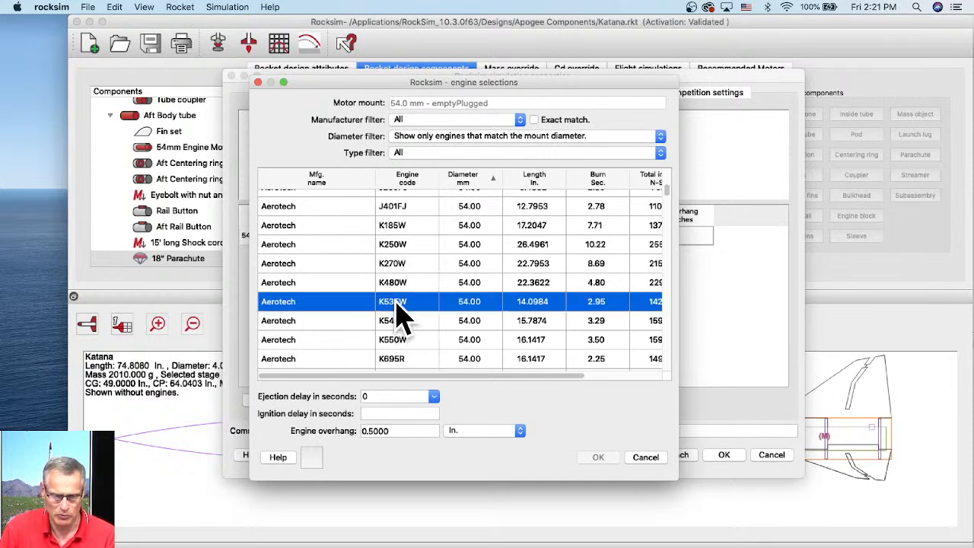
pyautogui.click(434, 396)
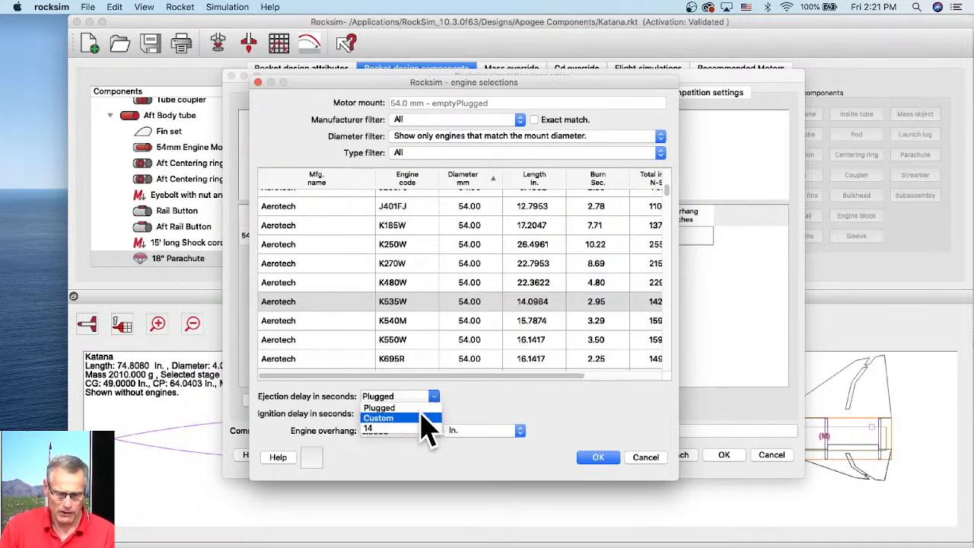
pyautogui.click(372, 431)
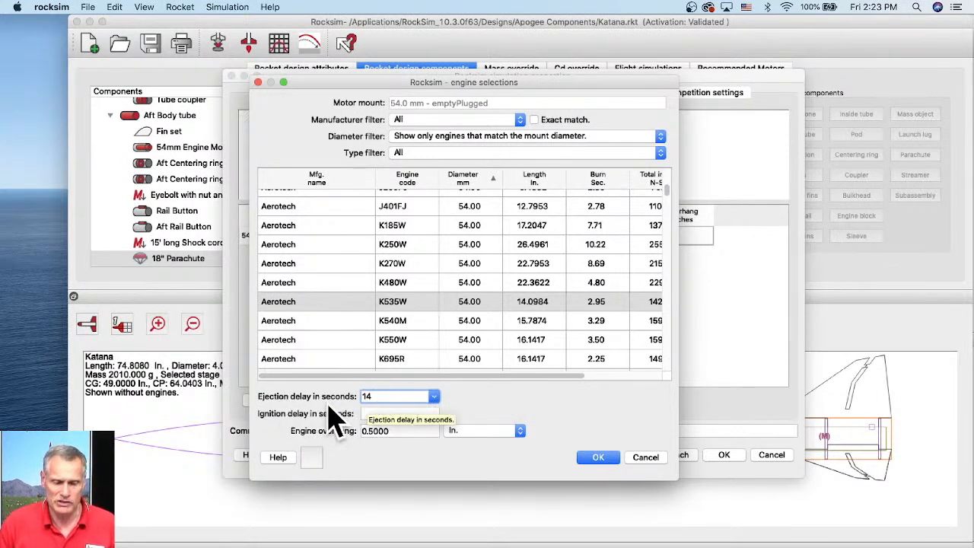
pyautogui.click(435, 397)
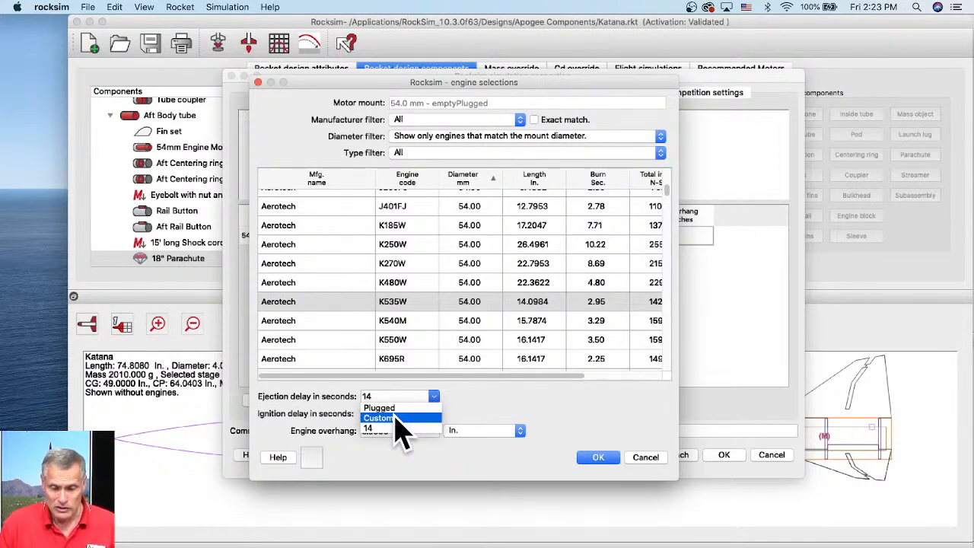
pyautogui.click(609, 456)
pyautogui.click(601, 457)
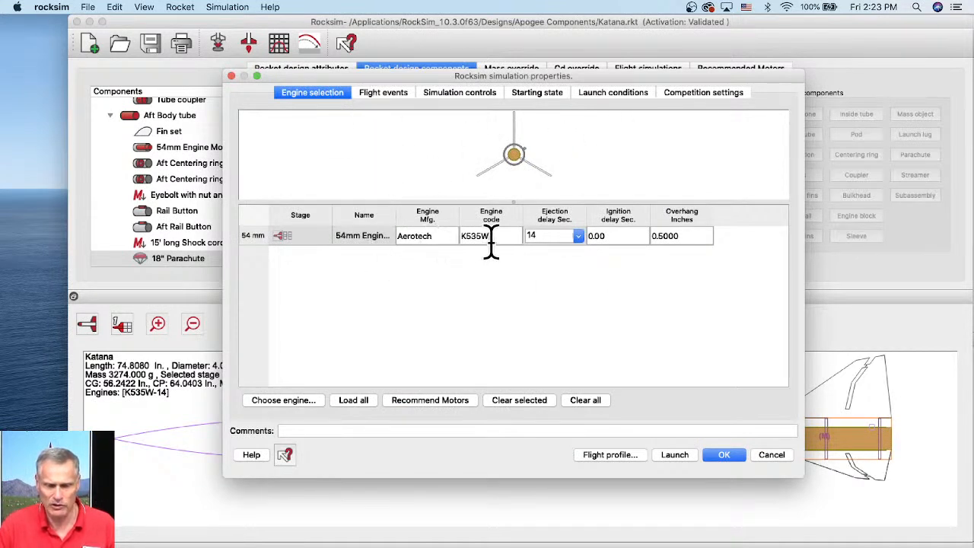
# - In the flight events, set the 18" Parachute to deploy at apogee
pyautogui.click(392, 102)
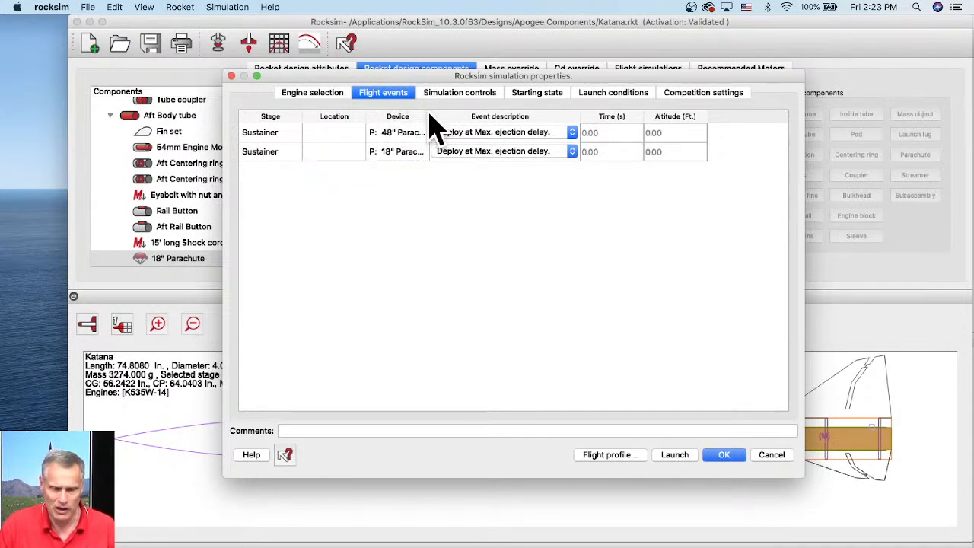
pyautogui.moveTo(429, 114); pyautogui.dragTo(491, 115)
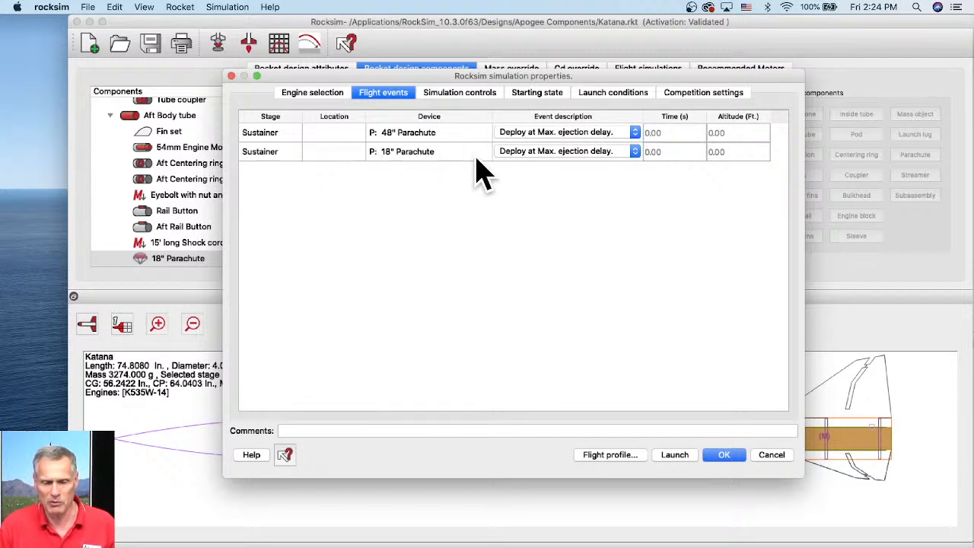
pyautogui.click(560, 152)
pyautogui.click(561, 152)
pyautogui.click(561, 152)
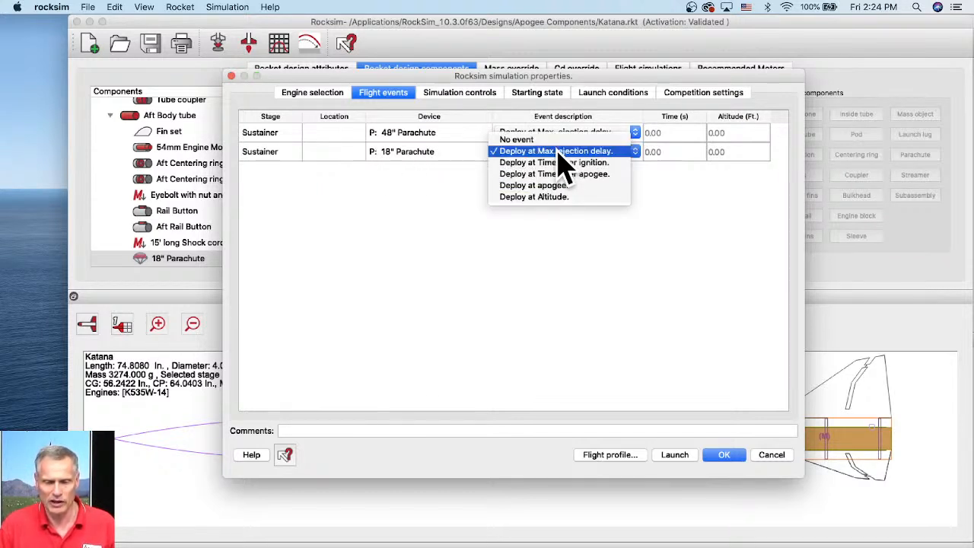
pyautogui.click(593, 200)
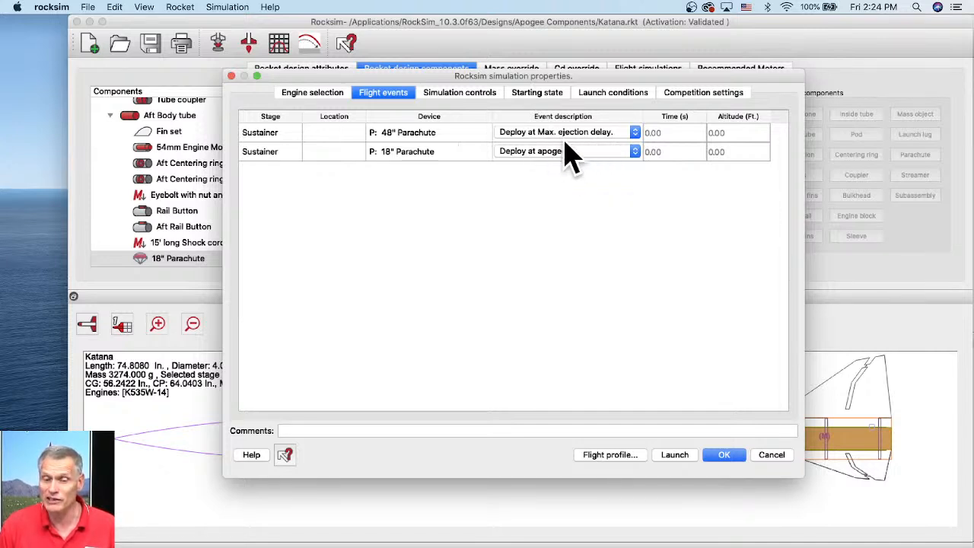
# - Set the 48" Parachute to deploy at altitude, at 600 ft
pyautogui.click(525, 131)
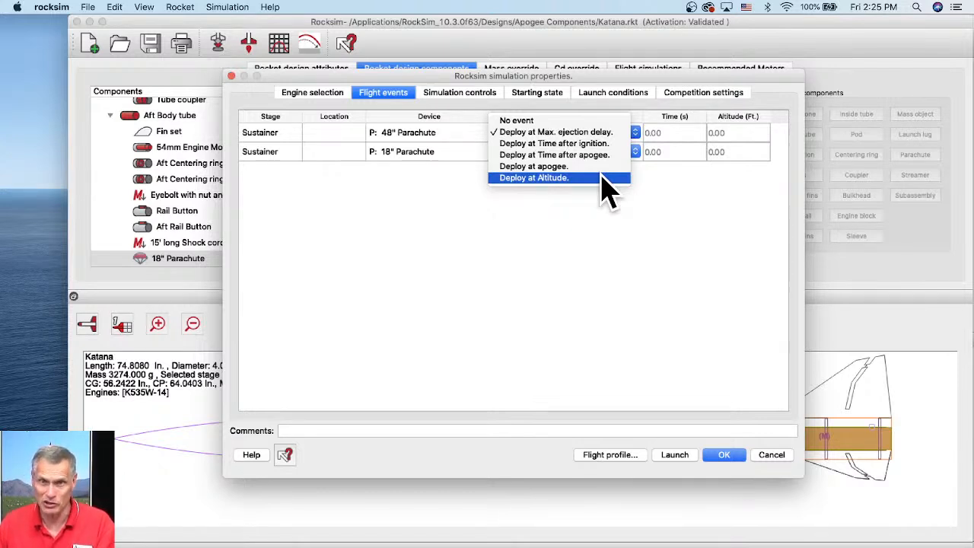
pyautogui.click(549, 177)
pyautogui.click(732, 134)
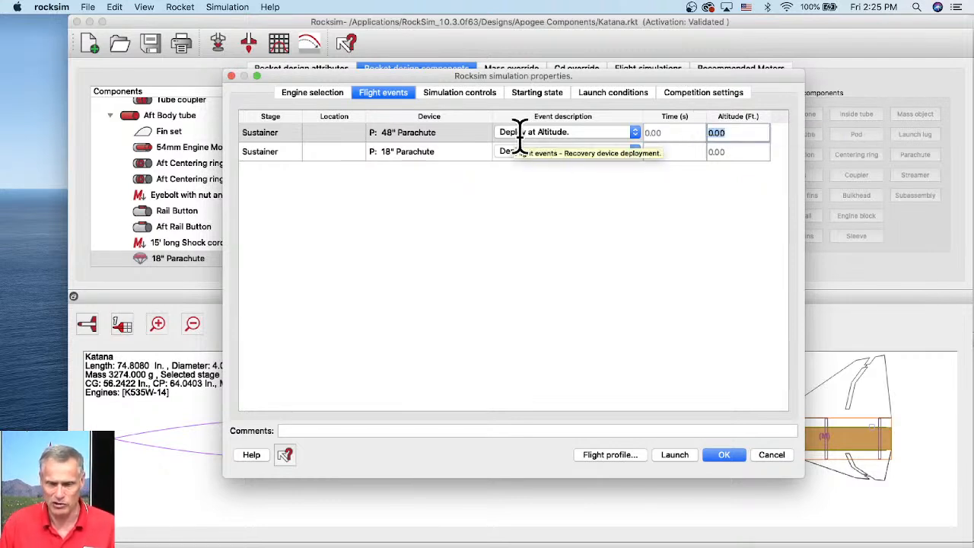
pyautogui.click(572, 133)
pyautogui.click(572, 133)
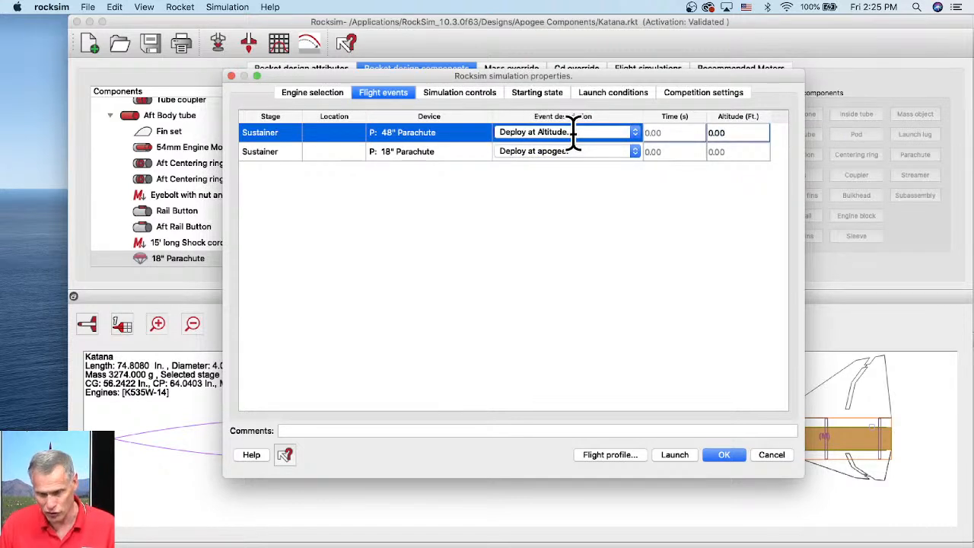
pyautogui.moveTo(739, 135); pyautogui.dragTo(700, 139)
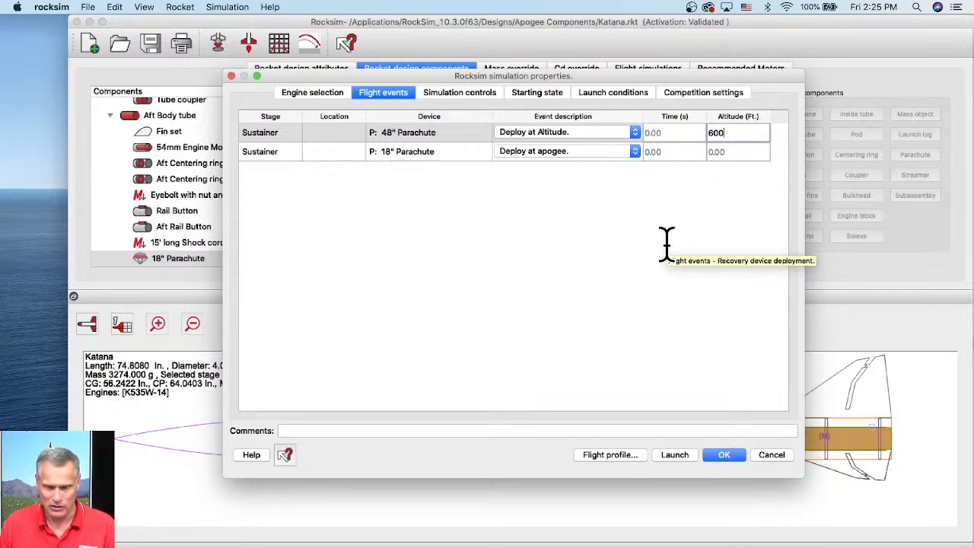
pyautogui.press('Return')
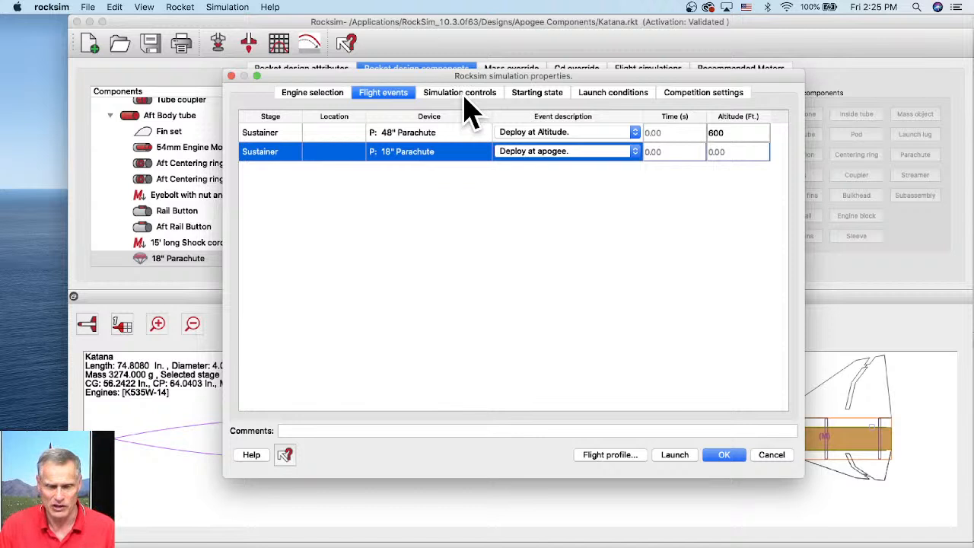
# - Set the launch guide length to 98 in and adjust the launch angle dial slightly
pyautogui.click(540, 98)
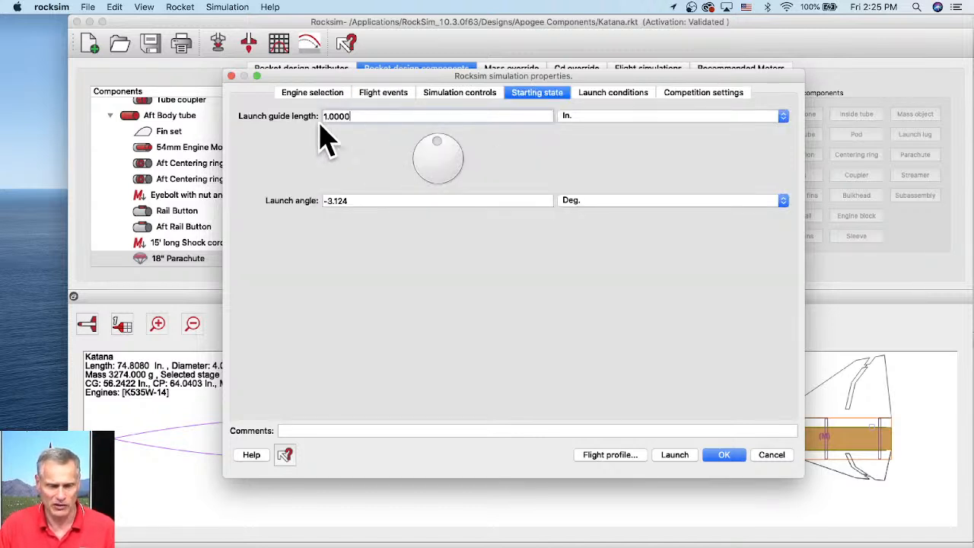
pyautogui.moveTo(355, 115); pyautogui.dragTo(297, 114)
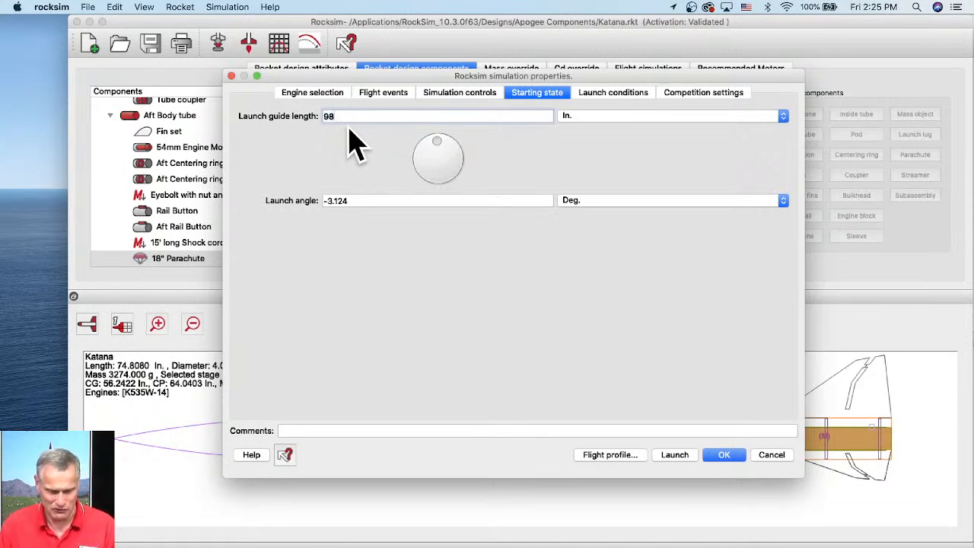
pyautogui.press('Tab')
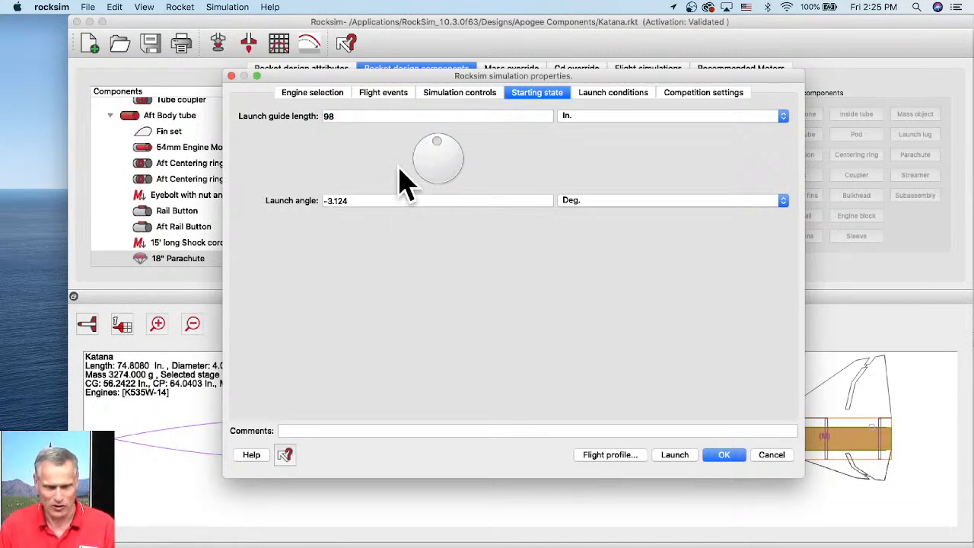
pyautogui.moveTo(428, 141); pyautogui.dragTo(439, 141)
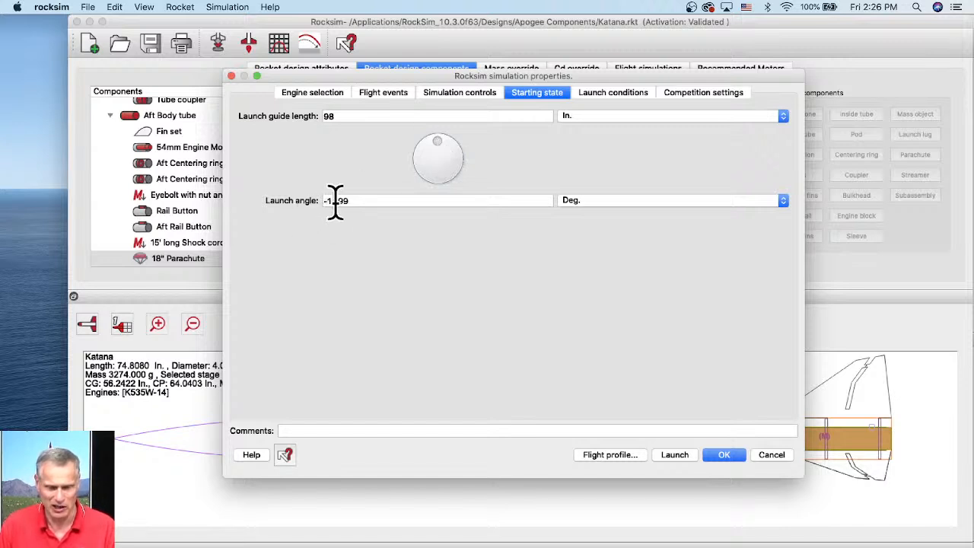
# - Review the launch conditions, including the low and high wind speed settings
pyautogui.click(614, 96)
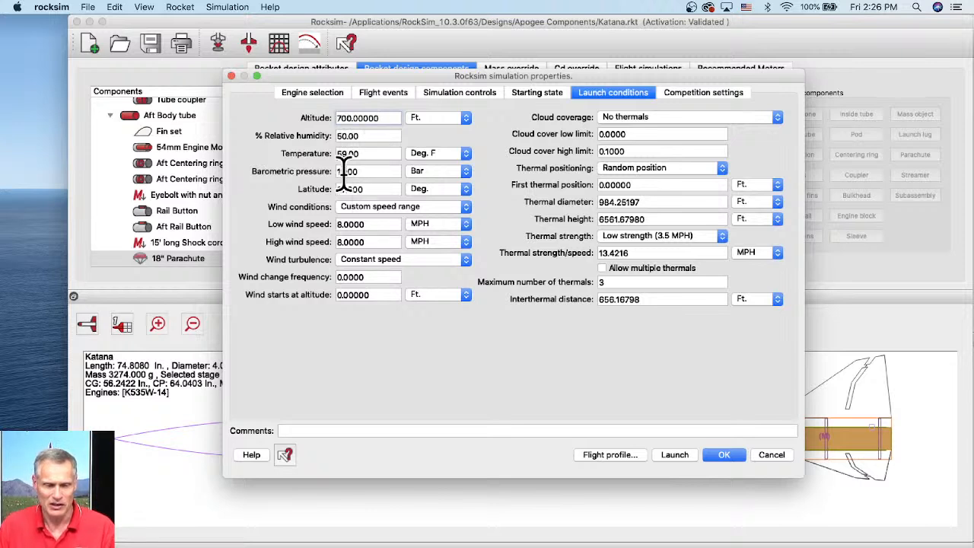
pyautogui.doubleClick(354, 224)
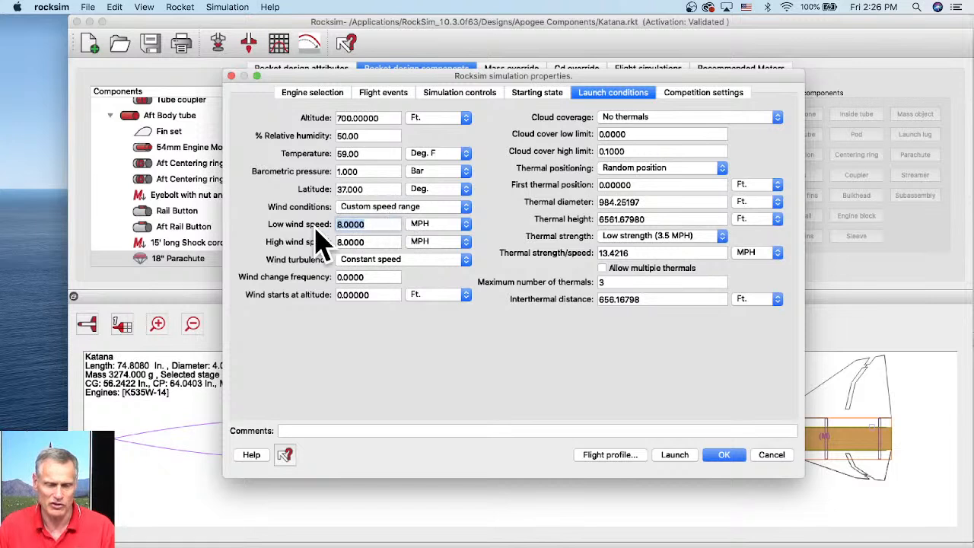
pyautogui.click(367, 224)
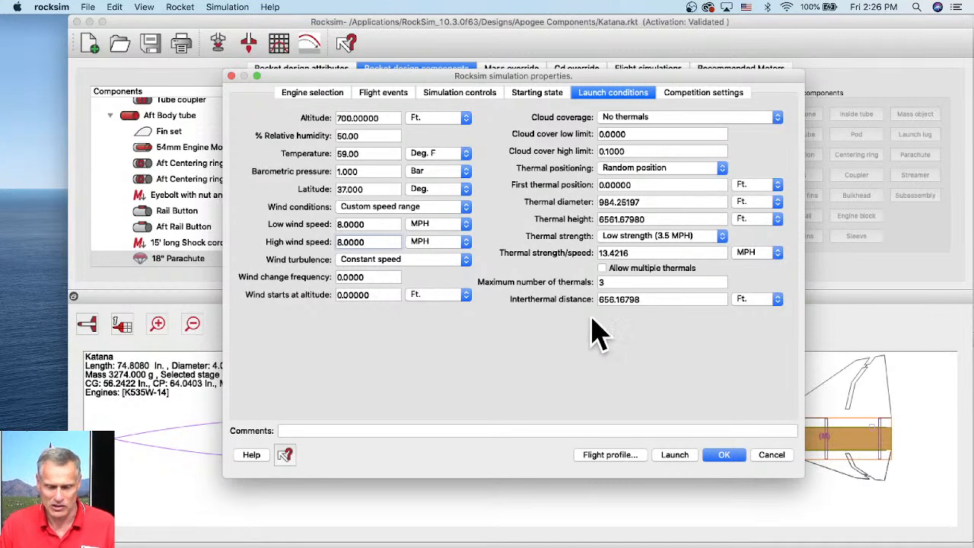
# - Run the 2D flight profile and play and scrub its animation through descent to landing
pyautogui.click(613, 456)
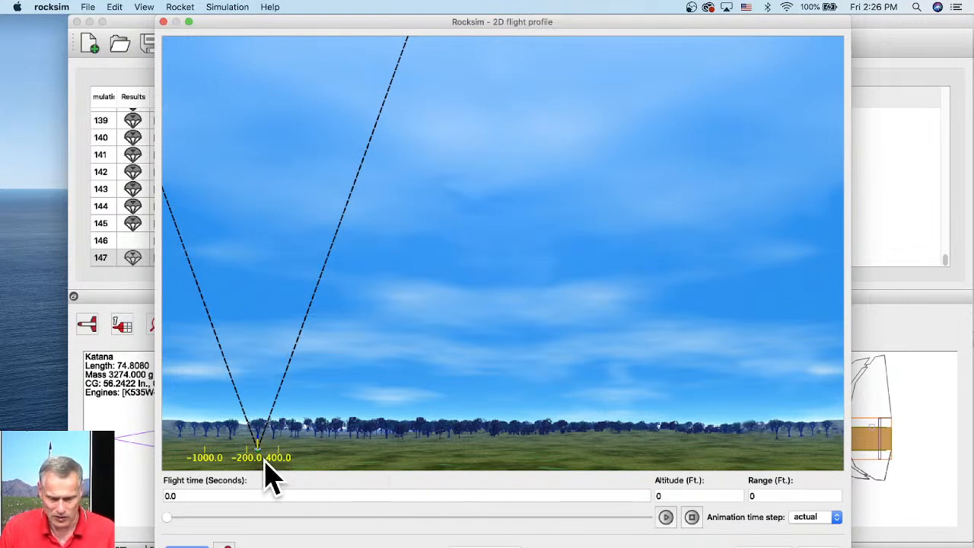
pyautogui.click(666, 518)
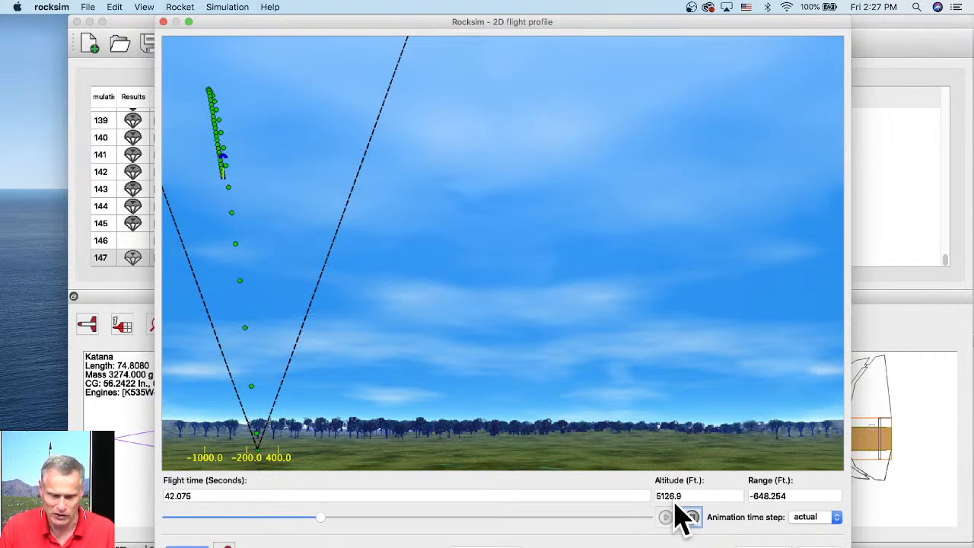
pyautogui.moveTo(326, 520); pyautogui.dragTo(555, 534)
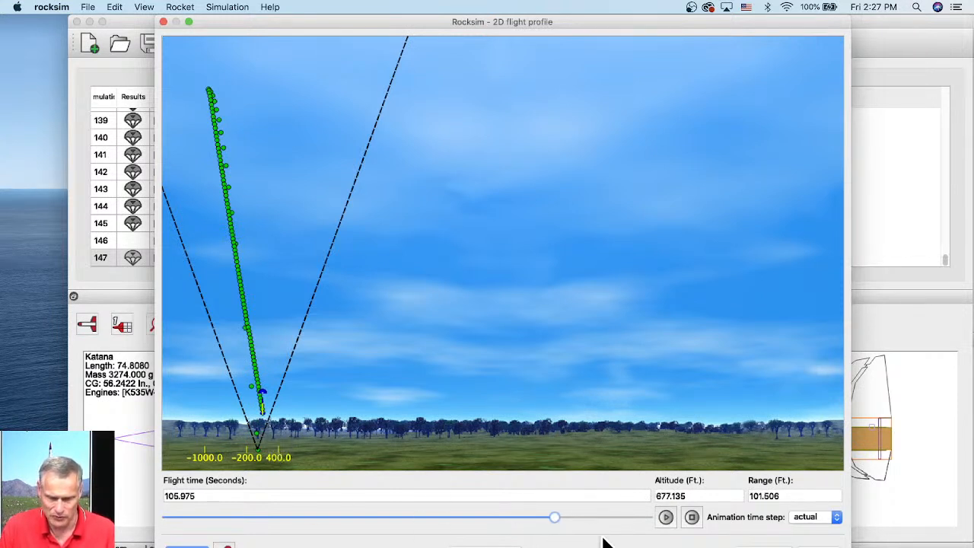
pyautogui.click(562, 518)
pyautogui.moveTo(563, 520); pyautogui.dragTo(618, 520)
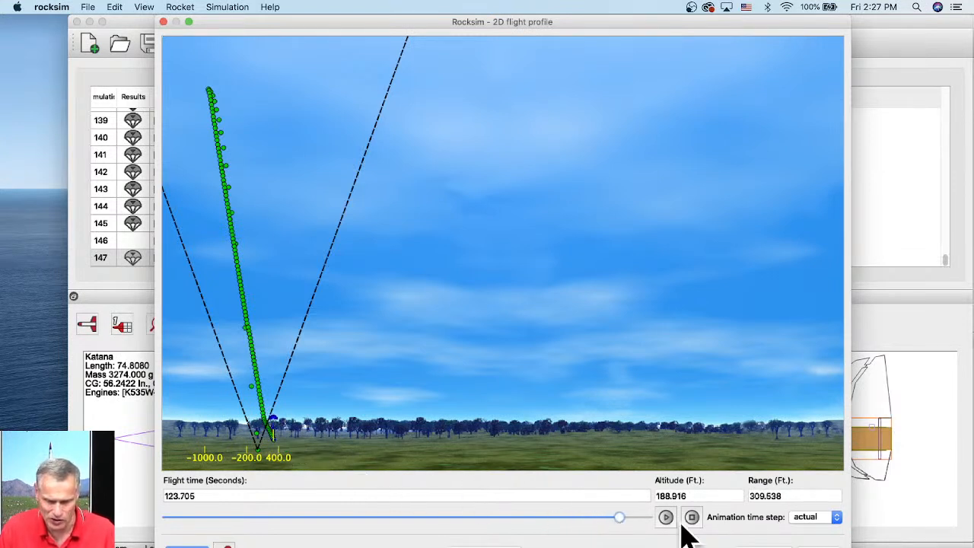
pyautogui.moveTo(618, 517); pyautogui.dragTo(646, 517)
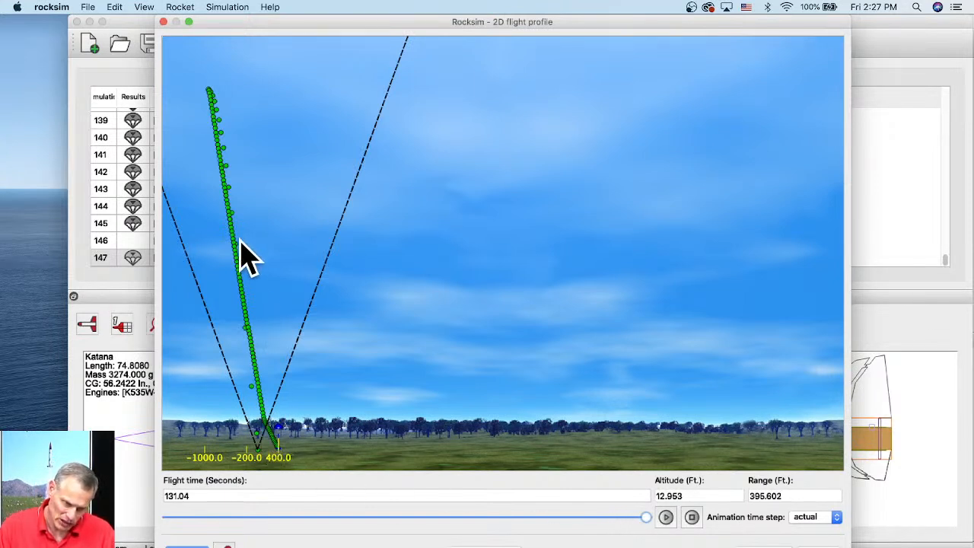
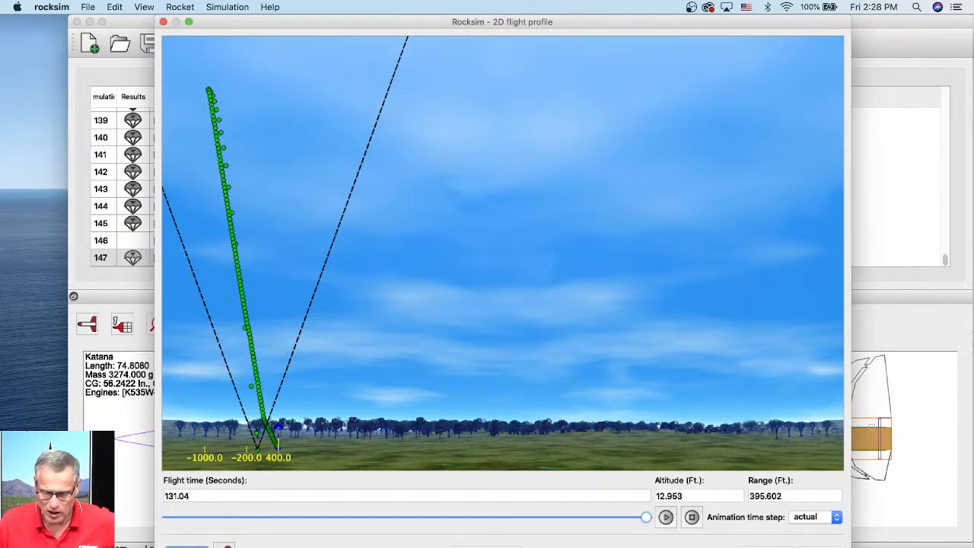
# - Close the 2D flight profile and select all the flight simulations in the list
pyautogui.press('super+w')
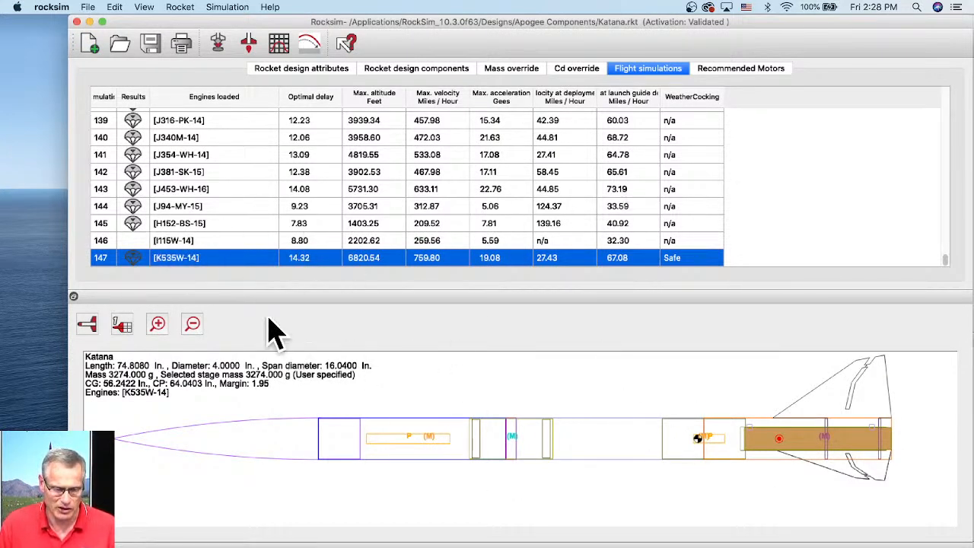
pyautogui.click(199, 242)
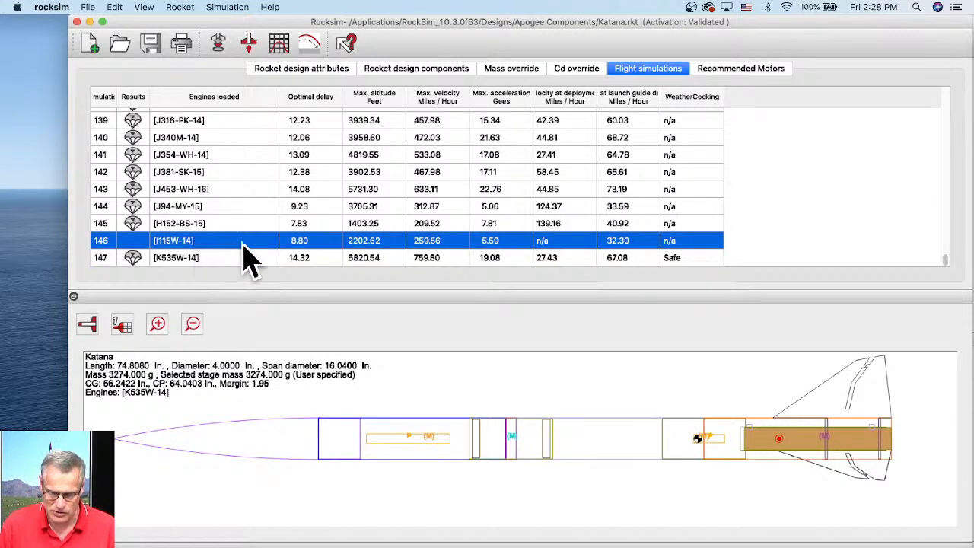
pyautogui.scroll(15, 255, 245)
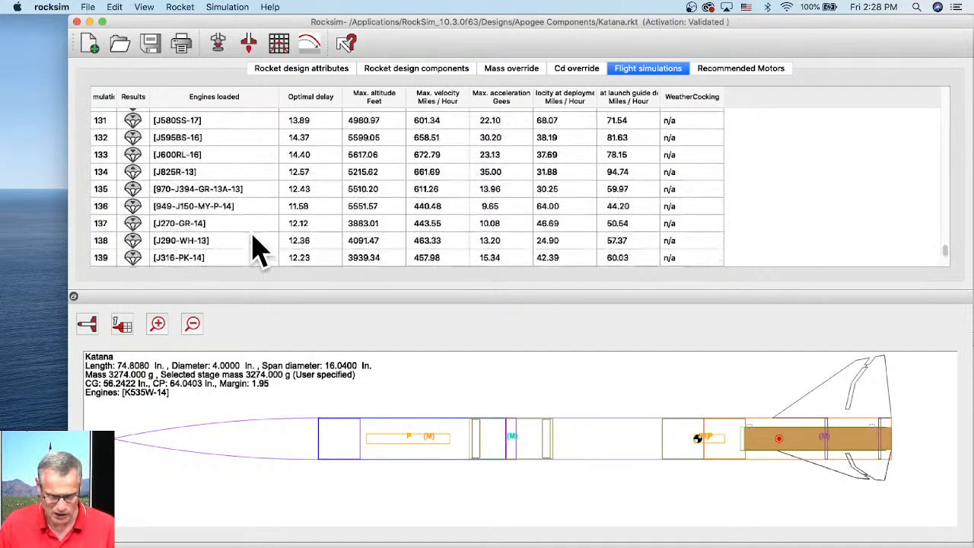
pyautogui.scroll(8, 247, 198)
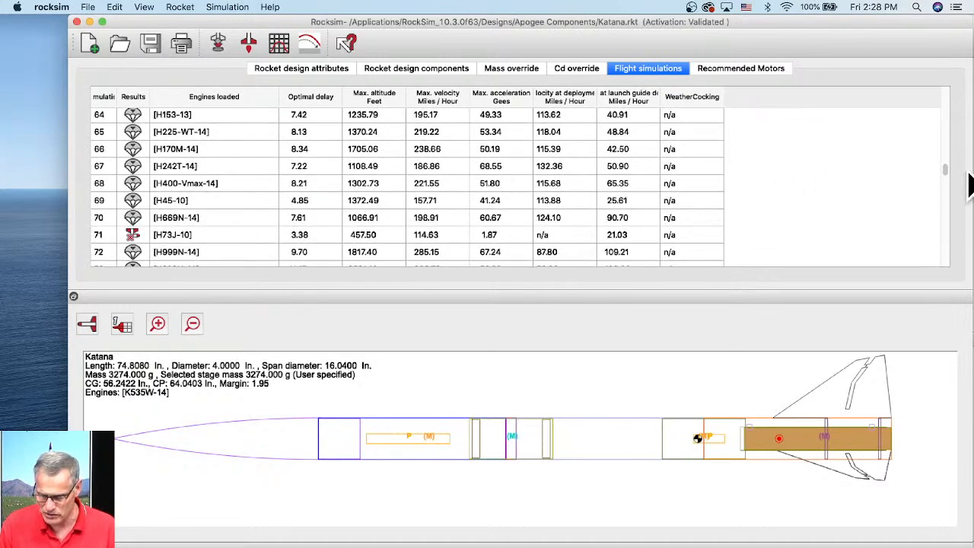
pyautogui.moveTo(948, 172); pyautogui.dragTo(945, 85)
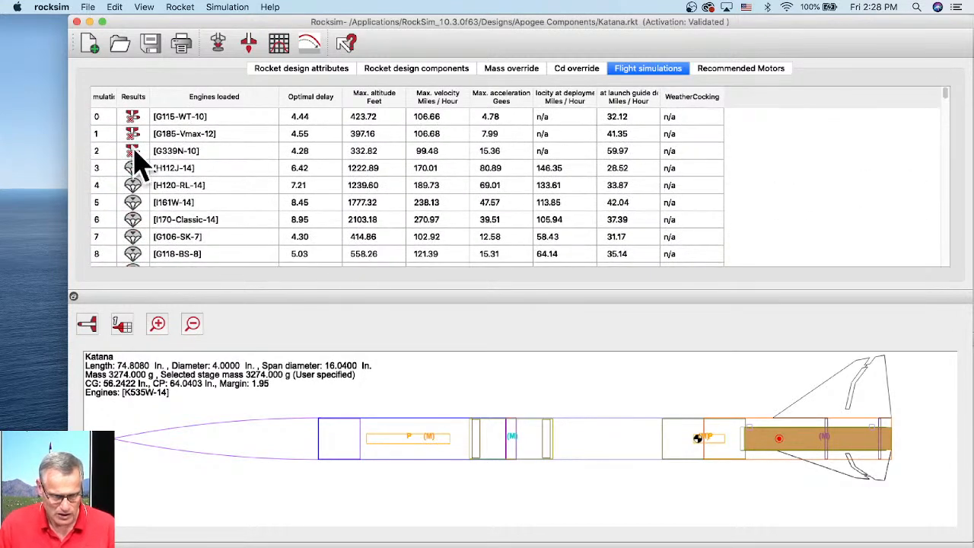
pyautogui.press('super+a')
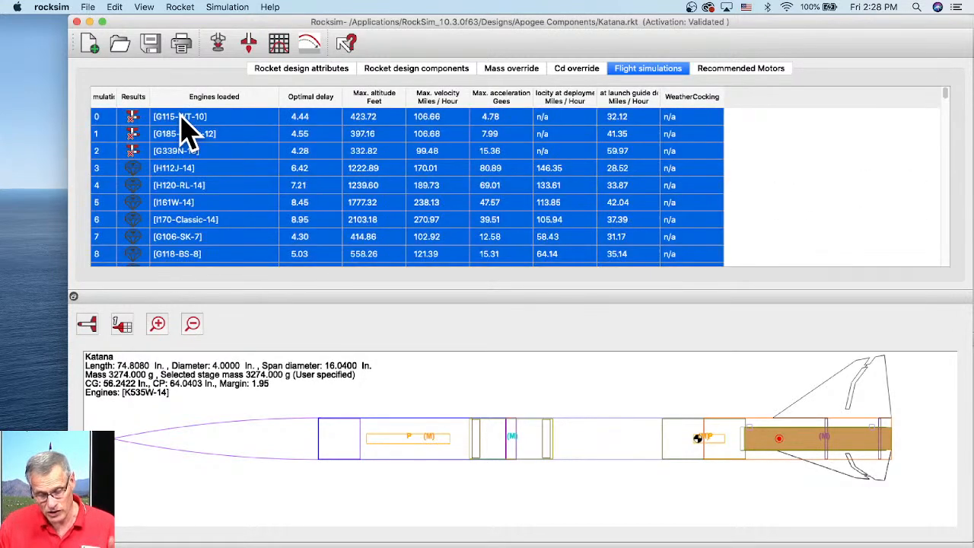
pyautogui.scroll(-6, 270, 175)
pyautogui.scroll(-20, 270, 182)
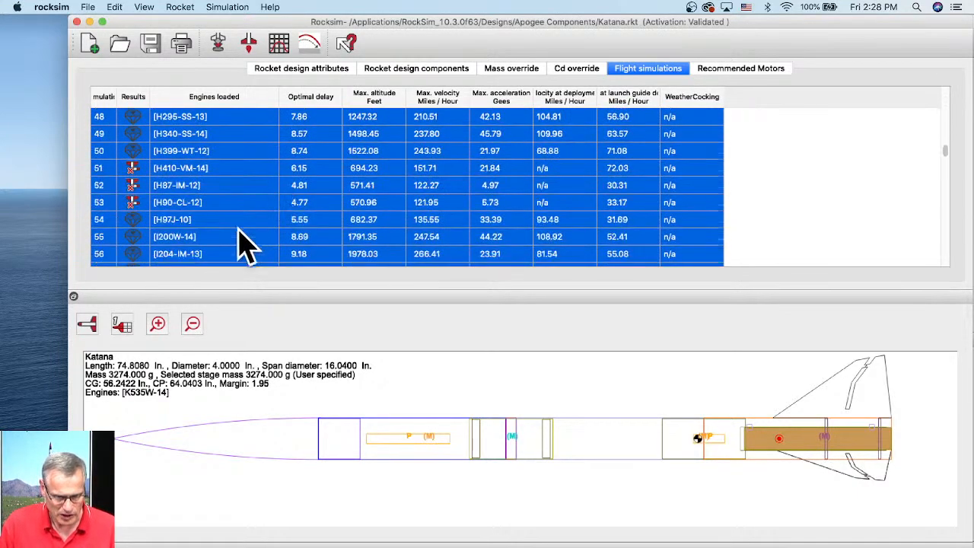
pyautogui.scroll(-15, 204, 259)
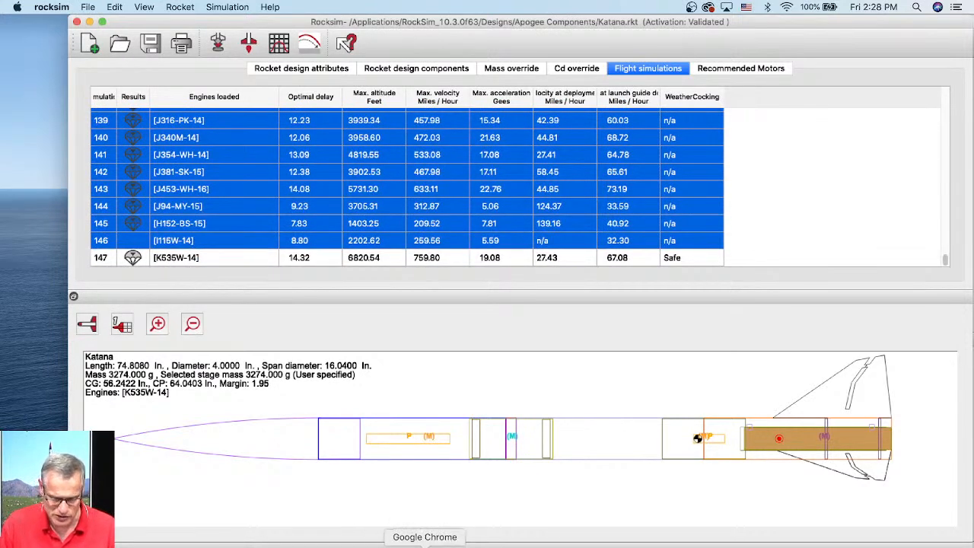
# - Switch to Chrome and browse the Launch Visualizer's demo designs list without choosing one
pyautogui.click(428, 545)
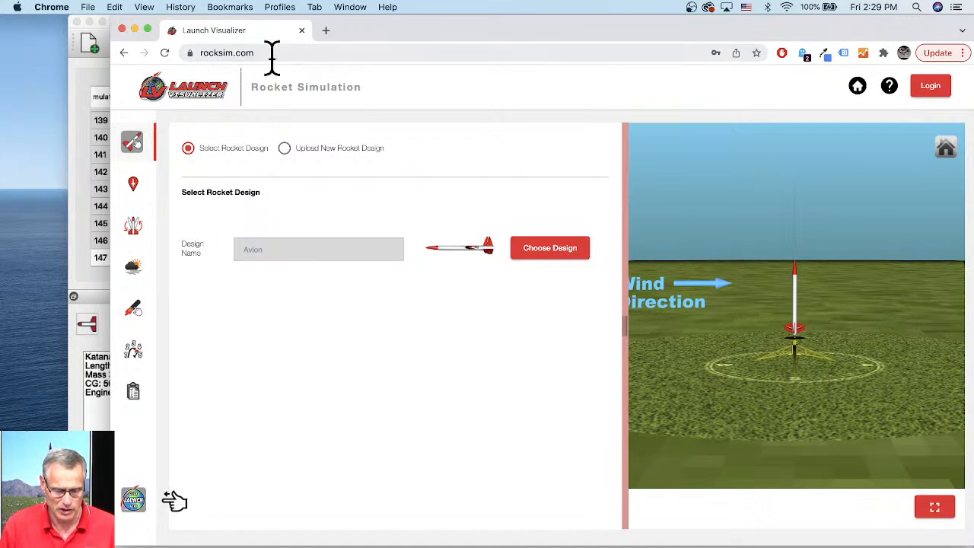
pyautogui.click(553, 255)
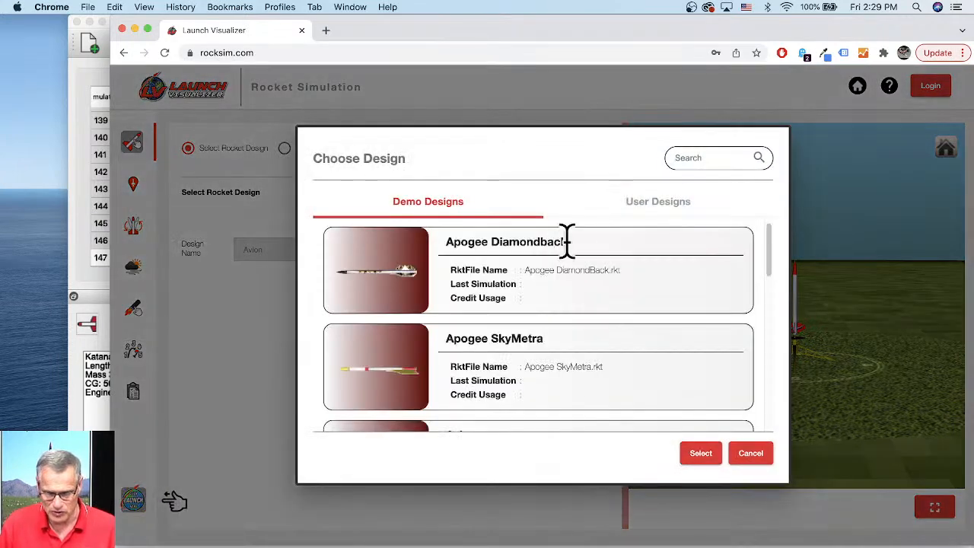
pyautogui.scroll(-3, 514, 289)
pyautogui.scroll(-8, 519, 304)
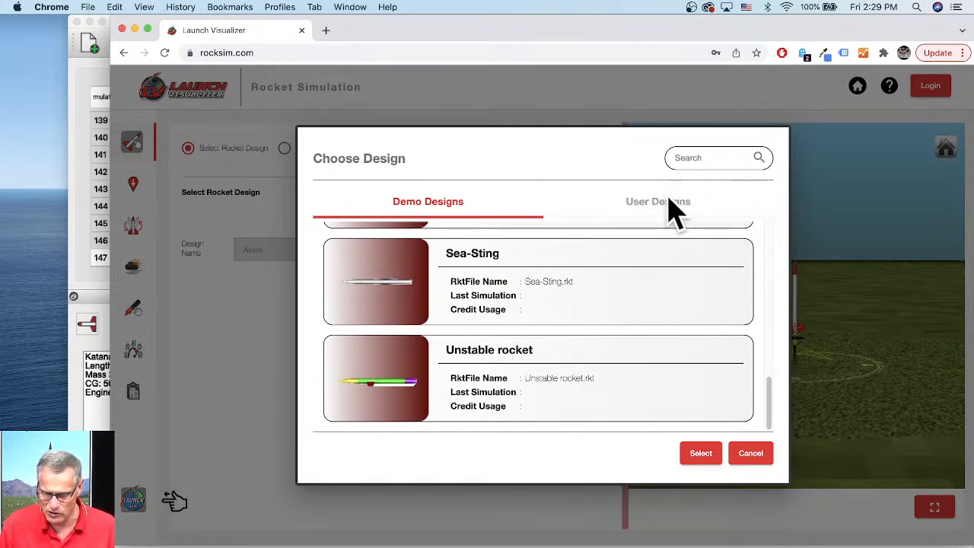
pyautogui.click(753, 453)
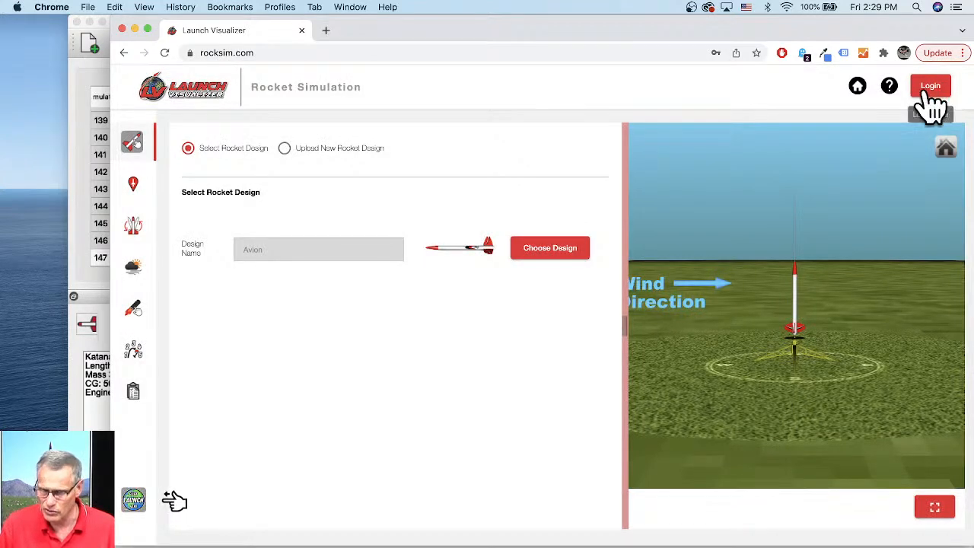
# - Sign in to Launch Visualizer by picking the saved account e-mail and password
pyautogui.click(930, 92)
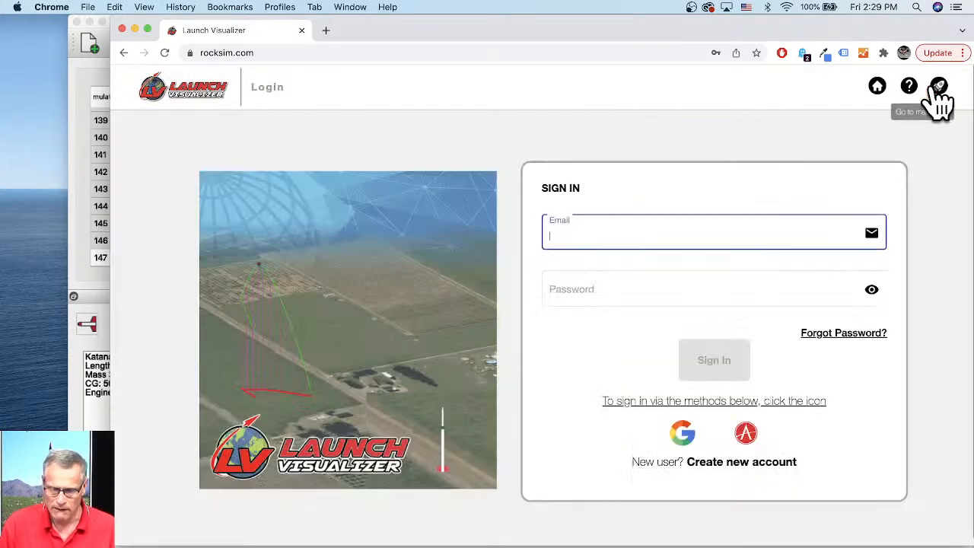
pyautogui.click(609, 231)
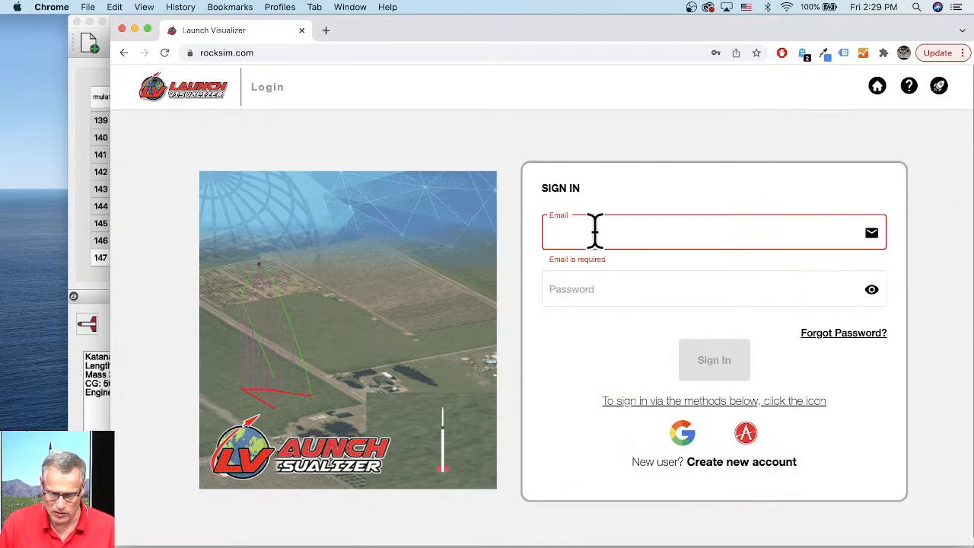
pyautogui.click(591, 237)
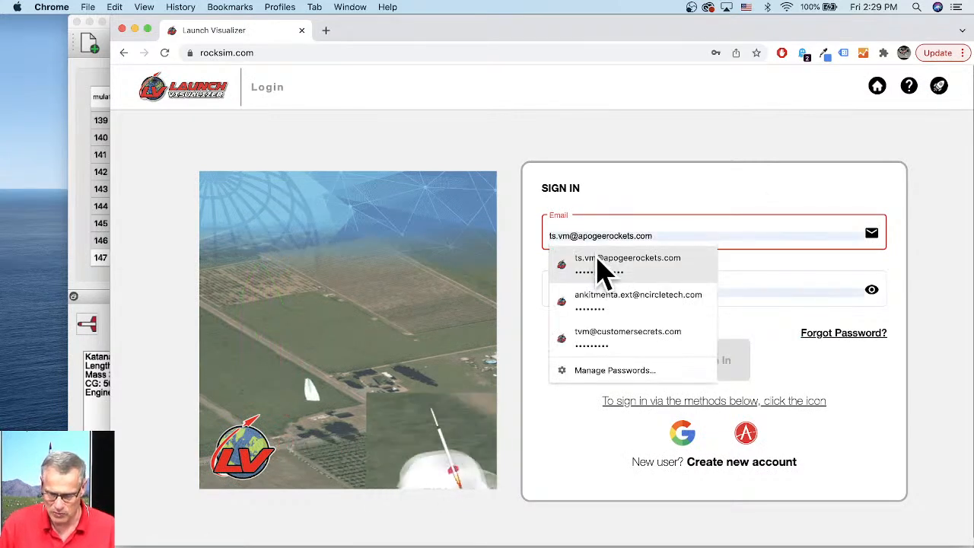
pyautogui.click(599, 263)
pyautogui.click(717, 361)
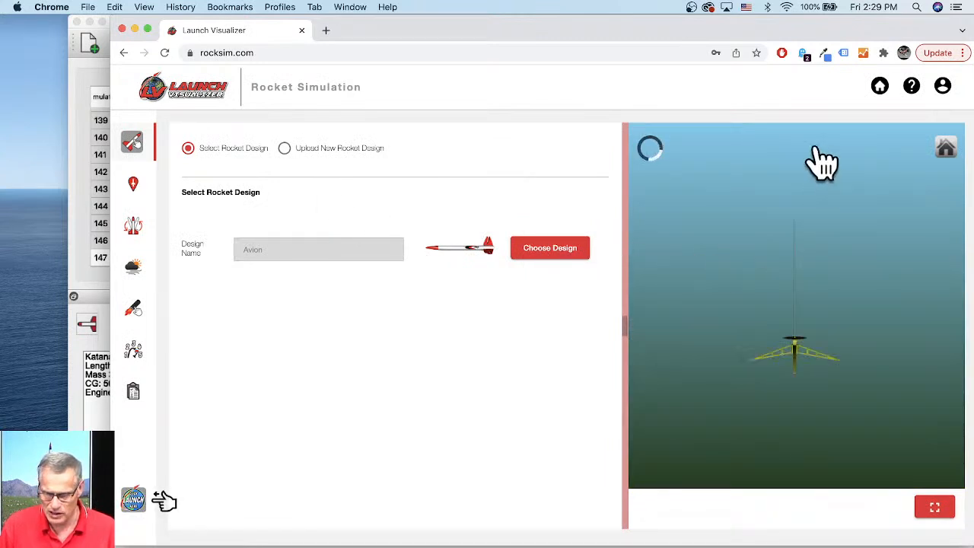
# - Open the account panel to check the user type and available credits, then dismiss it
pyautogui.click(944, 91)
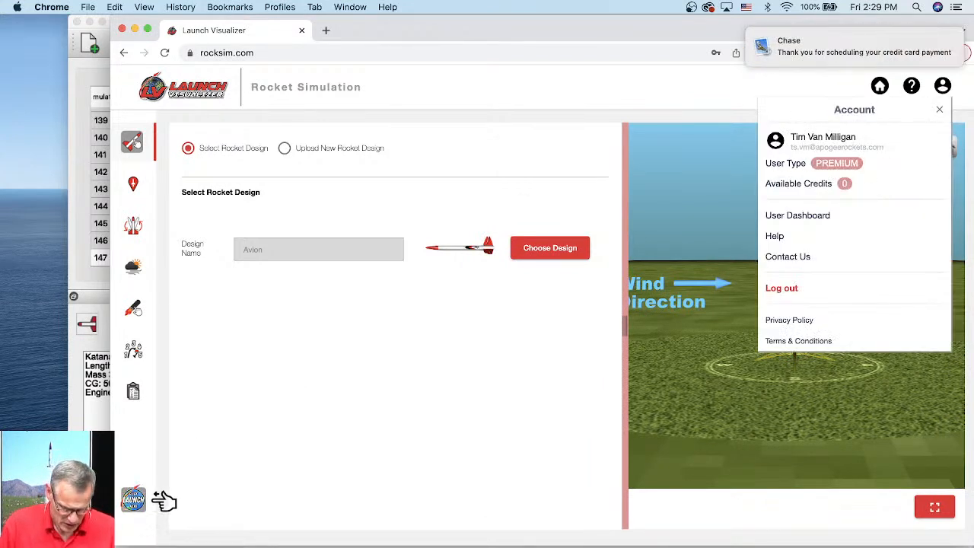
pyautogui.rightClick(213, 544)
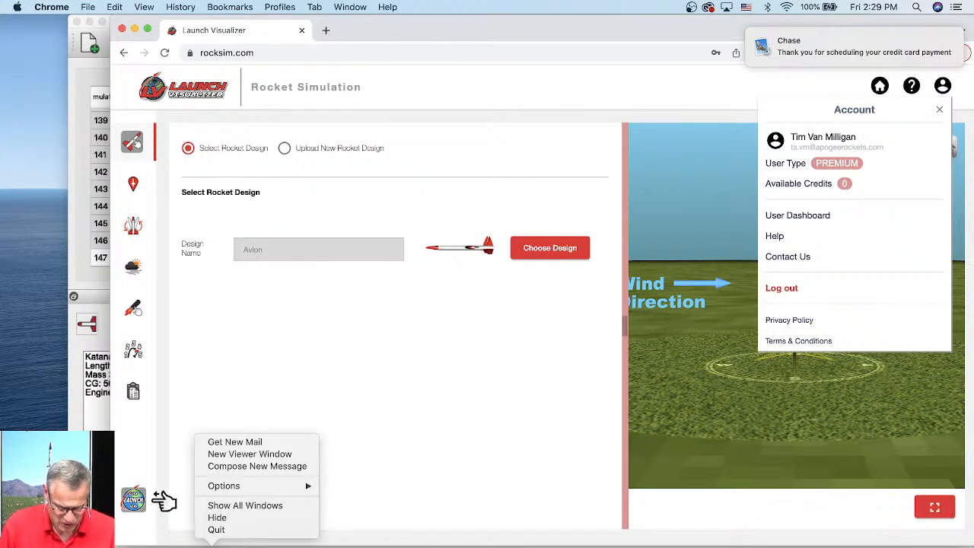
pyautogui.click(228, 530)
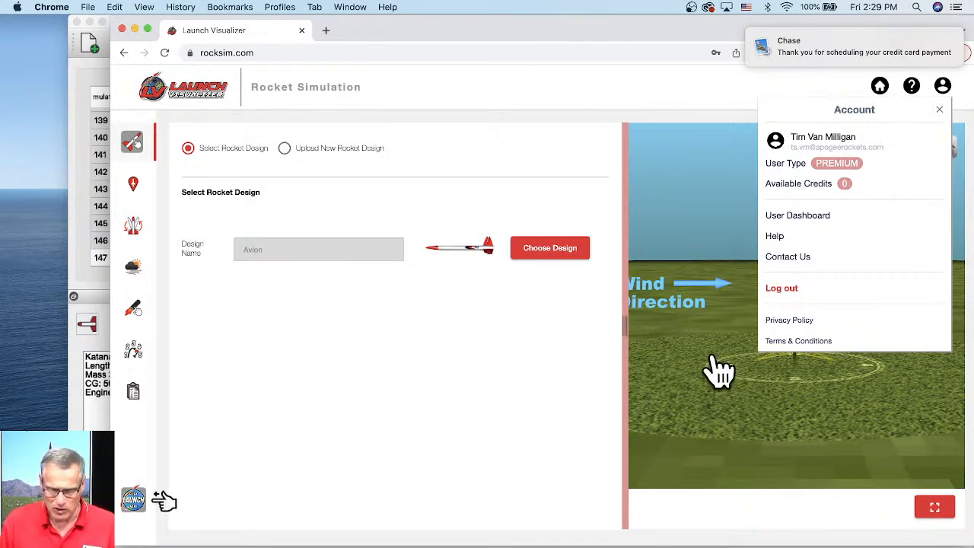
pyautogui.click(706, 399)
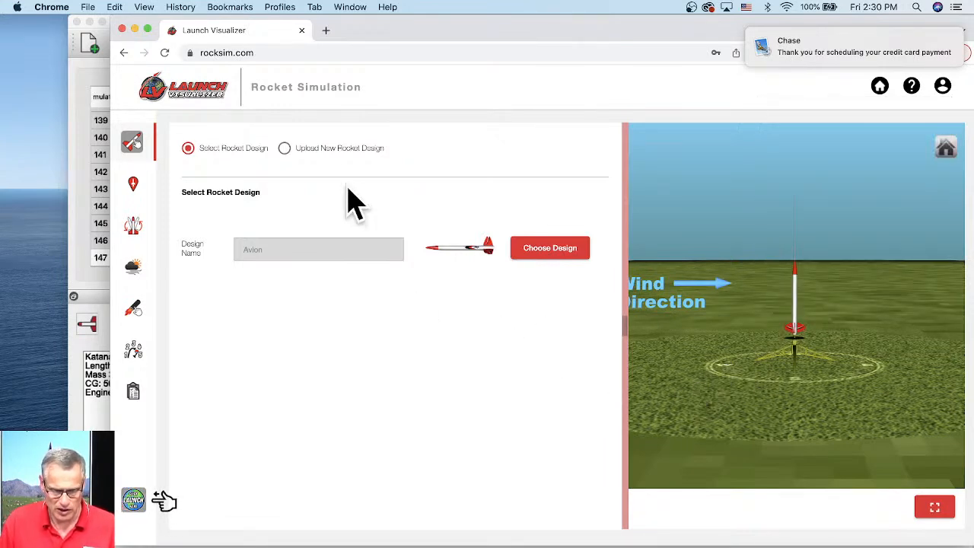
# - Search the user designs for kat, then cancel the design chooser
pyautogui.click(559, 251)
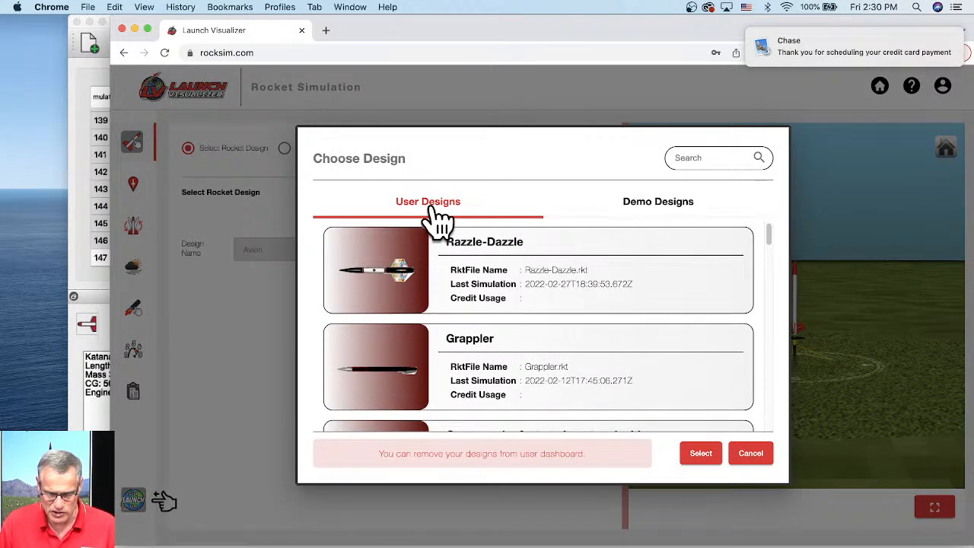
pyautogui.scroll(-2, 770, 251)
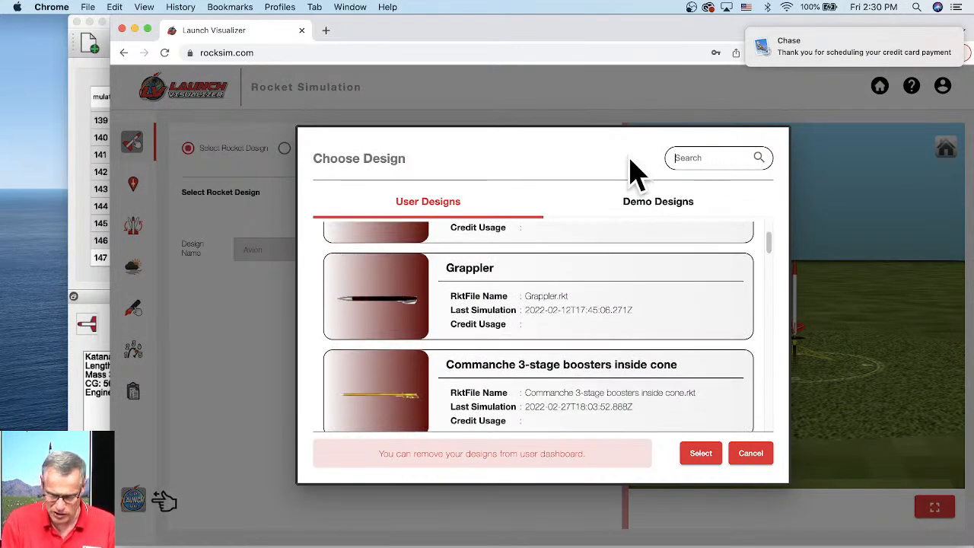
pyautogui.write('kat')
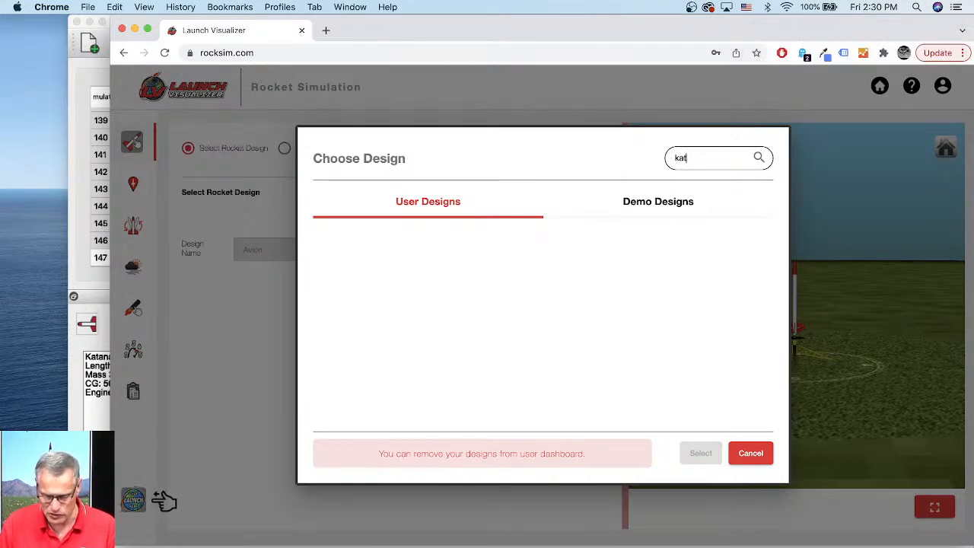
pyautogui.click(742, 455)
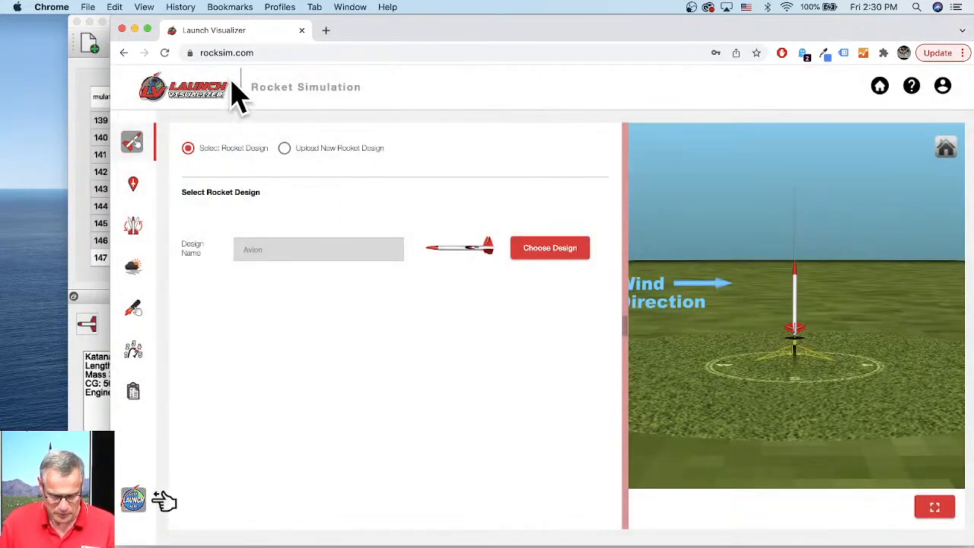
# - Open apogeerockets.com in a new browser tab
pyautogui.press('super+t')
pyautogui.click(298, 52)
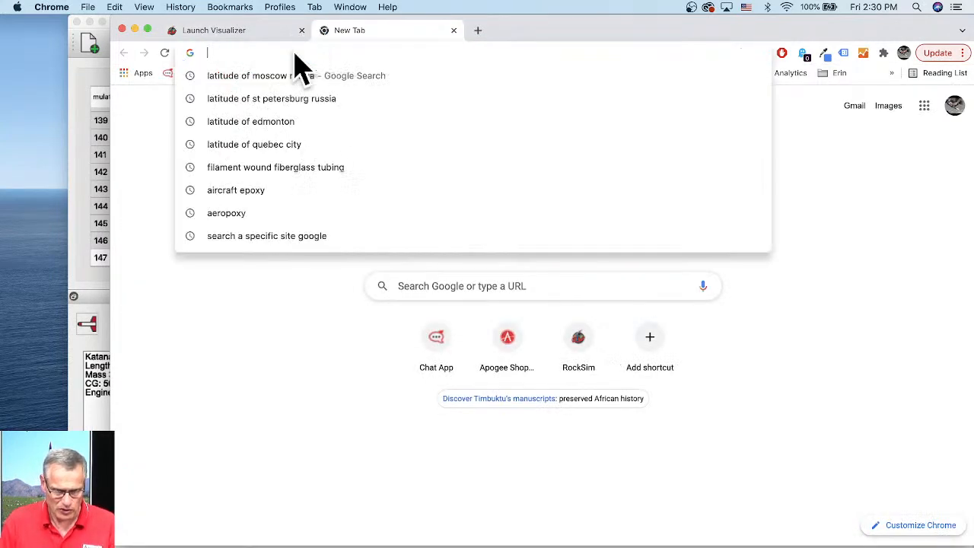
pyautogui.write('ap')
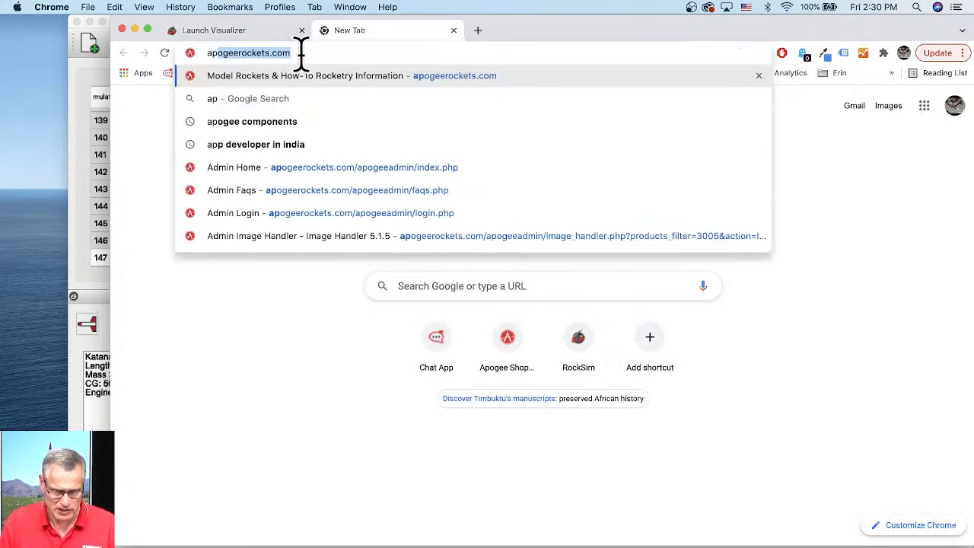
pyautogui.press('Return')
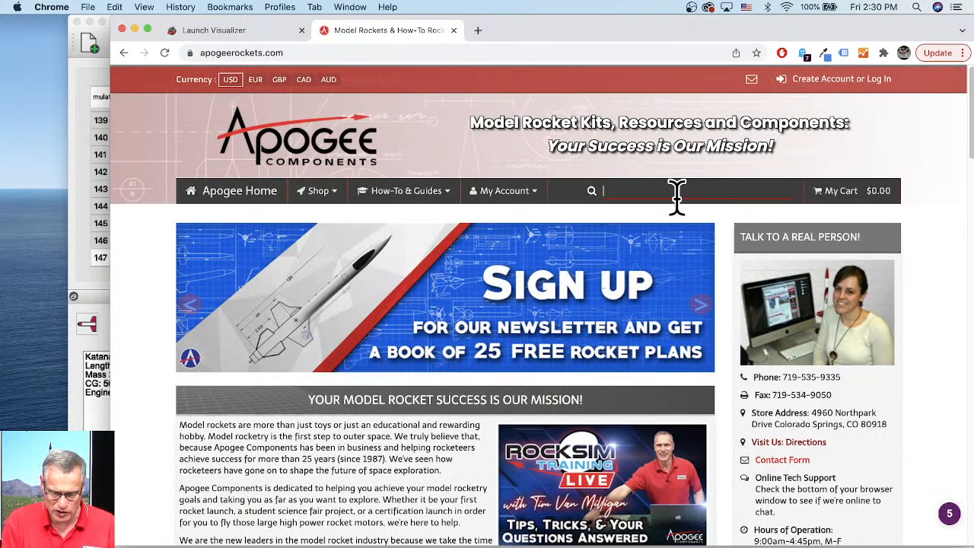
# - Search the Apogee site for katana and open the Katana kit product page
pyautogui.write('katana')
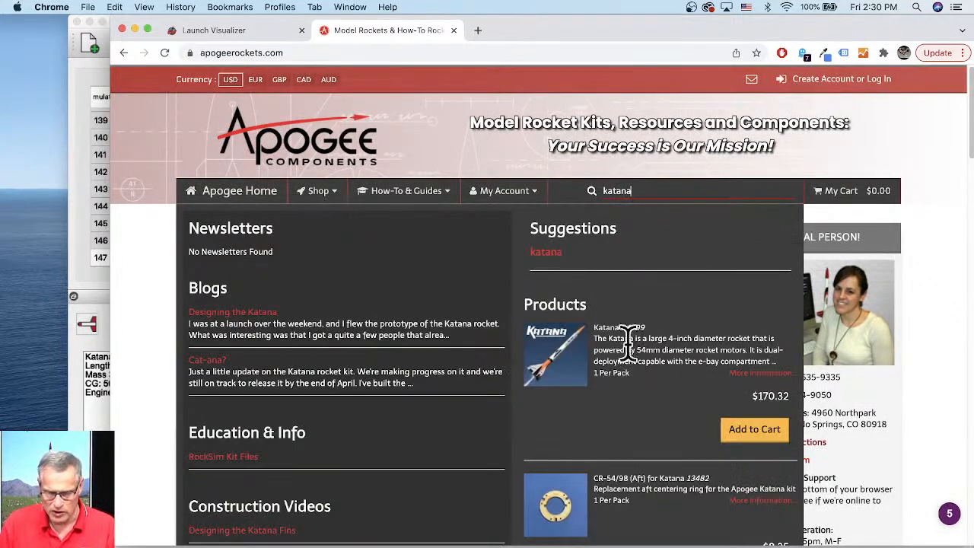
pyautogui.click(576, 376)
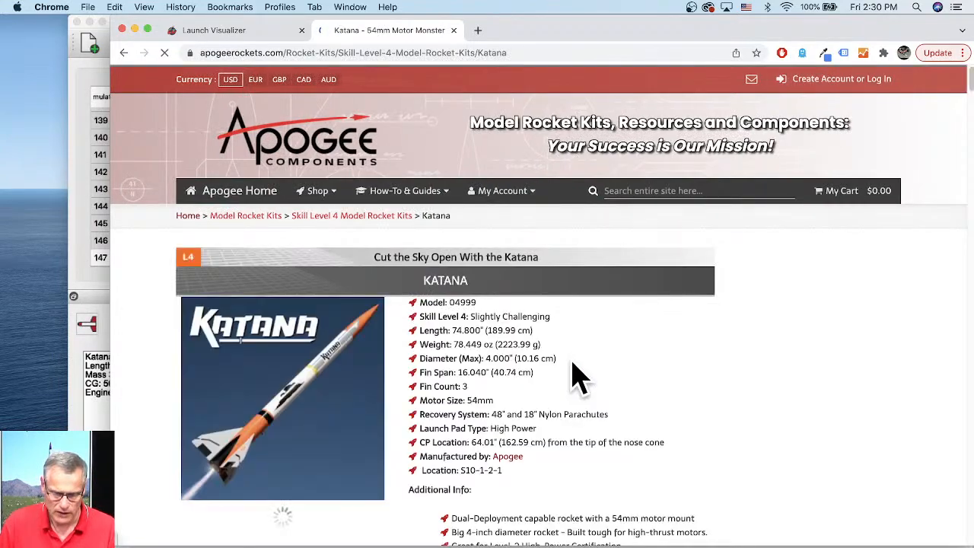
pyautogui.scroll(-5, 504, 311)
pyautogui.scroll(3, 505, 311)
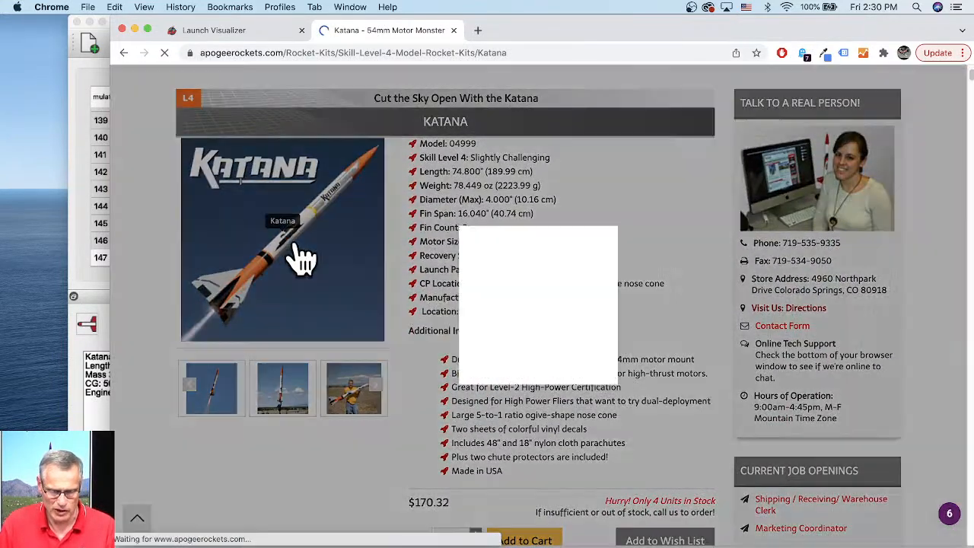
# - Browse the Katana product photo gallery and read the kit description
pyautogui.click(302, 259)
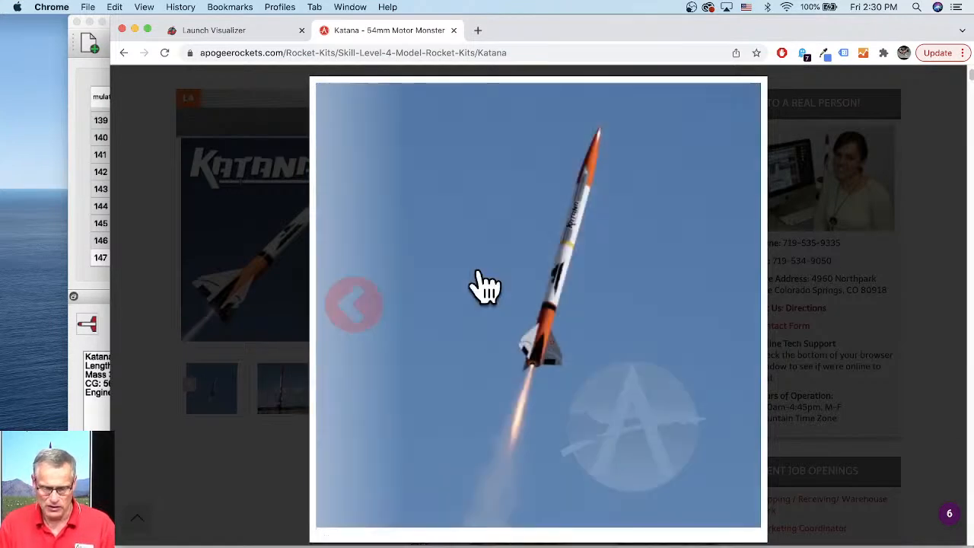
pyautogui.click(478, 273)
pyautogui.click(479, 285)
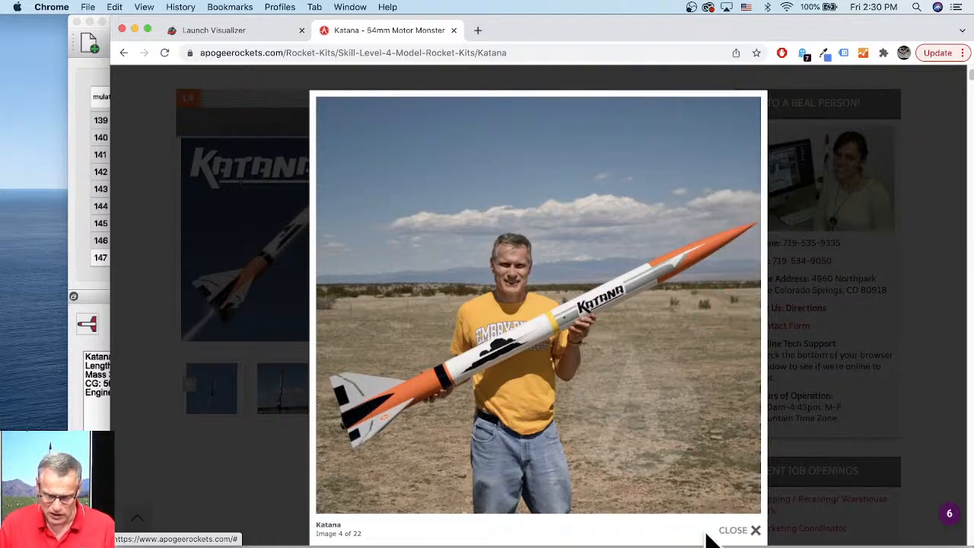
pyautogui.click(744, 532)
pyautogui.scroll(-10, 487, 270)
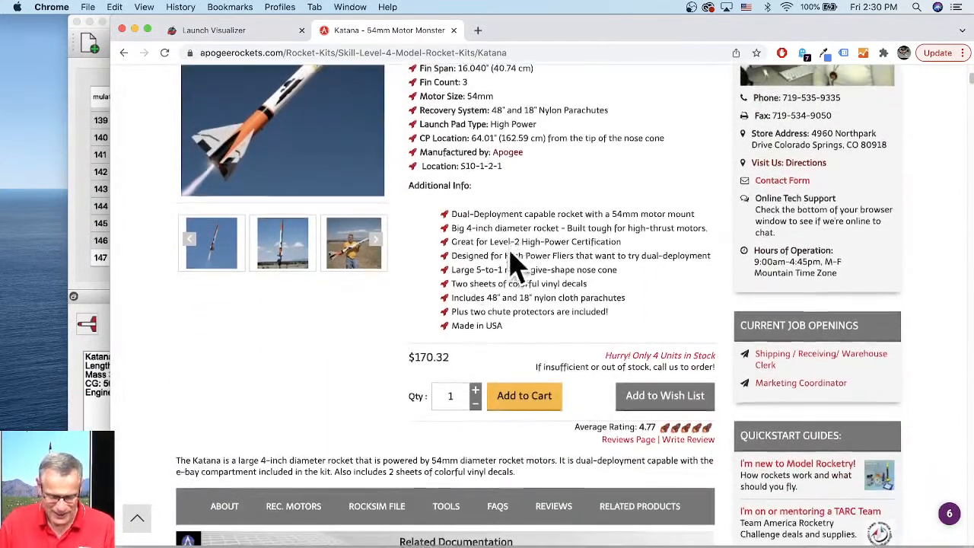
pyautogui.scroll(-10, 487, 274)
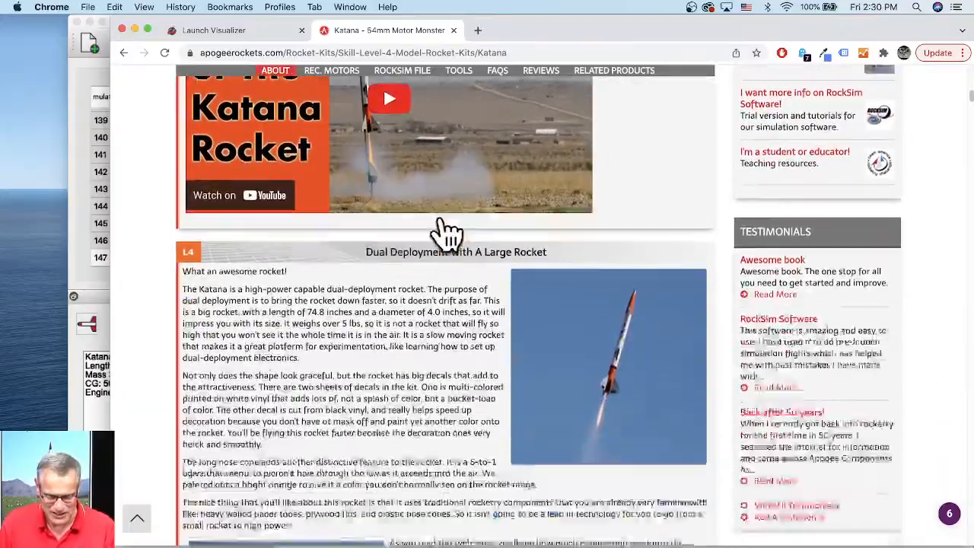
pyautogui.scroll(-10, 435, 221)
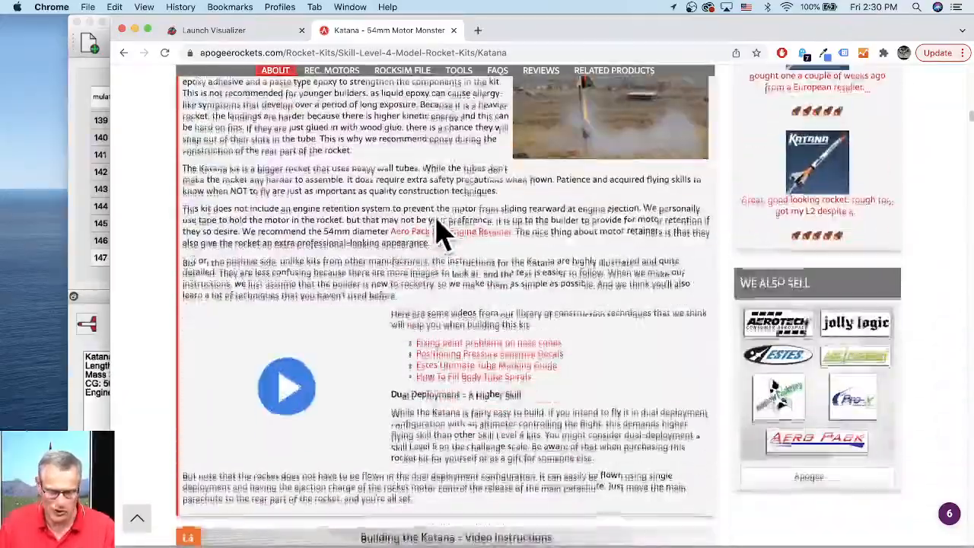
# - Scroll through the Katana product page to read the build notes and the Launch Visualizer section
pyautogui.scroll(-10, 435, 221)
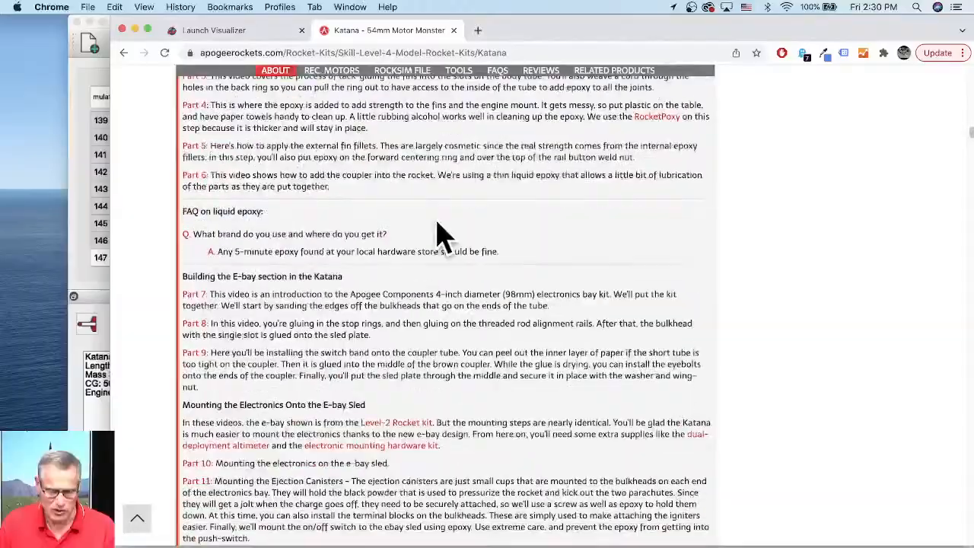
pyautogui.scroll(-10, 446, 236)
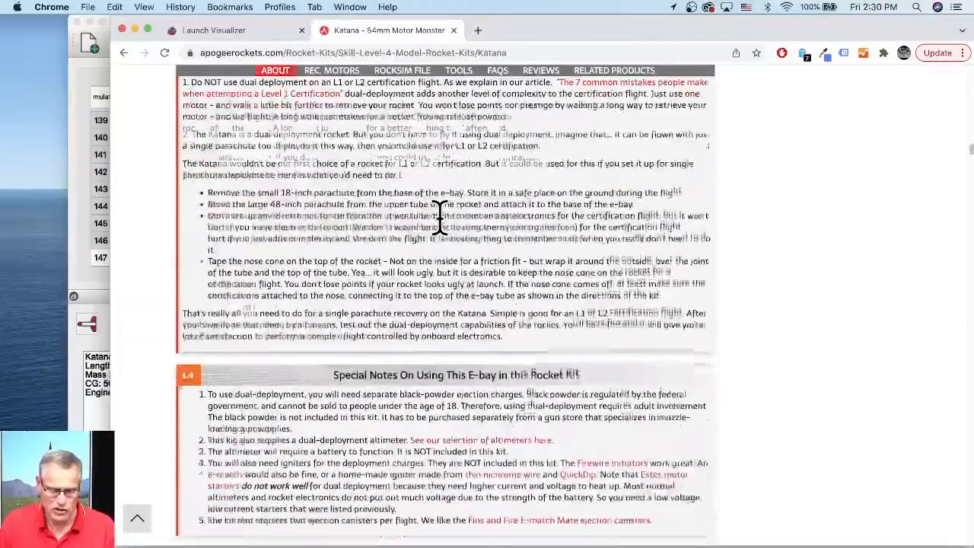
pyautogui.scroll(-10, 440, 216)
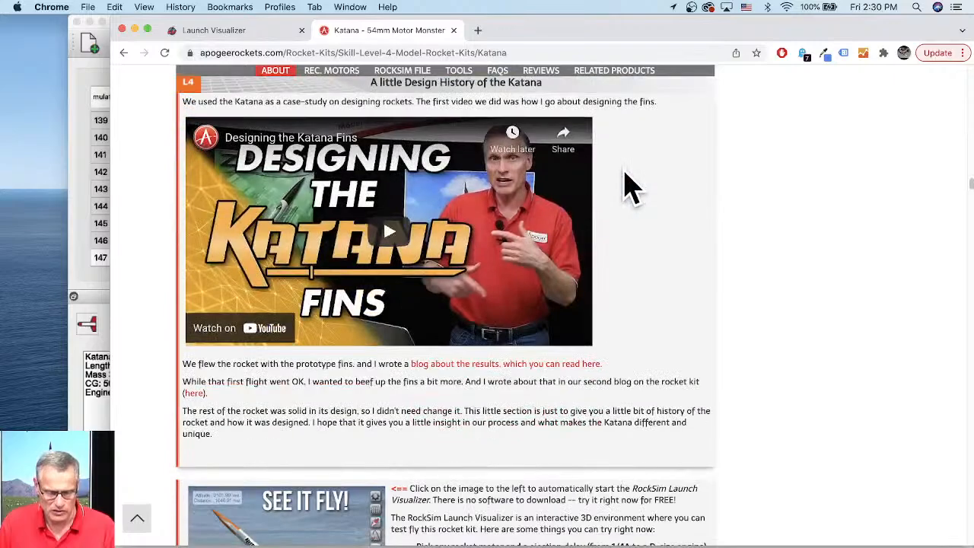
pyautogui.scroll(-5, 624, 182)
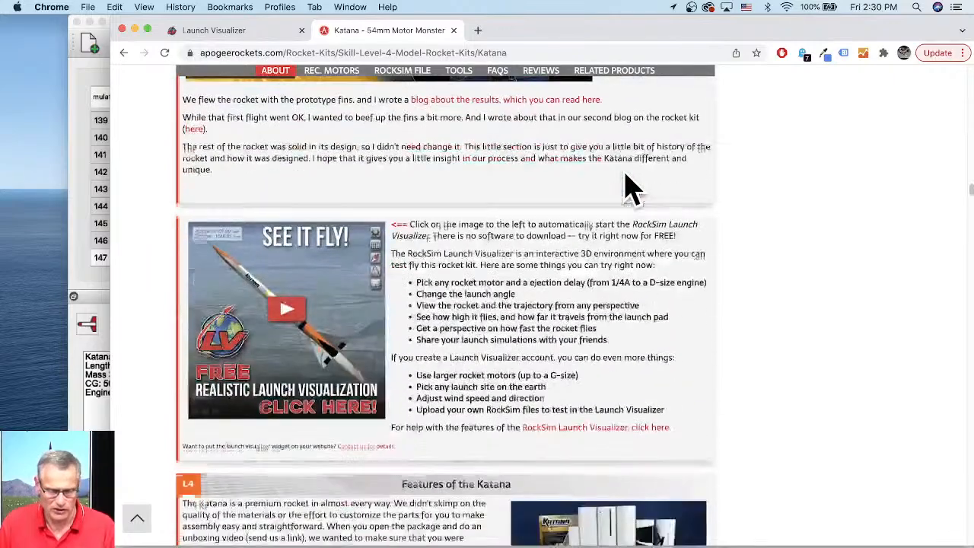
pyautogui.scroll(-2, 441, 183)
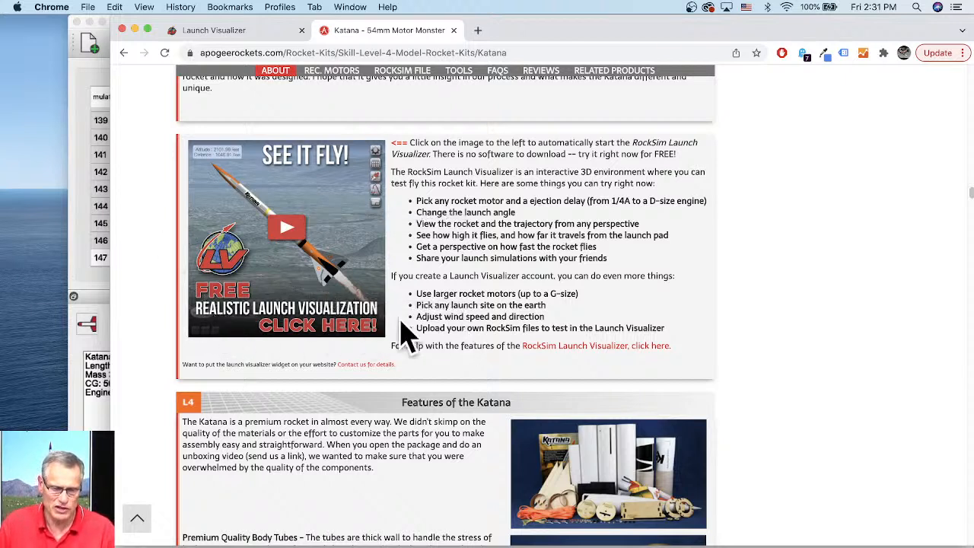
# - Start the embedded Launch Visualizer for the Katana from the product page and open it in its own tab
pyautogui.click(292, 229)
pyautogui.scroll(-1, 793, 224)
pyautogui.scroll(-1, 837, 150)
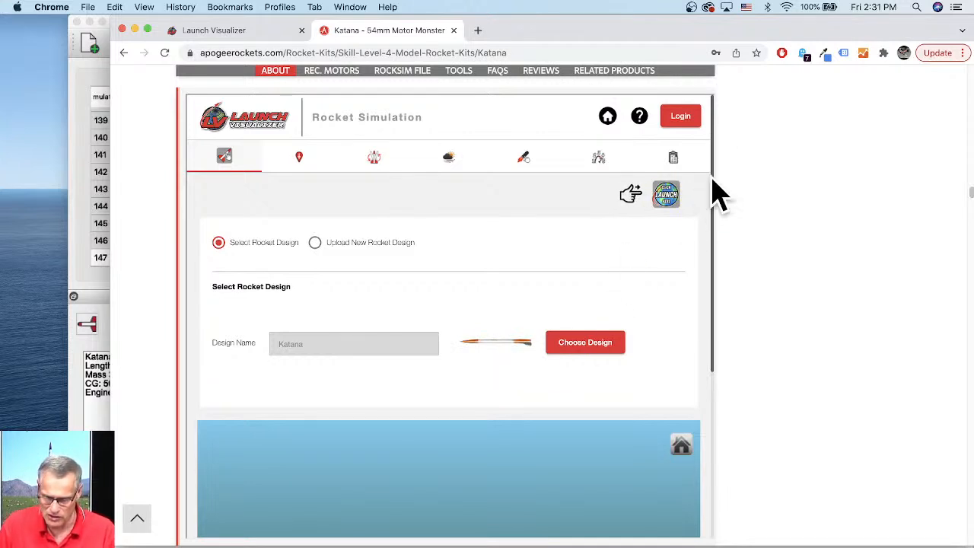
pyautogui.moveTo(714, 183); pyautogui.dragTo(713, 377)
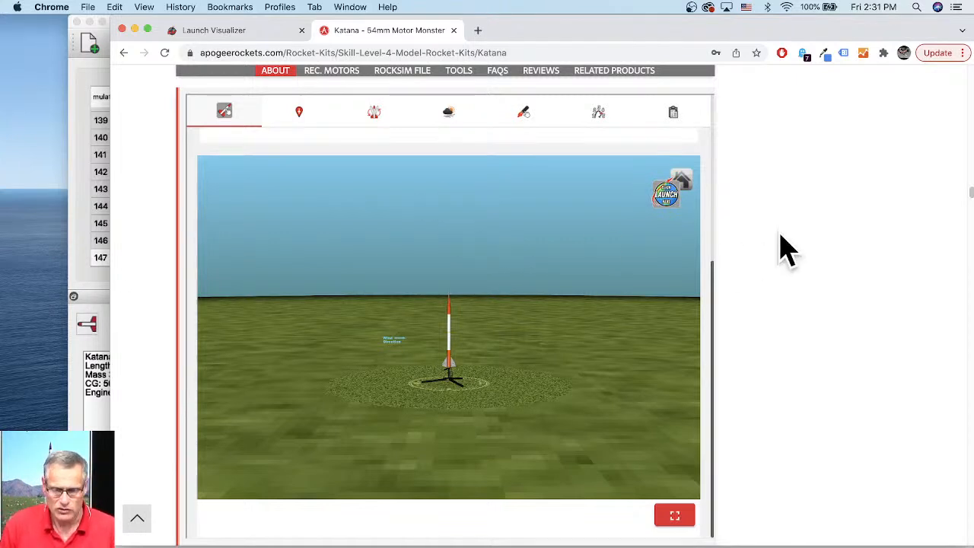
pyautogui.moveTo(715, 266); pyautogui.dragTo(694, 88)
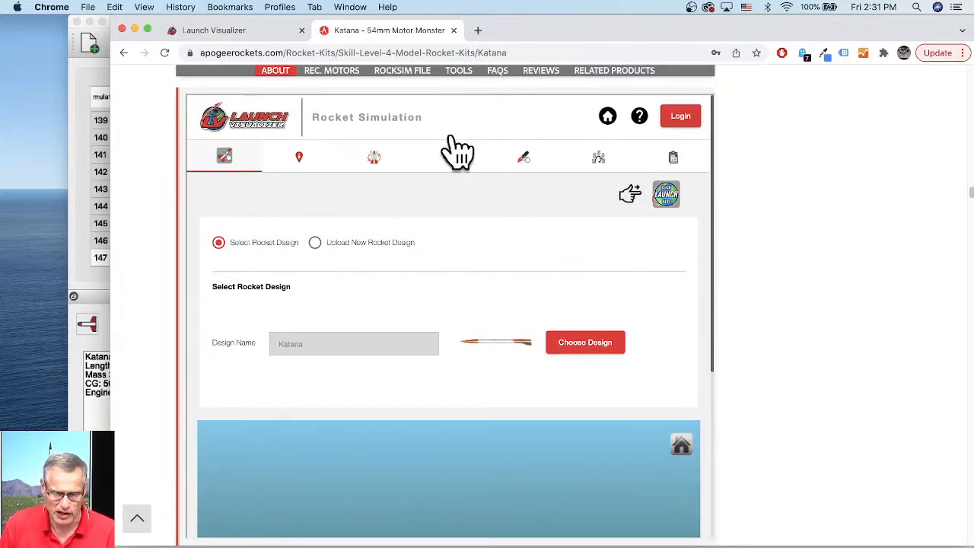
pyautogui.click(257, 138)
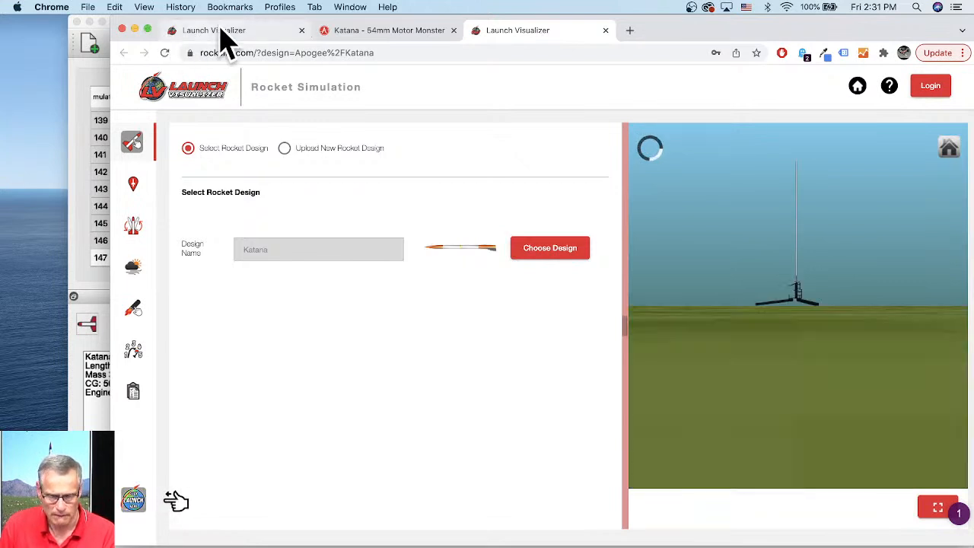
# - Log in to the Launch Visualizer with the account email and password, then close the older visualizer tab
pyautogui.click(930, 91)
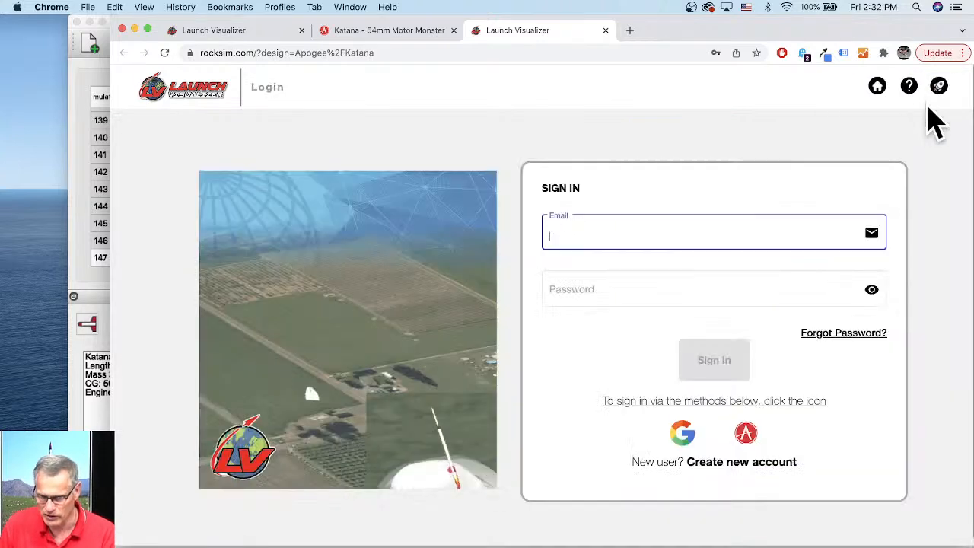
pyautogui.click(593, 235)
pyautogui.click(601, 283)
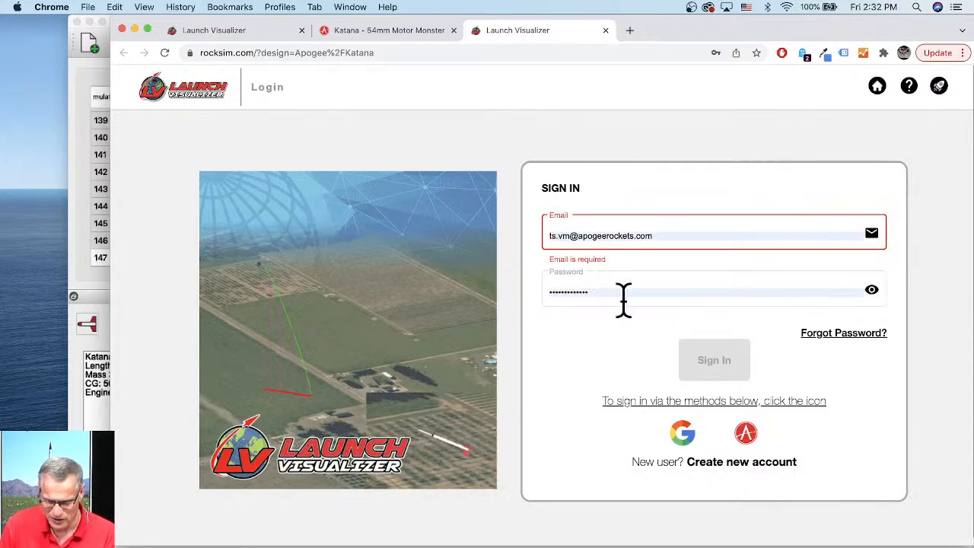
pyautogui.click(712, 362)
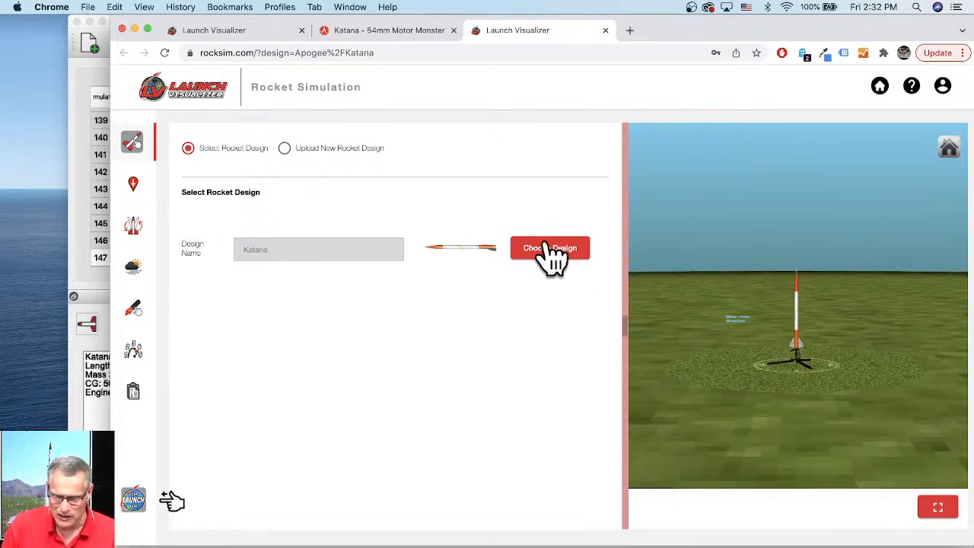
pyautogui.click(302, 31)
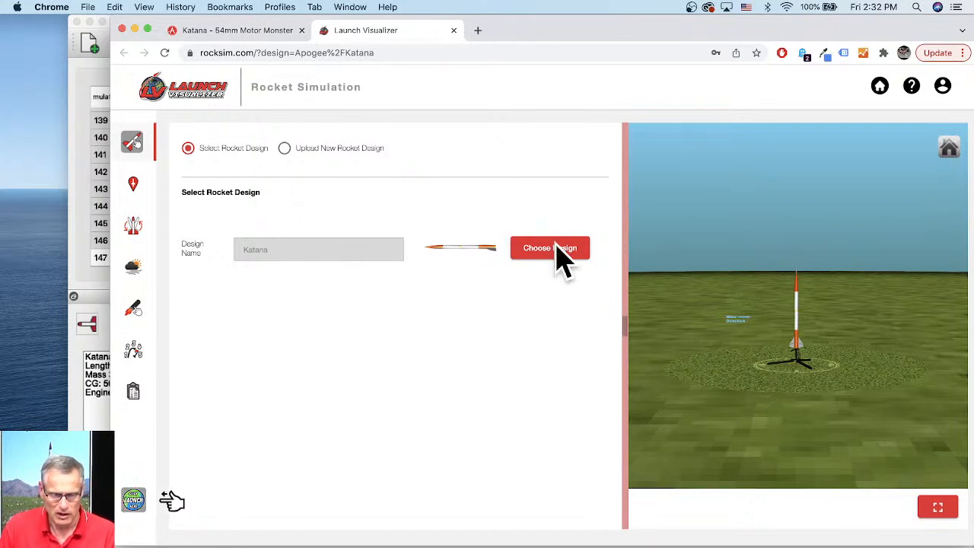
# - Set the launch site to Tripoli Utah Prefect - Site #1 from the public launch site list
pyautogui.click(134, 182)
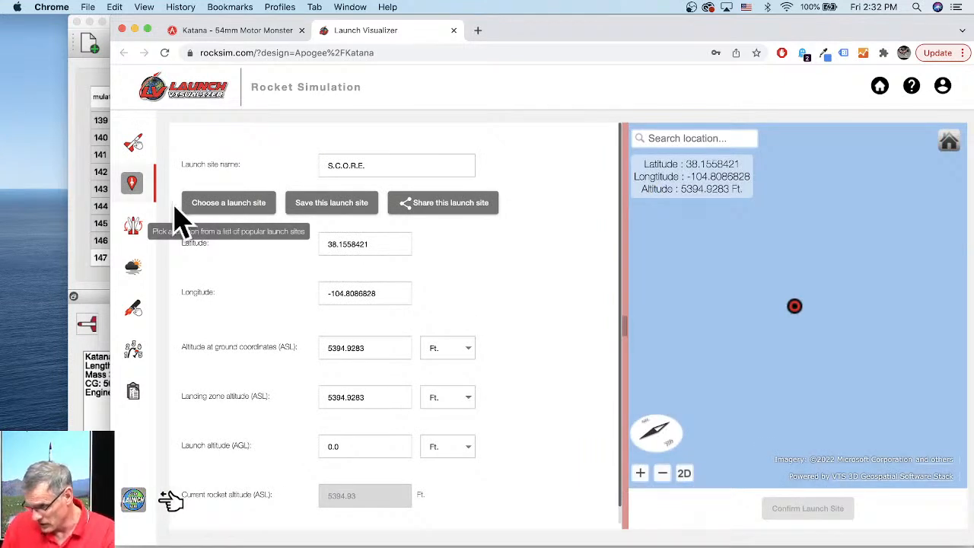
pyautogui.click(244, 214)
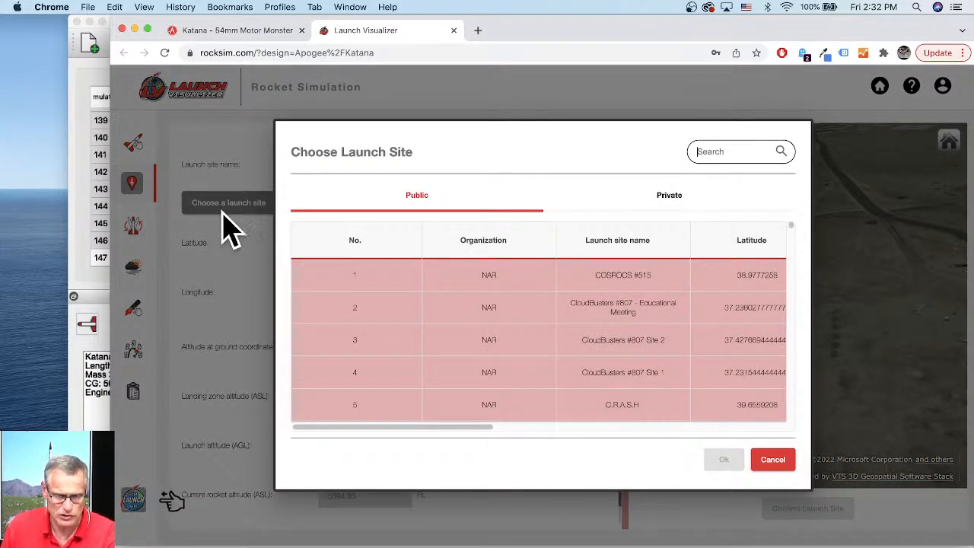
pyautogui.scroll(-10, 548, 346)
pyautogui.scroll(-20, 426, 358)
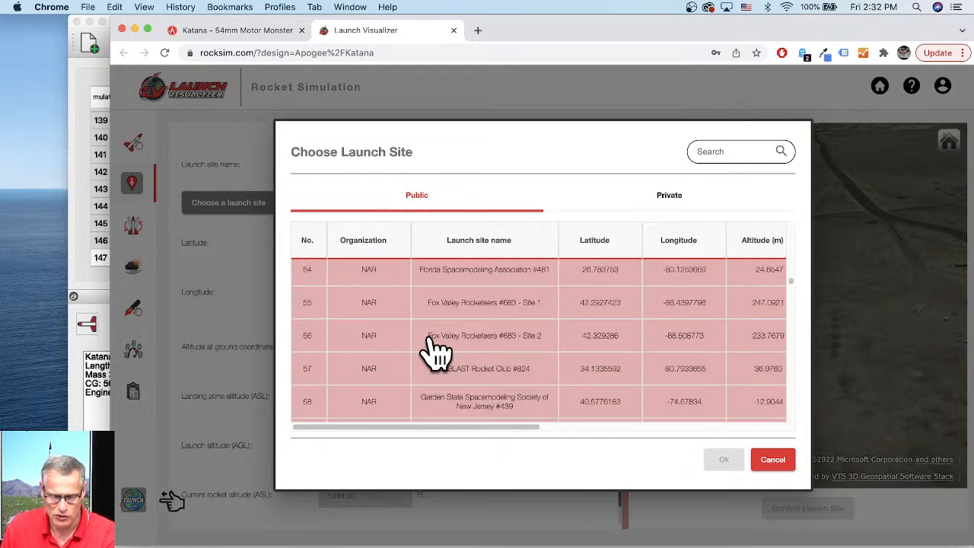
pyautogui.scroll(-13, 435, 352)
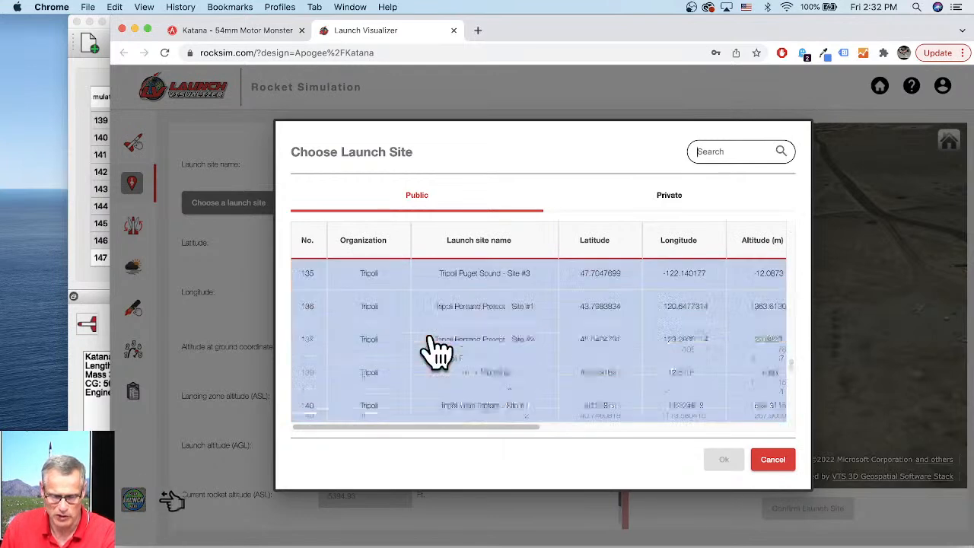
pyautogui.click(474, 395)
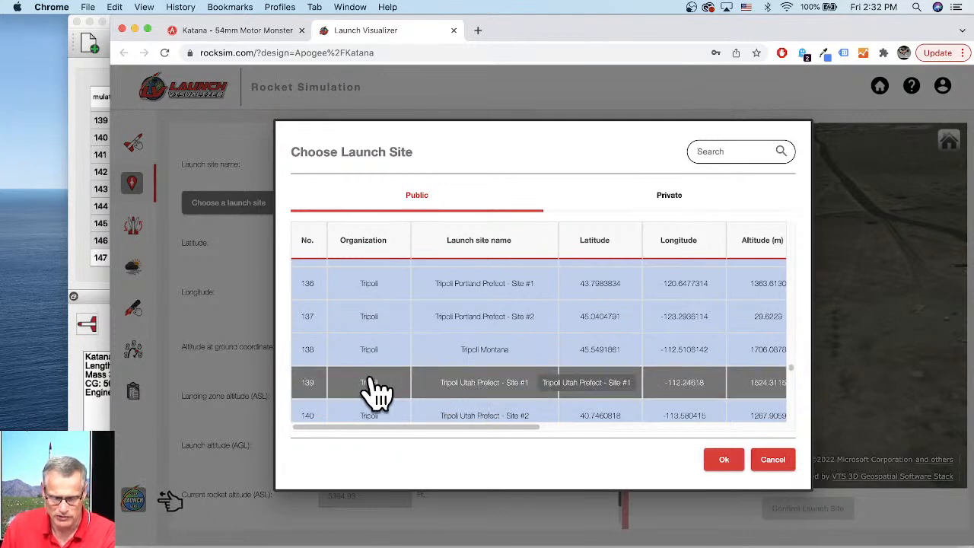
pyautogui.click(722, 461)
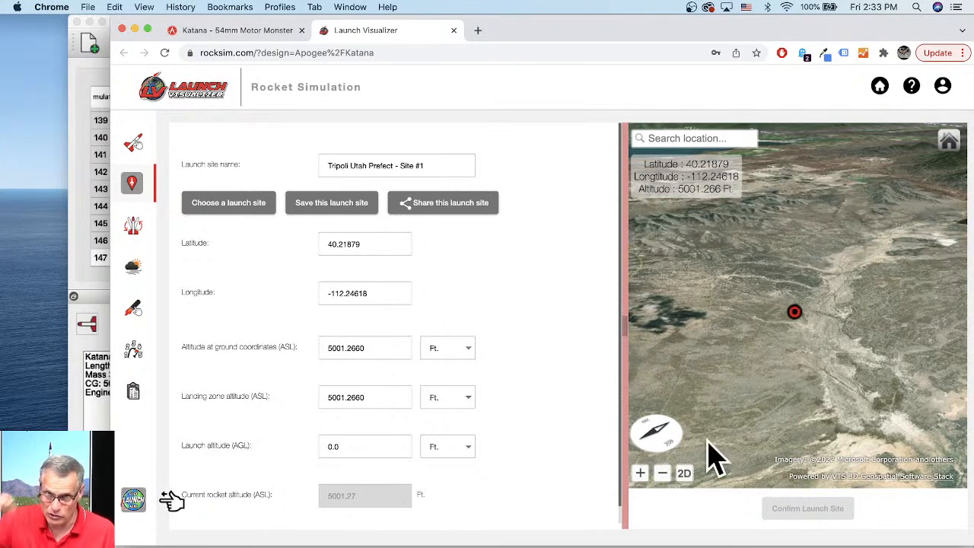
# - Switch the launch site map to 2D and examine the surrounding area at different zoom levels
pyautogui.click(685, 474)
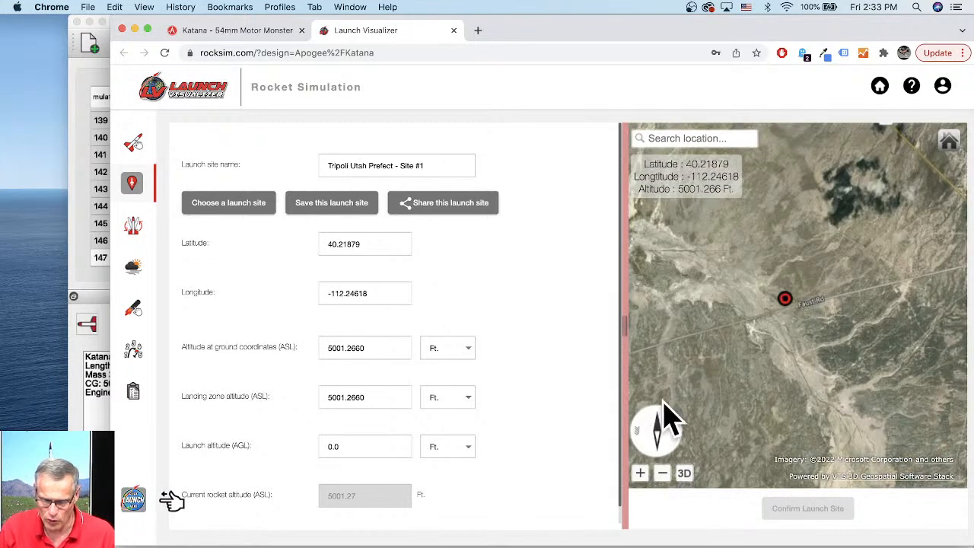
pyautogui.scroll(-5, 835, 315)
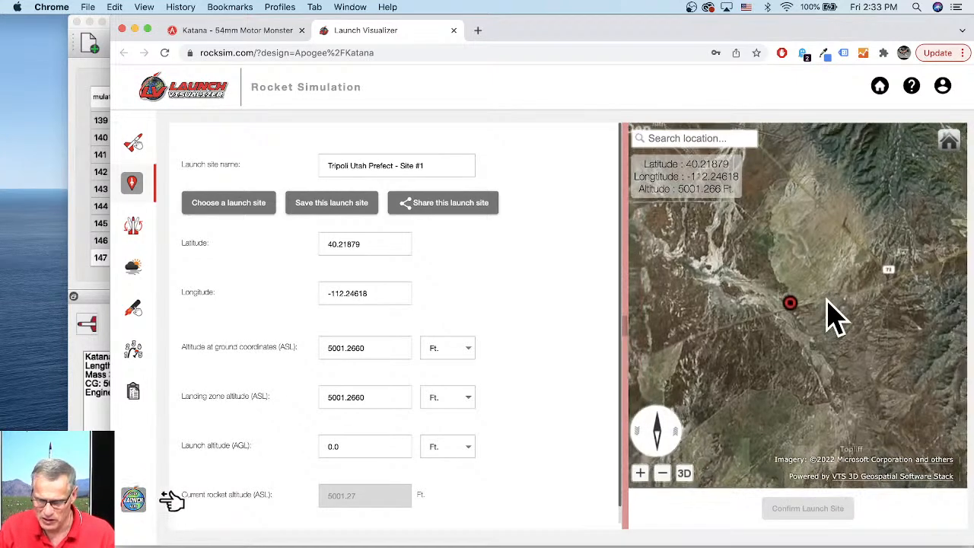
pyautogui.scroll(-3, 835, 315)
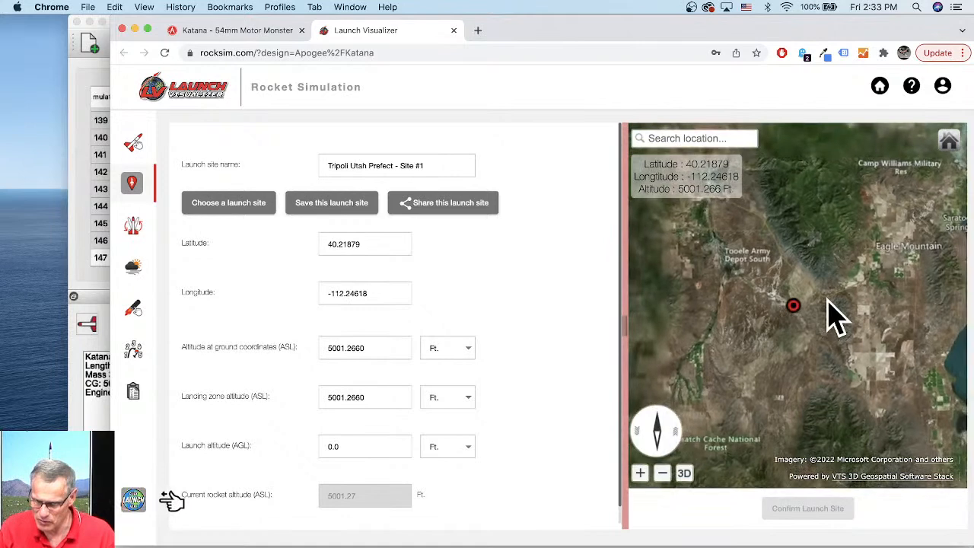
pyautogui.scroll(-3, 835, 316)
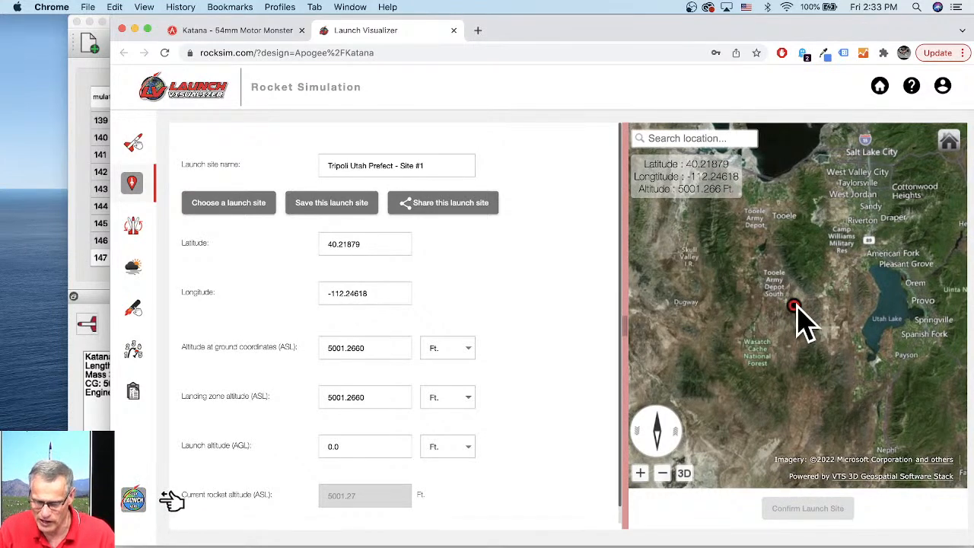
pyautogui.scroll(5, 802, 321)
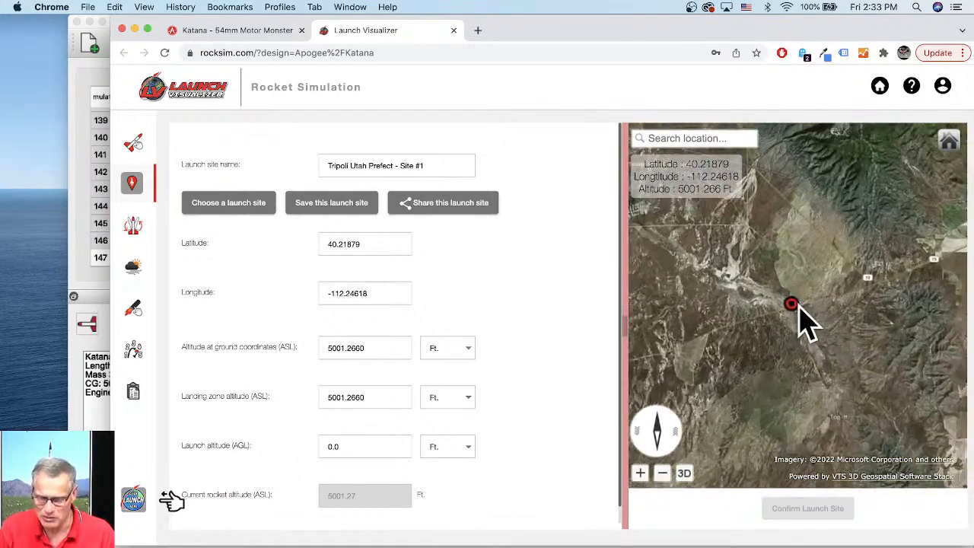
pyautogui.scroll(5, 803, 321)
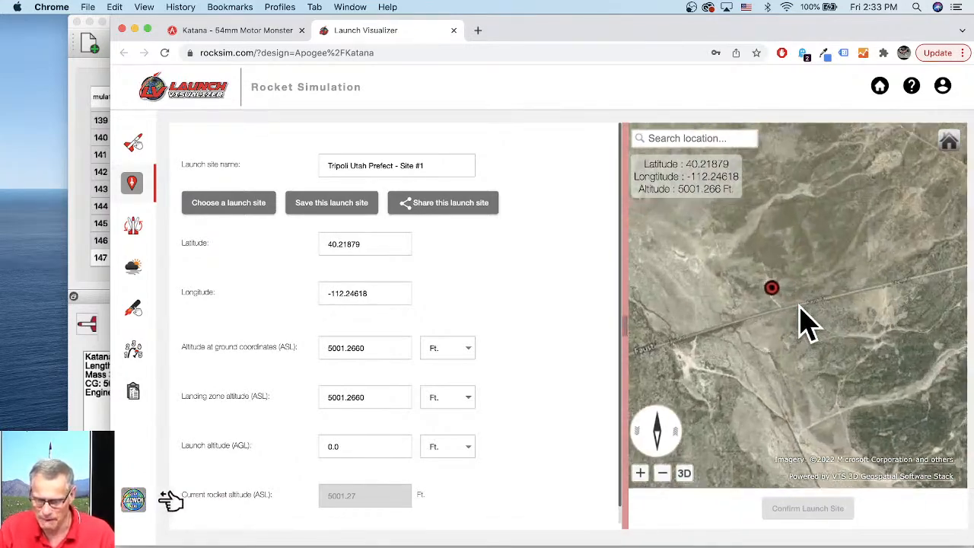
pyautogui.scroll(5, 802, 321)
pyautogui.moveTo(797, 299)
pyautogui.mouseDown()
pyautogui.moveTo(822, 306)
pyautogui.moveTo(811, 284)
pyautogui.mouseUp()
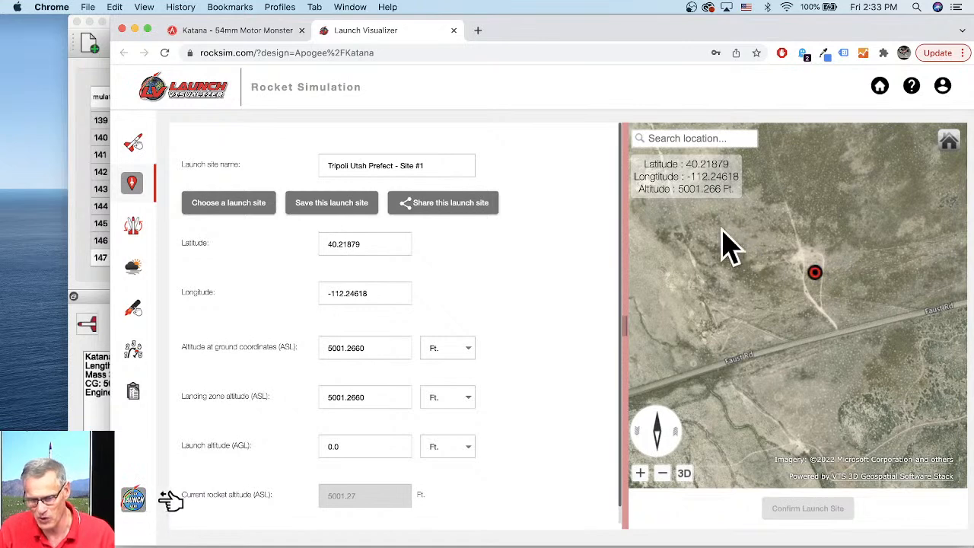
# - Open the starting state settings and set the launch guide azimuth angle to about 320.8 degrees
pyautogui.click(139, 232)
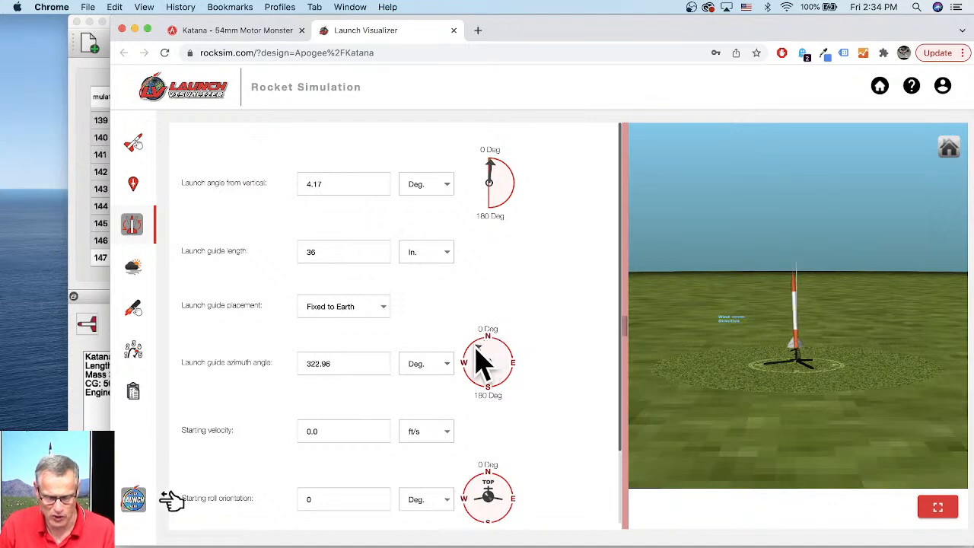
pyautogui.moveTo(473, 349); pyautogui.dragTo(470, 350)
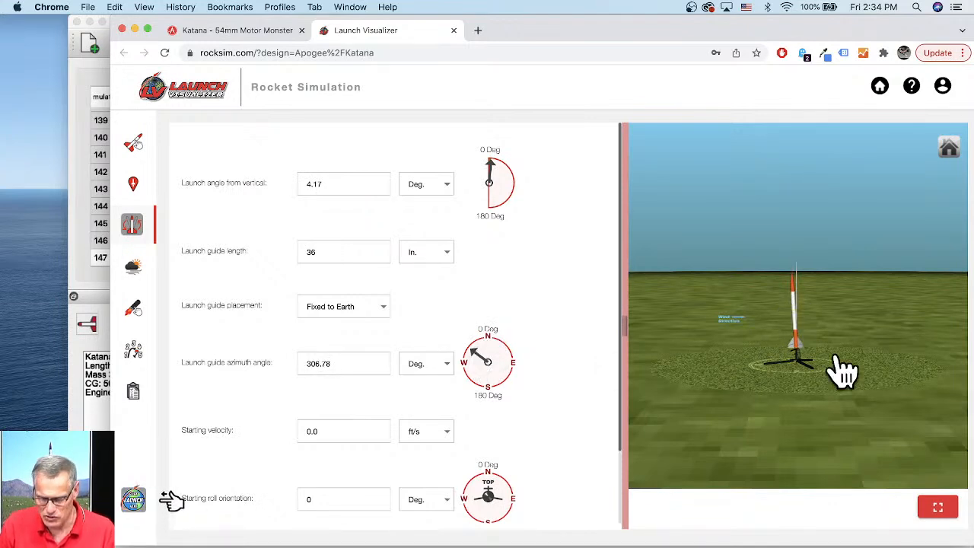
pyautogui.scroll(5, 830, 355)
pyautogui.scroll(2, 818, 341)
pyautogui.moveTo(807, 330); pyautogui.dragTo(832, 339)
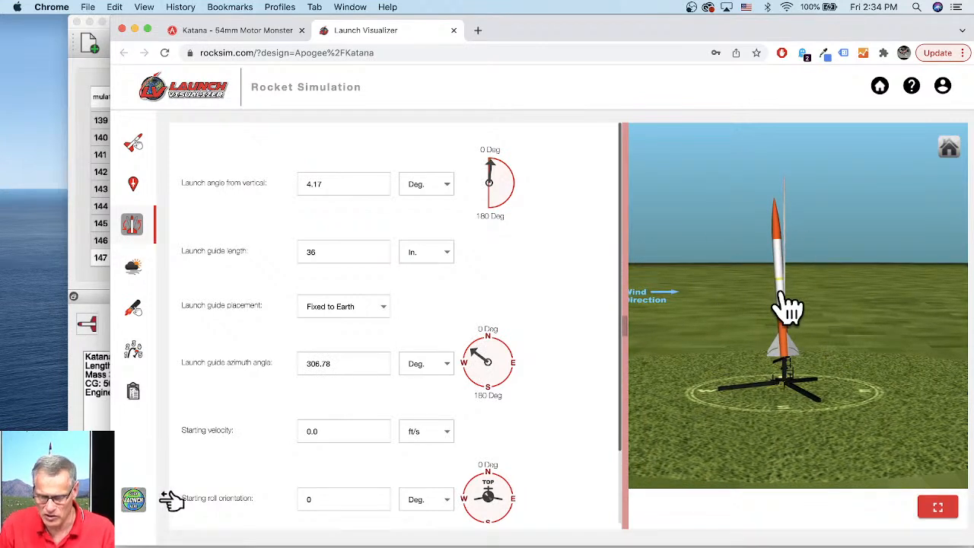
pyautogui.scroll(2, 784, 312)
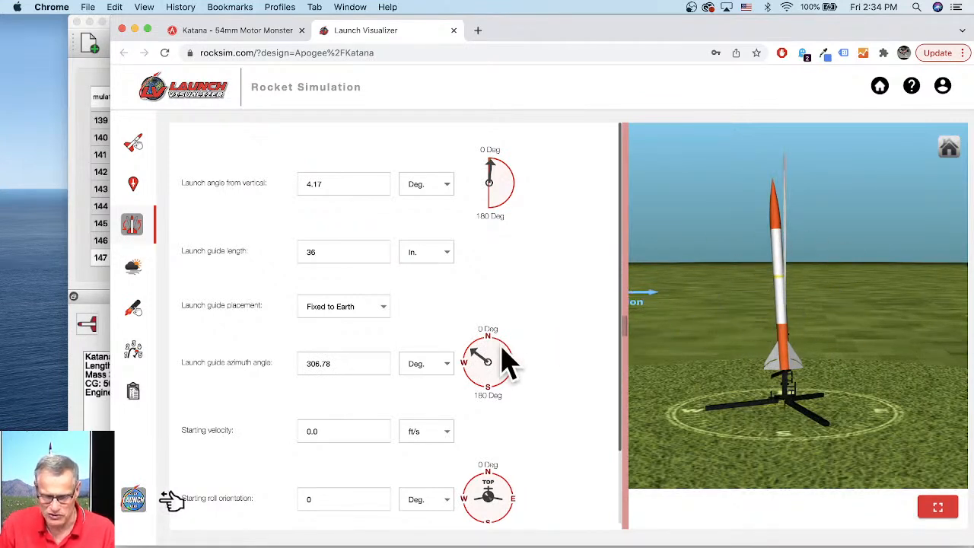
pyautogui.moveTo(474, 350)
pyautogui.mouseDown()
pyautogui.moveTo(476, 341)
pyautogui.moveTo(500, 342)
pyautogui.moveTo(520, 351)
pyautogui.moveTo(523, 365)
pyautogui.moveTo(474, 383)
pyautogui.moveTo(459, 370)
pyautogui.moveTo(467, 342)
pyautogui.mouseUp()
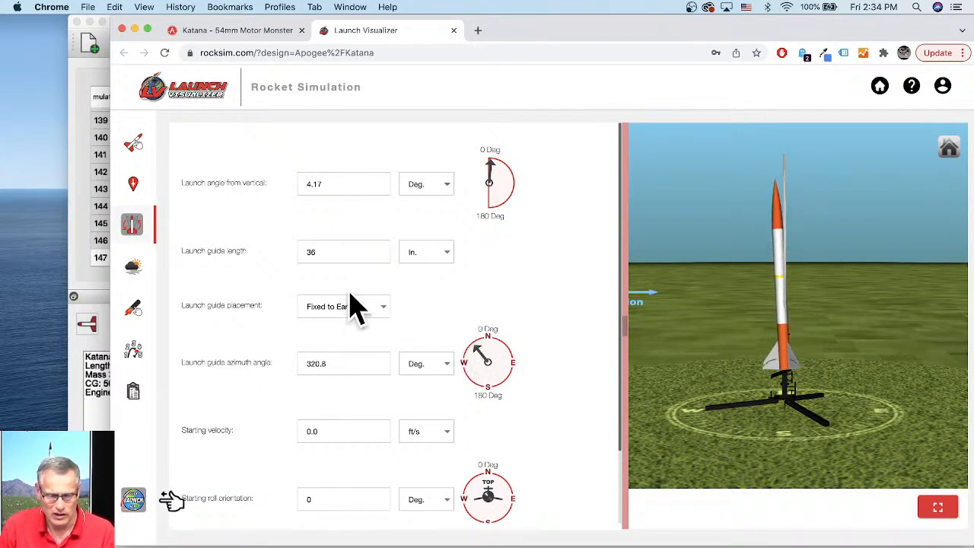
# - Open the launch conditions and set a steady wind (all altitudes) model with a wind speed of 8 MPH
pyautogui.click(135, 265)
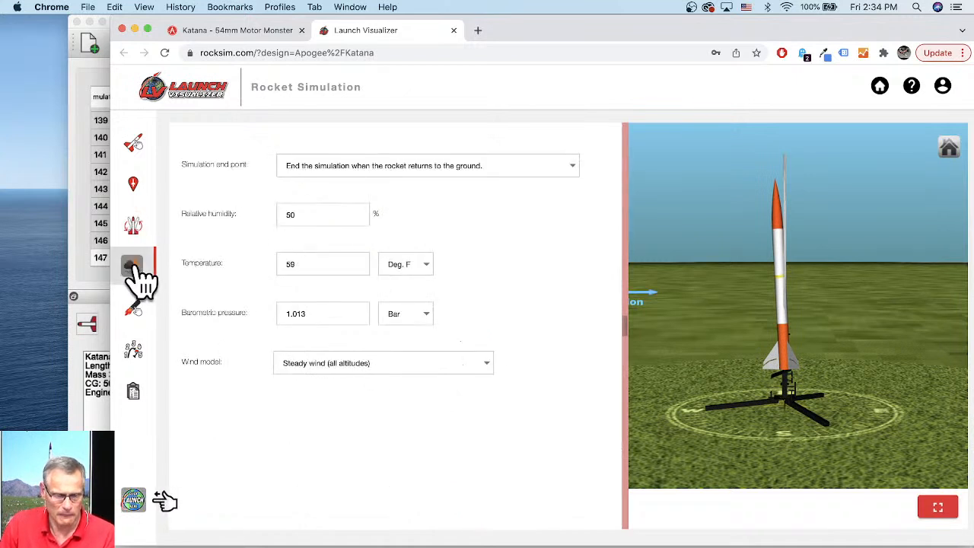
pyautogui.click(308, 366)
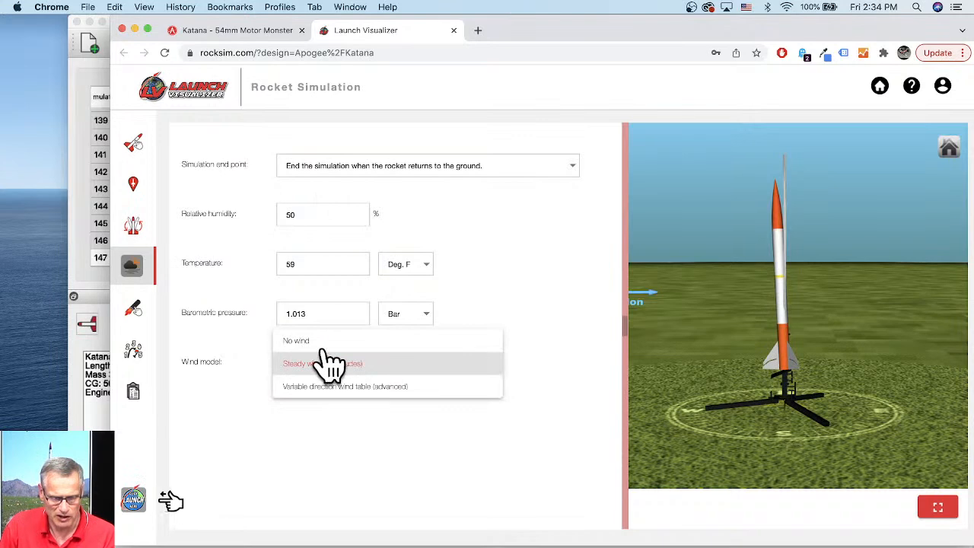
pyautogui.click(320, 364)
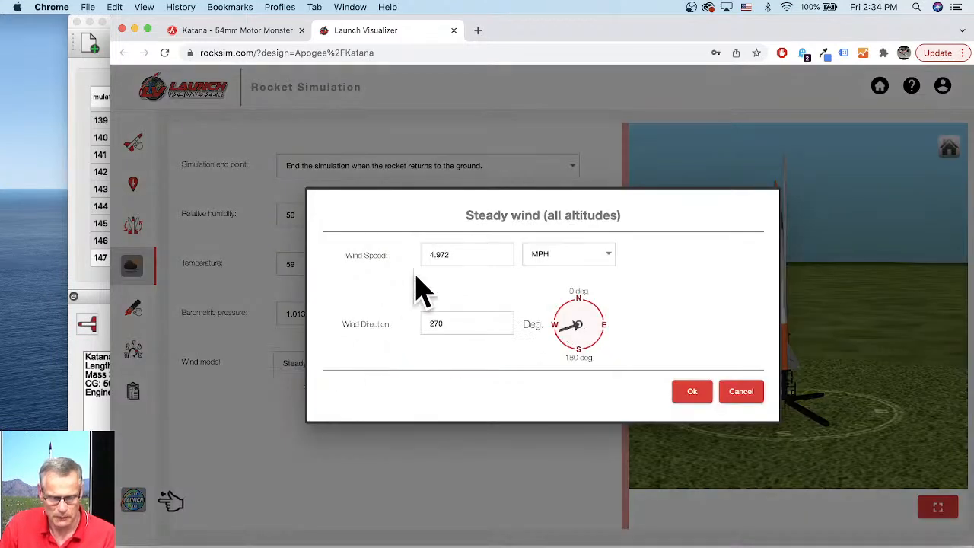
pyautogui.doubleClick(448, 255)
pyautogui.moveTo(461, 261); pyautogui.dragTo(421, 261)
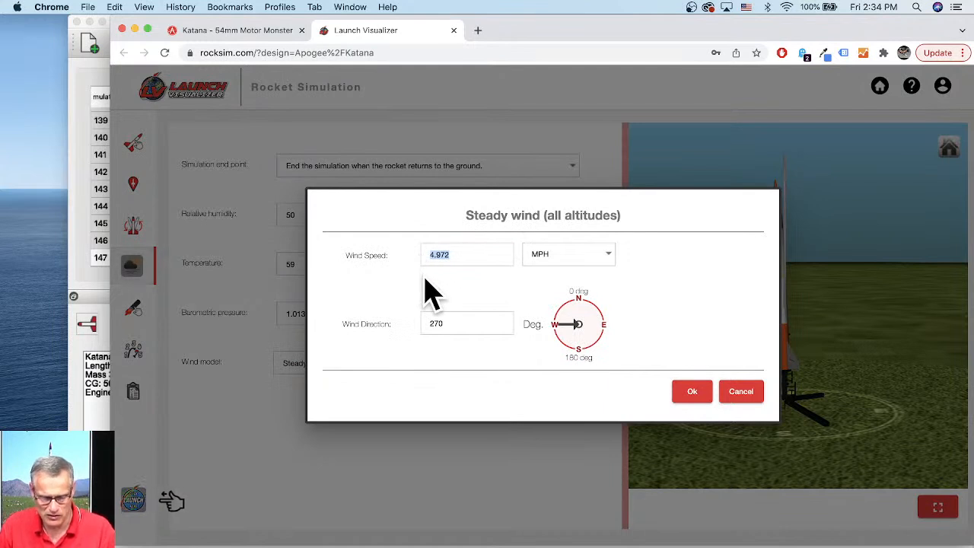
pyautogui.click(455, 255)
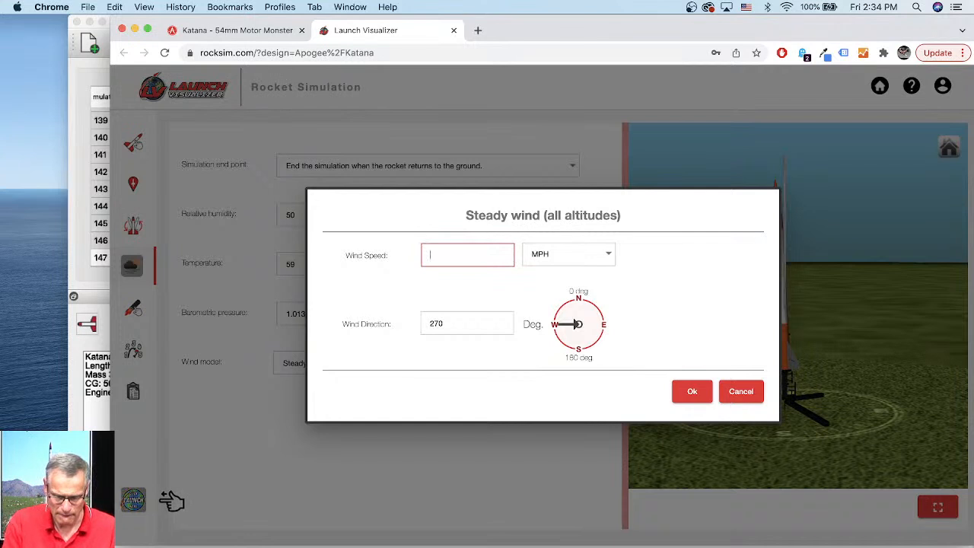
pyautogui.write('8')
pyautogui.press('Tab')
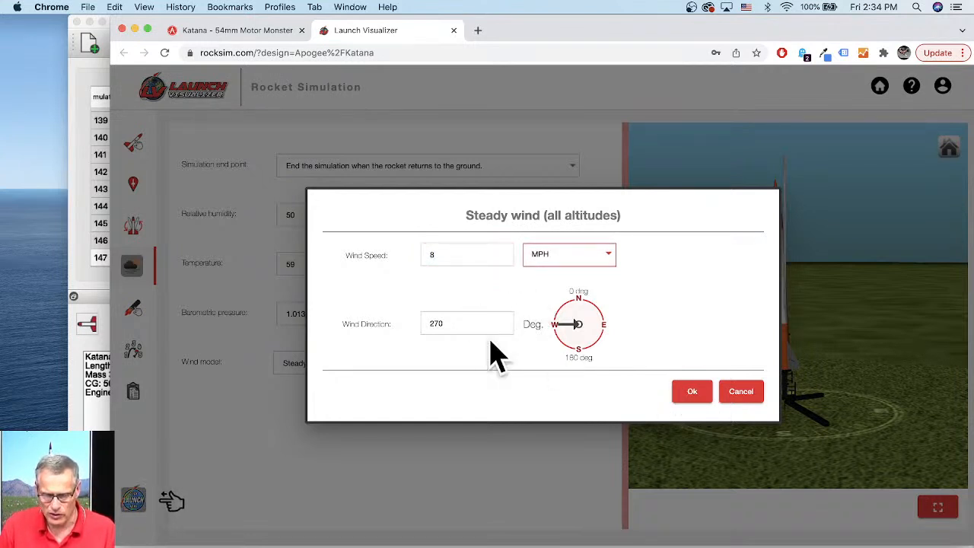
pyautogui.click(690, 392)
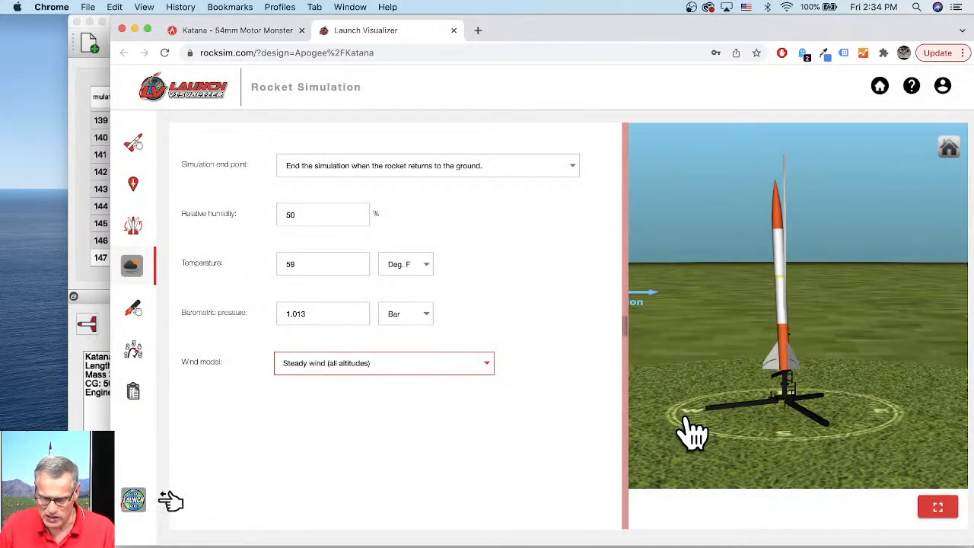
# - Load the Aerotech K535W engine into the 54 mm mount with a 14 second ejection delay
pyautogui.moveTo(776, 441); pyautogui.dragTo(681, 355)
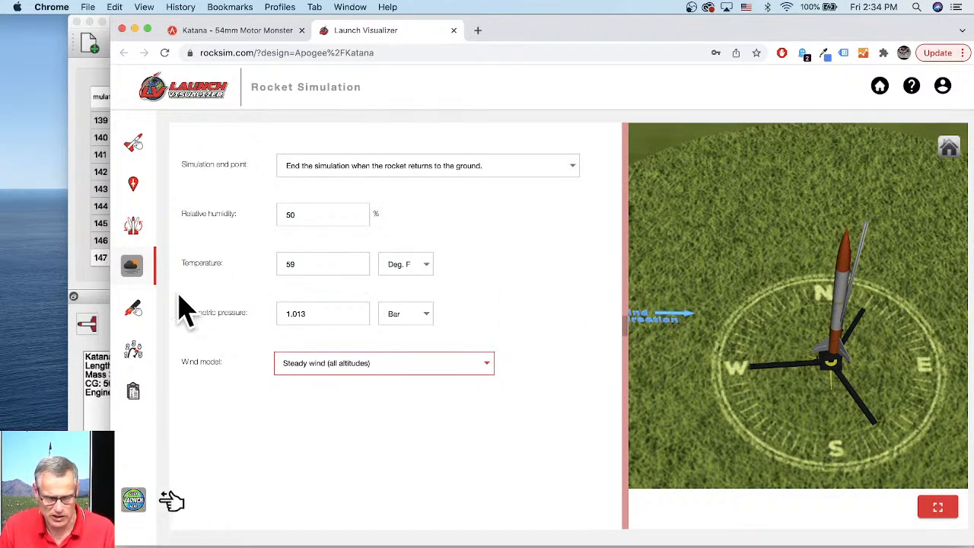
pyautogui.click(135, 307)
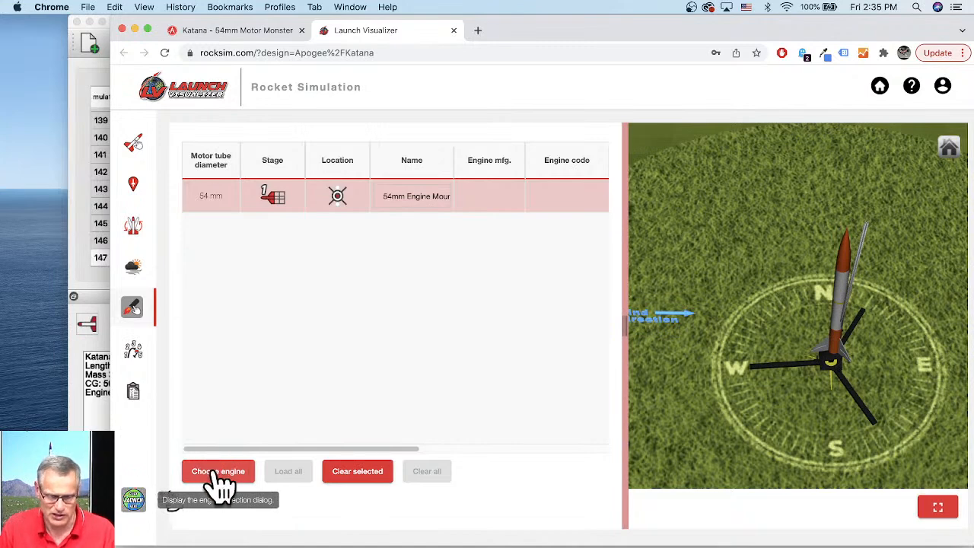
pyautogui.click(221, 475)
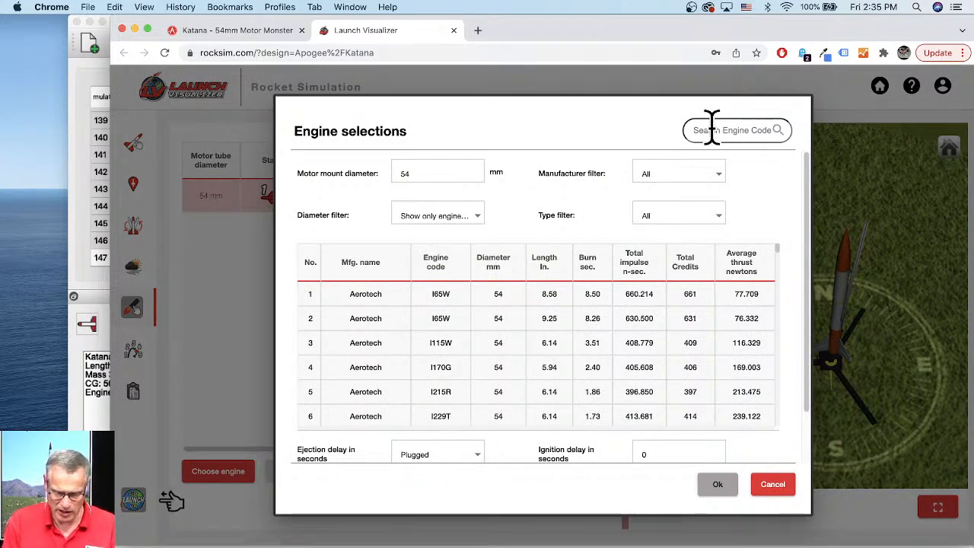
pyautogui.write('k535')
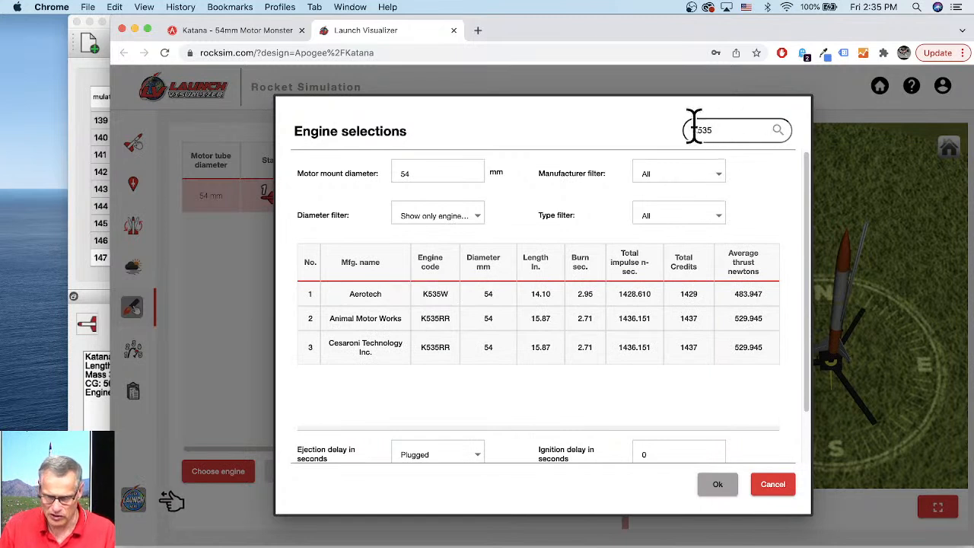
pyautogui.click(372, 304)
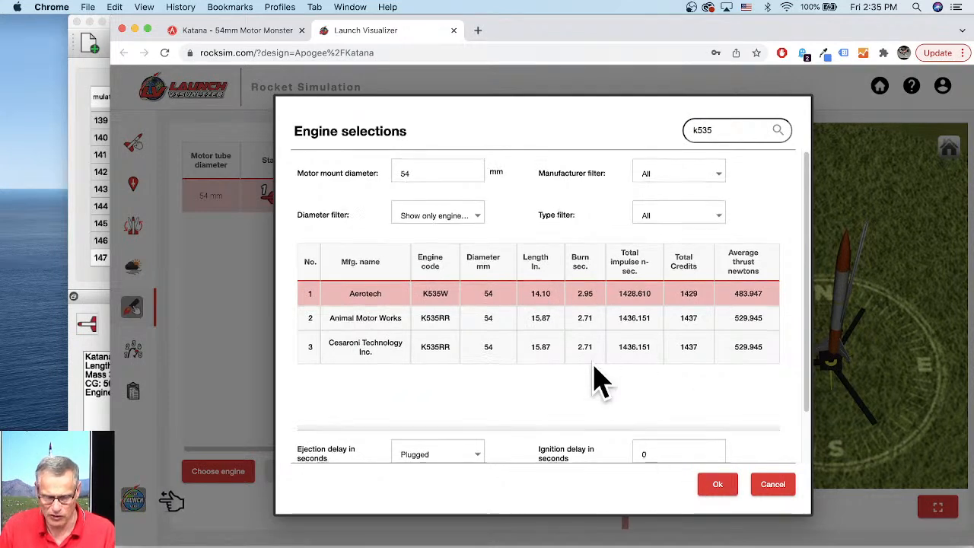
pyautogui.scroll(-2, 597, 381)
pyautogui.click(478, 397)
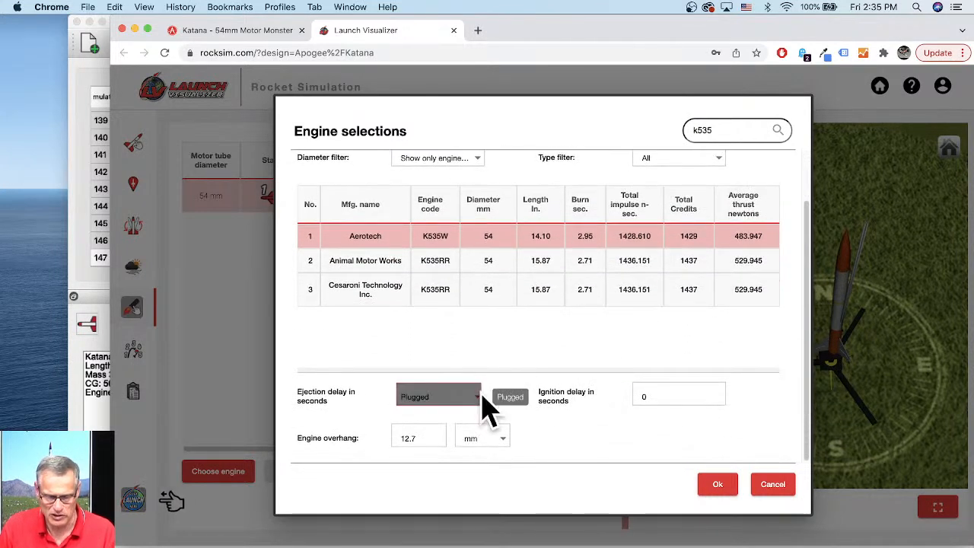
pyautogui.click(409, 442)
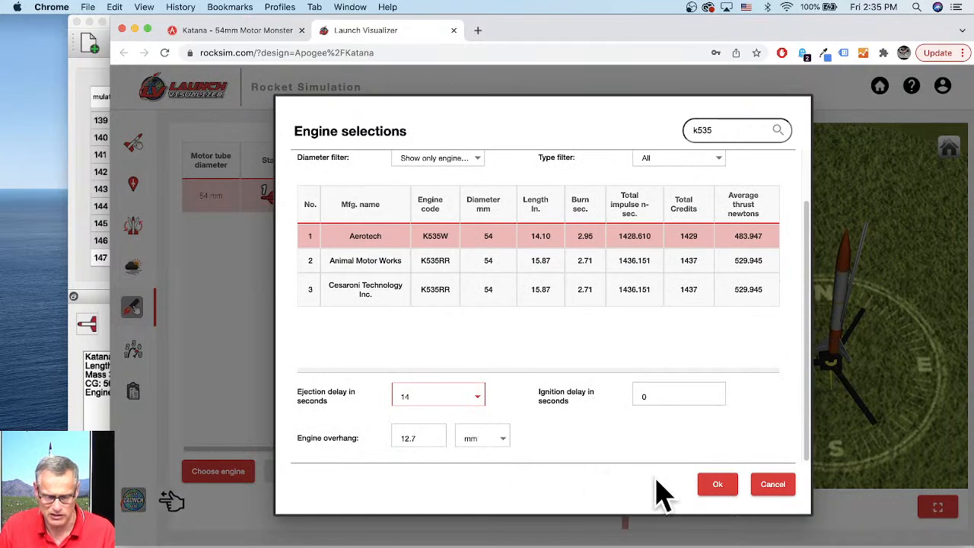
pyautogui.click(717, 487)
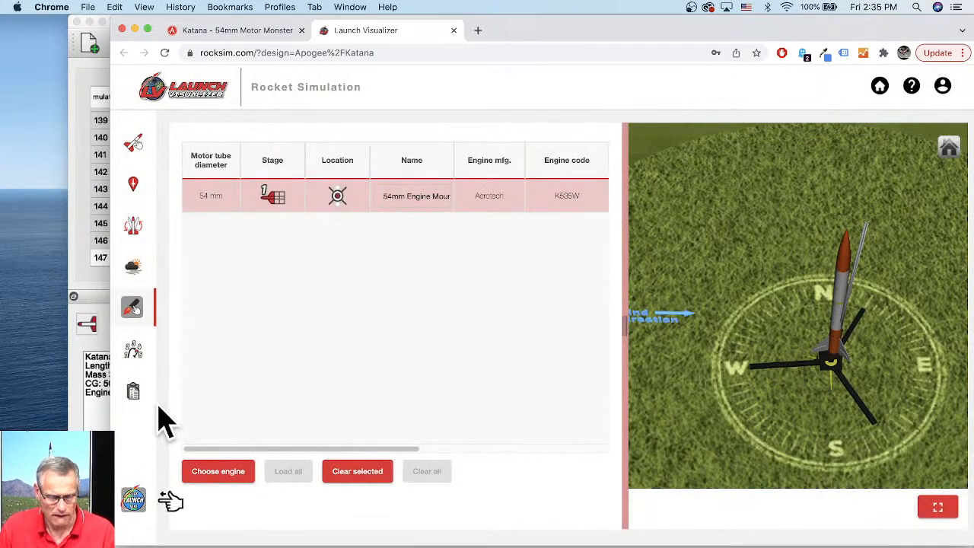
# - Open the recovery devices and set the second Parachute to deploy at apogee
pyautogui.click(135, 354)
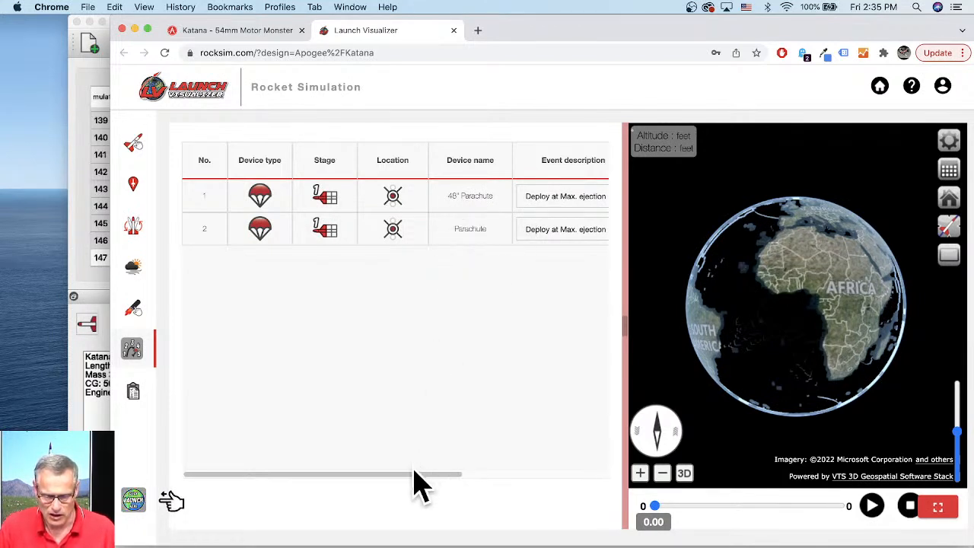
pyautogui.moveTo(416, 475); pyautogui.dragTo(523, 476)
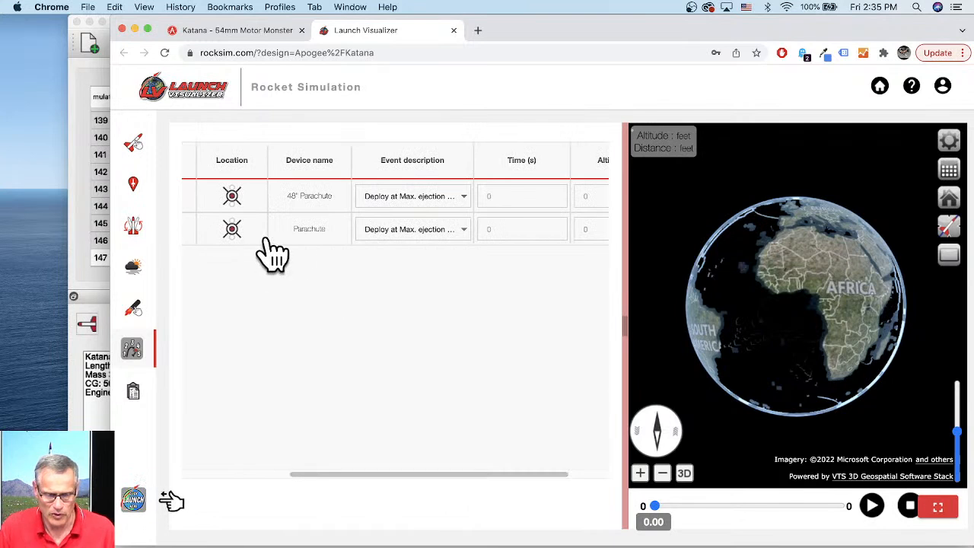
pyautogui.click(414, 230)
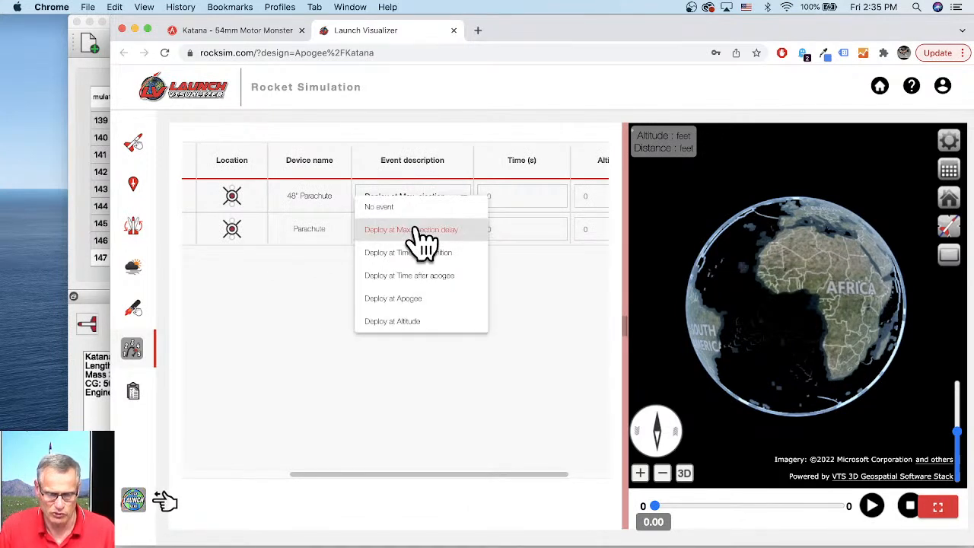
pyautogui.click(405, 299)
# - Set the 48" Parachute to deploy at altitude, entering 600 as the deployment altitude
pyautogui.click(426, 199)
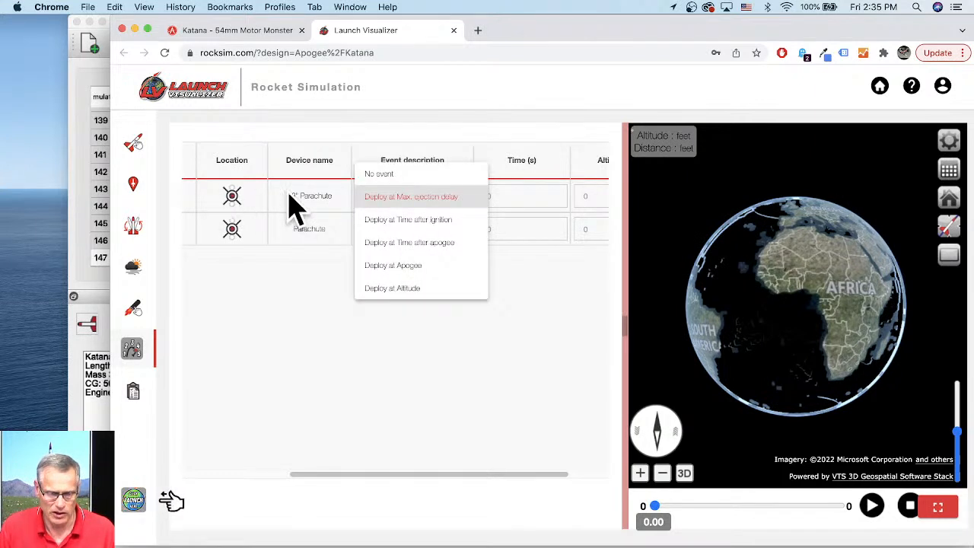
pyautogui.click(419, 303)
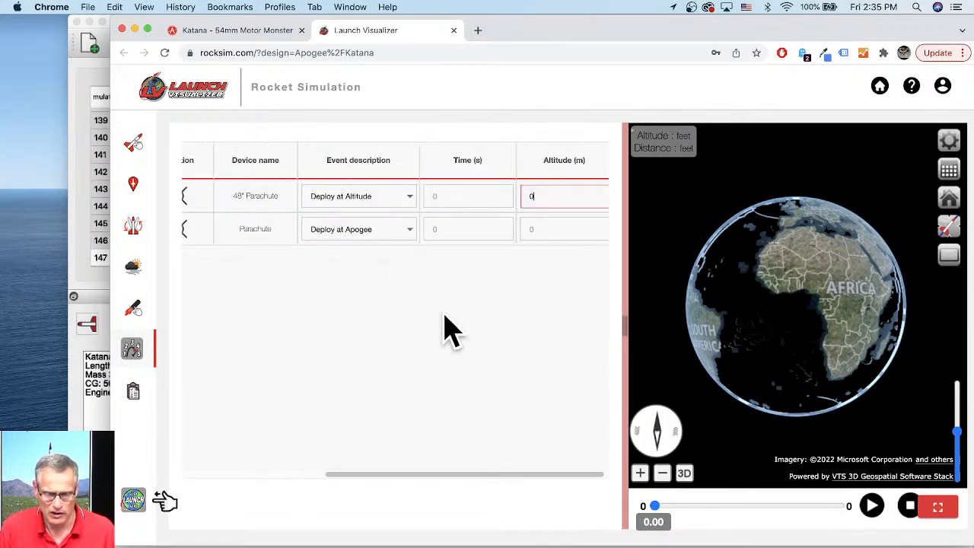
pyautogui.click(538, 196)
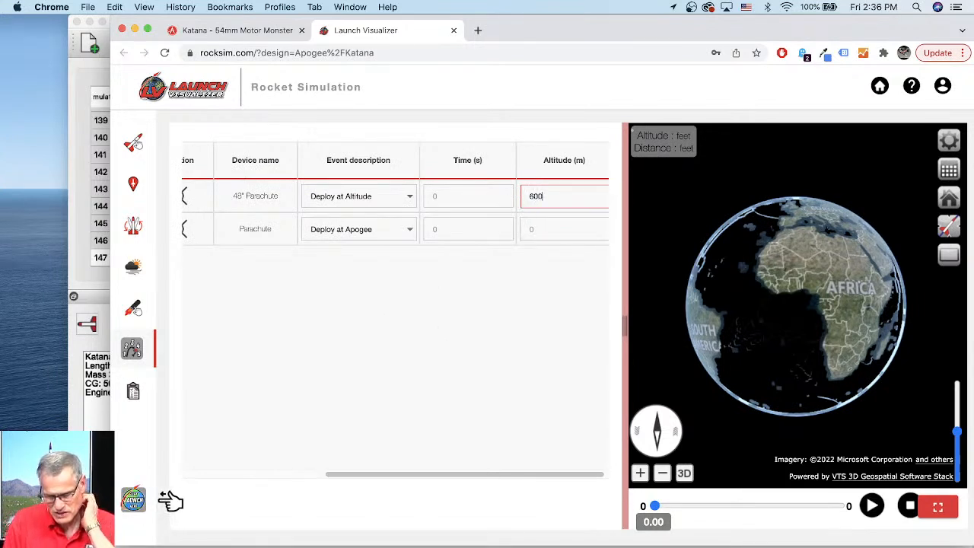
# - Review the altitude units in the Units dialog of the data section, keeping feet
pyautogui.moveTo(450, 472); pyautogui.dragTo(536, 481)
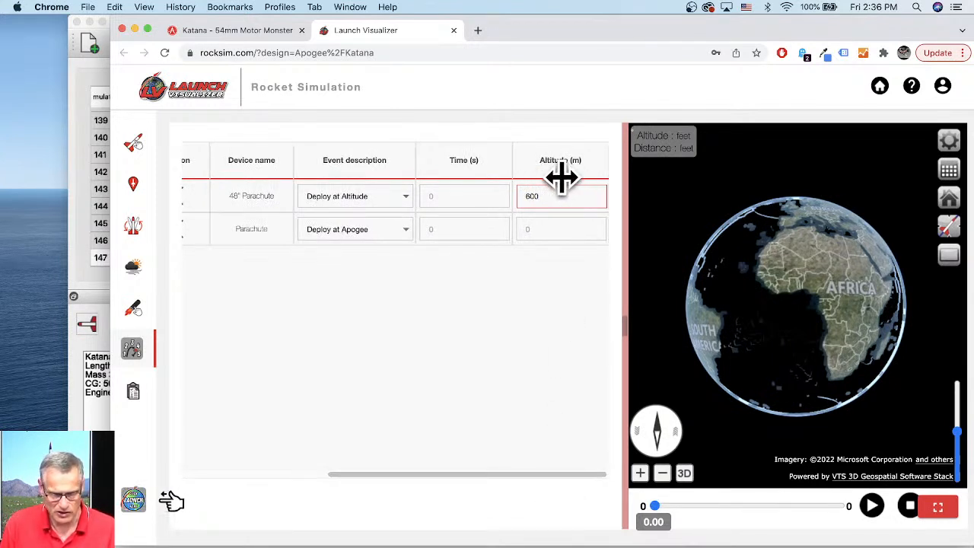
pyautogui.moveTo(373, 475); pyautogui.dragTo(218, 473)
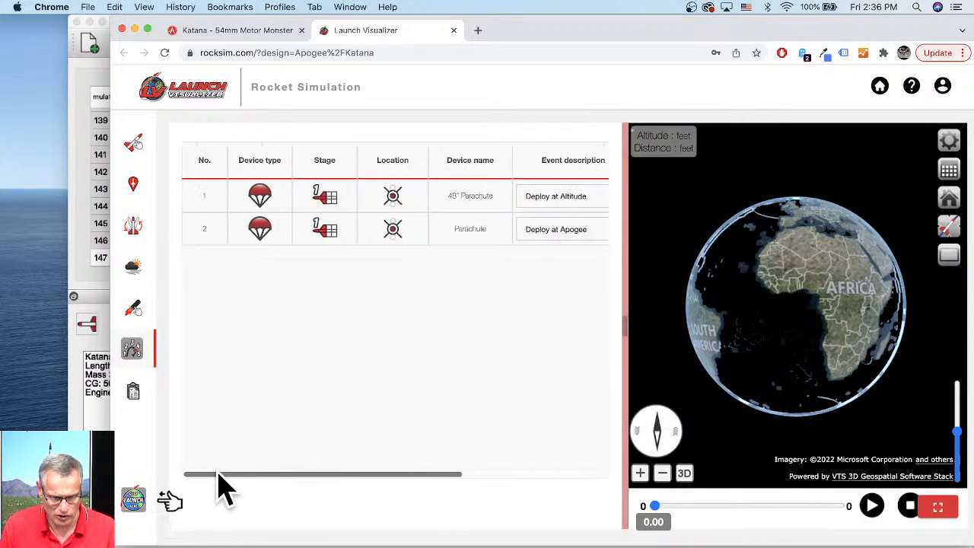
pyautogui.click(140, 406)
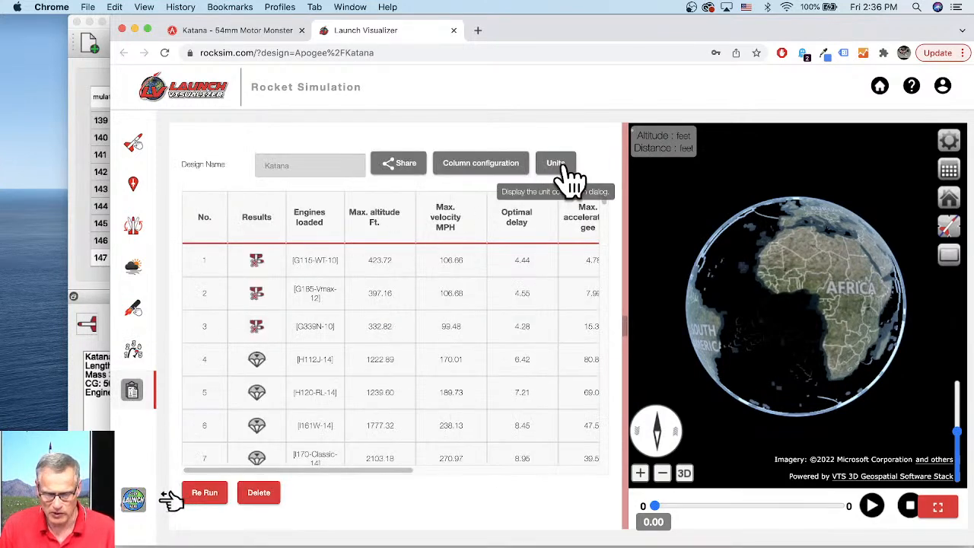
pyautogui.click(557, 169)
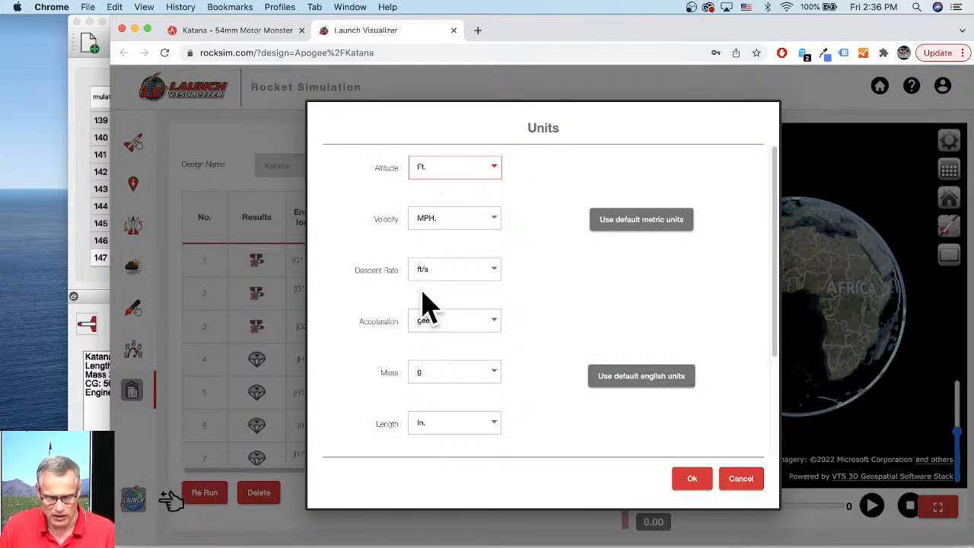
pyautogui.click(449, 178)
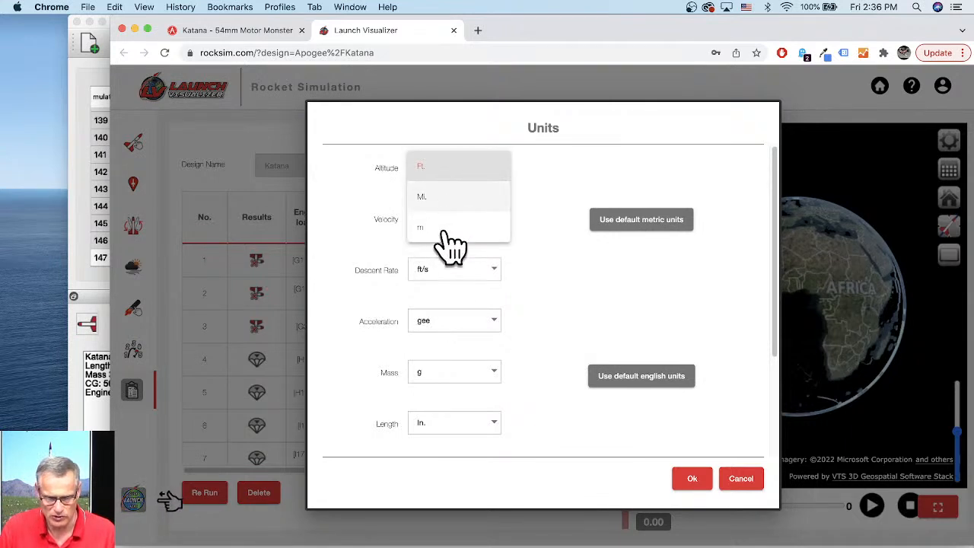
pyautogui.click(437, 167)
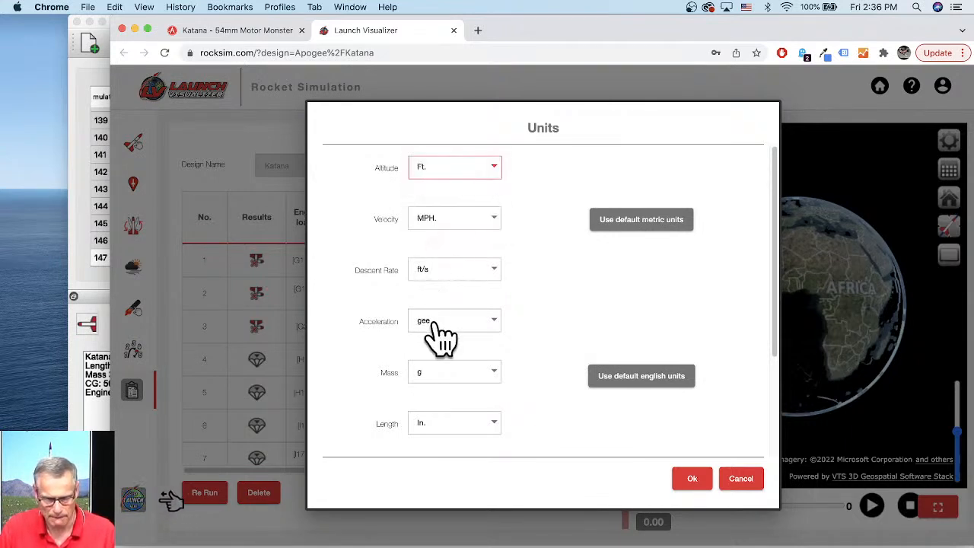
pyautogui.click(691, 479)
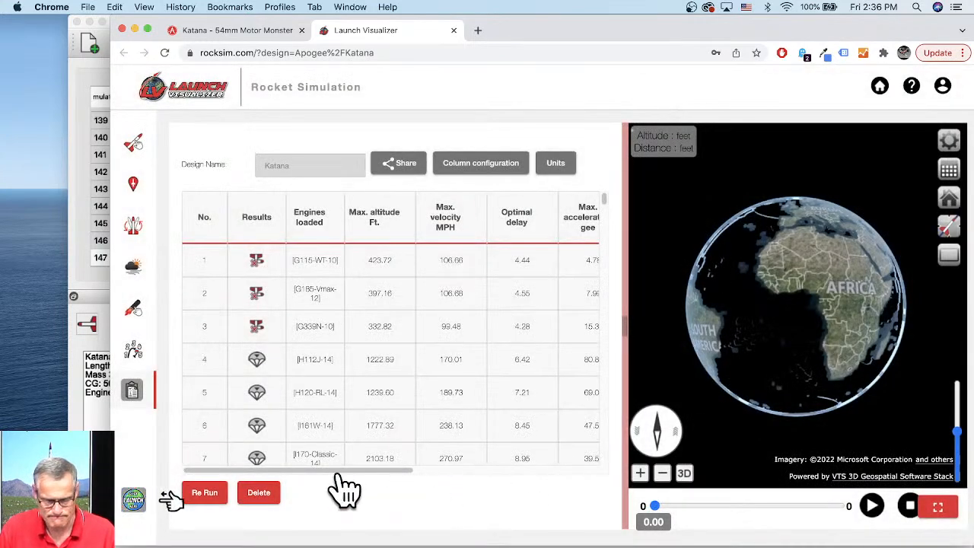
# - Re-enter the 48" Parachute deployment altitude as 600 ft
pyautogui.click(131, 352)
pyautogui.moveTo(414, 477); pyautogui.dragTo(602, 481)
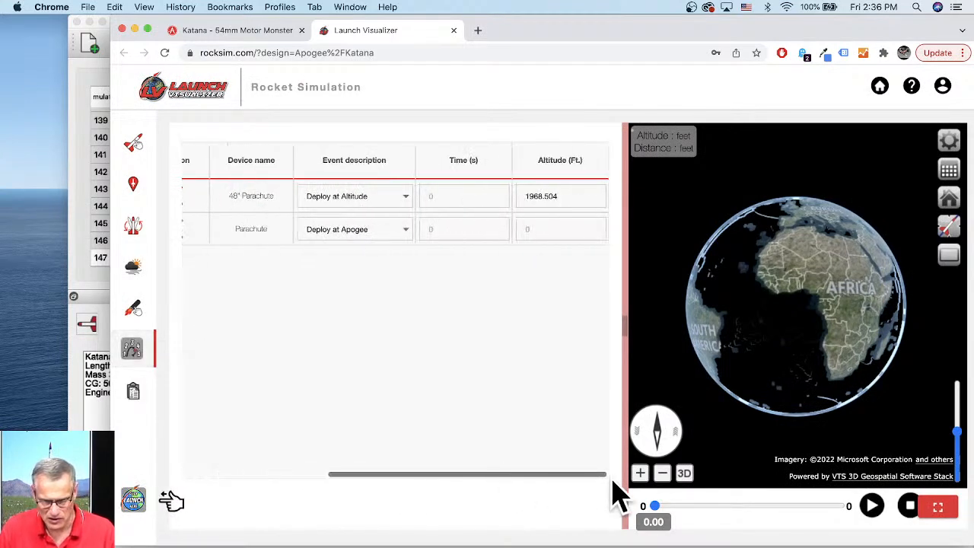
pyautogui.click(574, 199)
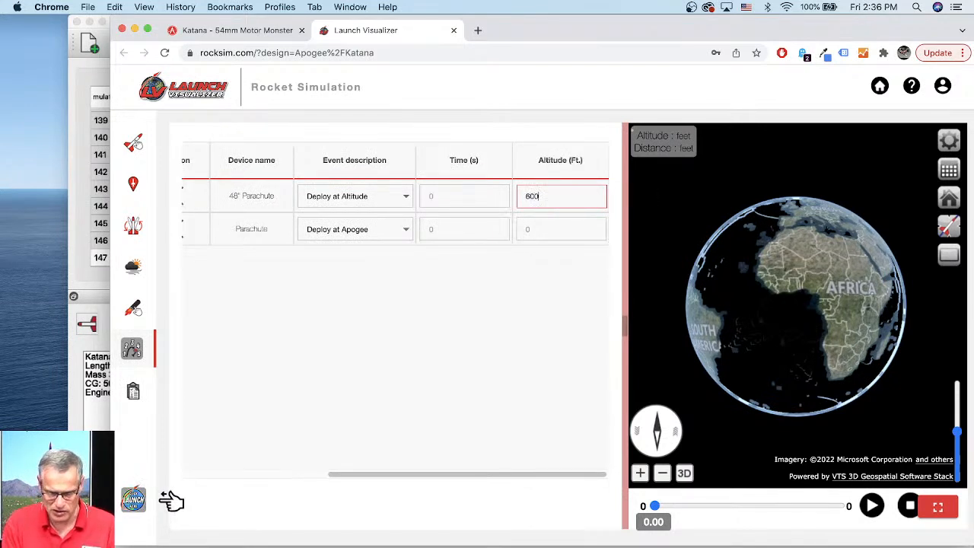
pyautogui.press('Tab')
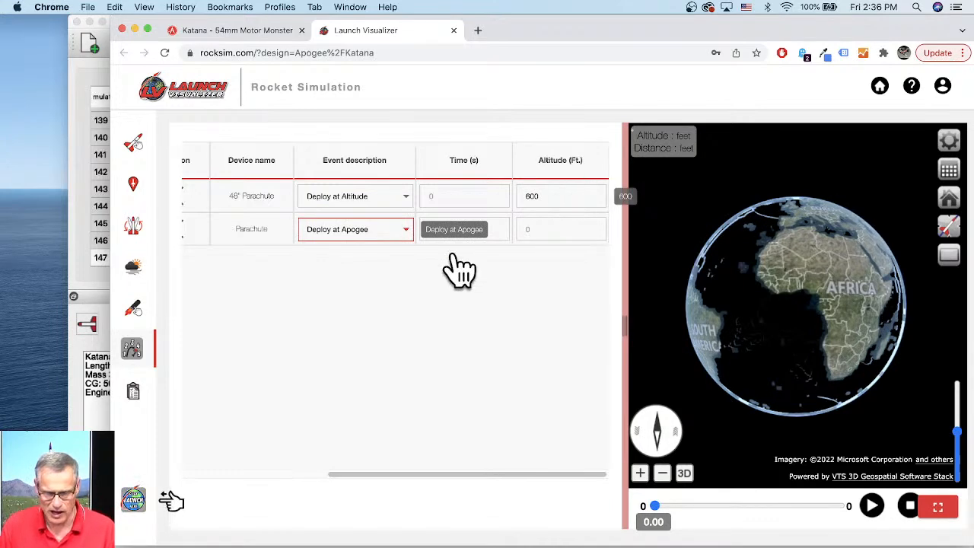
# - Try to run the flight simulation
pyautogui.moveTo(717, 401); pyautogui.dragTo(757, 358)
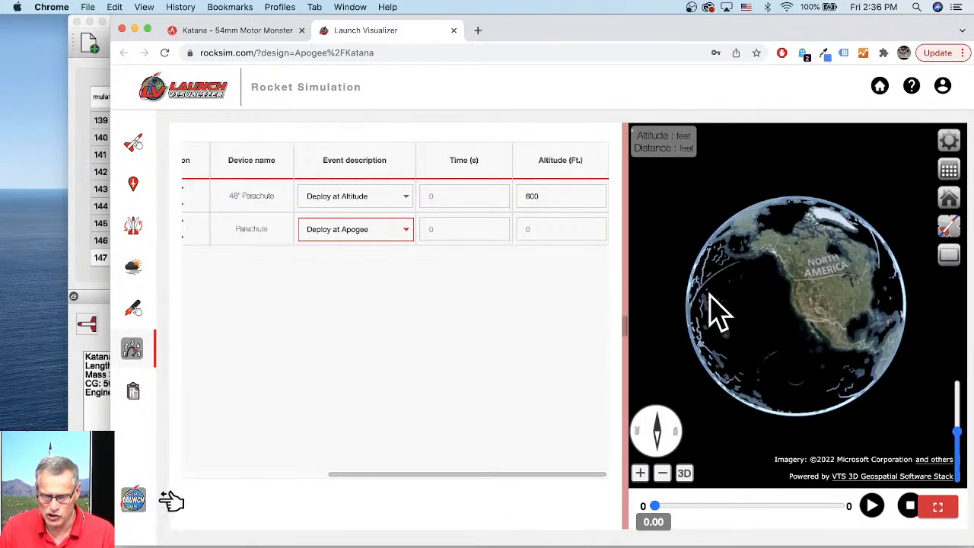
pyautogui.click(138, 504)
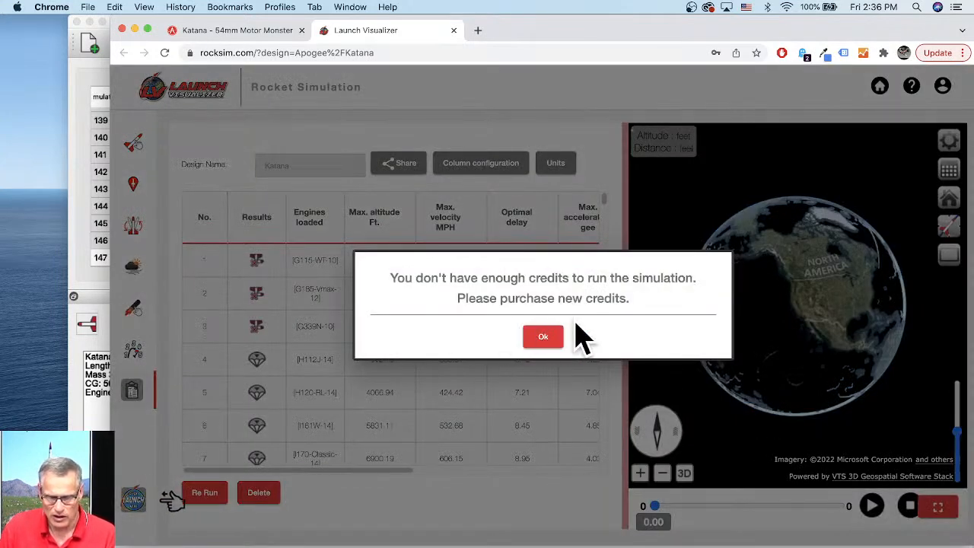
pyautogui.click(541, 340)
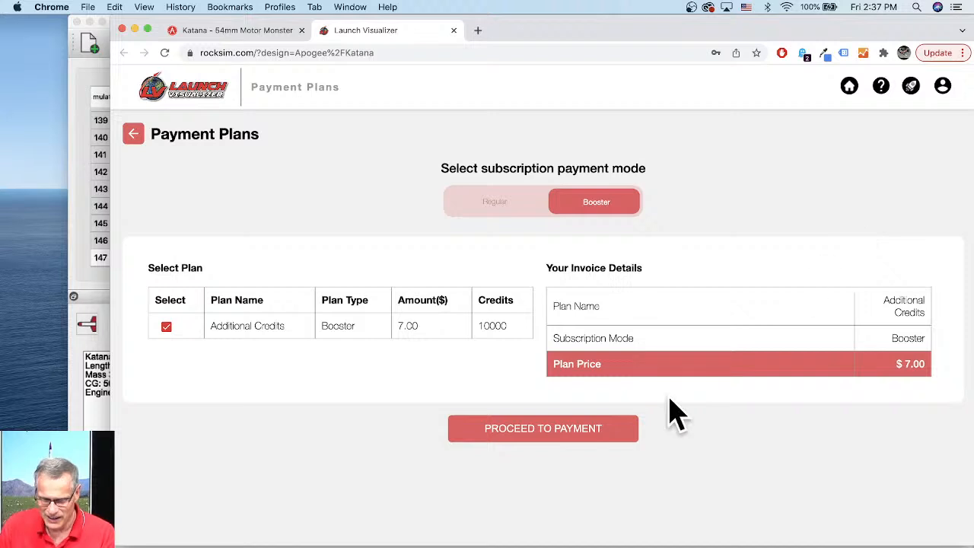
# - Open the account menu to check the available simulation credits
pyautogui.click(943, 87)
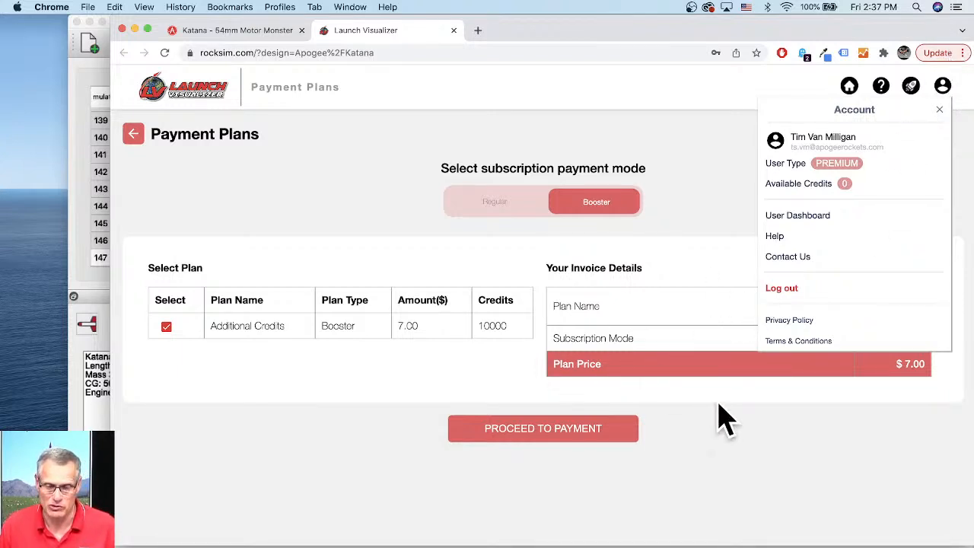
# - Close the account menu and open a new incognito browser window
pyautogui.click(669, 327)
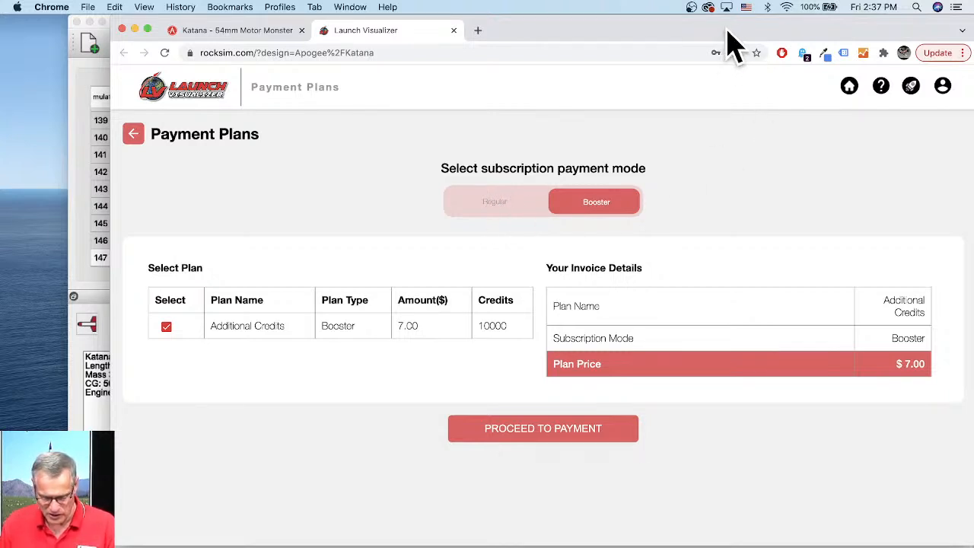
pyautogui.click(91, 7)
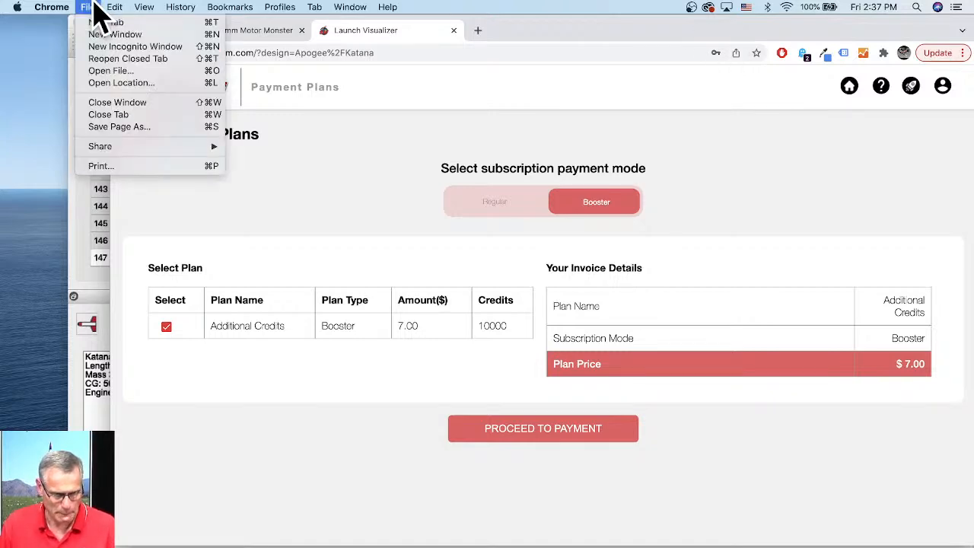
pyautogui.click(97, 46)
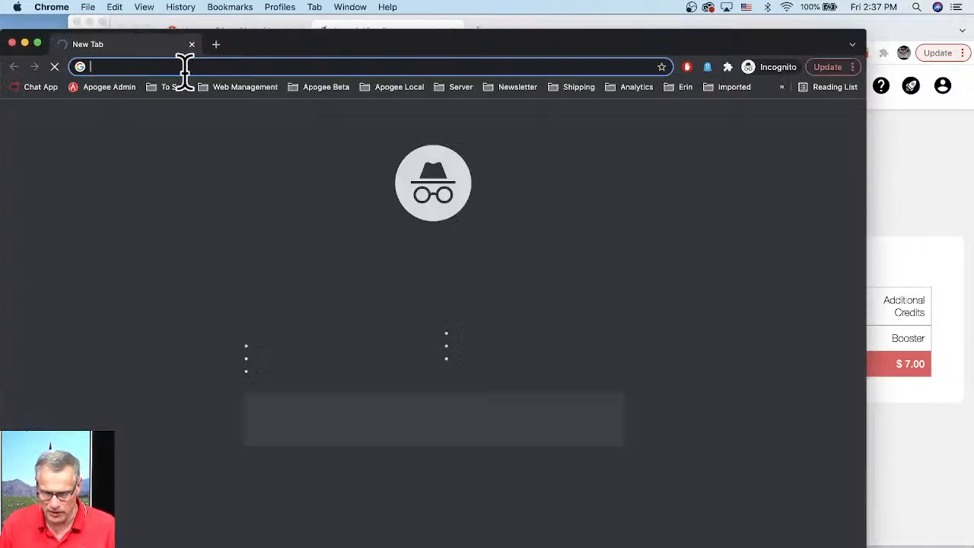
pyautogui.moveTo(319, 36); pyautogui.dragTo(973, 40)
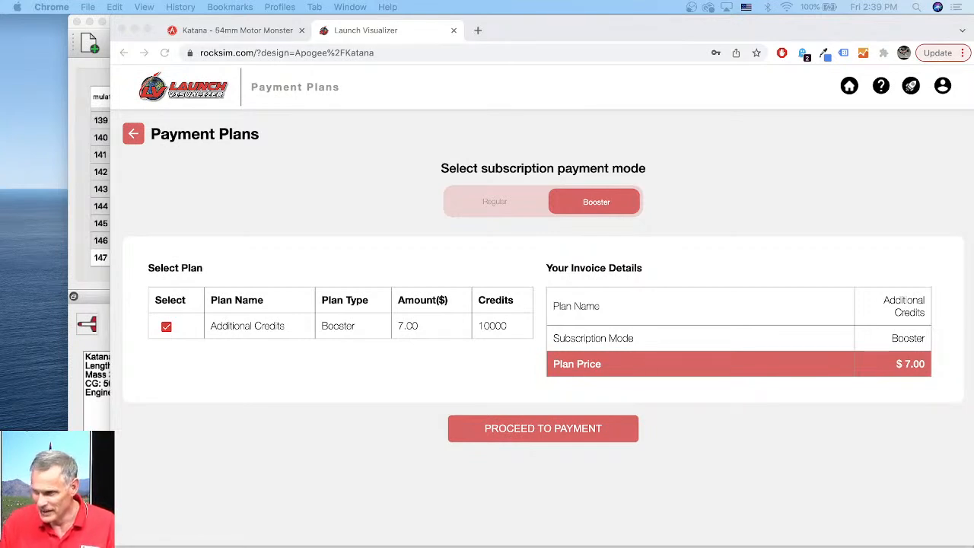
# - Reload the Launch Visualizer page and check the account's available credits
pyautogui.click(789, 148)
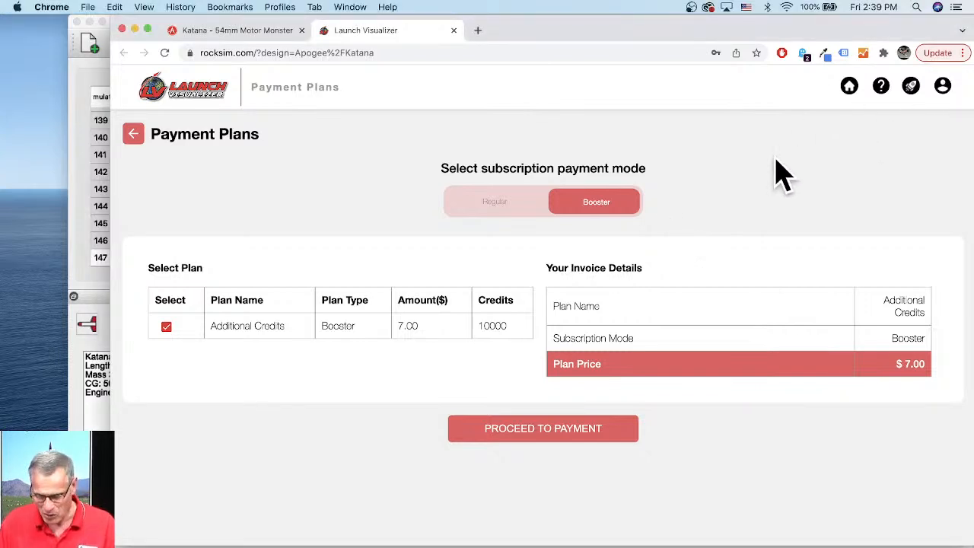
pyautogui.click(273, 31)
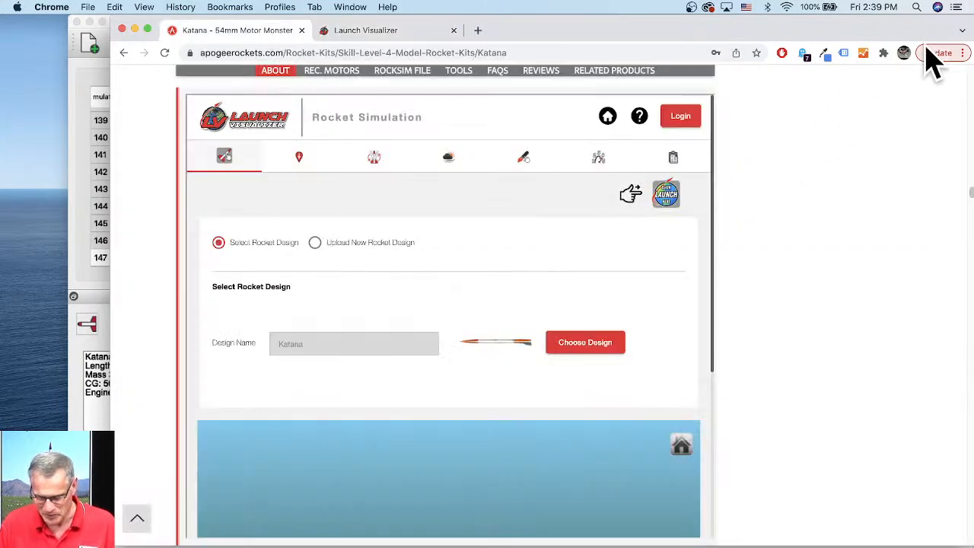
pyautogui.scroll(2, 844, 252)
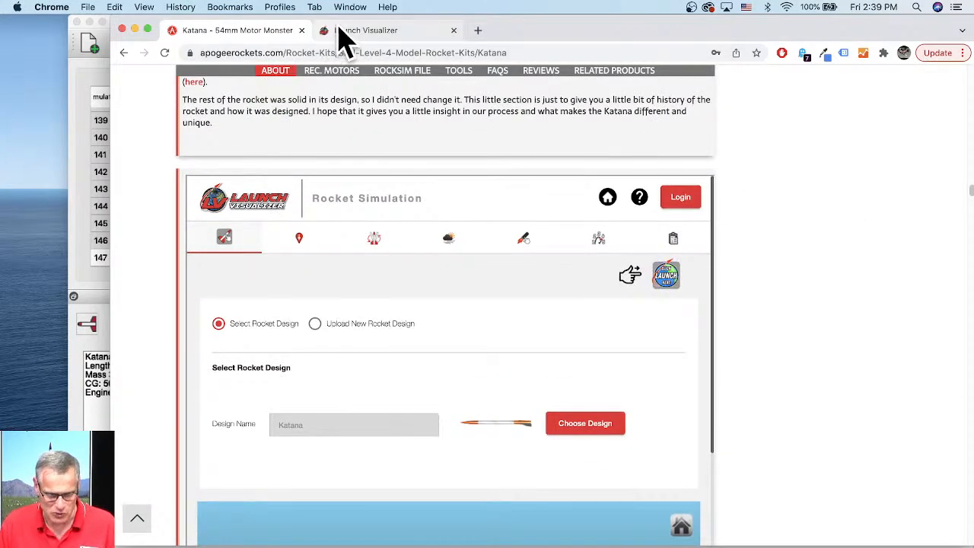
pyautogui.click(406, 34)
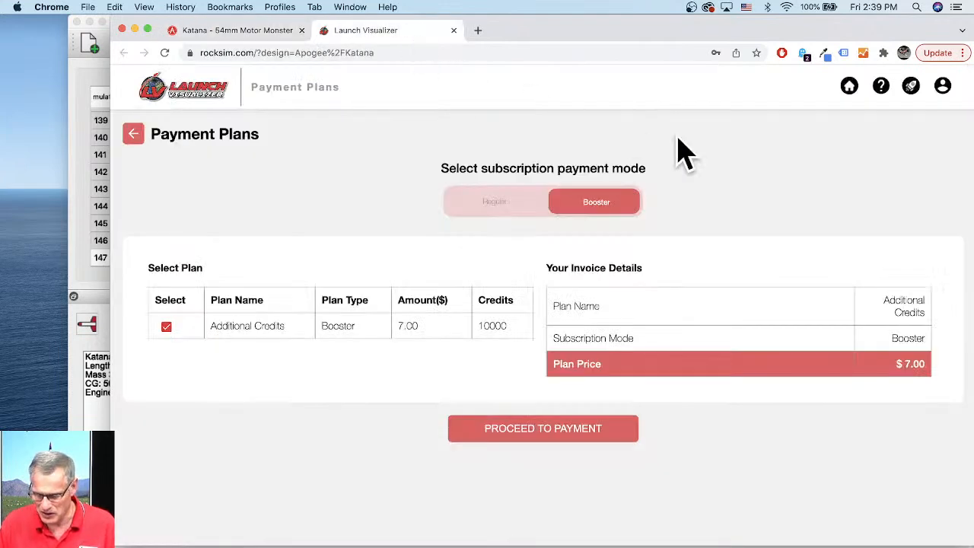
pyautogui.click(943, 86)
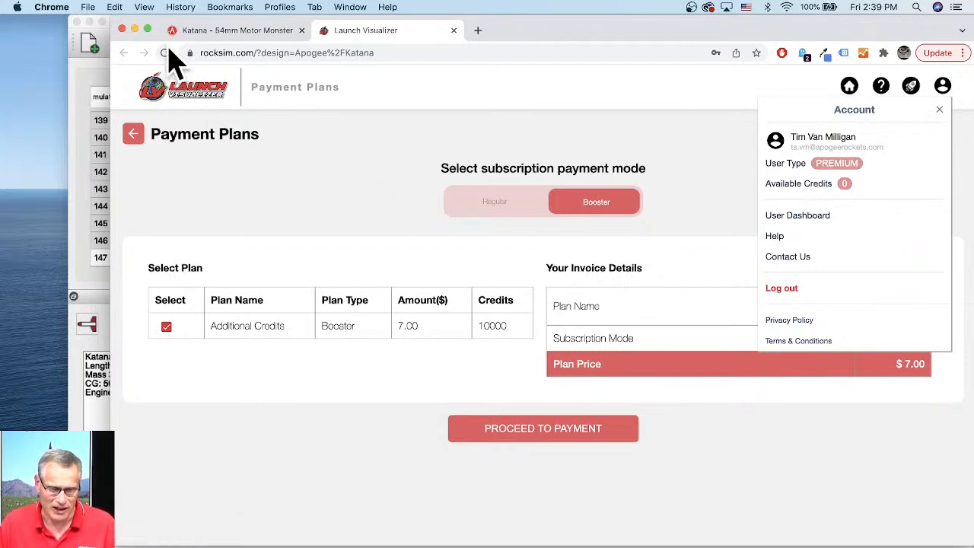
pyautogui.click(166, 54)
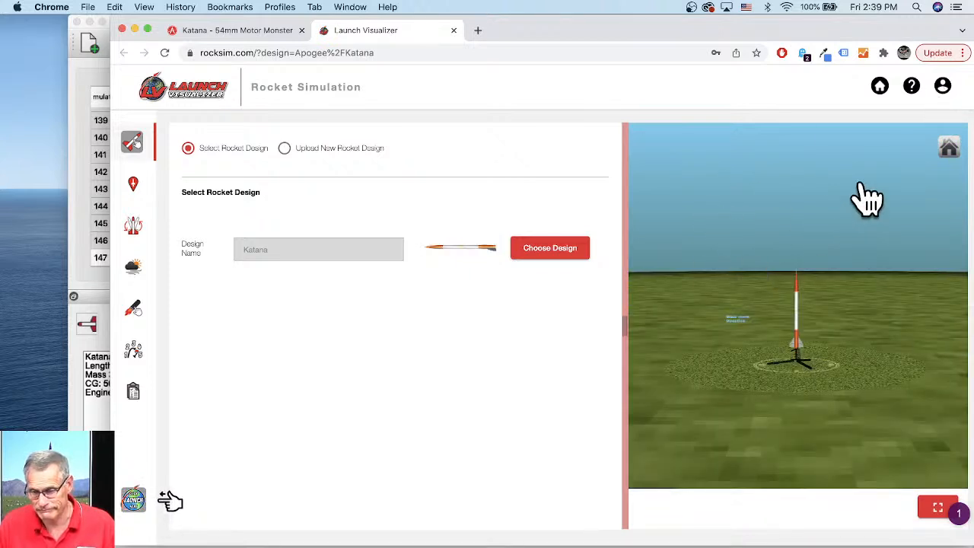
pyautogui.click(943, 88)
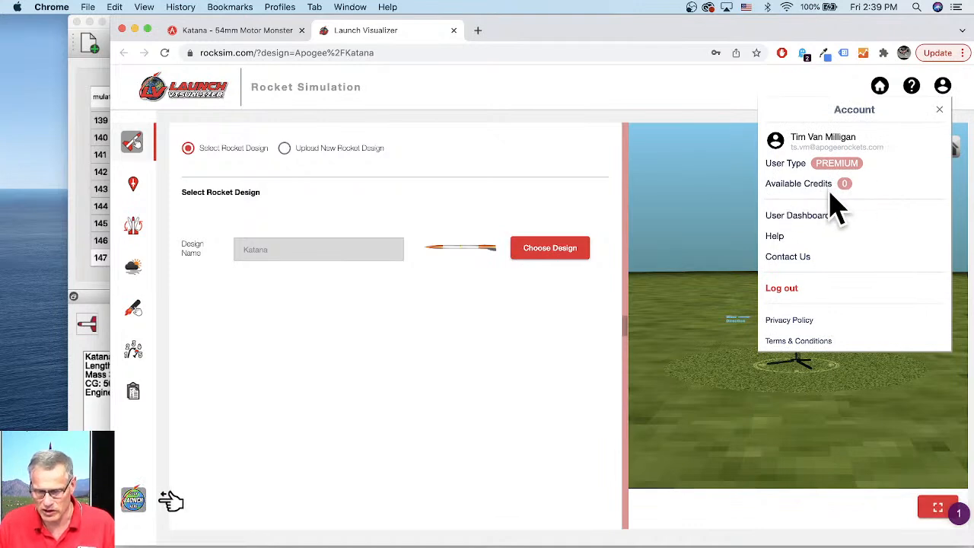
# - Log out and sign back in to the Launch Visualizer, then review the account's available credits
pyautogui.click(783, 289)
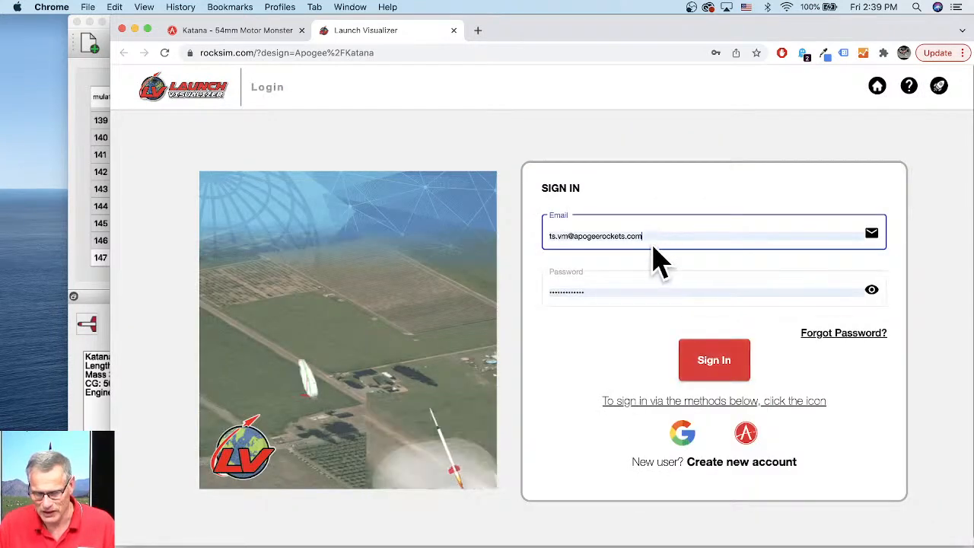
pyautogui.click(716, 365)
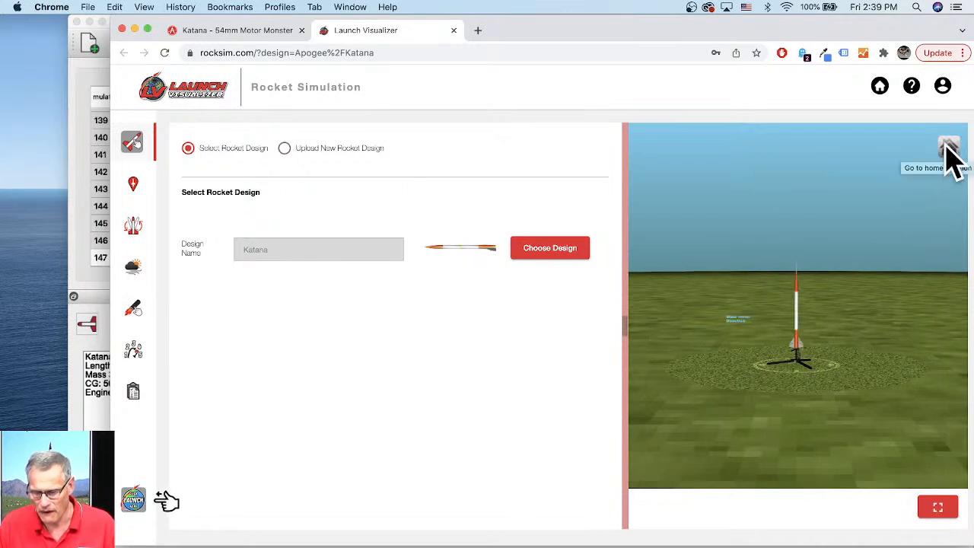
pyautogui.click(944, 86)
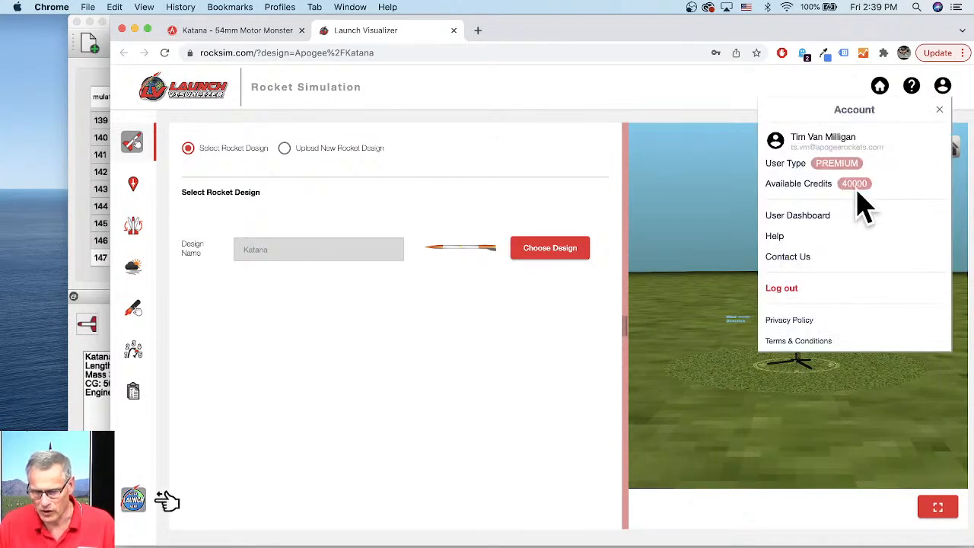
# - Search the engine list for K535 and load the Aerotech K535W into the 54 mm engine mount
pyautogui.click(515, 373)
pyautogui.click(140, 361)
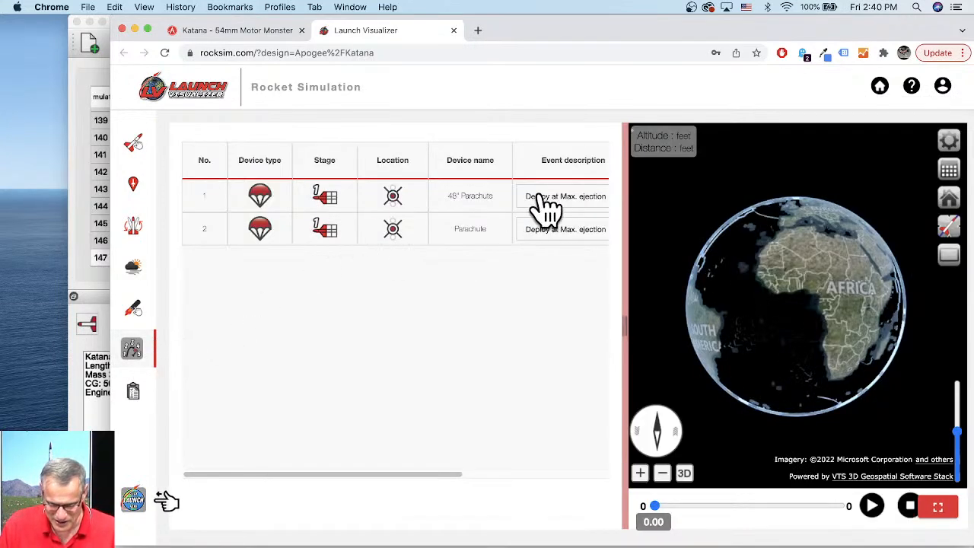
pyautogui.click(135, 308)
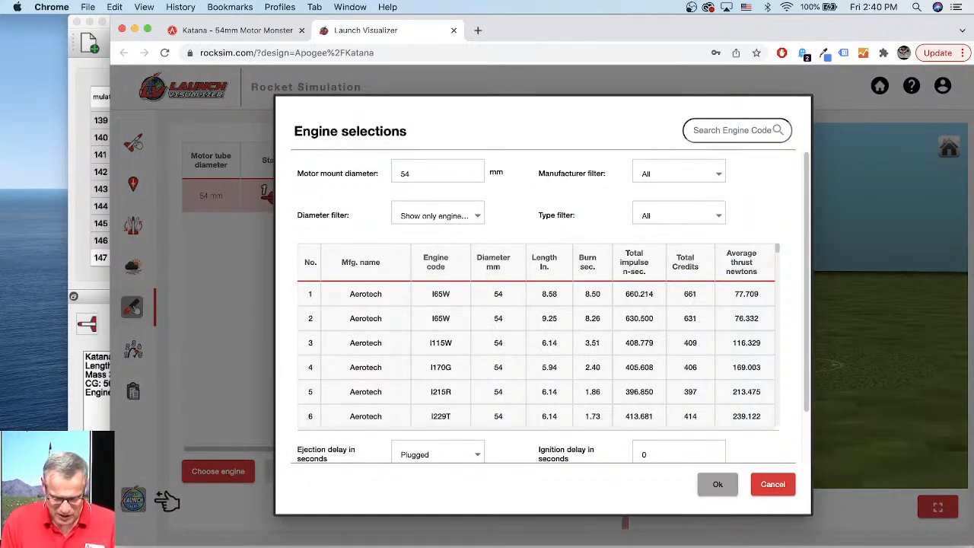
pyautogui.click(694, 130)
pyautogui.write('K535')
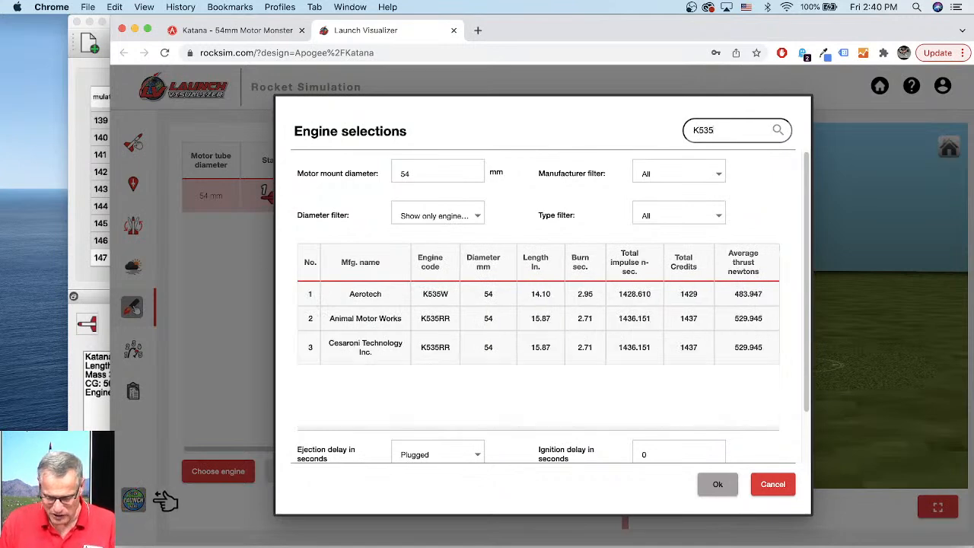
pyautogui.click(372, 299)
pyautogui.click(712, 487)
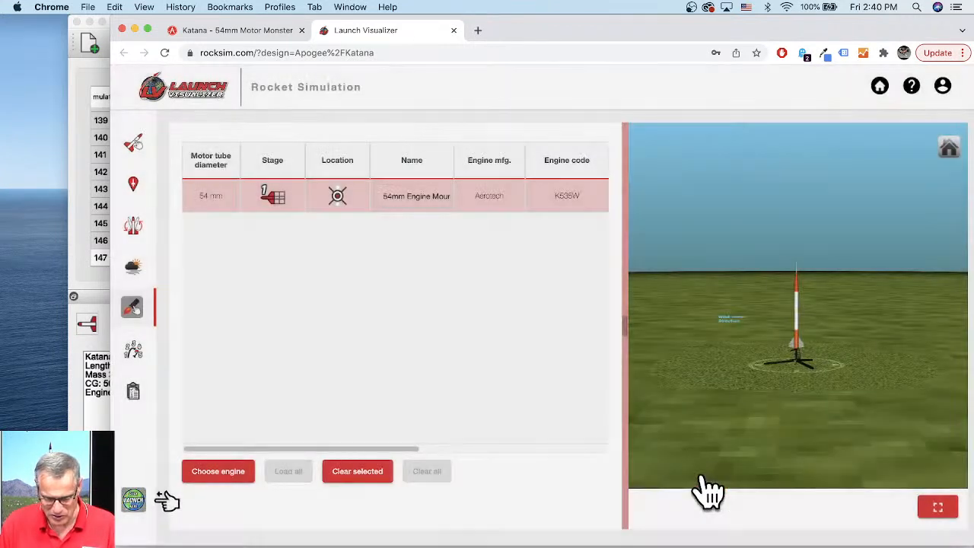
# - Set the second Parachute to deploy at apogee and the 48" Parachute to deploy at altitude
pyautogui.click(133, 348)
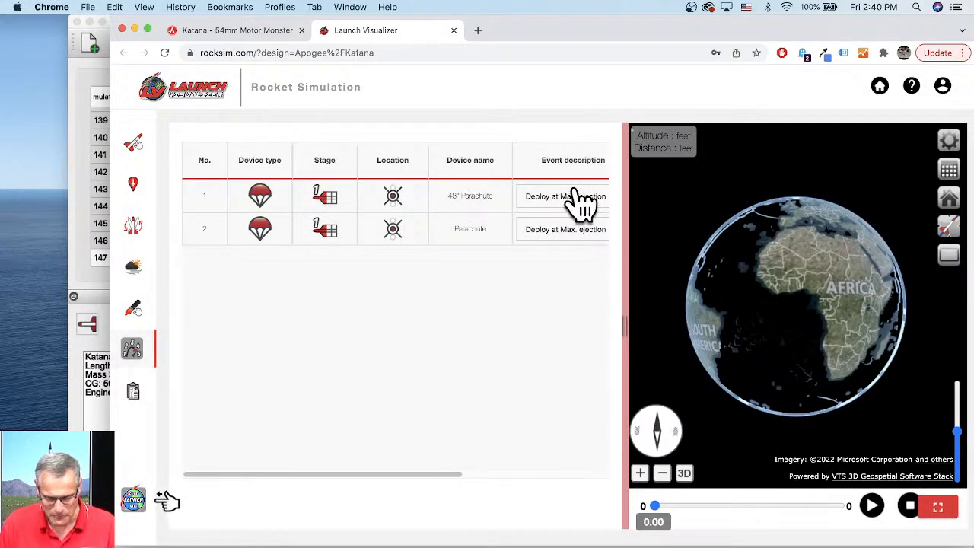
pyautogui.click(548, 232)
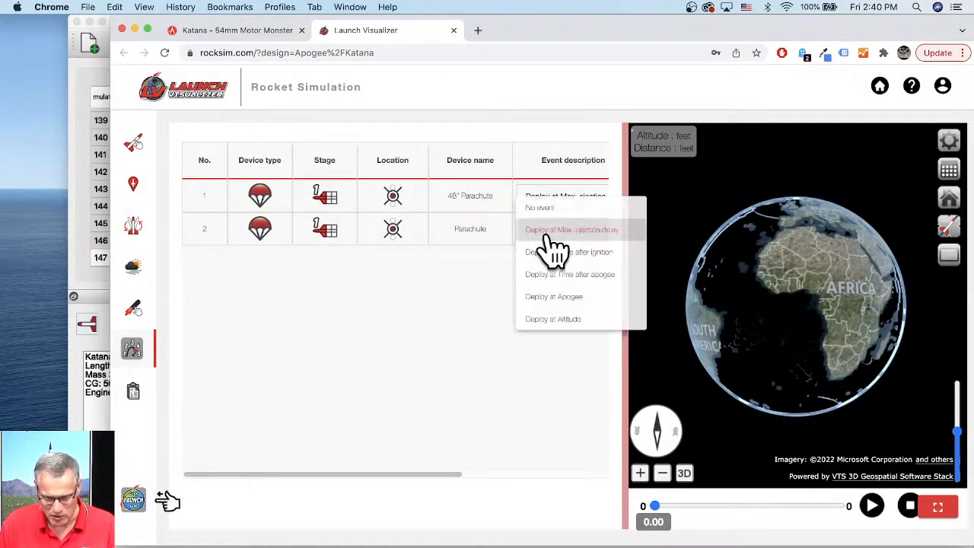
pyautogui.click(554, 297)
pyautogui.click(545, 199)
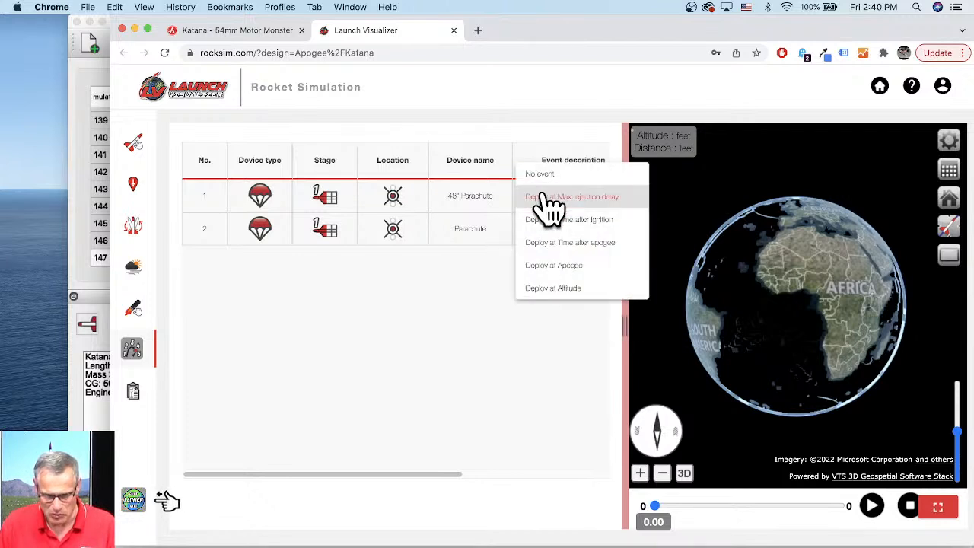
pyautogui.click(551, 290)
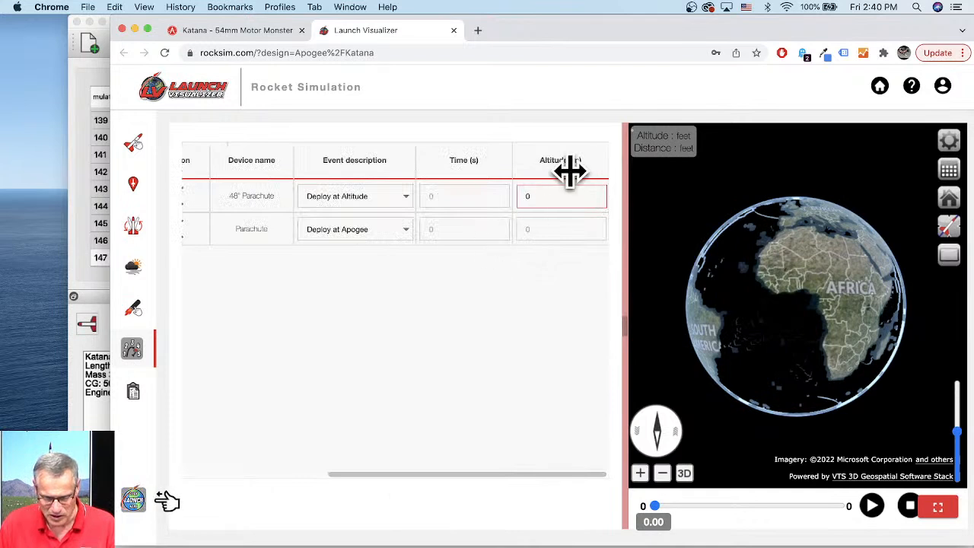
# - Set the altitude units to Ft. in the My Data units settings
pyautogui.click(134, 388)
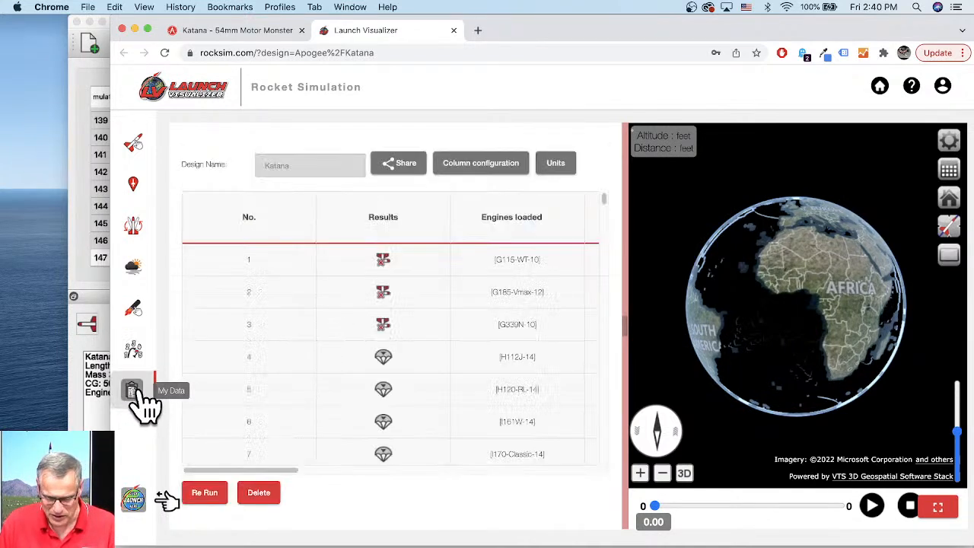
pyautogui.click(562, 165)
pyautogui.click(430, 167)
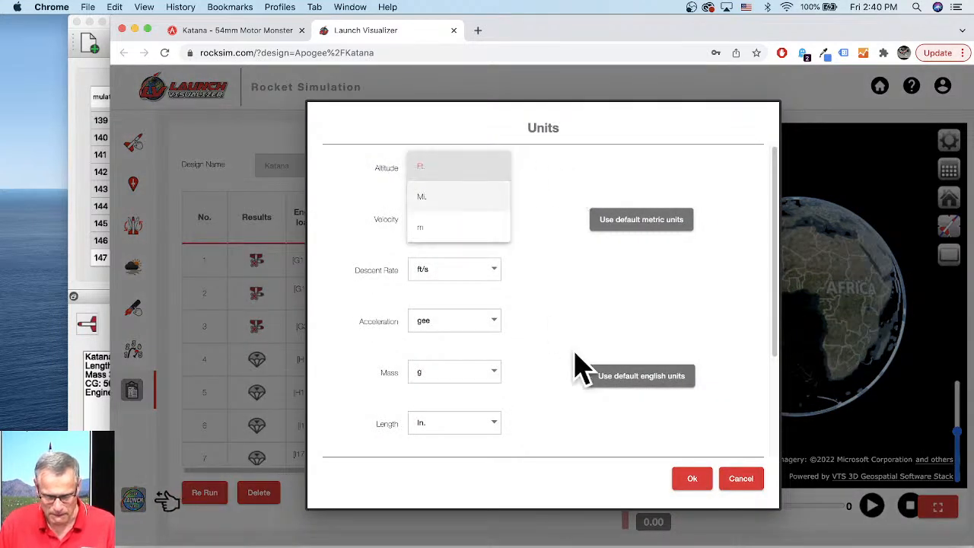
pyautogui.click(690, 480)
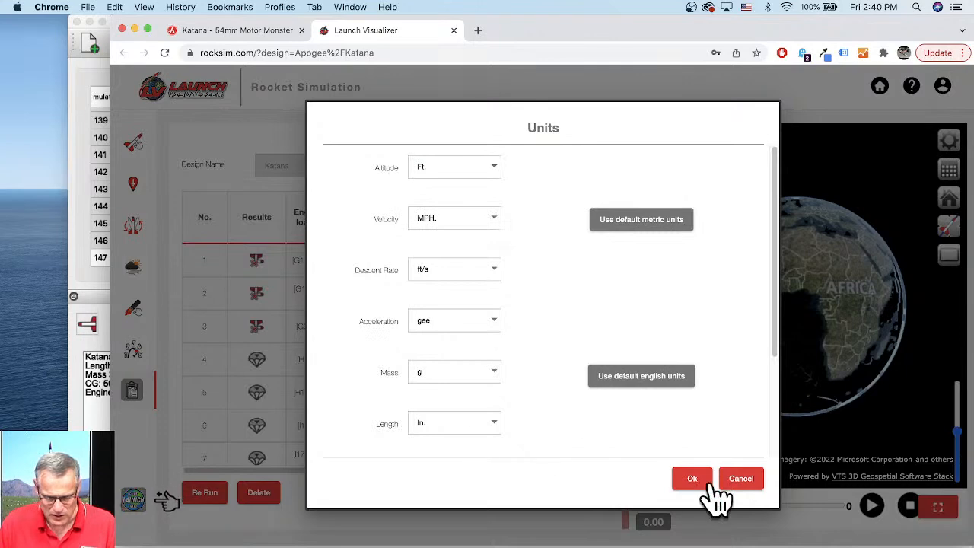
pyautogui.click(701, 481)
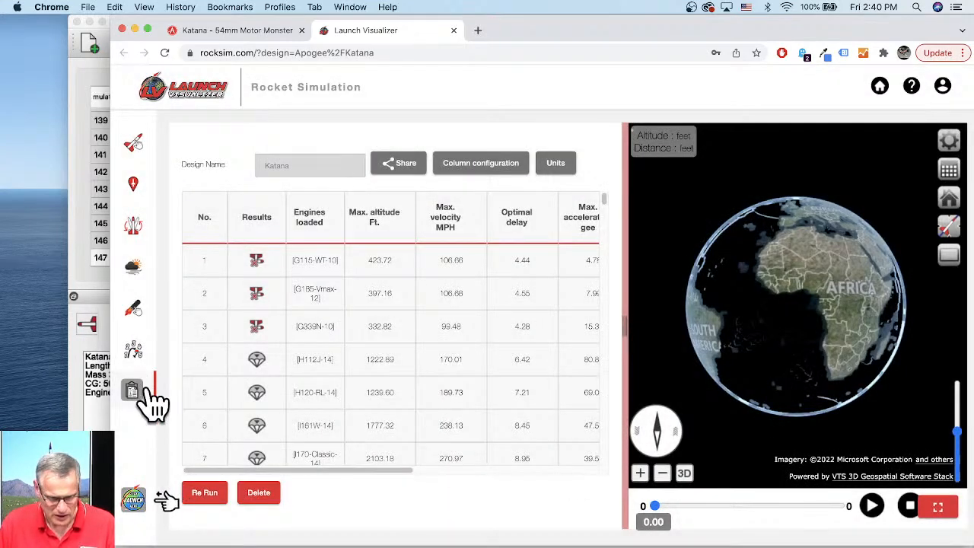
# - Set the 48" Parachute deployment altitude to 600 ft
pyautogui.click(135, 350)
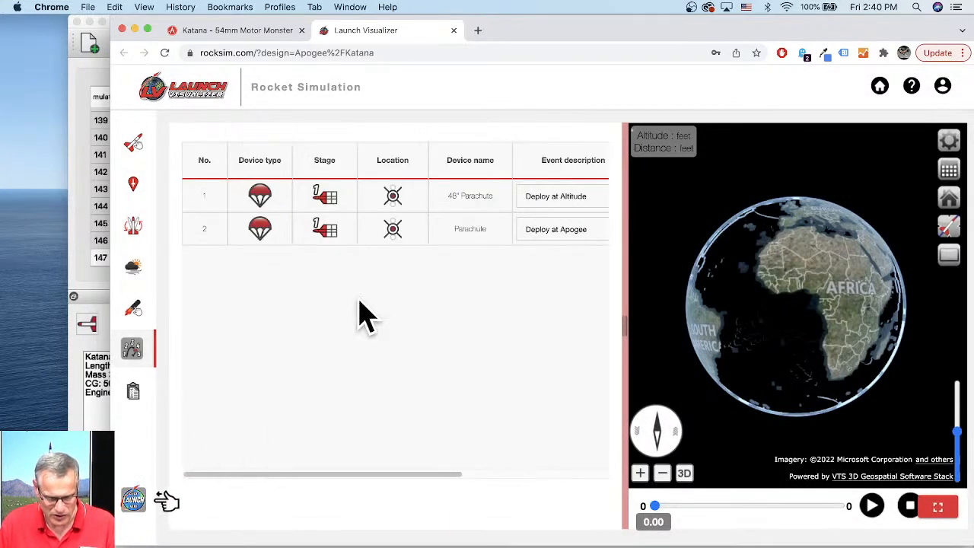
pyautogui.moveTo(346, 475); pyautogui.dragTo(537, 487)
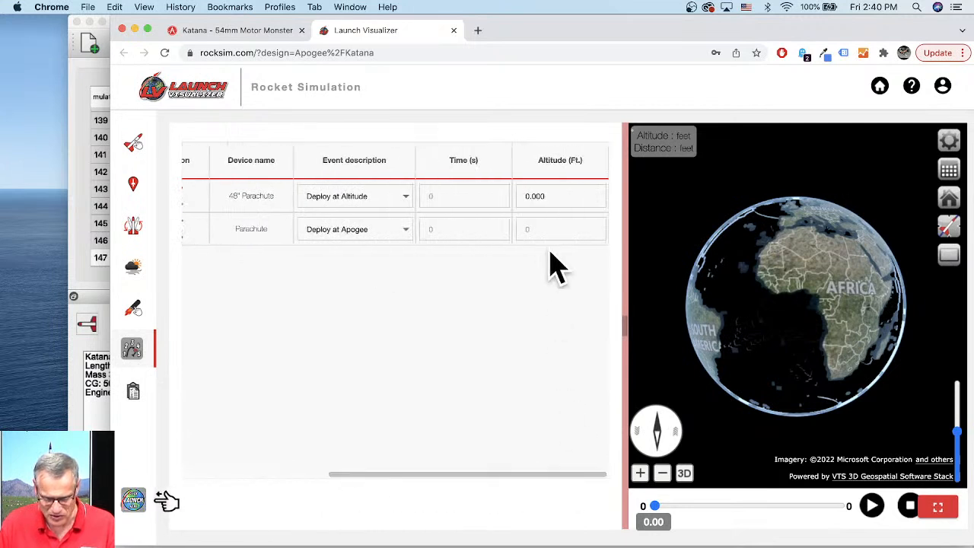
pyautogui.click(566, 201)
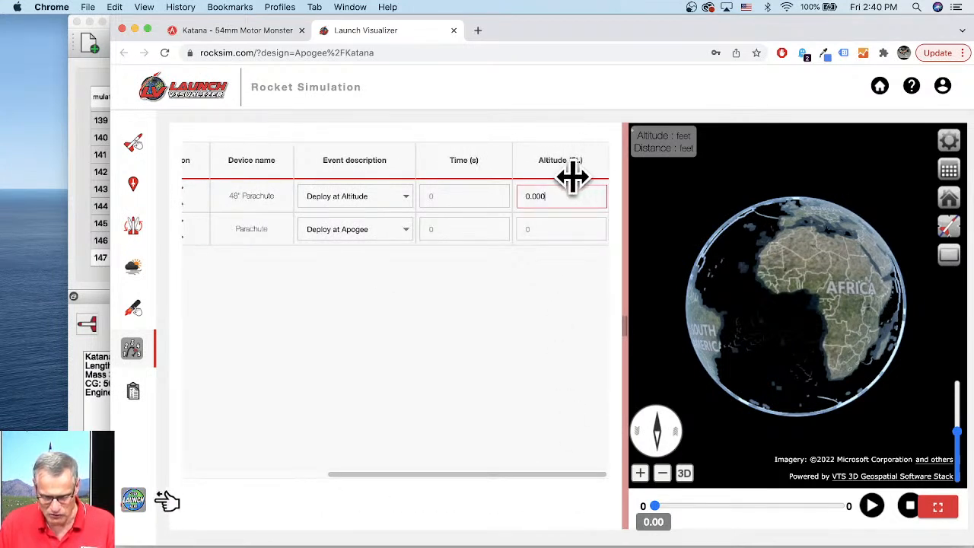
pyautogui.moveTo(551, 197); pyautogui.dragTo(508, 200)
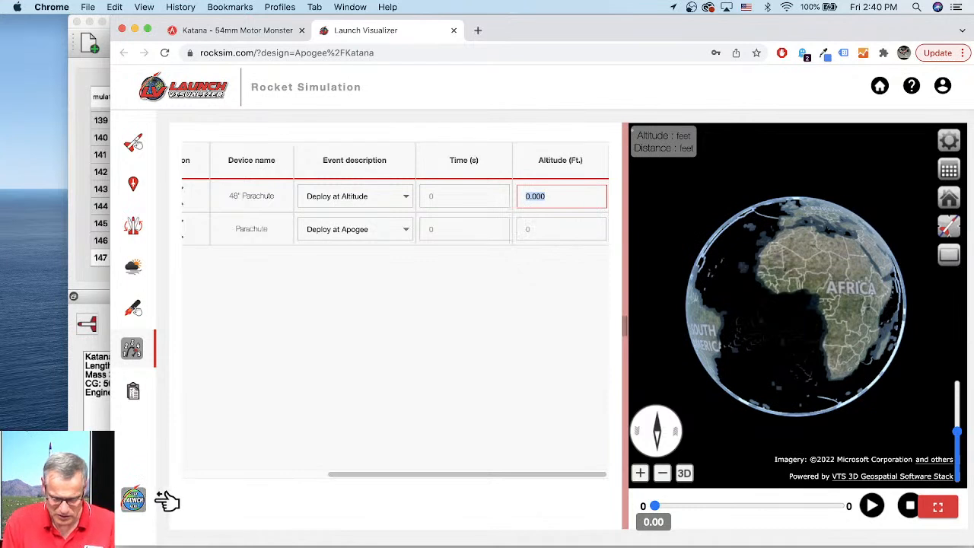
pyautogui.press('Tab')
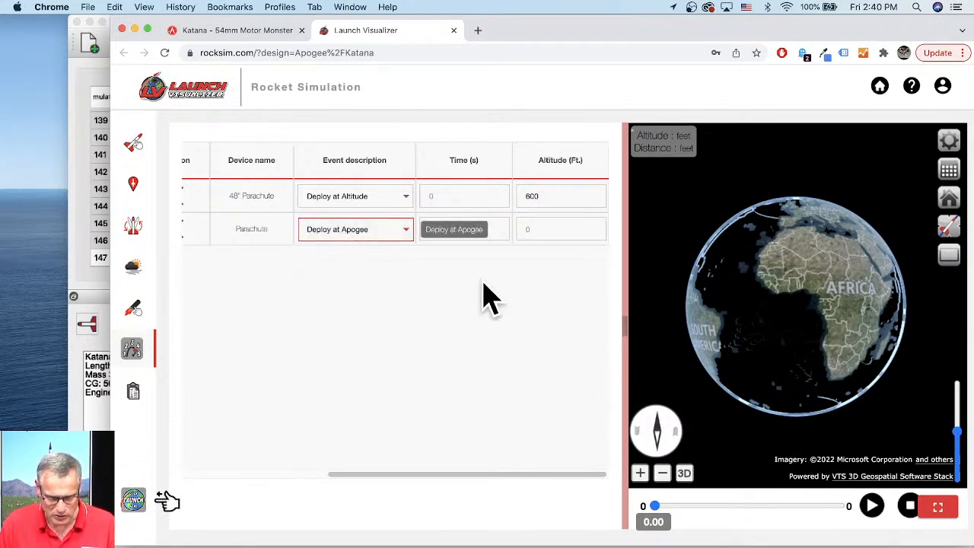
# - Set the launch angle from vertical to about 12.77 degrees and the launch guide azimuth to about 318.77 degrees
pyautogui.click(134, 226)
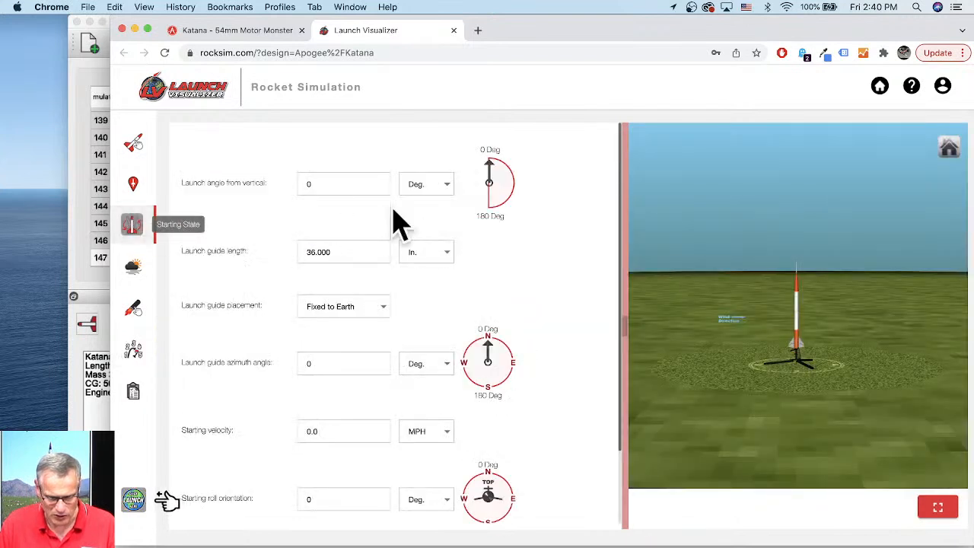
pyautogui.moveTo(491, 165); pyautogui.dragTo(495, 205)
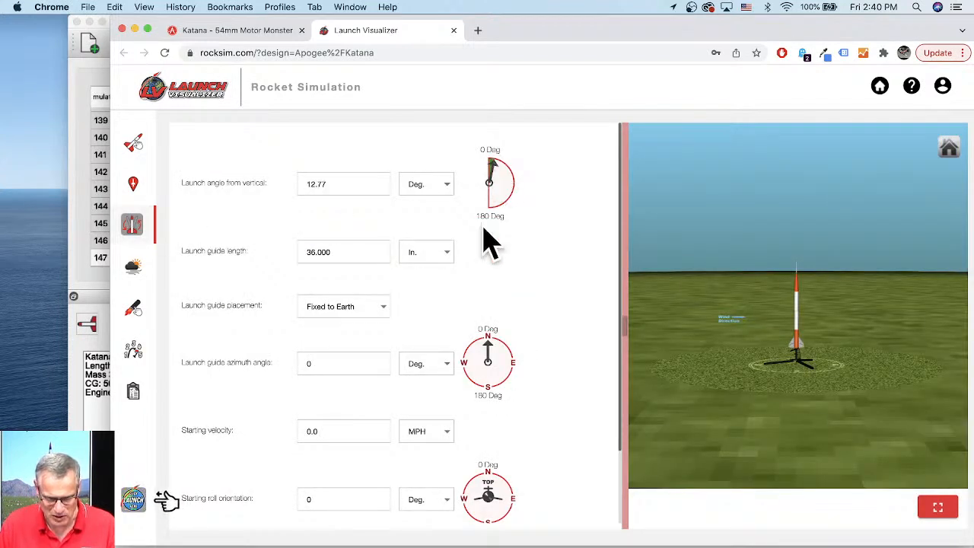
pyautogui.moveTo(487, 342); pyautogui.dragTo(479, 364)
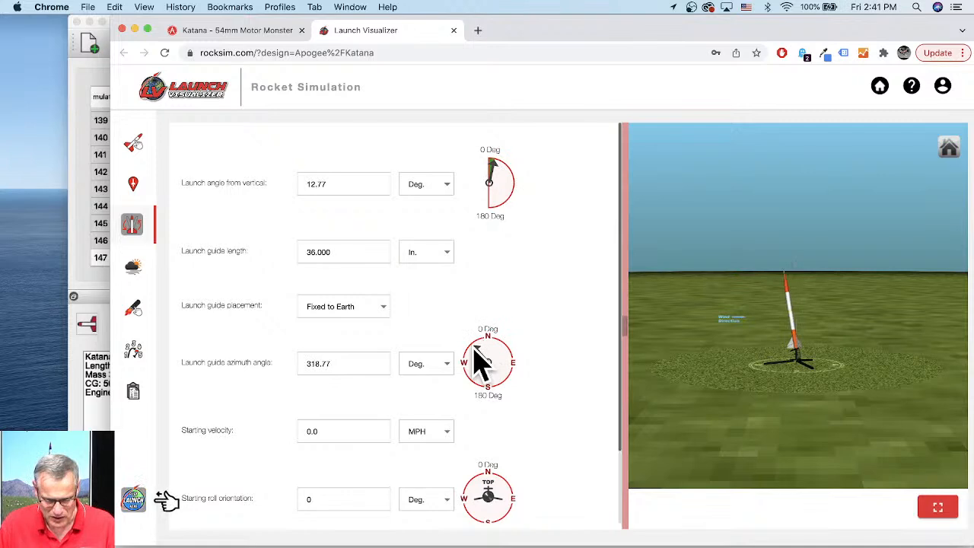
# - Set the wind model to a steady wind of 8 MPH for all altitudes
pyautogui.click(133, 266)
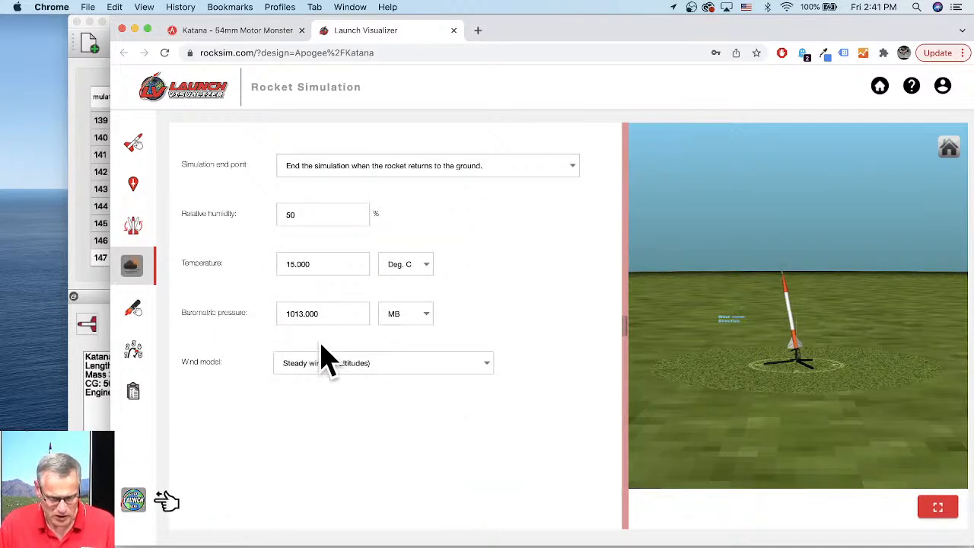
pyautogui.click(355, 368)
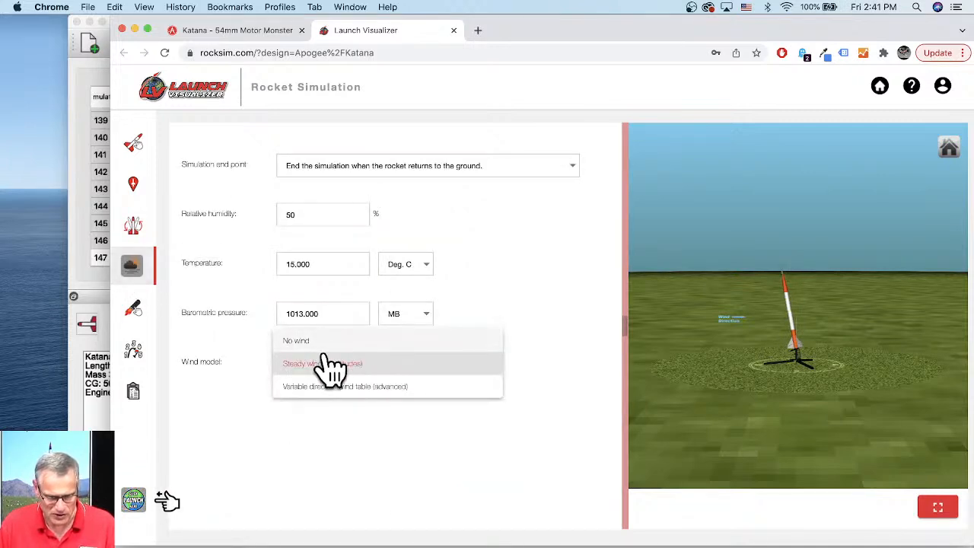
pyautogui.click(323, 364)
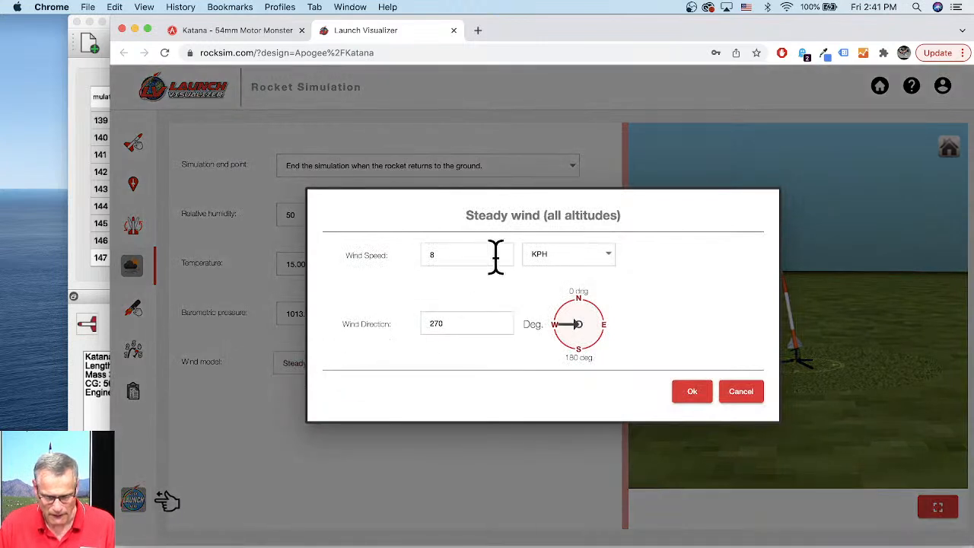
pyautogui.click(608, 255)
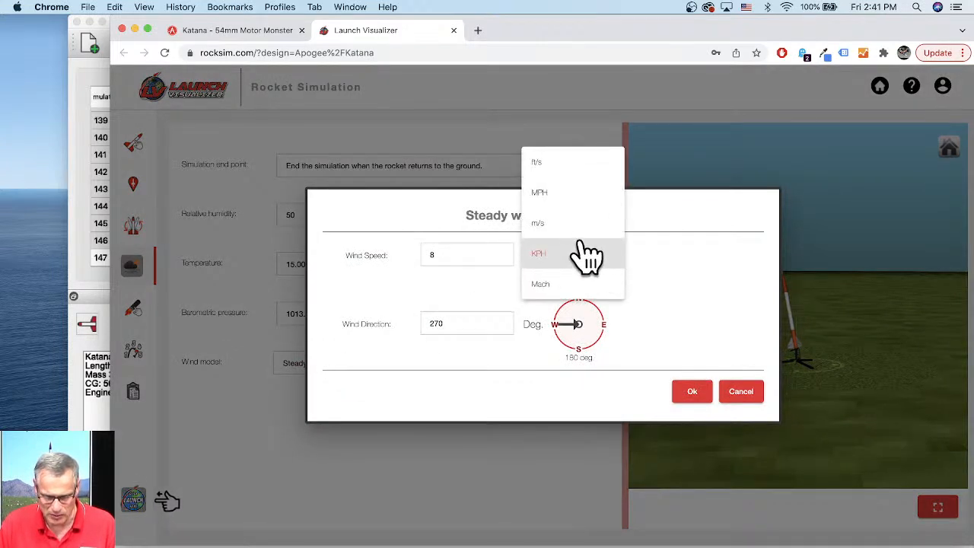
pyautogui.click(556, 199)
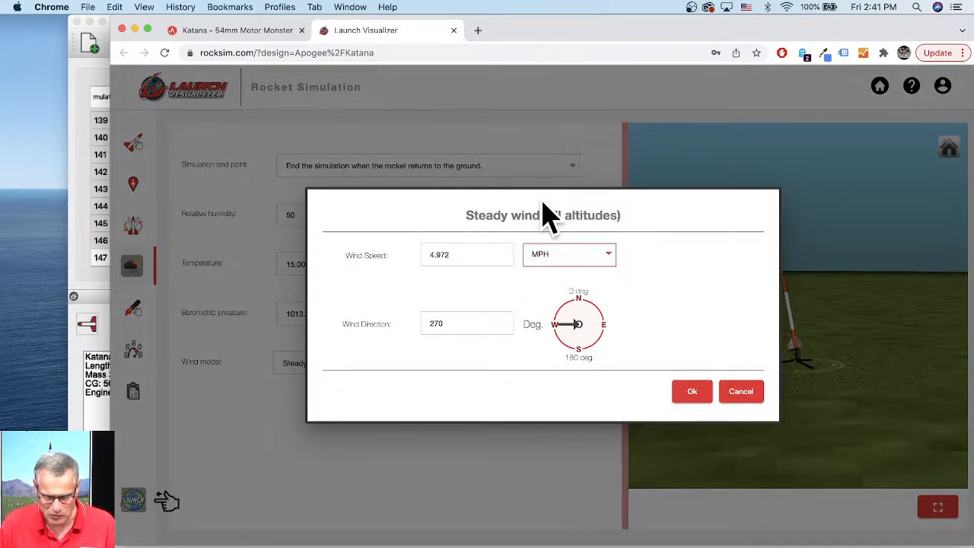
pyautogui.doubleClick(477, 254)
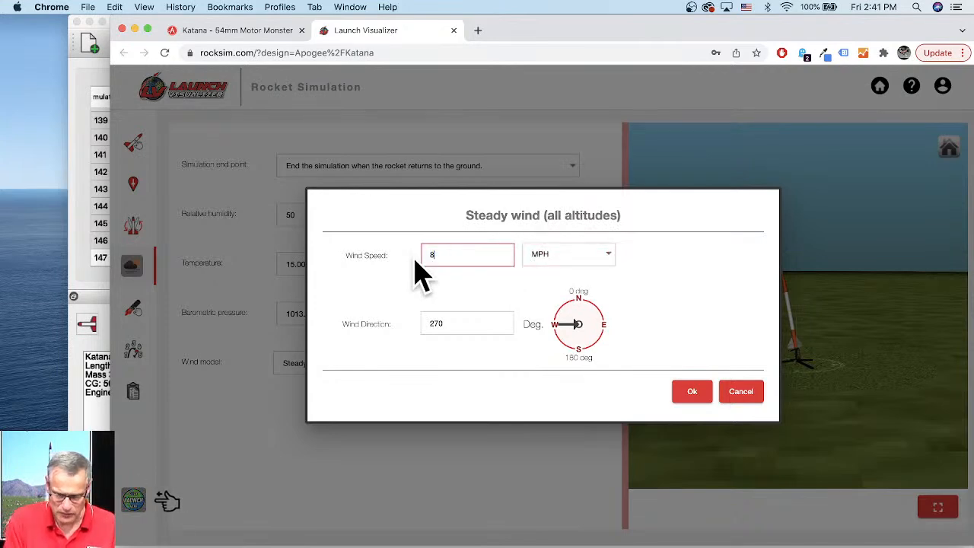
pyautogui.click(698, 391)
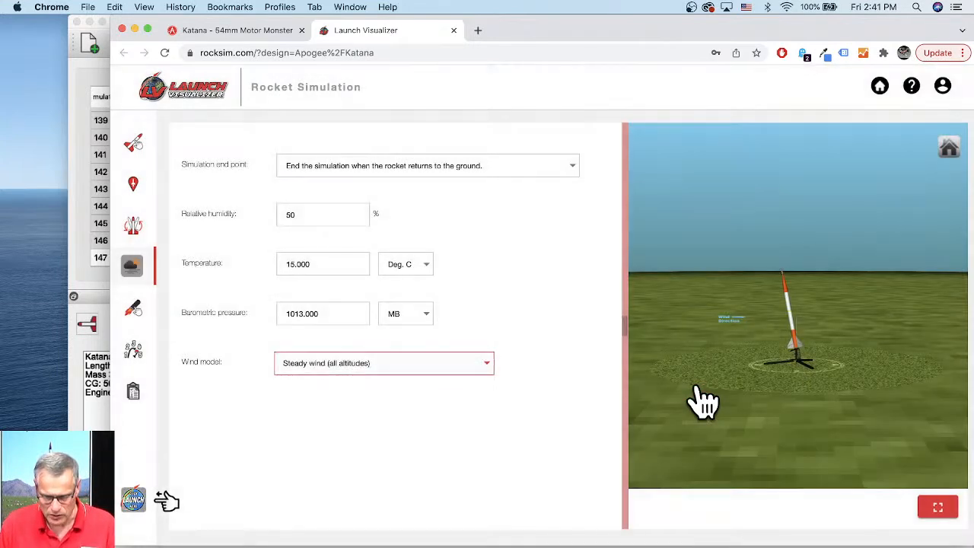
# - Search the public launch sites for utah and choose Tripoli Utah Prefect - Site #1 as the launch site
pyautogui.click(135, 188)
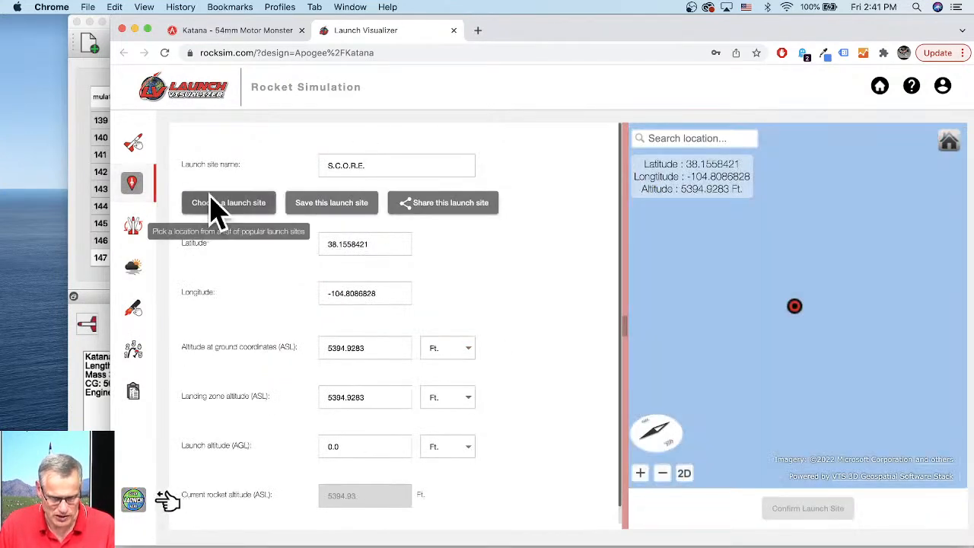
pyautogui.click(220, 204)
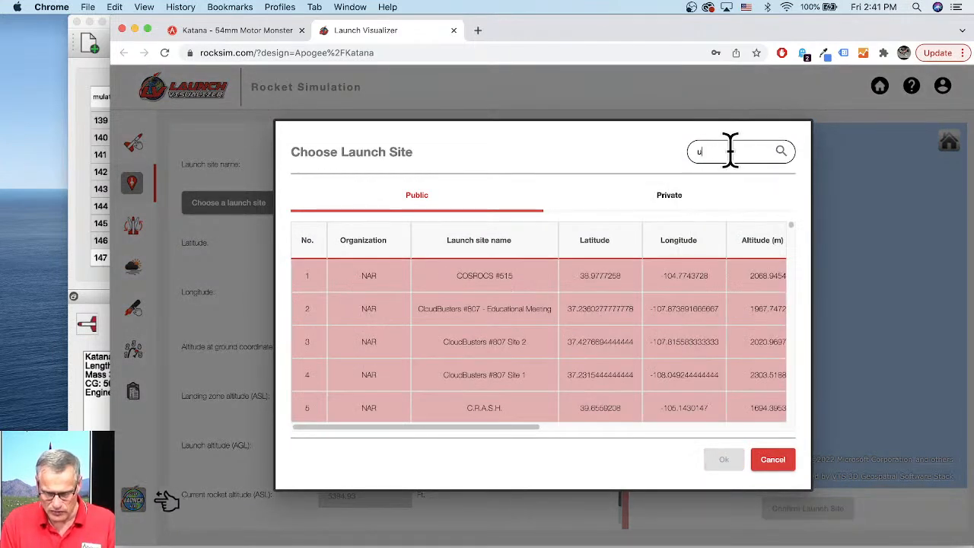
pyautogui.write('tah')
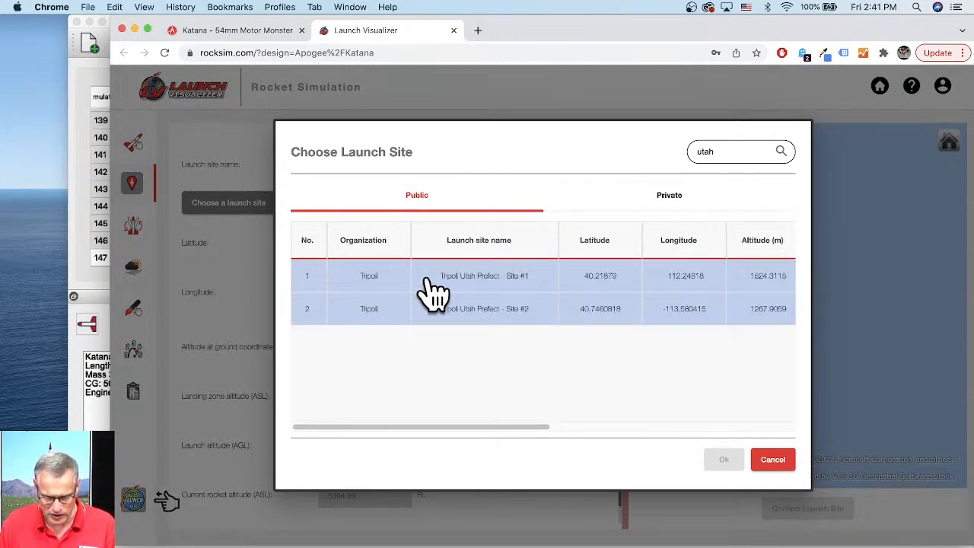
pyautogui.click(495, 288)
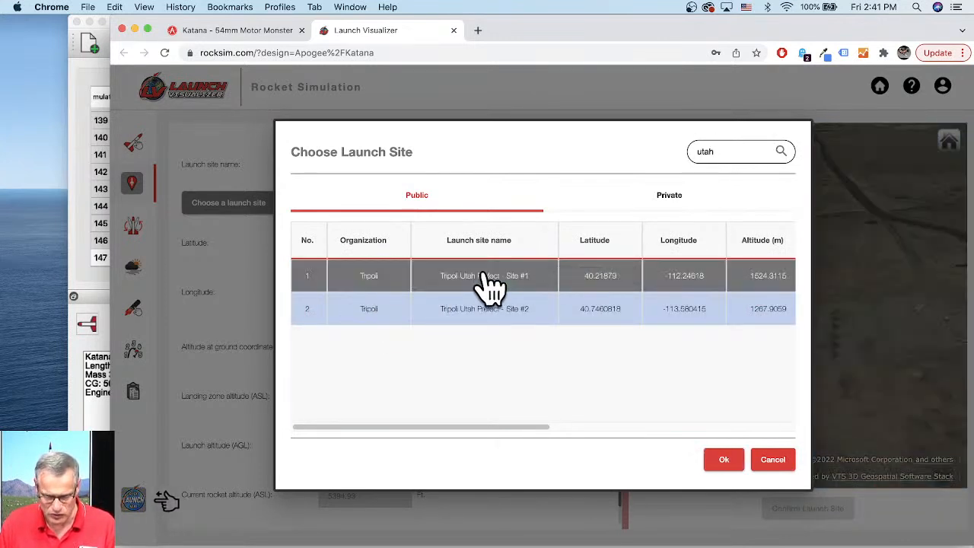
pyautogui.click(723, 460)
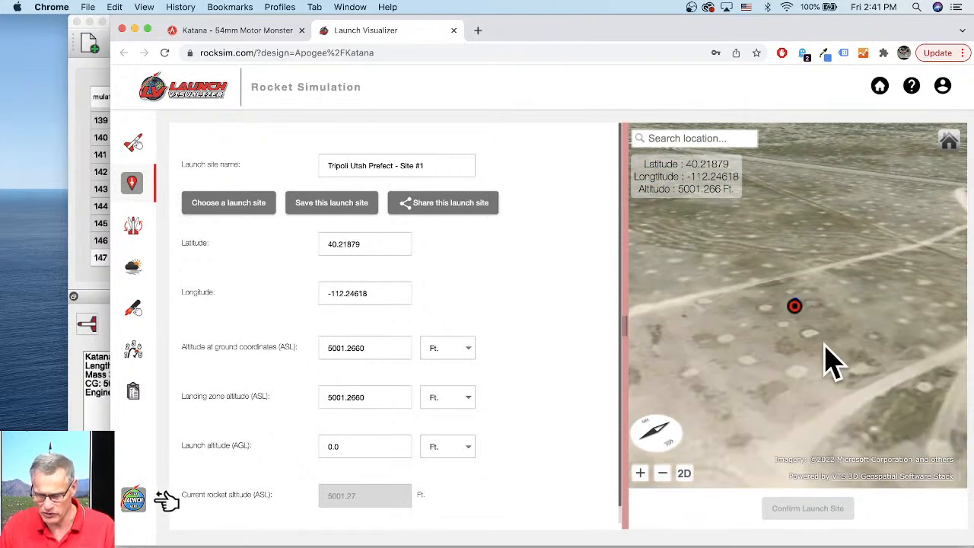
pyautogui.scroll(-5, 831, 362)
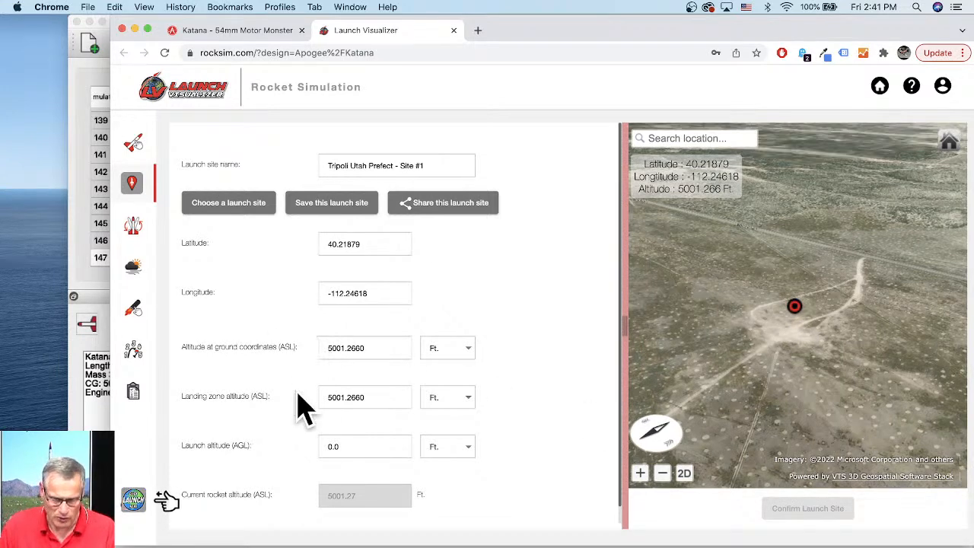
# - Run the Katana flight simulation at the new launch site
pyautogui.click(138, 504)
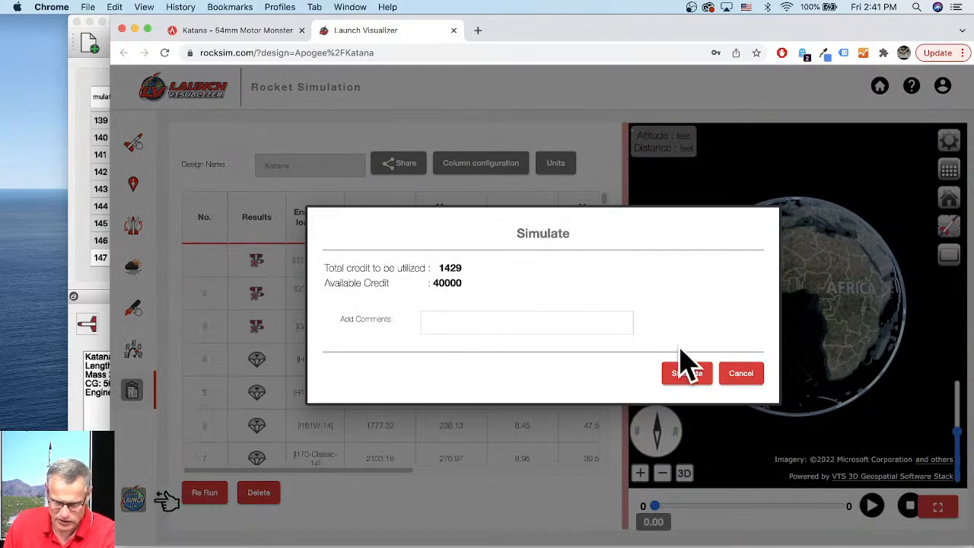
pyautogui.click(687, 373)
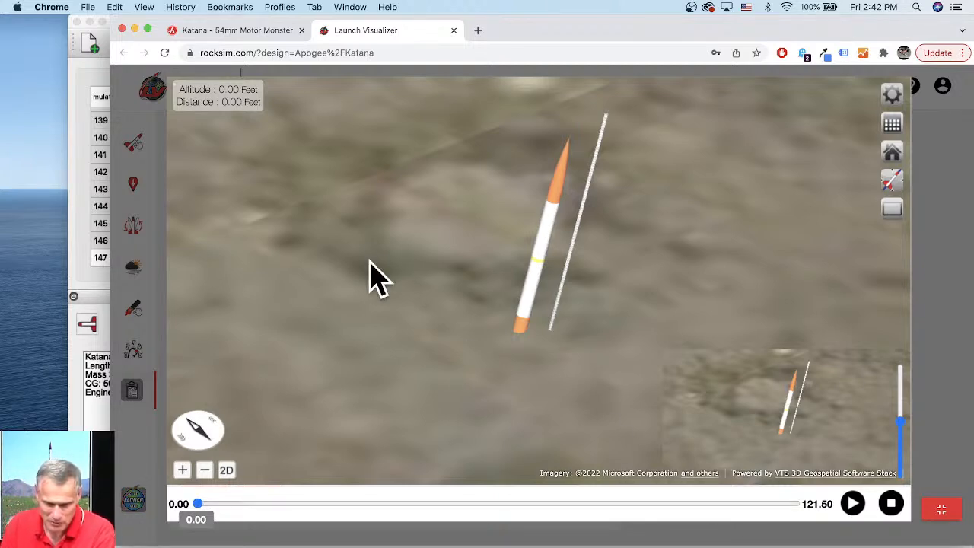
pyautogui.scroll(-5, 475, 242)
pyautogui.scroll(-3, 617, 285)
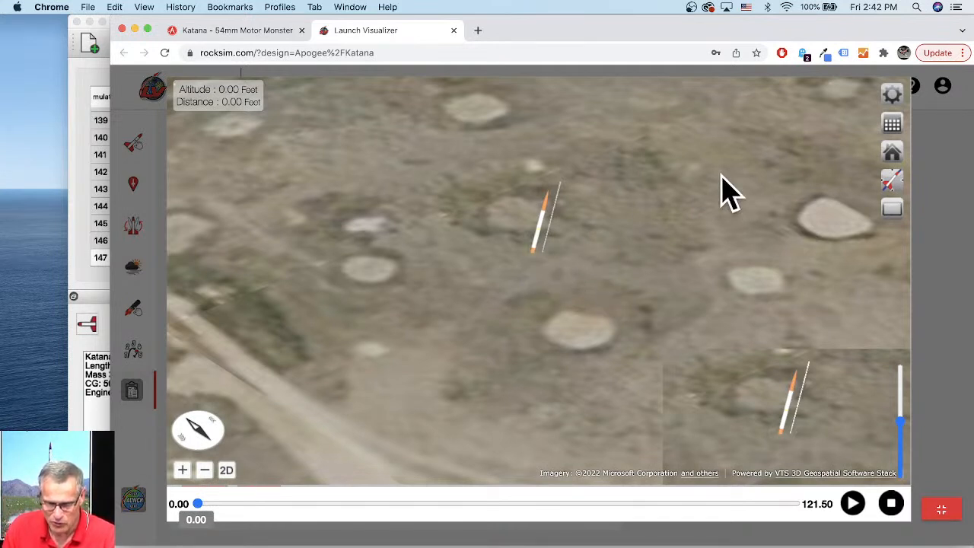
# - Adjust the Ground Elevation Adjustment slider in the Flight Profile Preferences and apply it
pyautogui.click(894, 95)
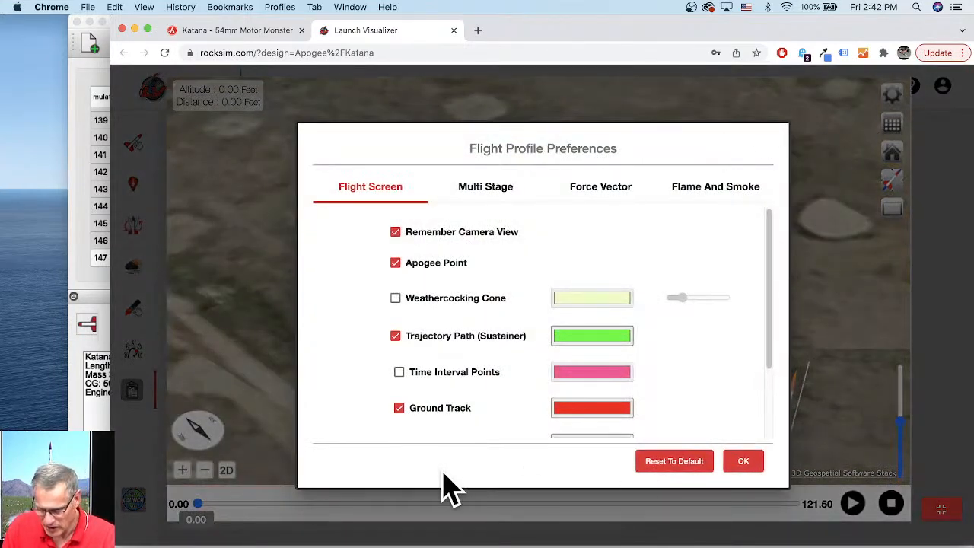
pyautogui.moveTo(111, 544); pyautogui.dragTo(63, 544)
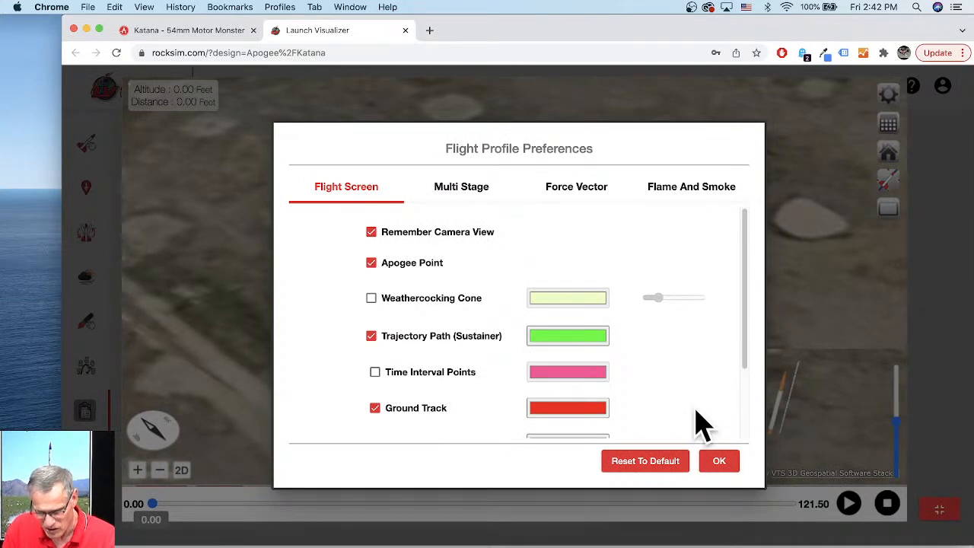
pyautogui.moveTo(742, 256); pyautogui.dragTo(751, 342)
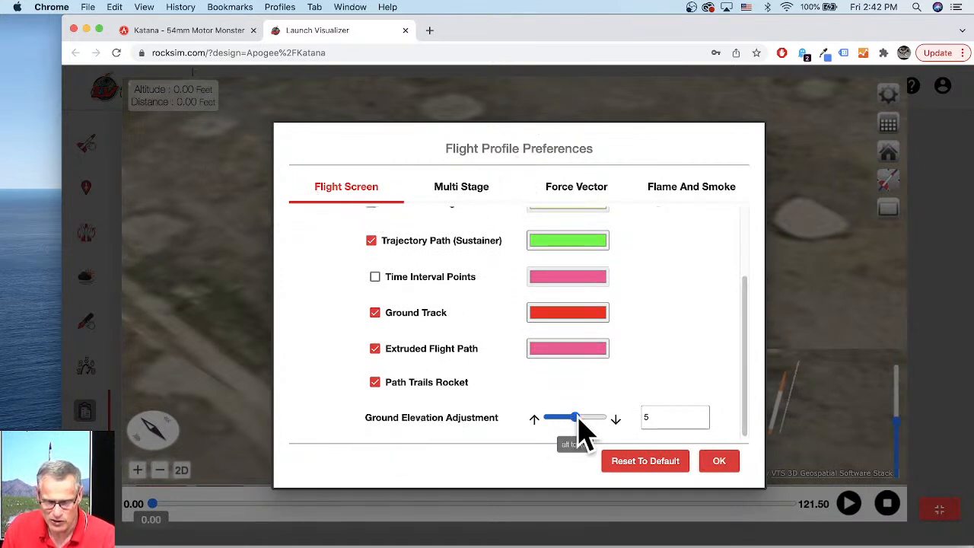
pyautogui.moveTo(575, 416); pyautogui.dragTo(588, 416)
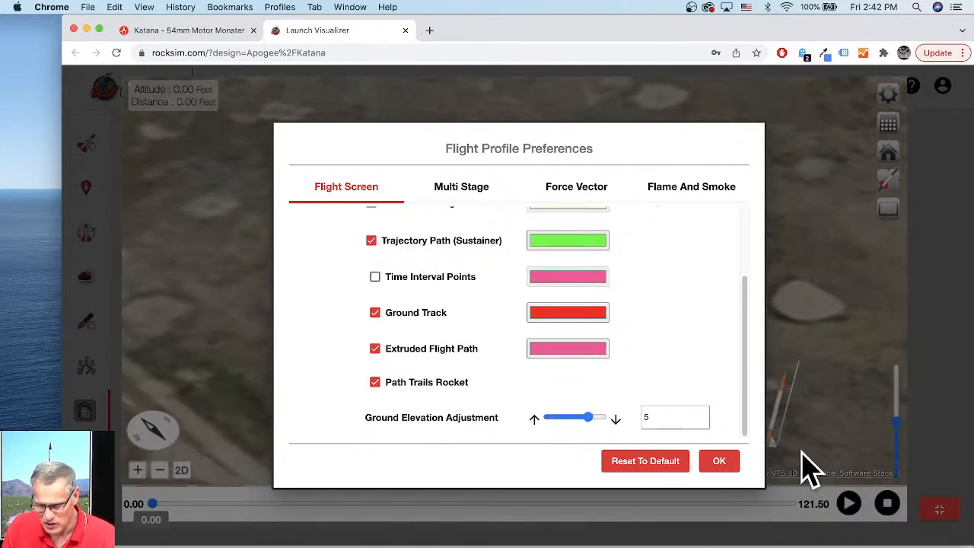
pyautogui.moveTo(591, 420)
pyautogui.mouseDown()
pyautogui.moveTo(574, 424)
pyautogui.moveTo(586, 424)
pyautogui.mouseUp()
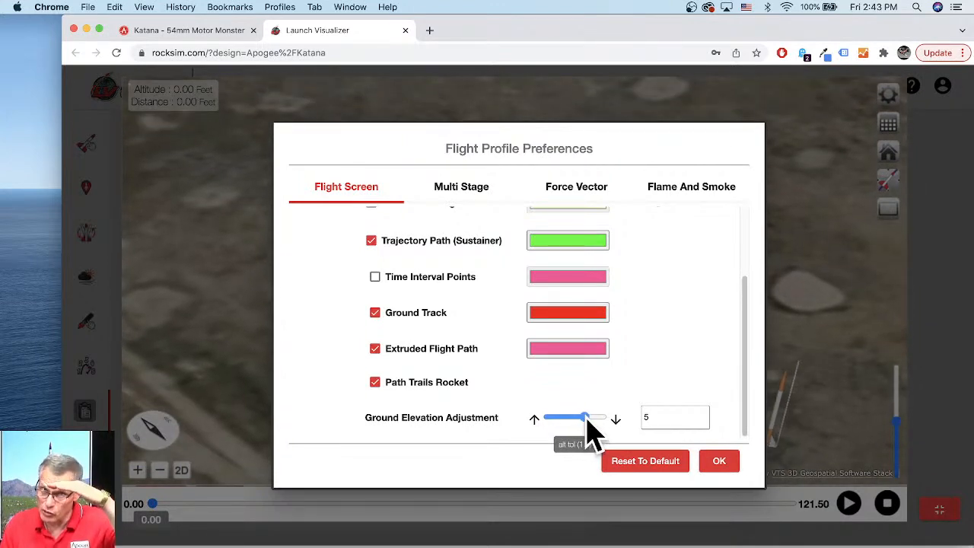
pyautogui.moveTo(588, 420); pyautogui.dragTo(599, 421)
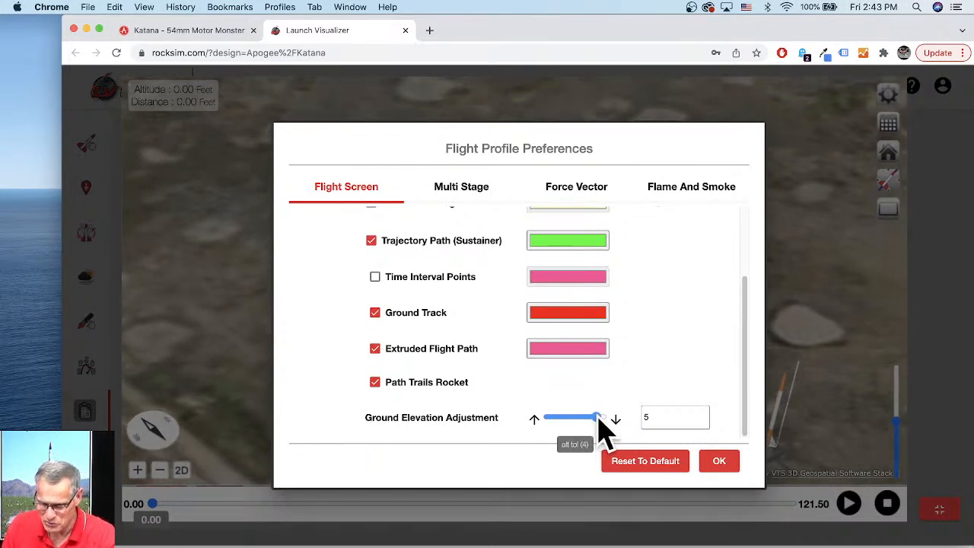
pyautogui.click(719, 461)
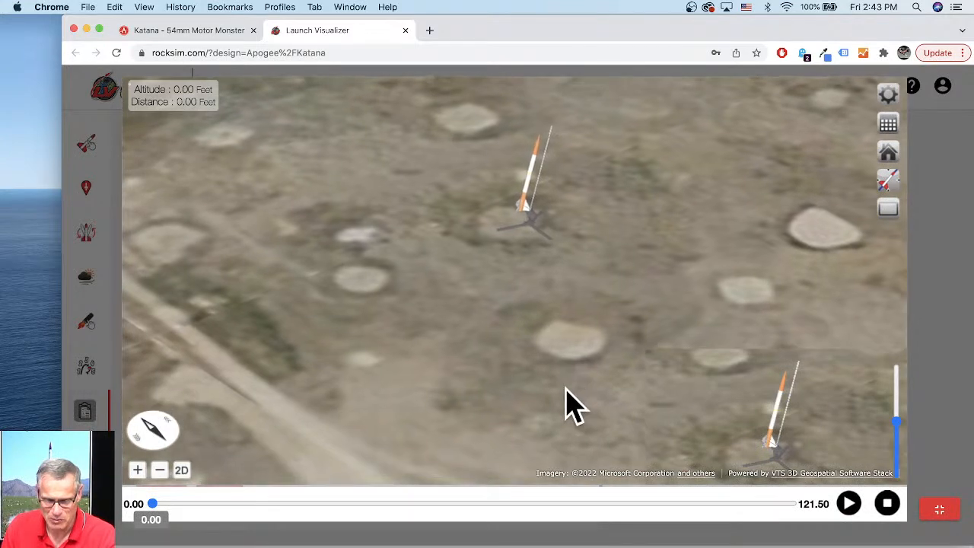
# - Switch to the overview camera and play the flight animation, pausing near apogee
pyautogui.click(892, 206)
pyautogui.click(801, 212)
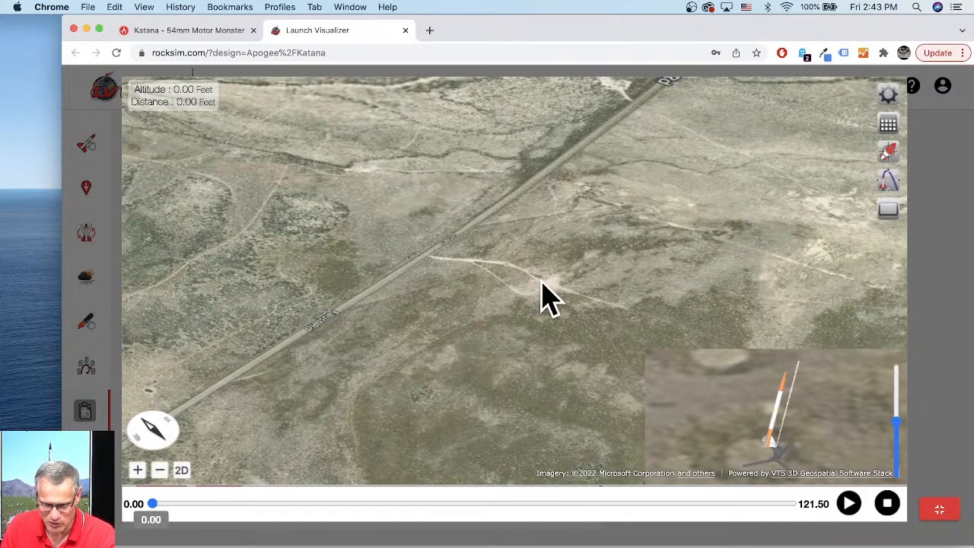
pyautogui.click(850, 503)
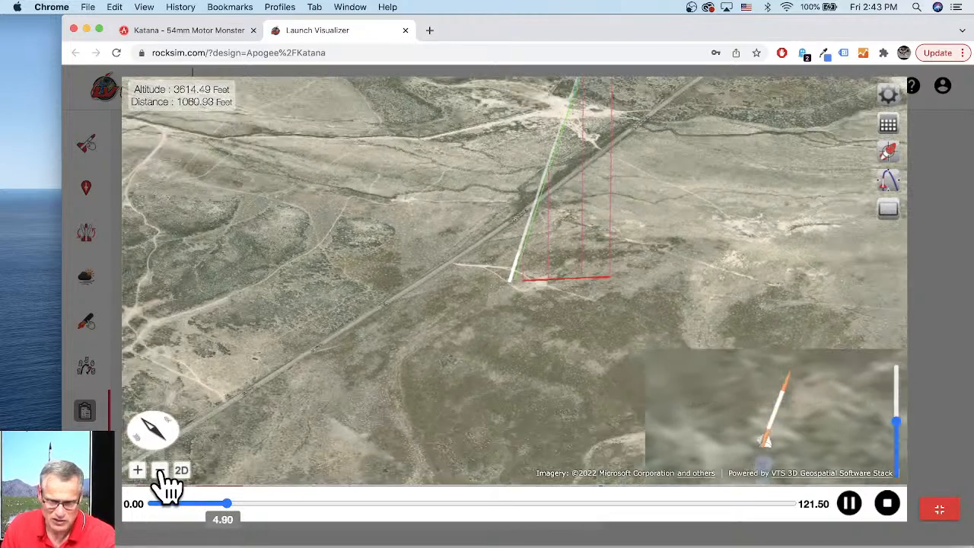
pyautogui.click(160, 471)
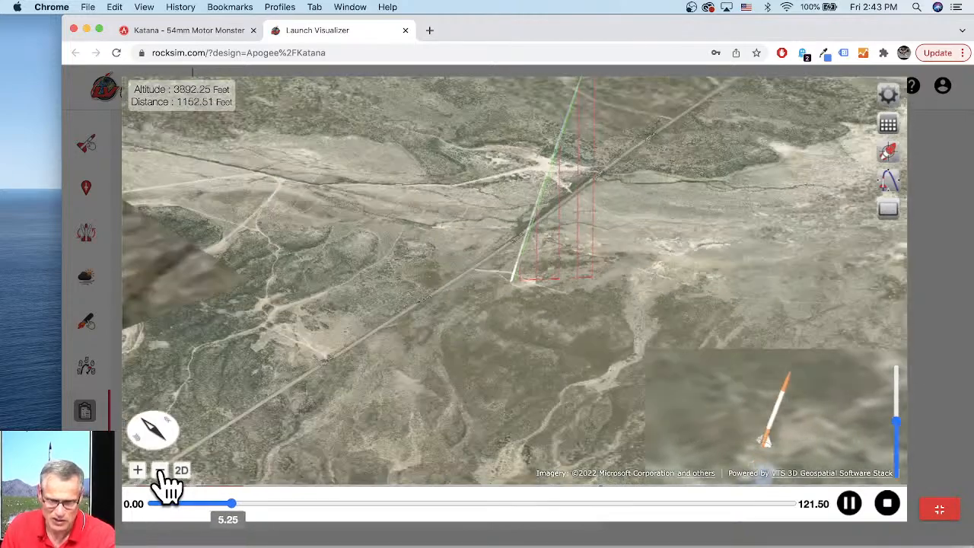
pyautogui.click(160, 472)
pyautogui.click(159, 472)
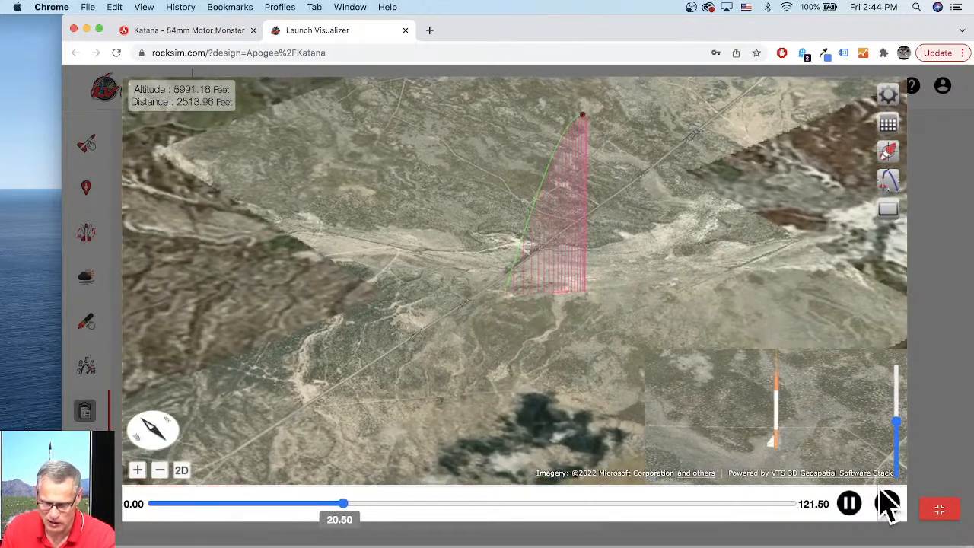
pyautogui.click(849, 503)
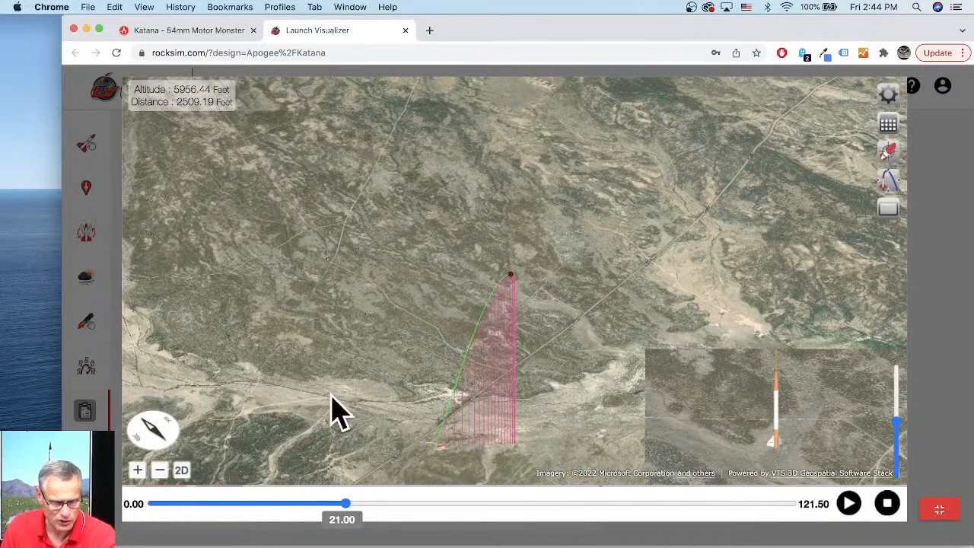
# - Examine the flight path around apogee and scrub the timeline to about 42 seconds
pyautogui.click(138, 473)
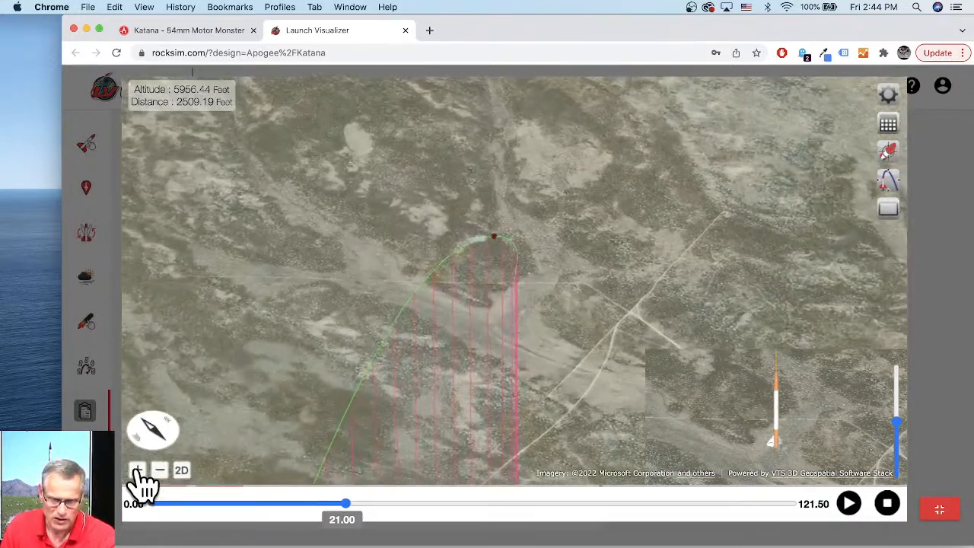
pyautogui.click(138, 473)
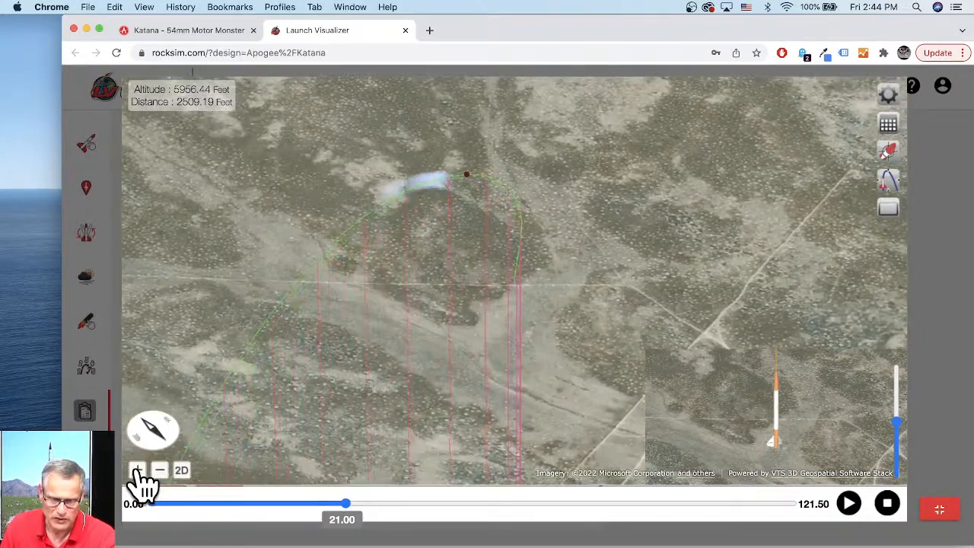
pyautogui.click(138, 472)
pyautogui.click(137, 472)
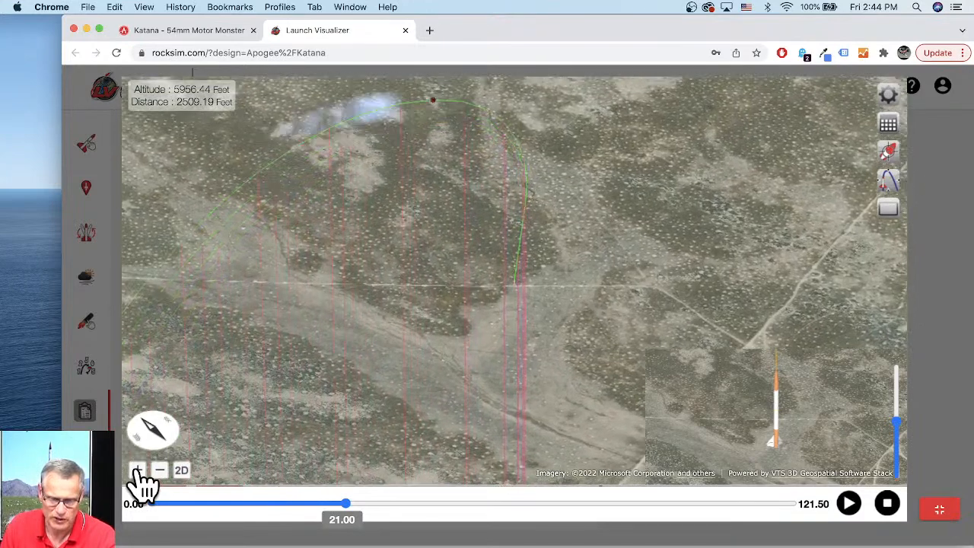
pyautogui.click(138, 473)
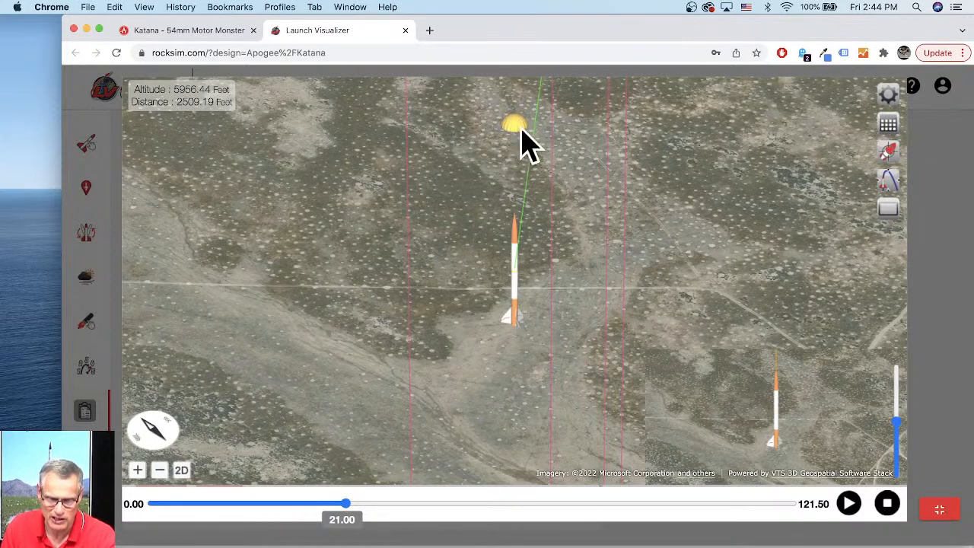
pyautogui.click(160, 477)
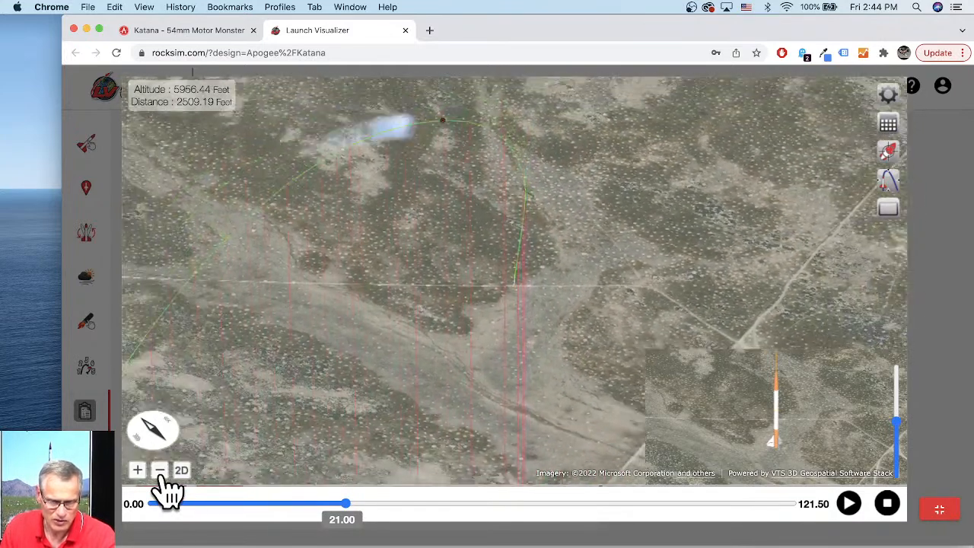
pyautogui.click(160, 474)
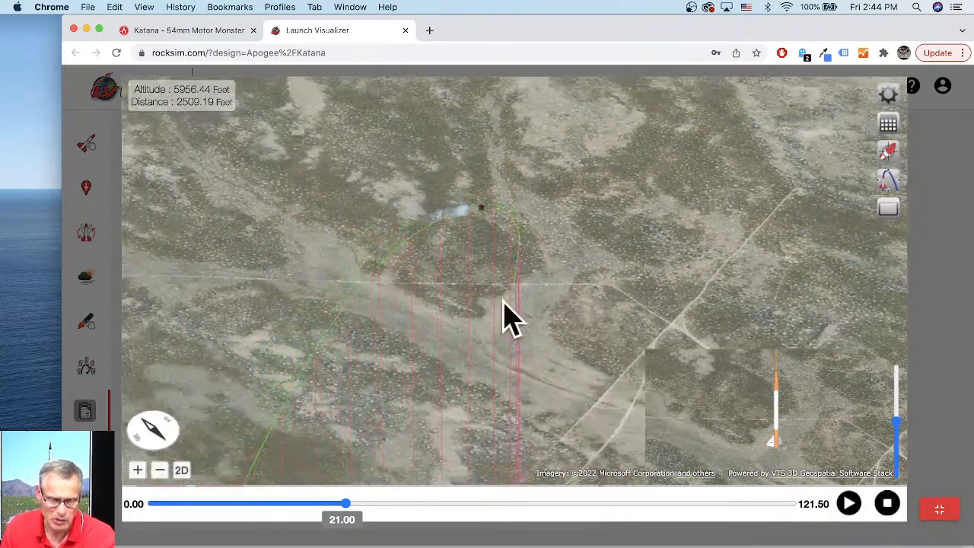
pyautogui.moveTo(510, 319); pyautogui.dragTo(515, 287)
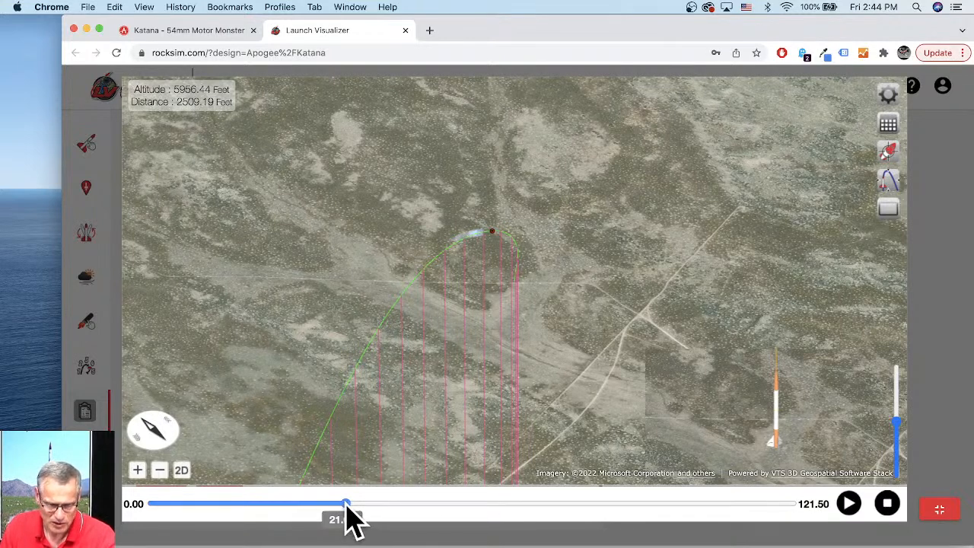
pyautogui.click(442, 520)
pyautogui.click(582, 520)
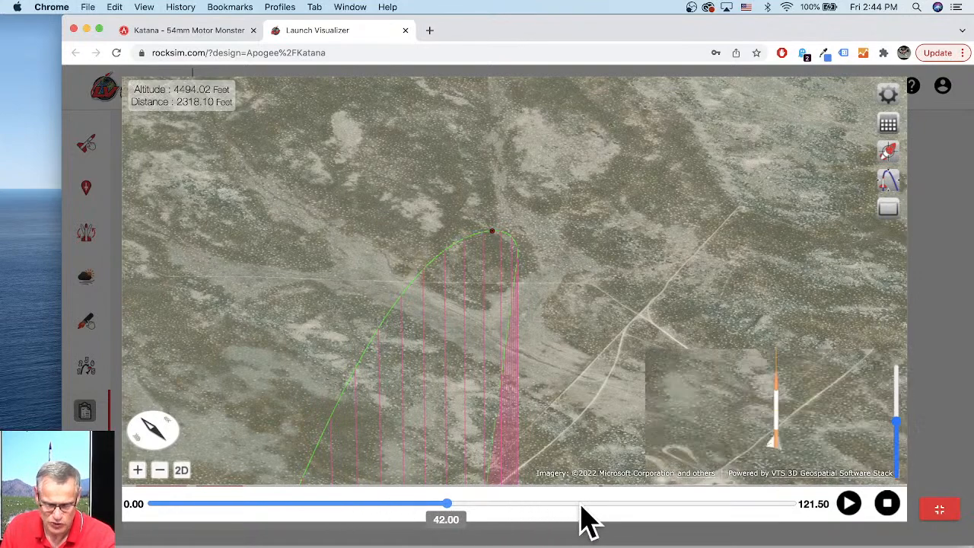
# - Scrub the flight timeline forward through the descent to about 100 seconds
pyautogui.click(608, 504)
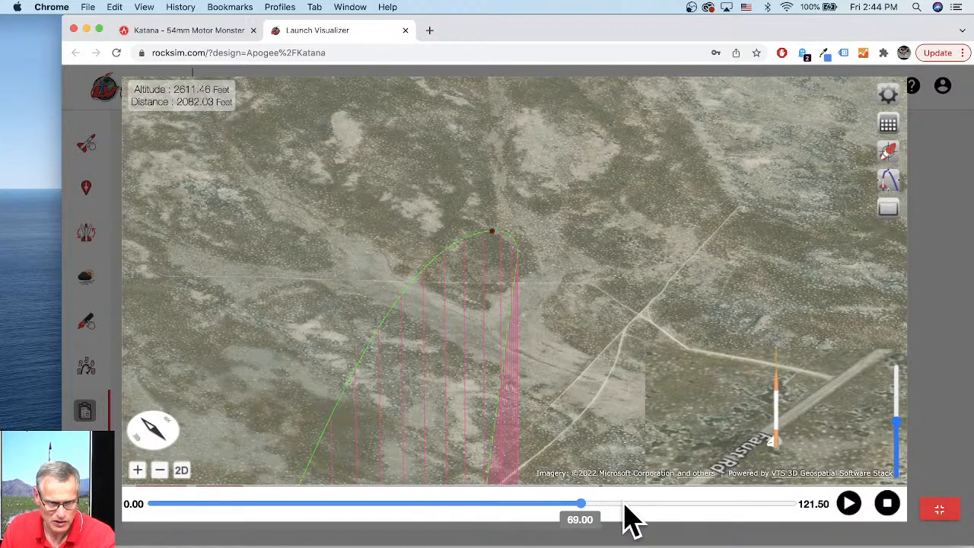
pyautogui.click(630, 505)
pyautogui.click(653, 505)
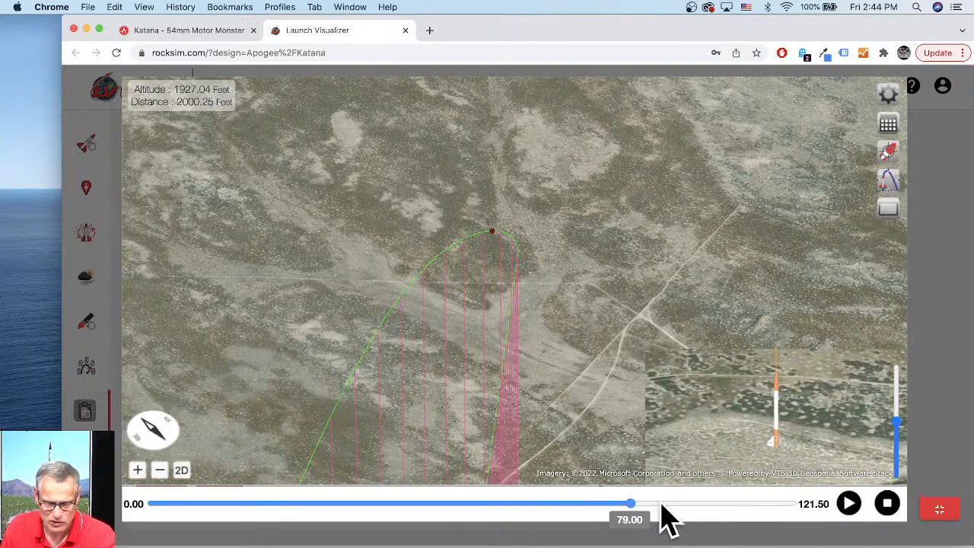
pyautogui.click(682, 505)
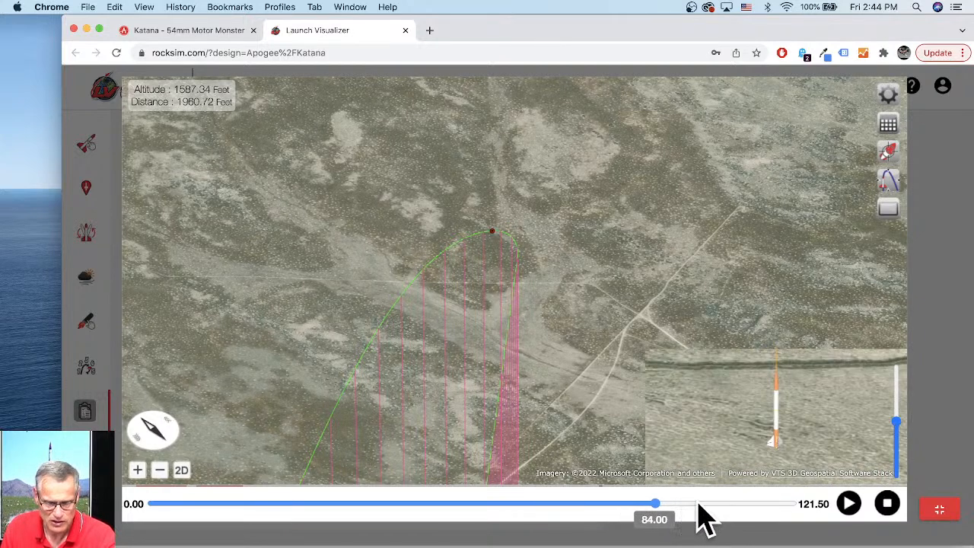
pyautogui.click(707, 506)
pyautogui.click(720, 505)
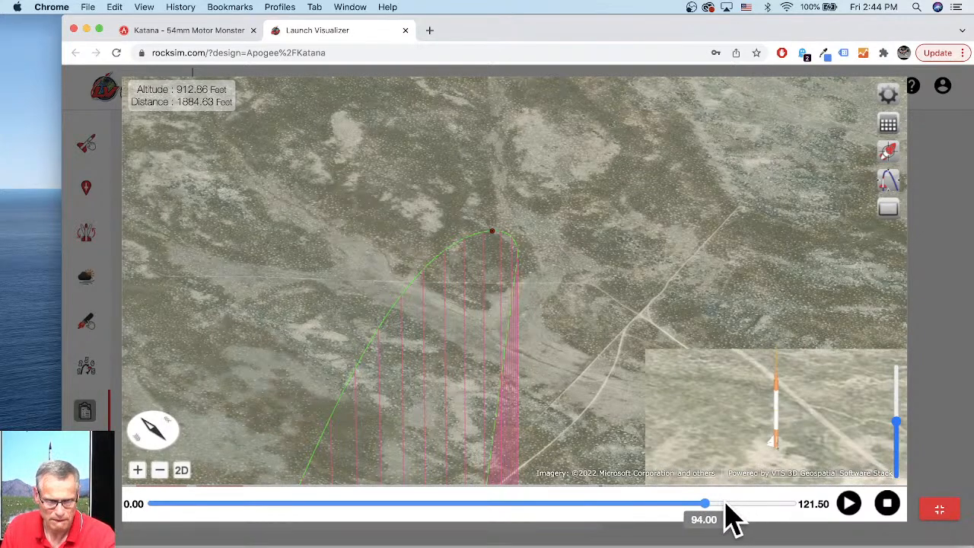
pyautogui.click(732, 505)
pyautogui.click(736, 505)
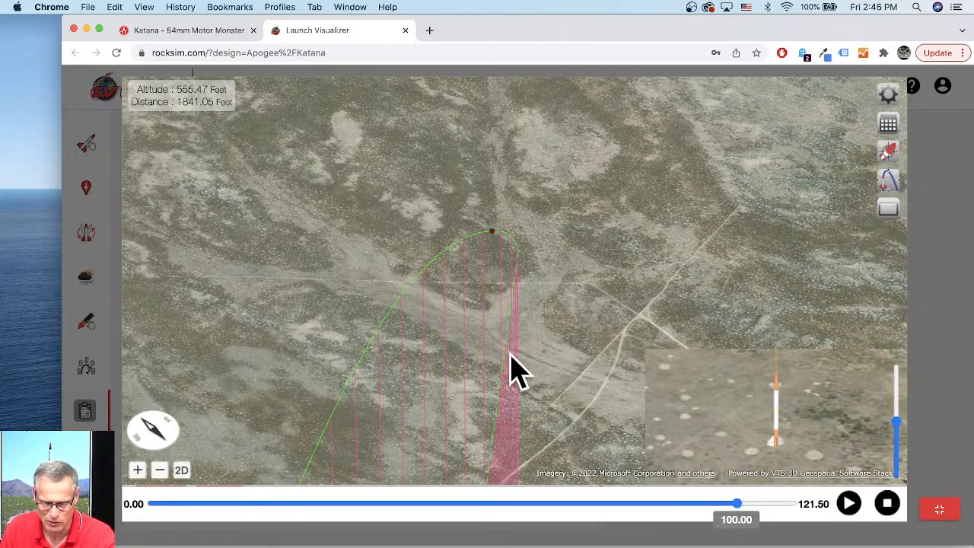
# - Switch the camera view and zoom and orbit around the descent path while advancing the timeline to touchdown
pyautogui.click(886, 152)
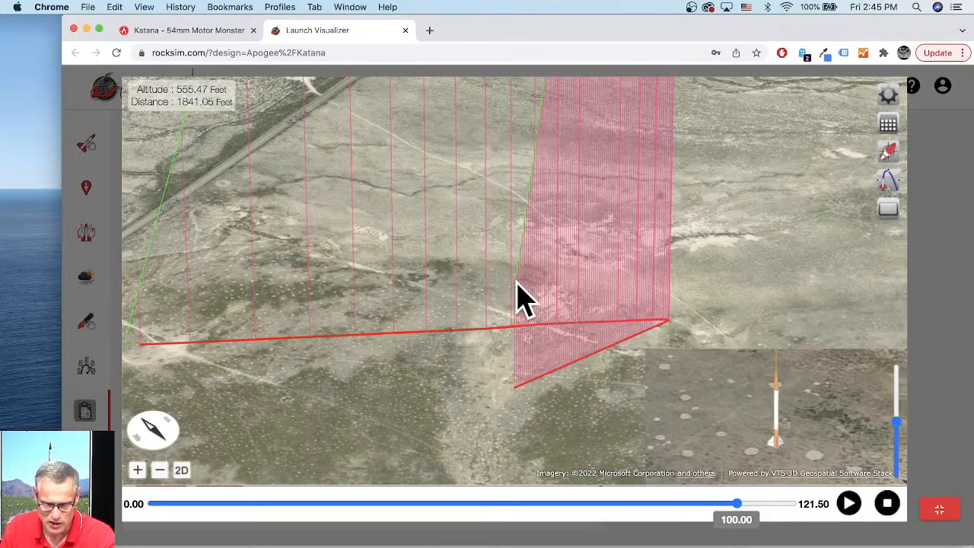
pyautogui.click(137, 471)
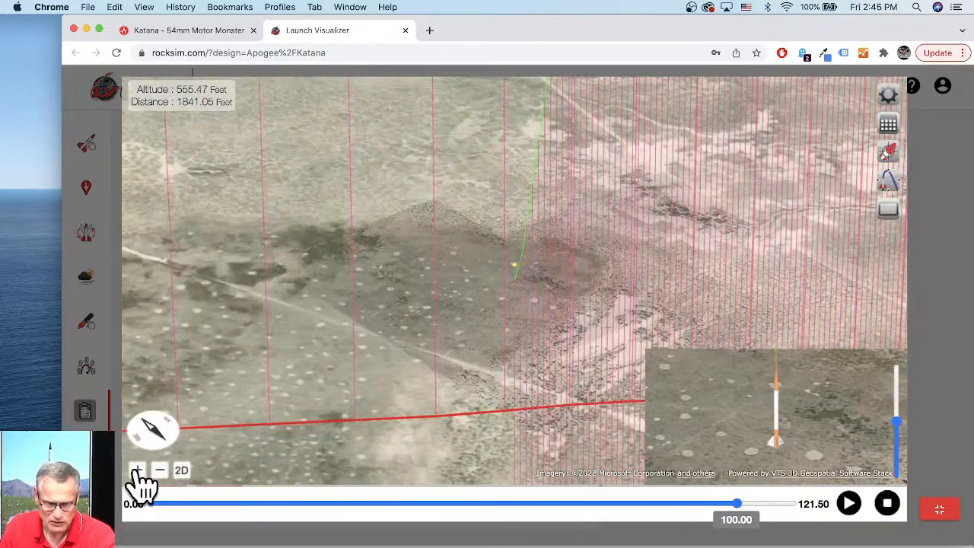
pyautogui.click(138, 471)
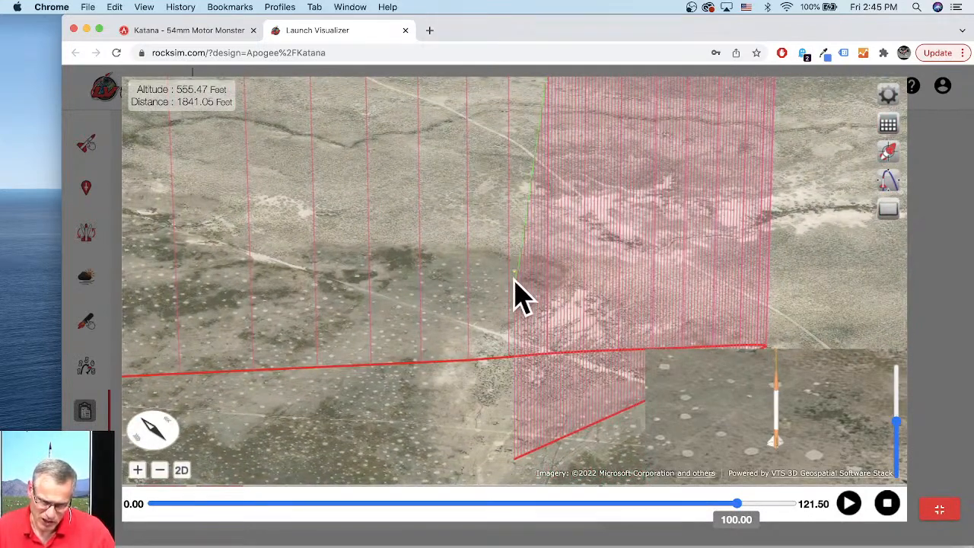
pyautogui.moveTo(555, 419); pyautogui.dragTo(422, 381)
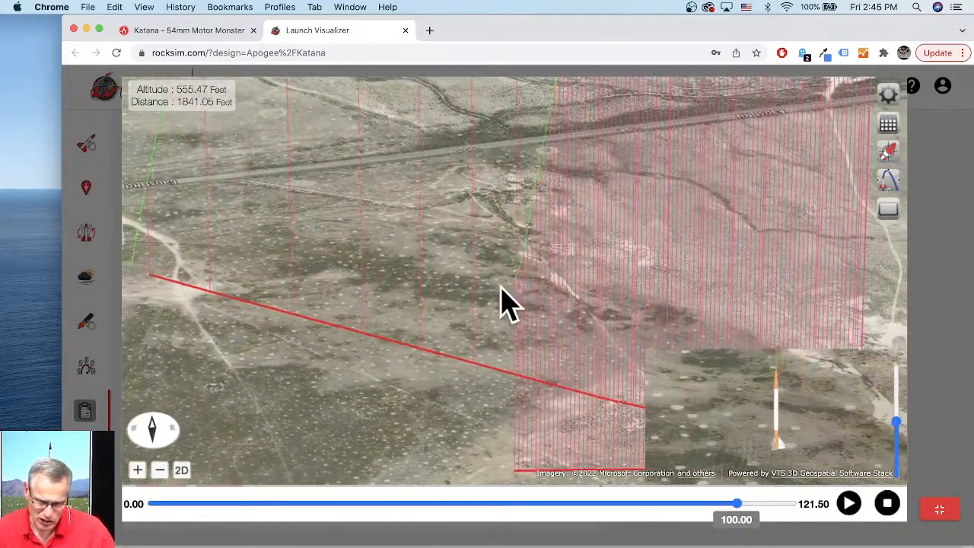
pyautogui.click(737, 502)
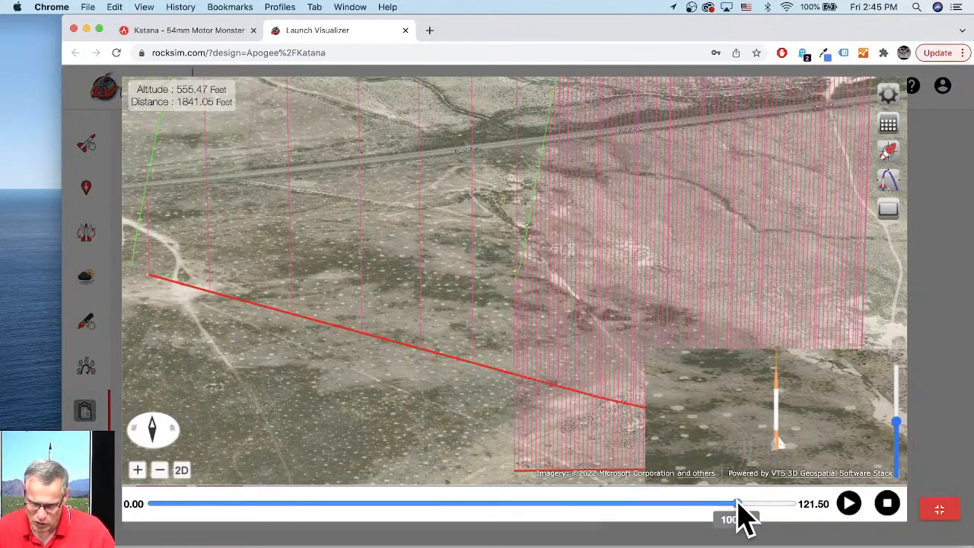
pyautogui.press('Right')
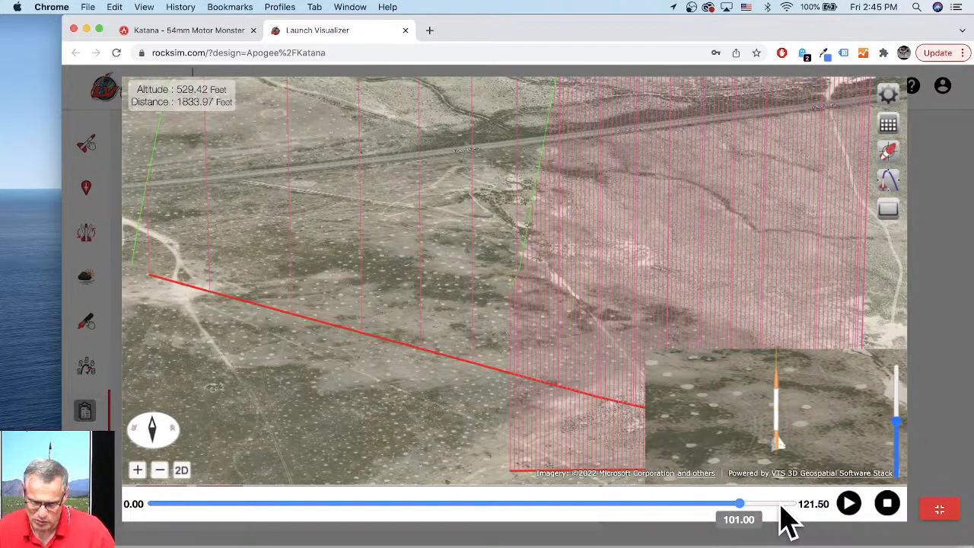
pyautogui.moveTo(791, 504); pyautogui.dragTo(799, 505)
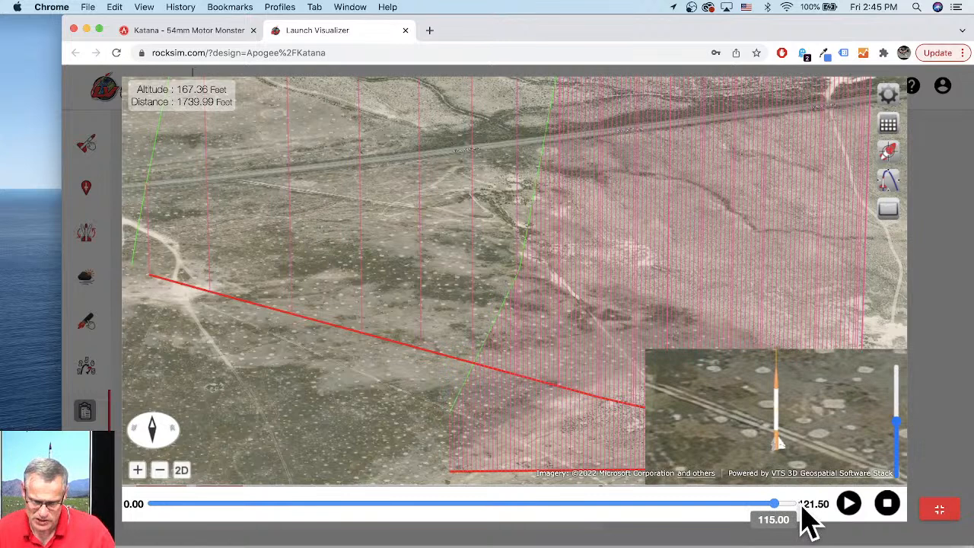
pyautogui.click(801, 508)
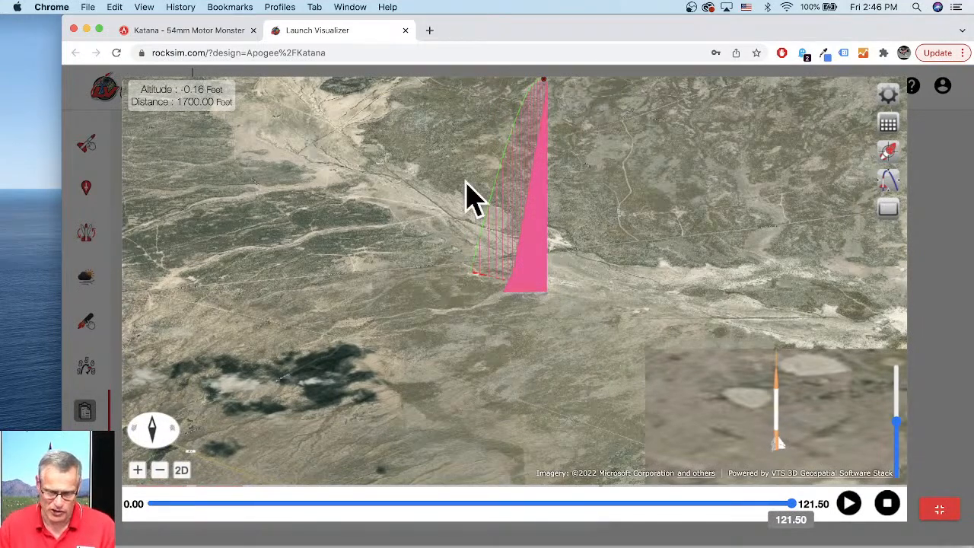
pyautogui.moveTo(539, 352); pyautogui.dragTo(632, 350)
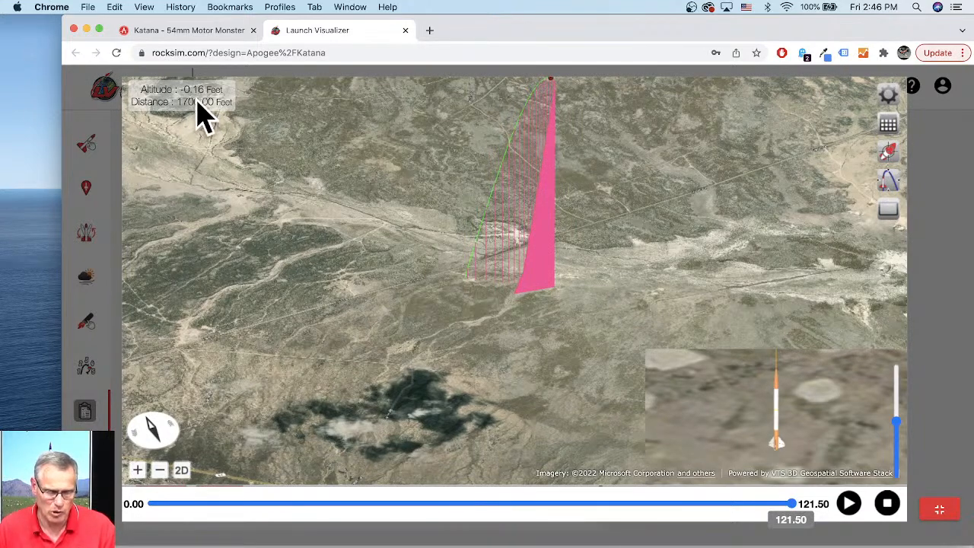
pyautogui.moveTo(508, 318); pyautogui.dragTo(667, 296)
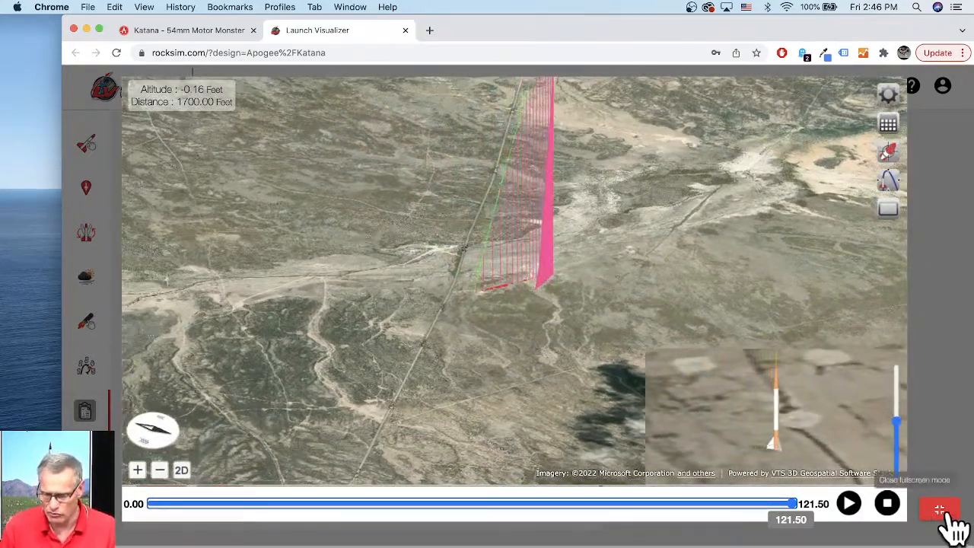
# - Leave fullscreen and in Flight Events set the 48" Parachute to Deploy at Apogee and the other Parachute to No event
pyautogui.click(940, 508)
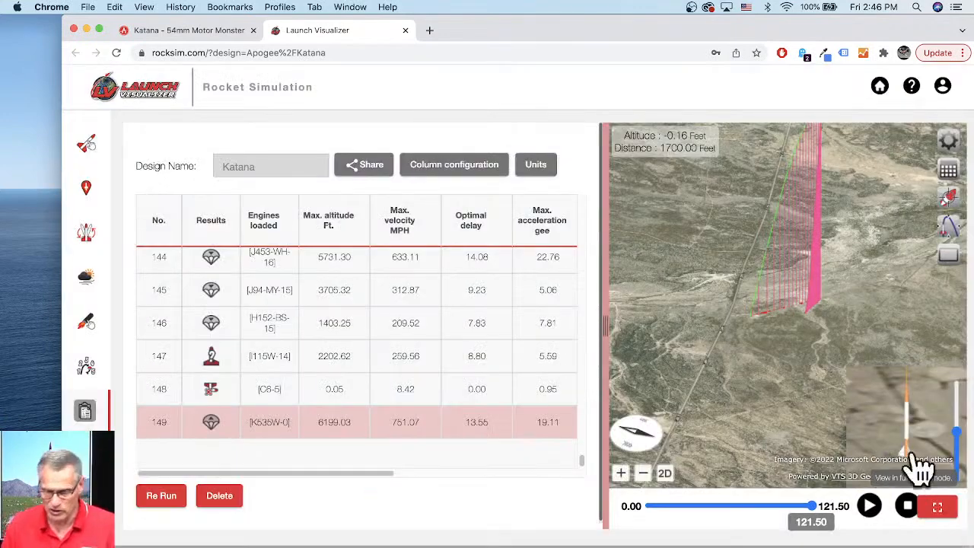
pyautogui.click(88, 369)
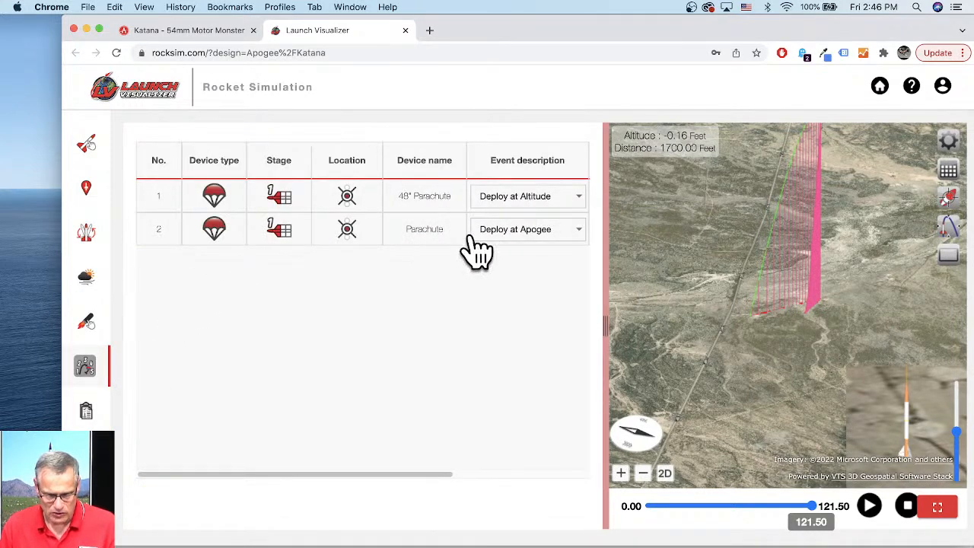
pyautogui.click(518, 234)
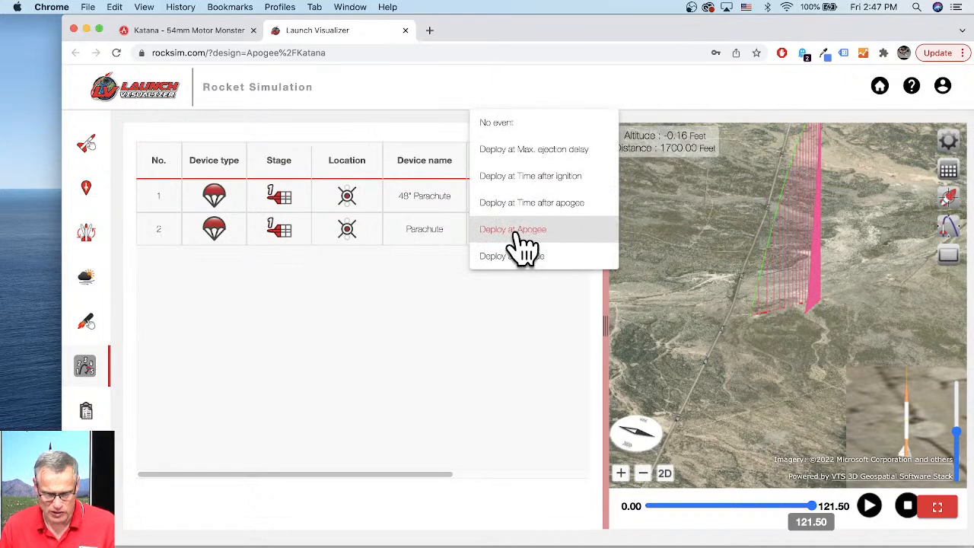
pyautogui.click(501, 125)
pyautogui.click(536, 199)
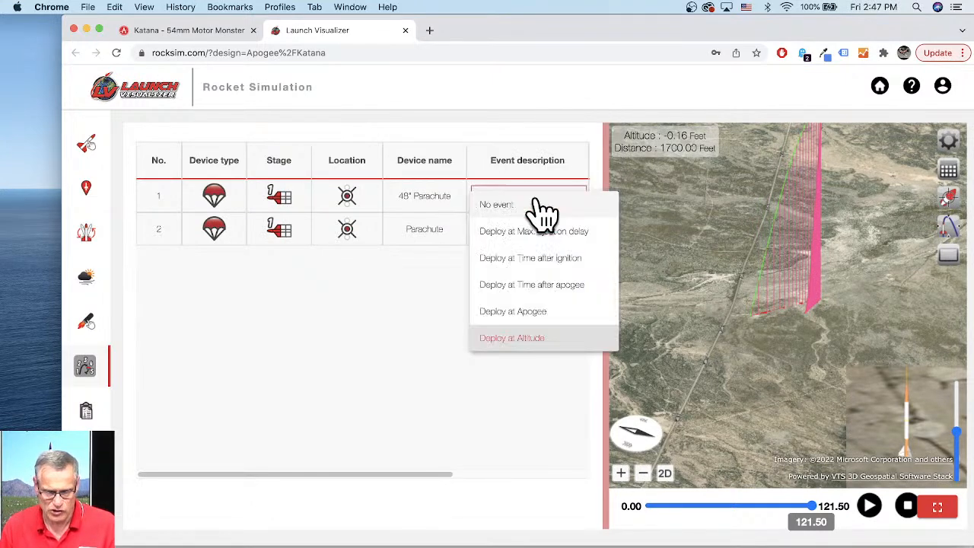
pyautogui.click(506, 314)
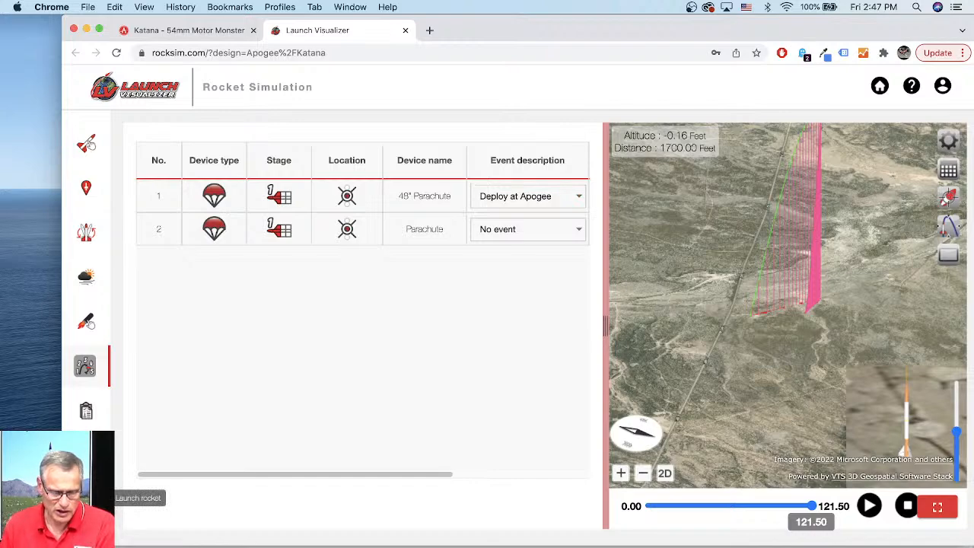
# - Launch the rocket and run the simulation again with the new parachute events
pyautogui.click(86, 498)
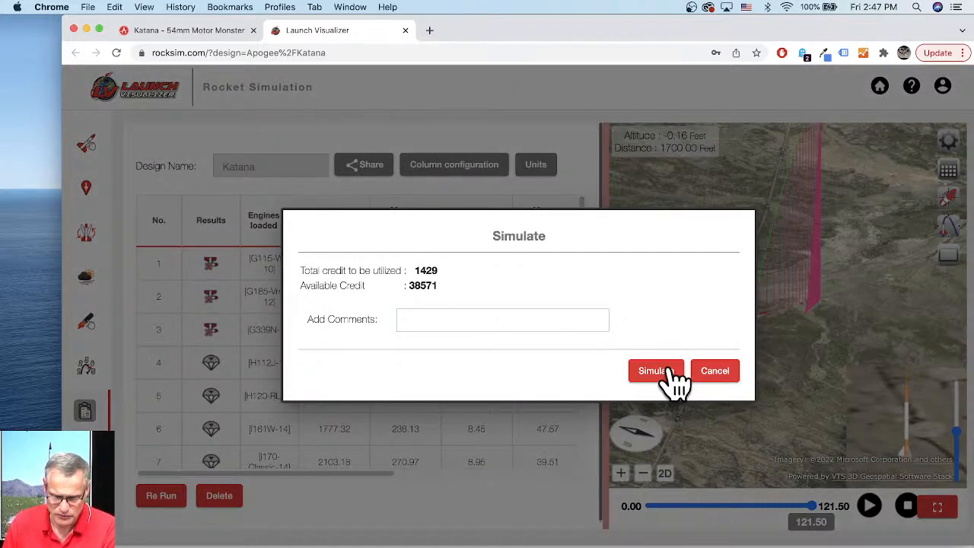
pyautogui.click(656, 372)
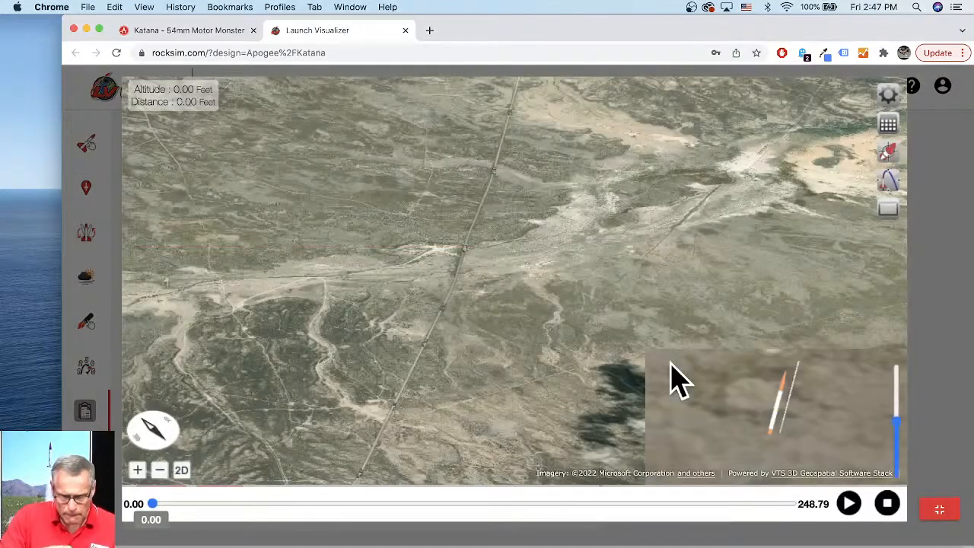
# - Play the new flight animation with a different camera view, pausing during the parachute descent
pyautogui.click(888, 156)
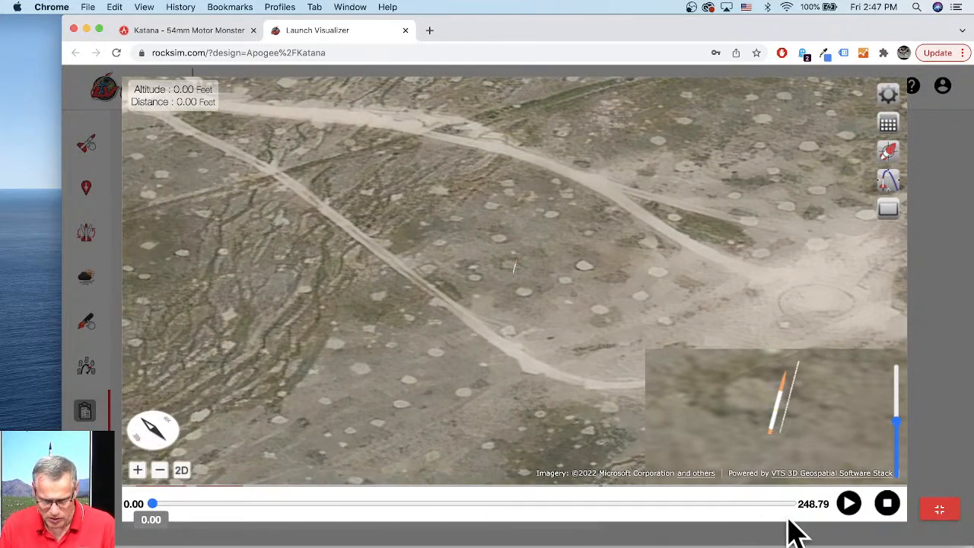
pyautogui.click(848, 503)
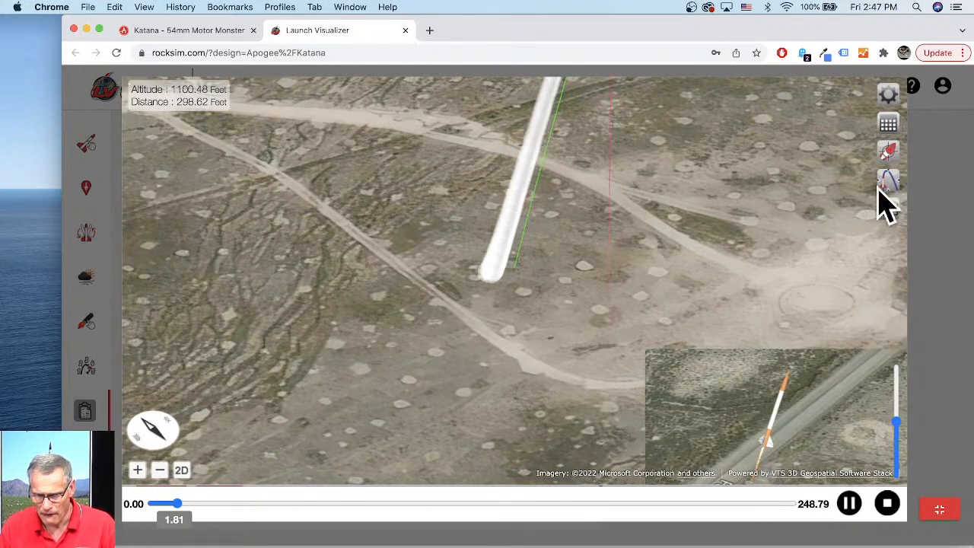
pyautogui.moveTo(882, 207)
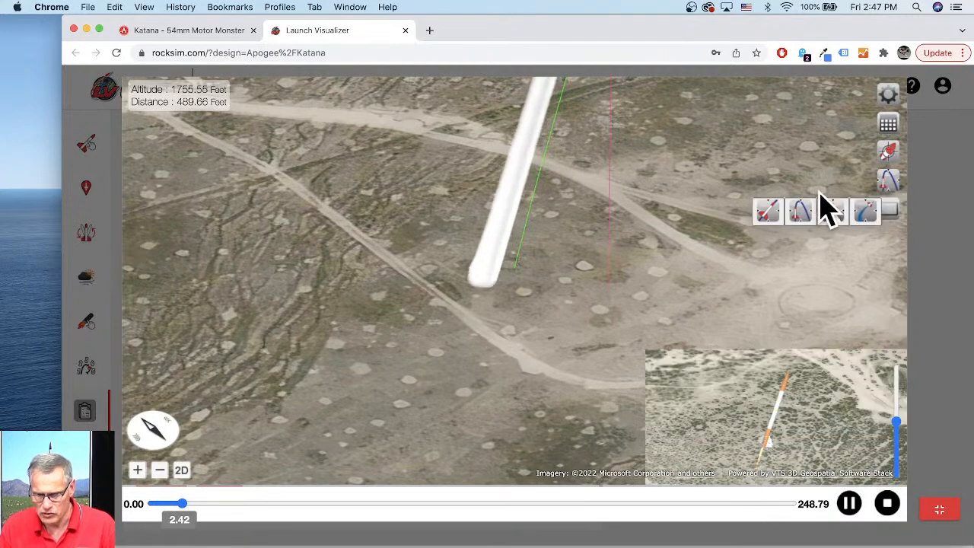
pyautogui.click(770, 213)
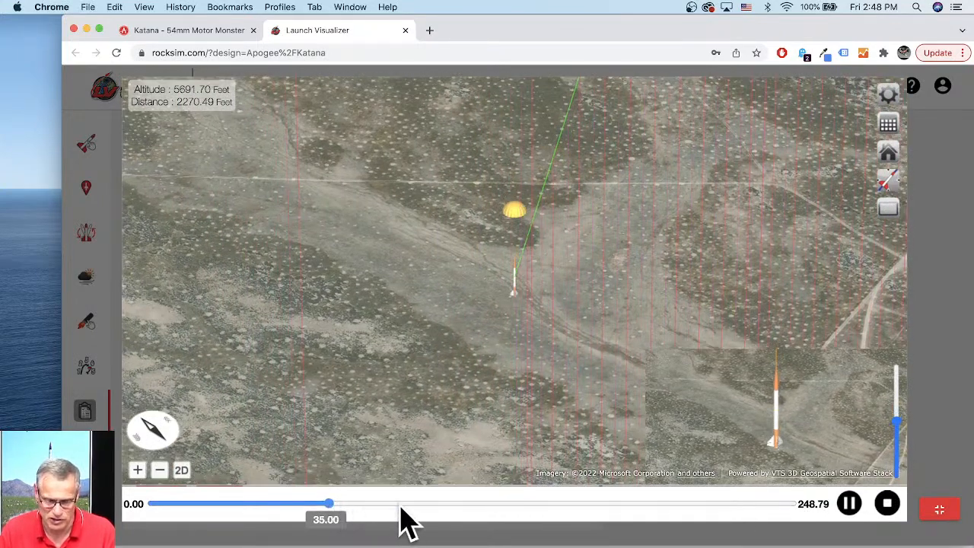
pyautogui.press('space')
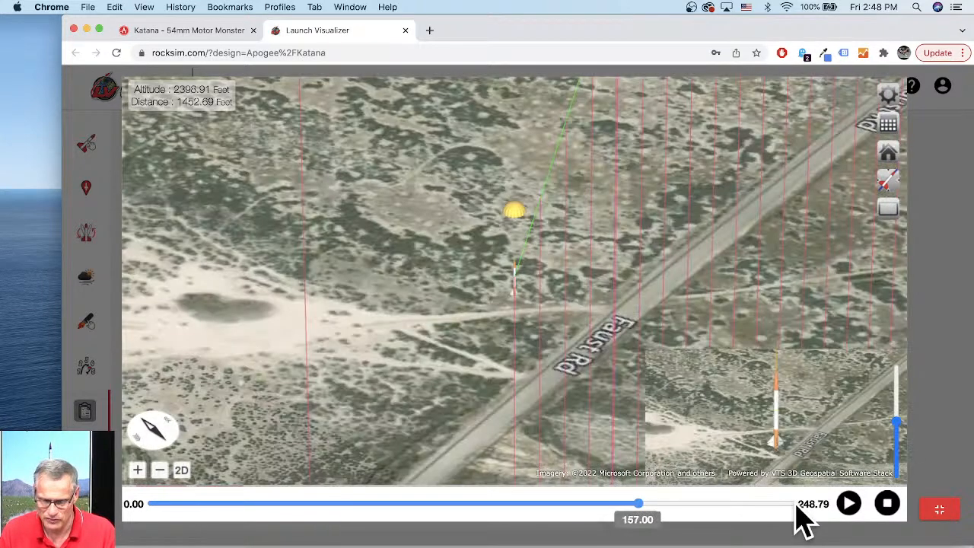
# - Jump to the end of the flight, inspect the drift path in 2D view, and leave fullscreen
pyautogui.click(795, 505)
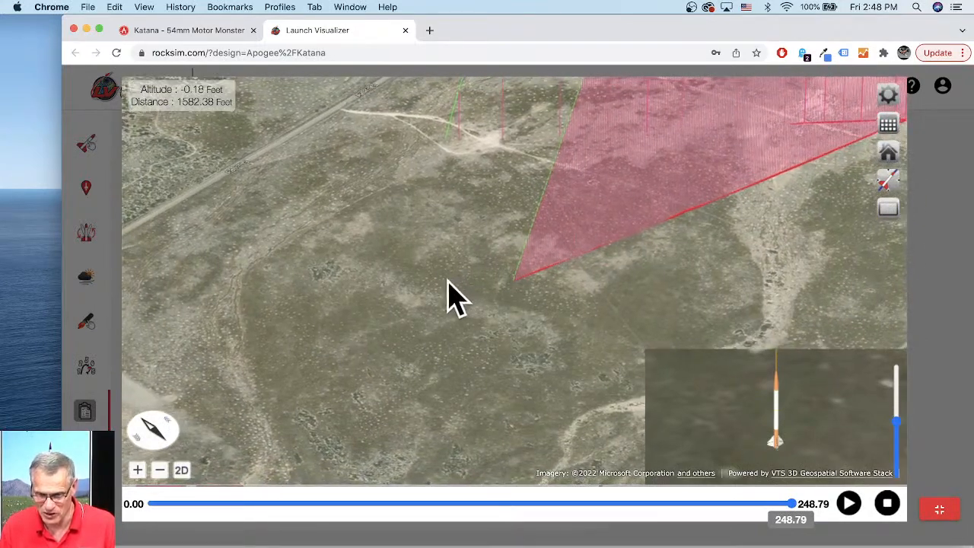
pyautogui.moveTo(434, 293); pyautogui.dragTo(426, 198)
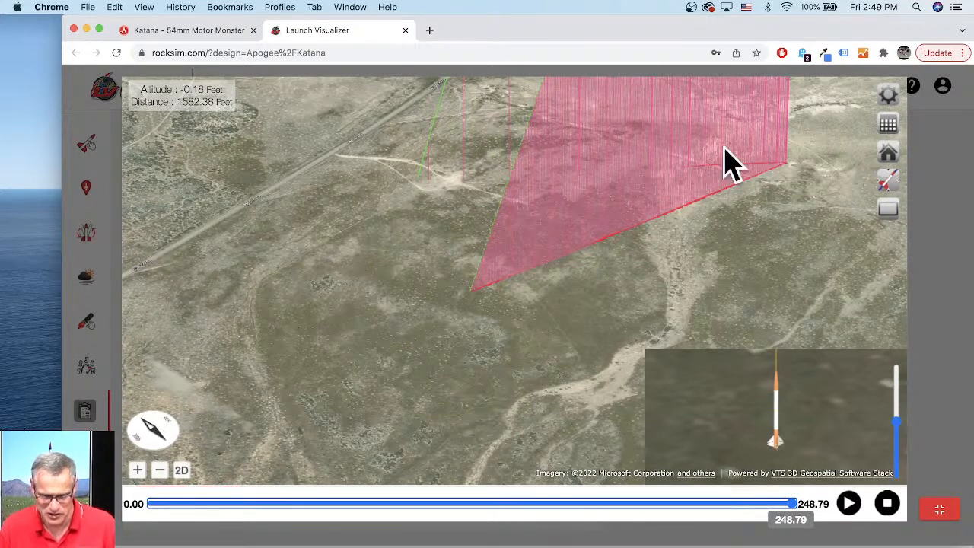
pyautogui.click(182, 472)
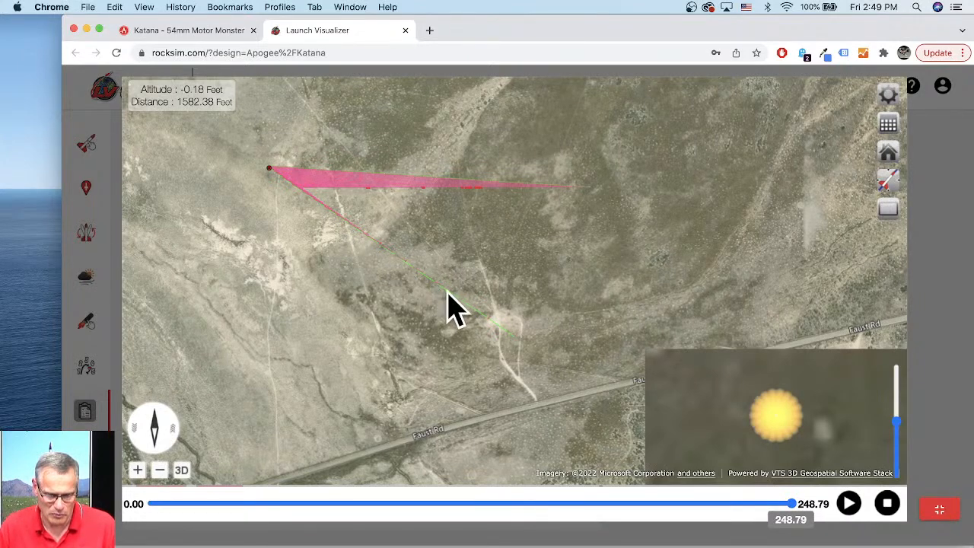
pyautogui.moveTo(406, 348); pyautogui.dragTo(418, 307)
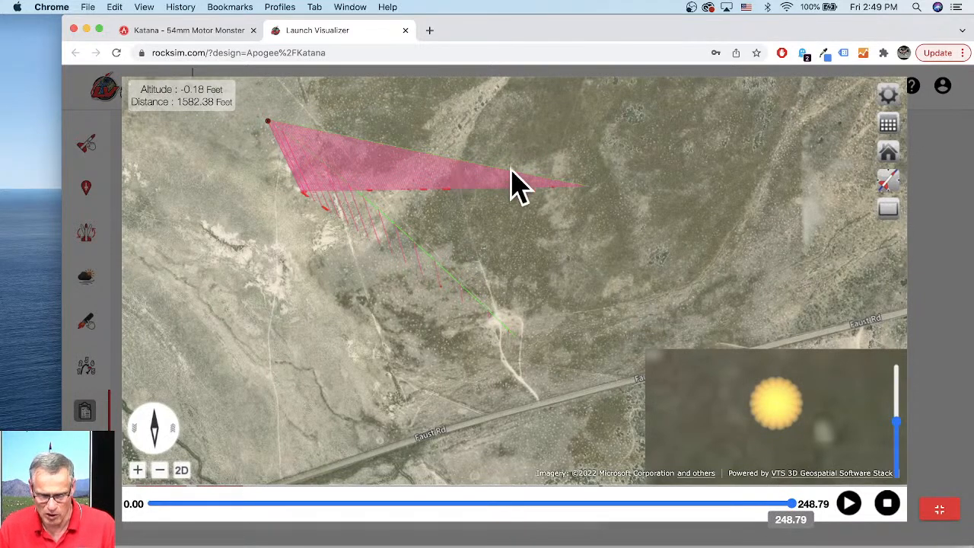
pyautogui.moveTo(572, 232); pyautogui.dragTo(563, 257)
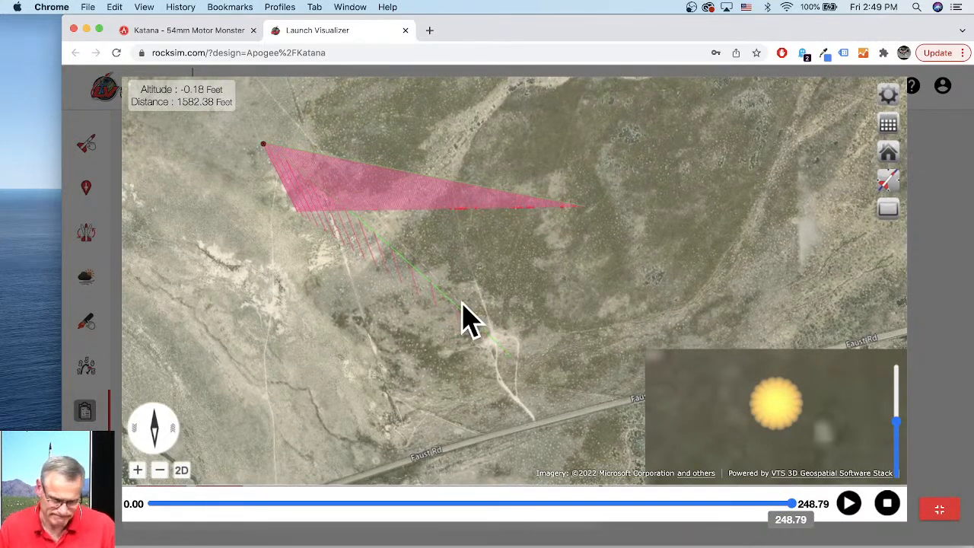
pyautogui.moveTo(458, 311); pyautogui.dragTo(487, 333)
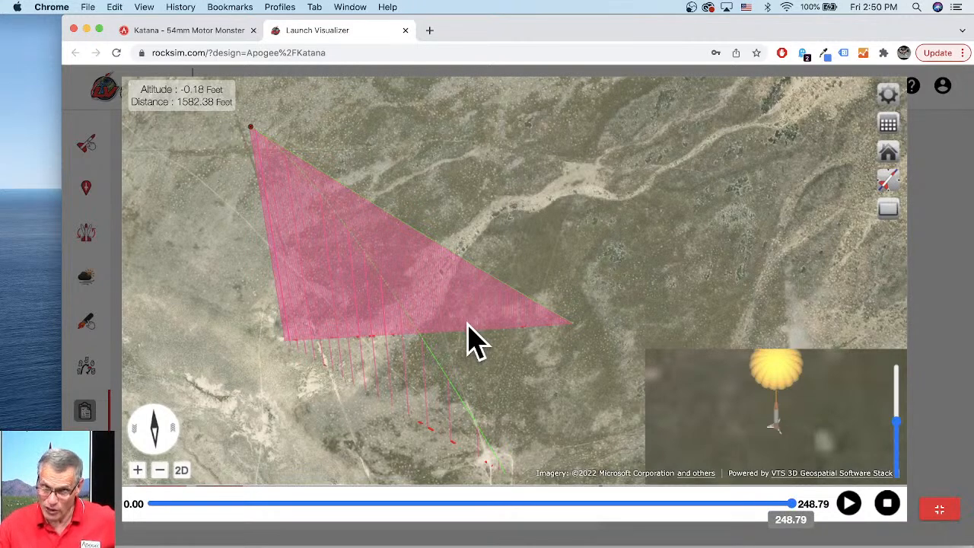
pyautogui.scroll(-5, 532, 324)
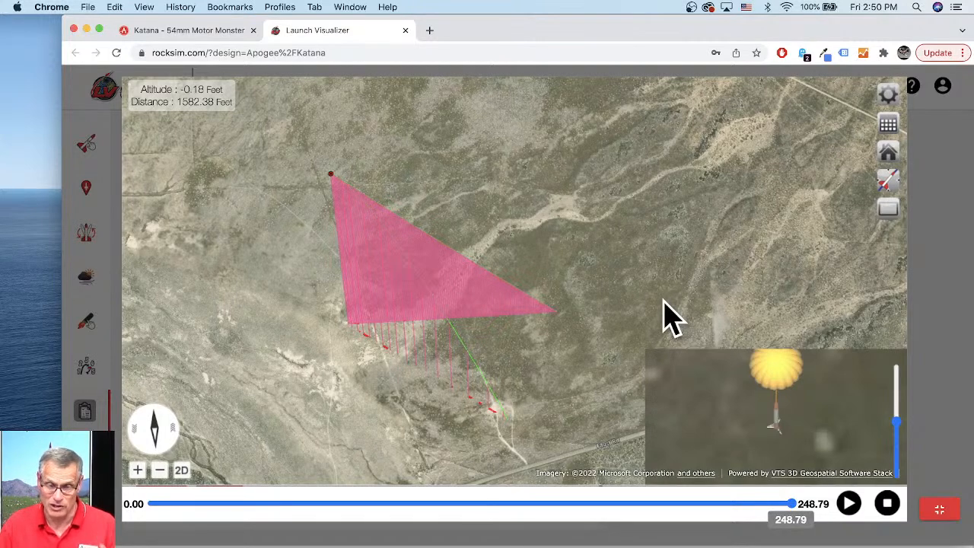
pyautogui.click(940, 509)
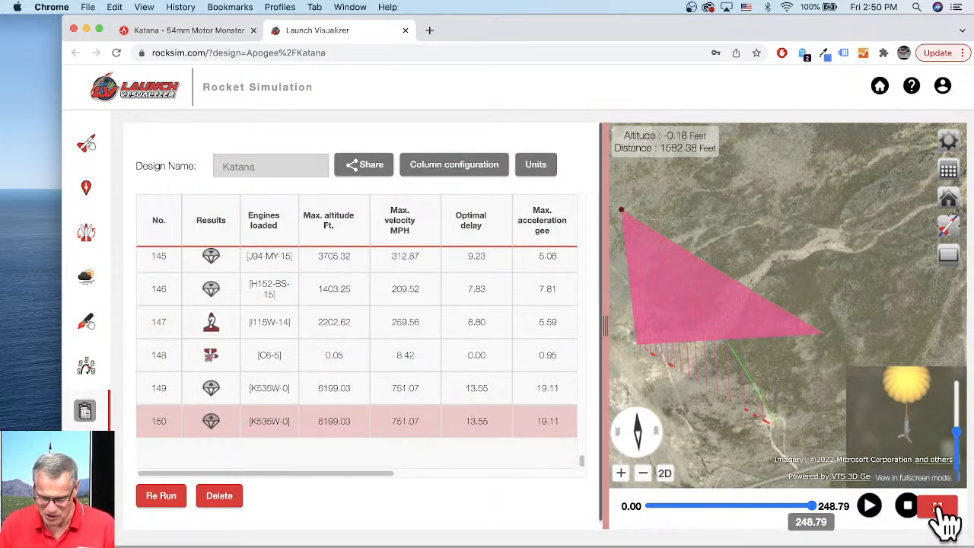
# - Share the Katana simulation, selecting its share link and sending it to a new email message
pyautogui.click(379, 175)
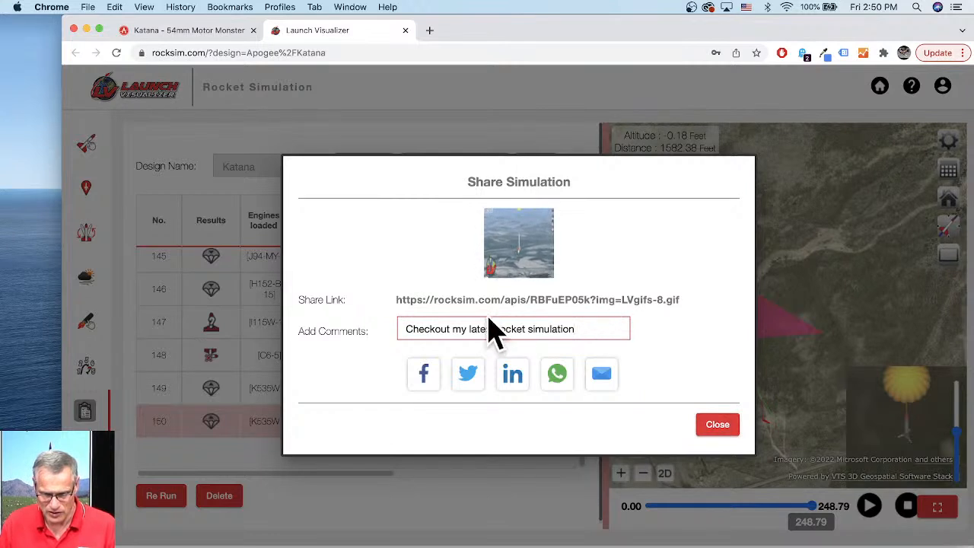
pyautogui.moveTo(397, 300); pyautogui.dragTo(692, 316)
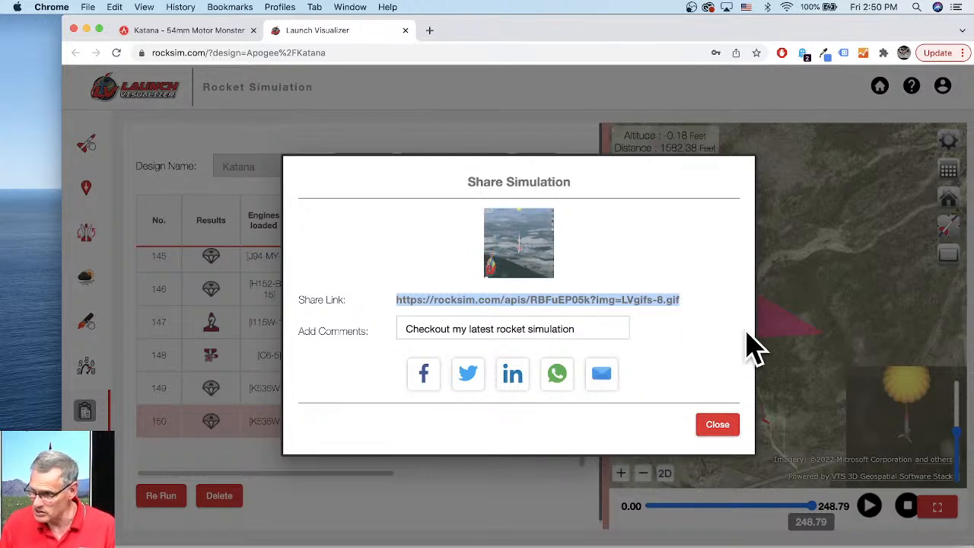
pyautogui.click(603, 377)
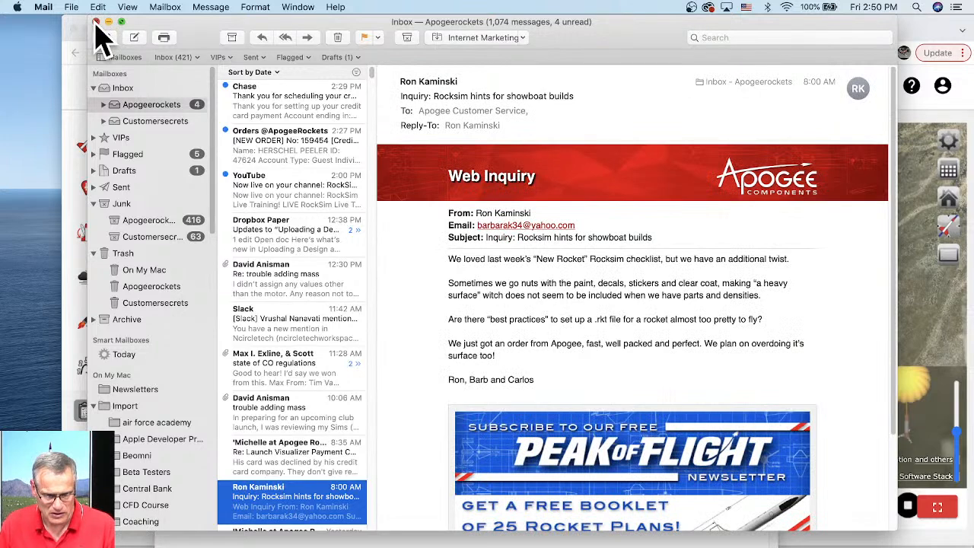
# - Close the mail inbox, select the link in the draft, and close the email draft without saving
pyautogui.click(95, 22)
pyautogui.moveTo(365, 209); pyautogui.dragTo(174, 216)
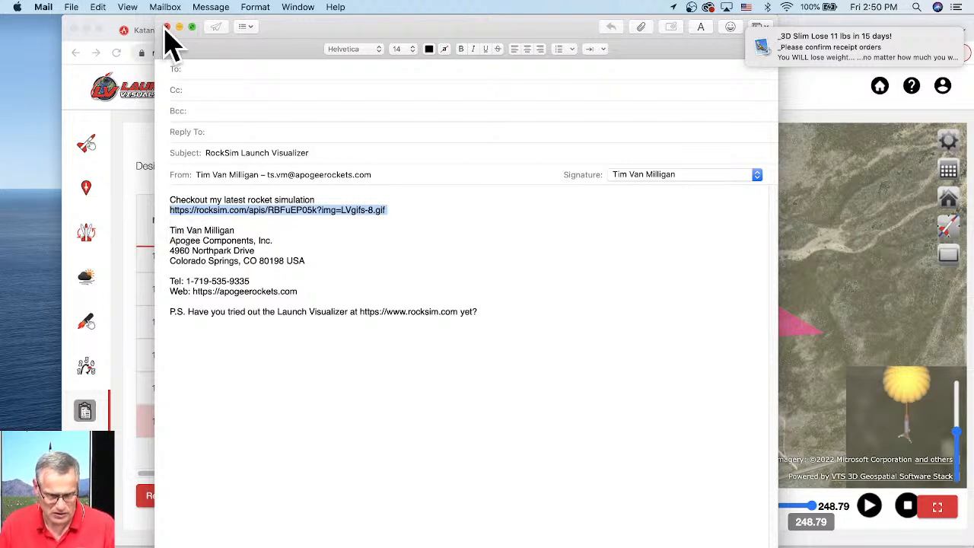
pyautogui.click(167, 27)
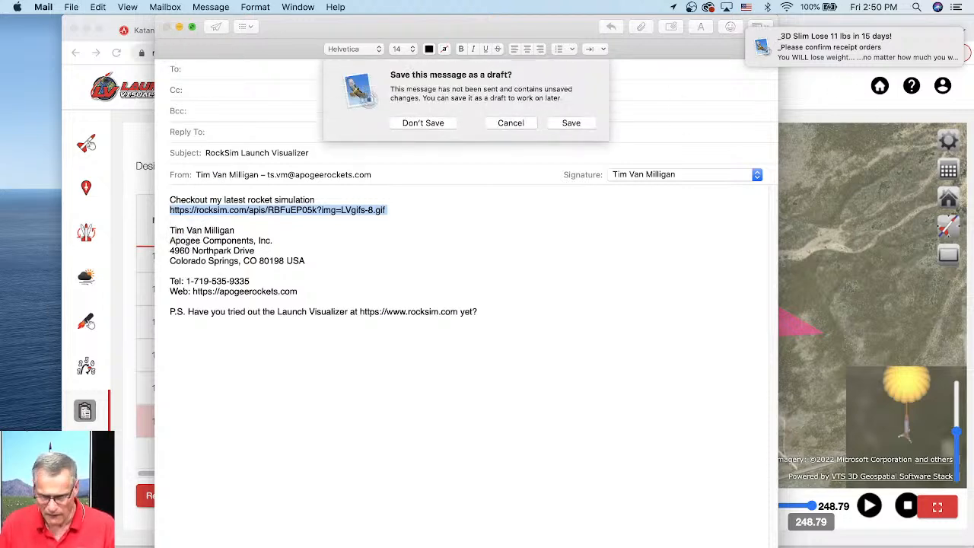
pyautogui.click(449, 124)
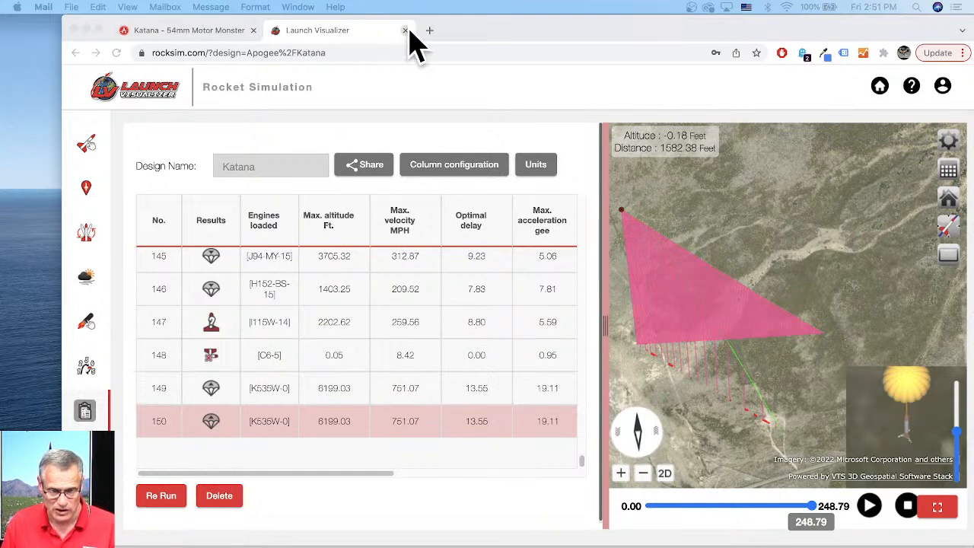
# - Close the browser window and open the recent Big Daddy.rkt design in RockSim without saving the Katana changes
pyautogui.click(73, 30)
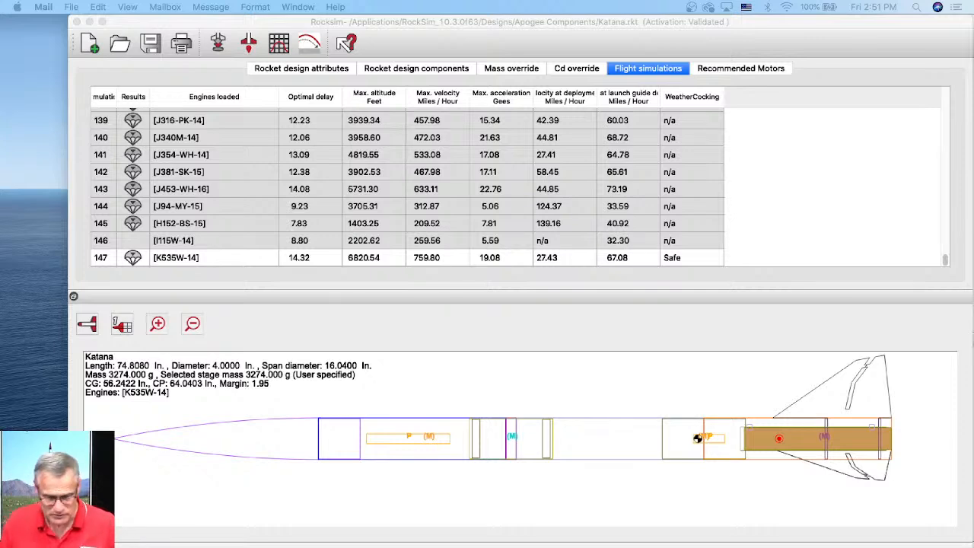
pyautogui.click(125, 29)
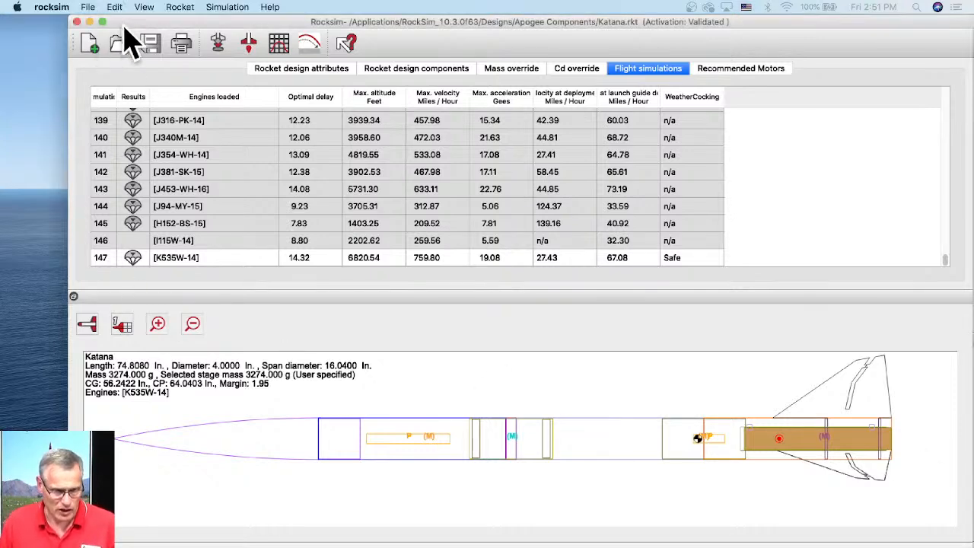
pyautogui.click(113, 8)
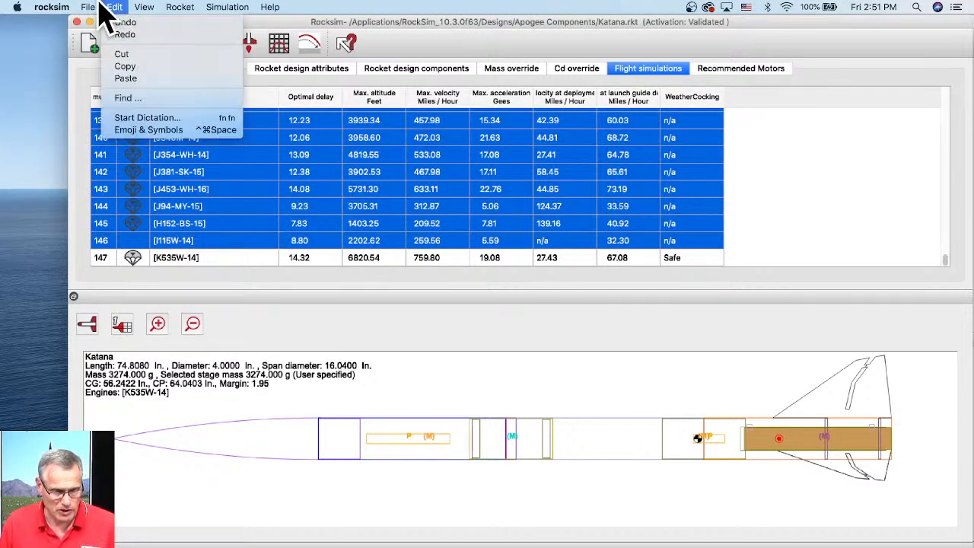
pyautogui.moveTo(92, 9)
pyautogui.moveTo(120, 37)
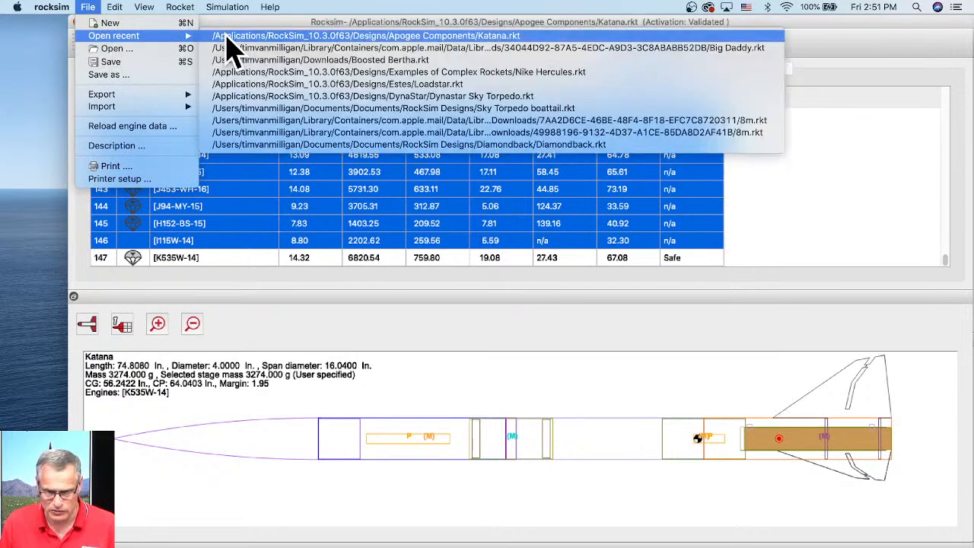
pyautogui.click(503, 48)
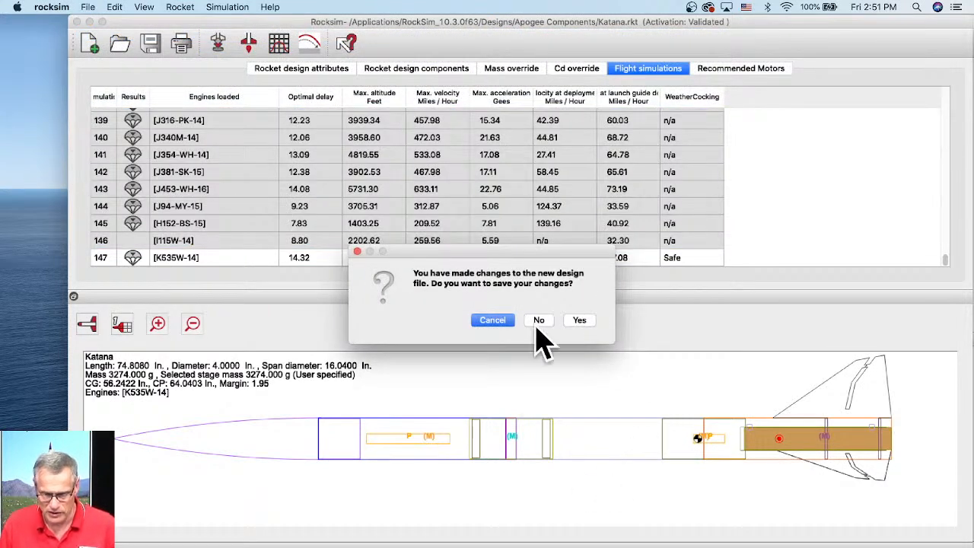
pyautogui.click(539, 320)
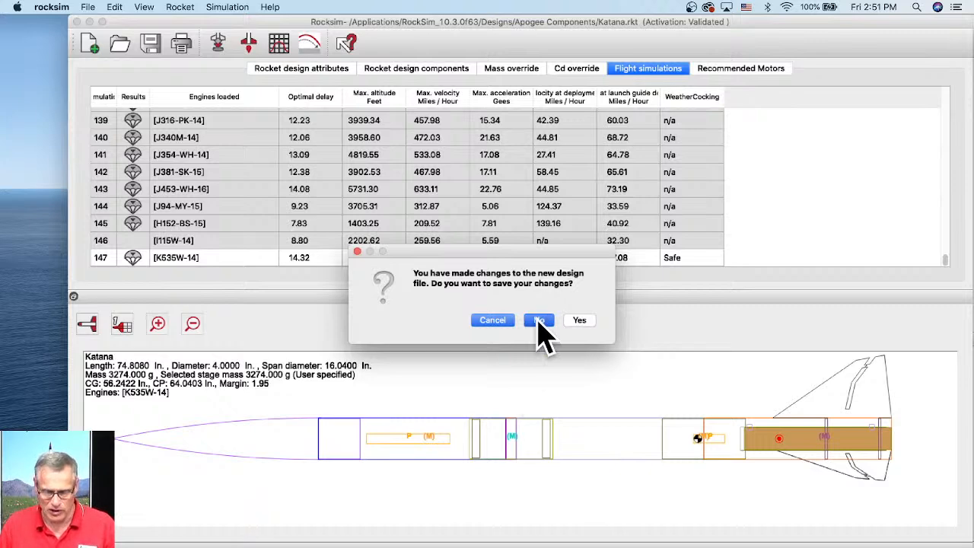
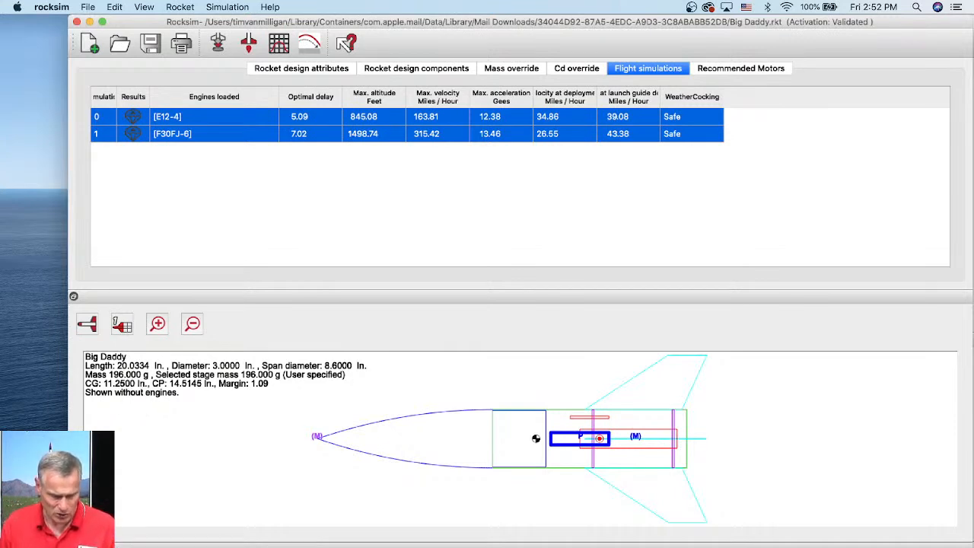
# - Switch to the browser and search the Apogee site for "big dadd", opening the Big Daddy kit's product page
pyautogui.click(188, 545)
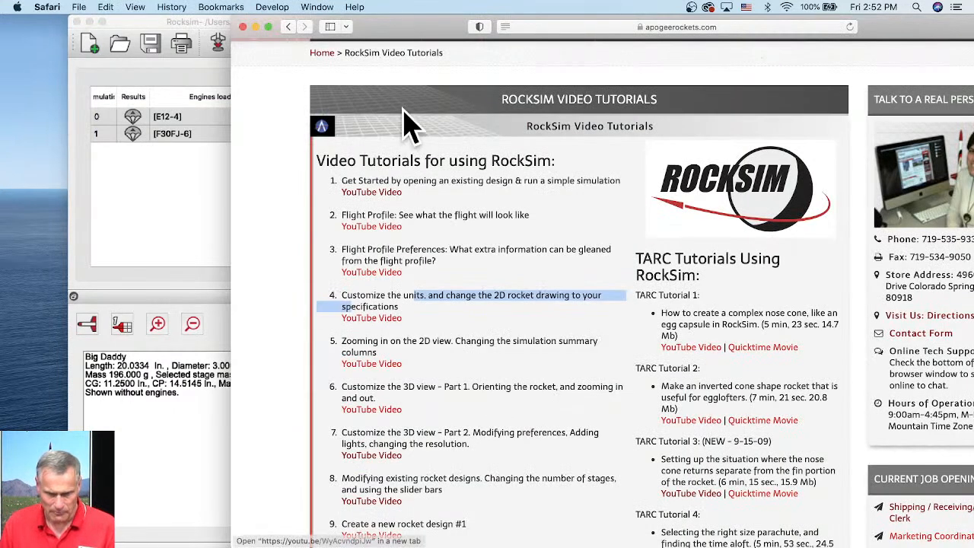
pyautogui.moveTo(403, 43); pyautogui.dragTo(335, 31)
pyautogui.scroll(3, 632, 161)
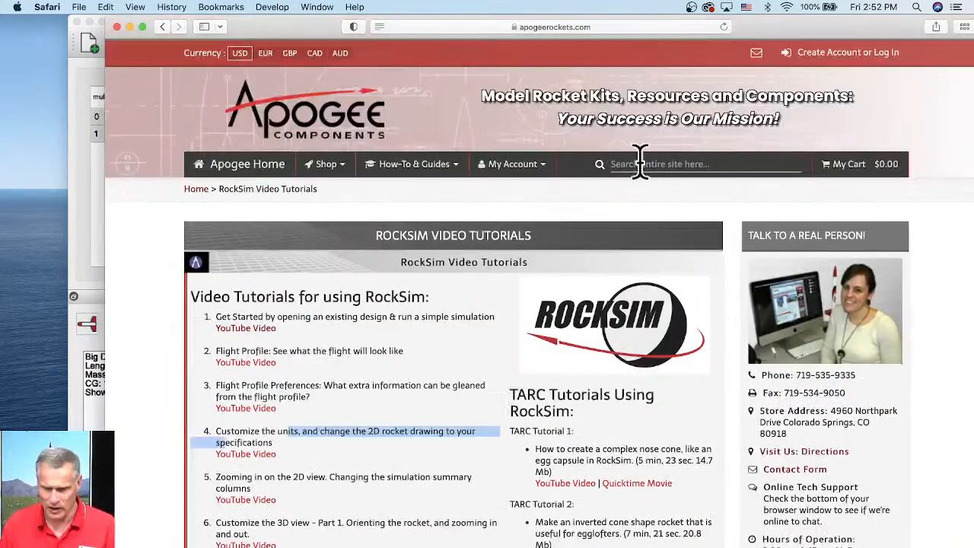
pyautogui.click(703, 164)
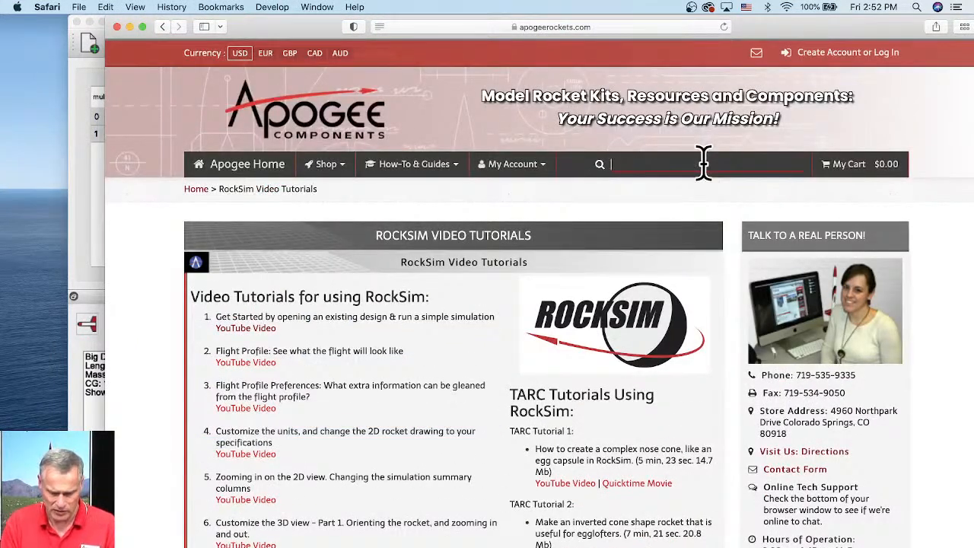
pyautogui.write('big da')
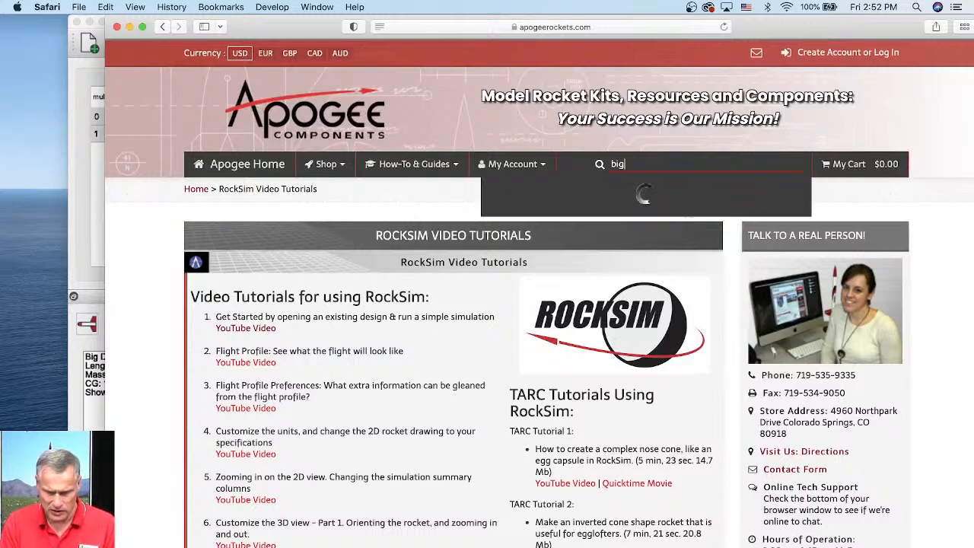
pyautogui.write('dd')
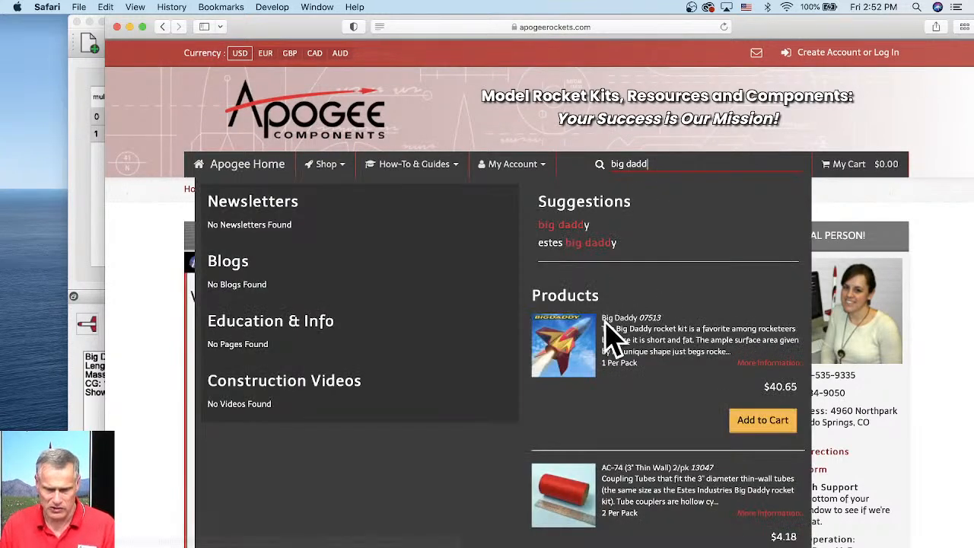
pyautogui.click(582, 347)
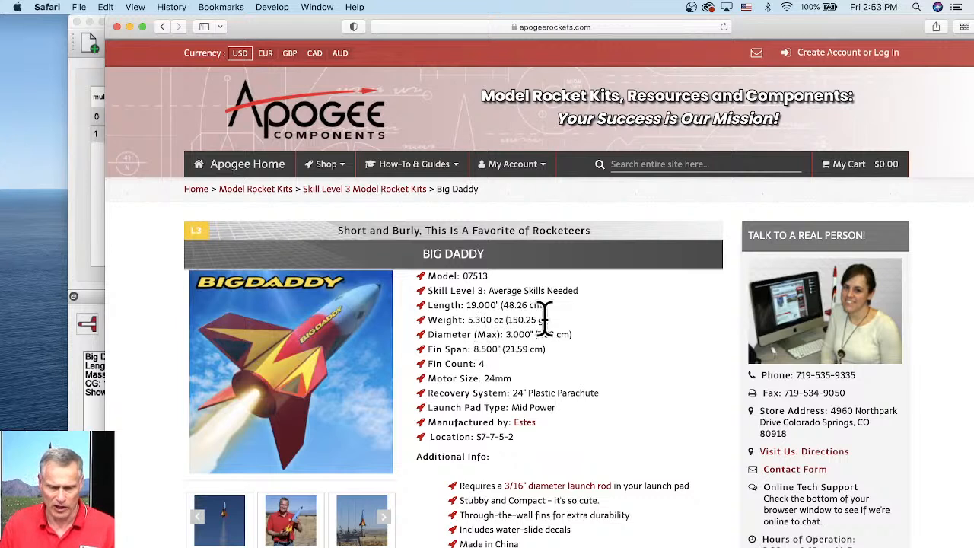
# - Highlight the kit's listed weight on the product page and return to the Big Daddy design in RockSim
pyautogui.moveTo(547, 319); pyautogui.dragTo(466, 320)
pyautogui.moveTo(546, 320); pyautogui.dragTo(505, 320)
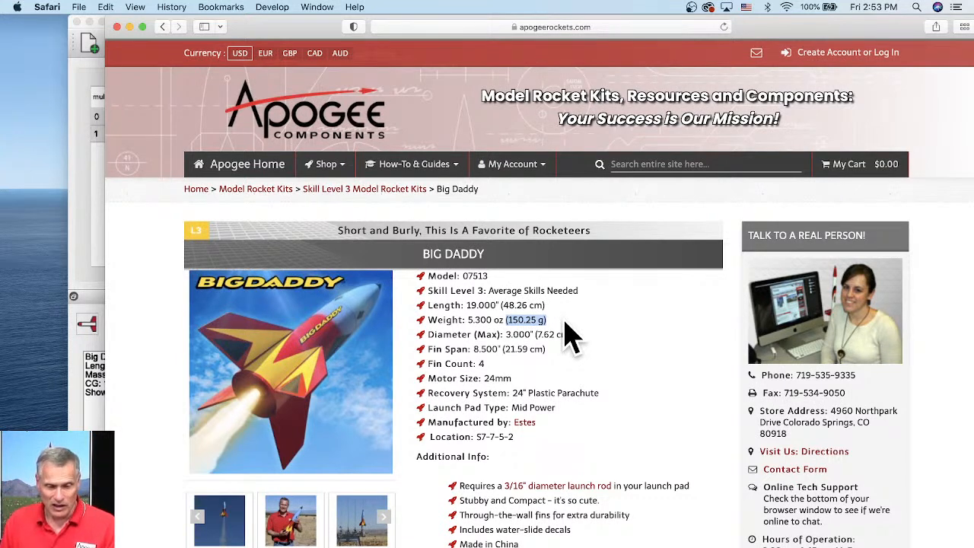
pyautogui.moveTo(257, 27); pyautogui.dragTo(303, 32)
pyautogui.click(90, 201)
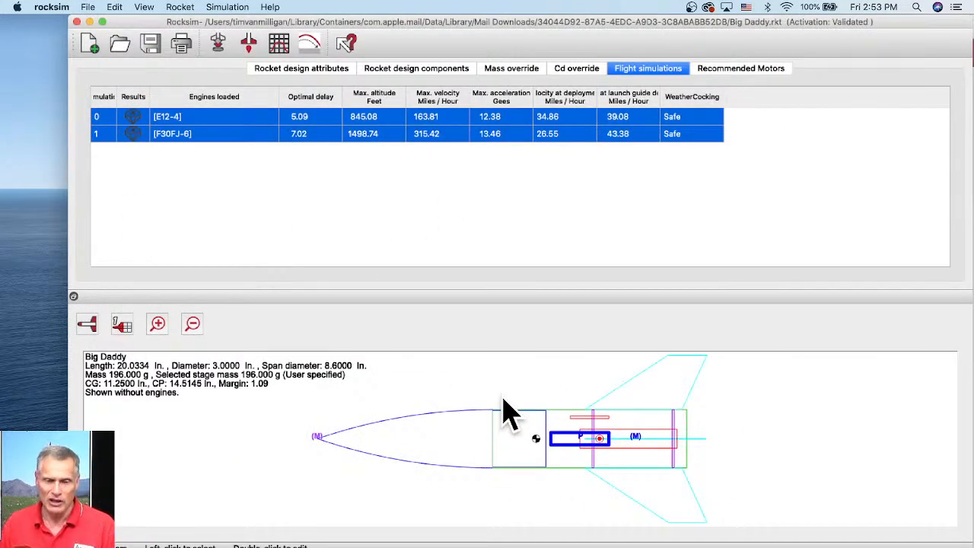
# - Set the rocket's sustainer mass override to 150 g
pyautogui.click(507, 71)
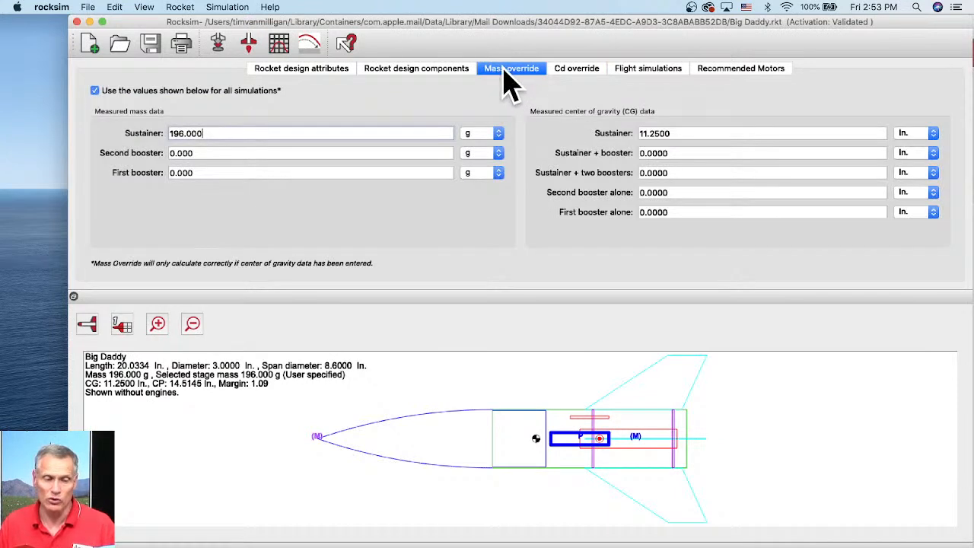
pyautogui.moveTo(205, 133); pyautogui.dragTo(160, 134)
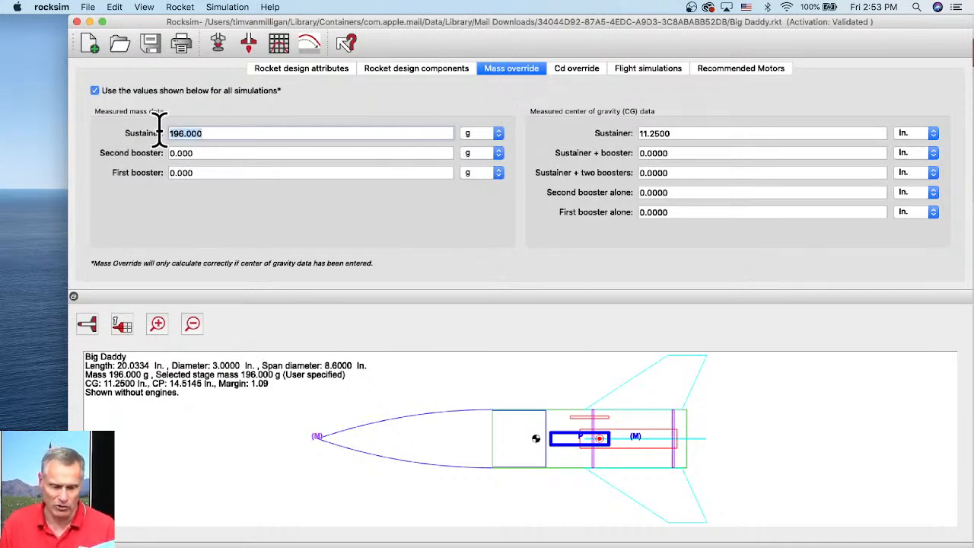
pyautogui.write('150')
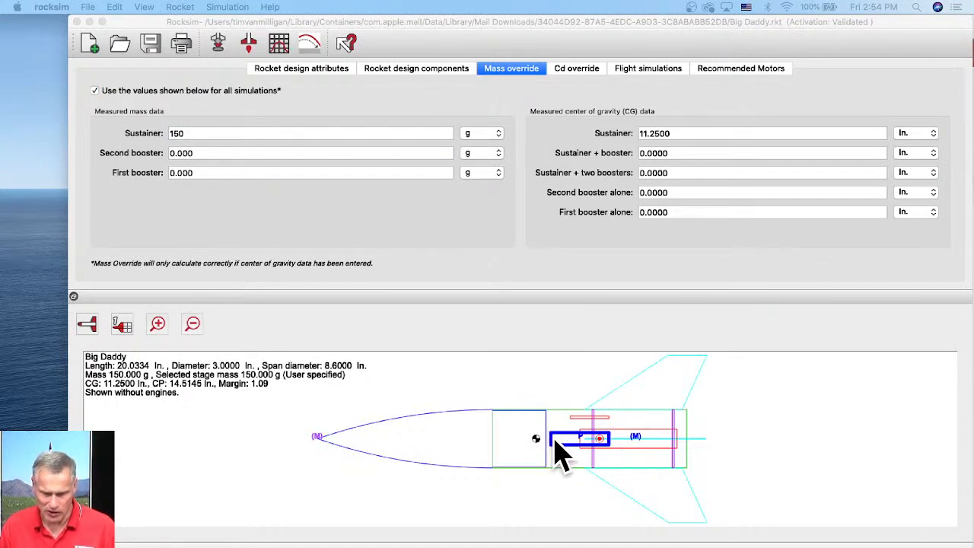
# - Set the sustainer's center of gravity override to 13 in
pyautogui.click(653, 138)
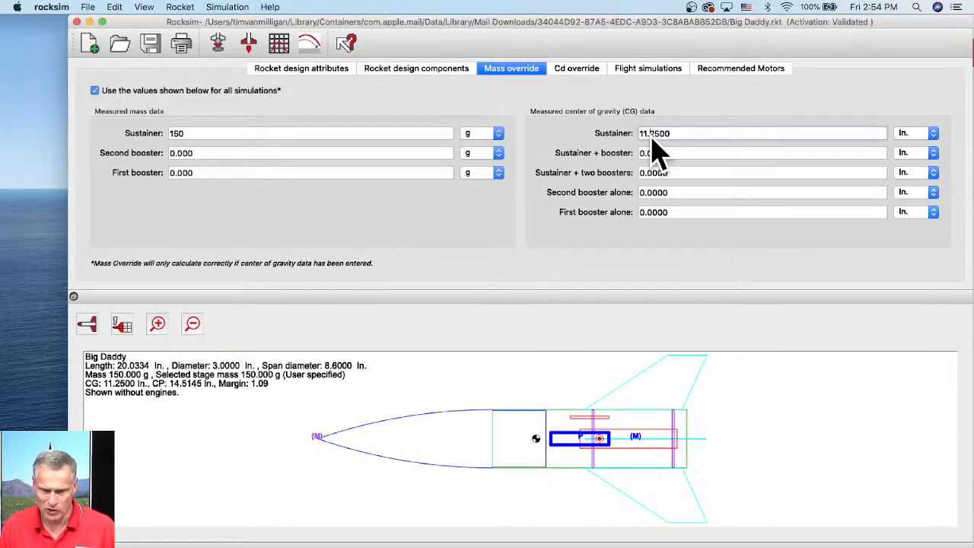
pyautogui.moveTo(659, 138); pyautogui.dragTo(681, 140)
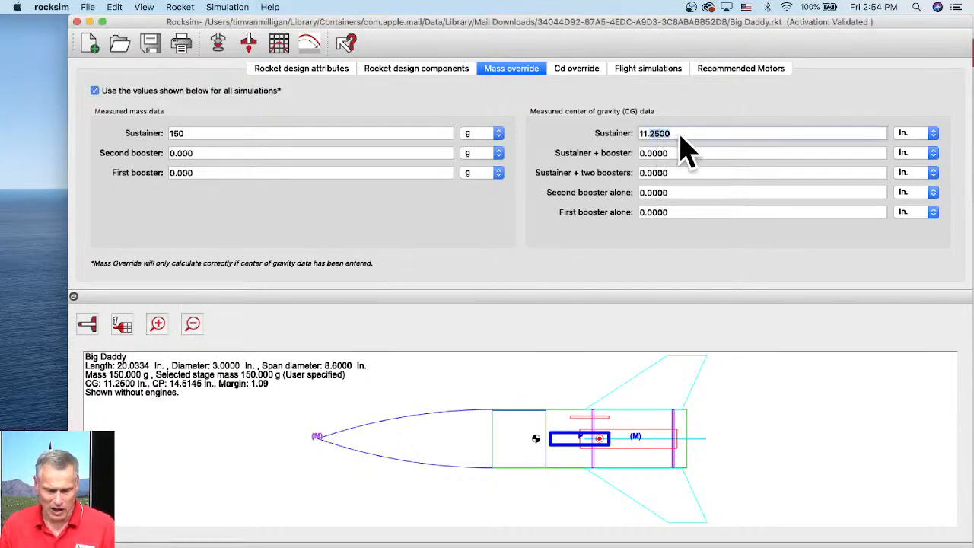
pyautogui.write('1')
pyautogui.press('BackSpace')
pyautogui.write('3')
pyautogui.press('Tab')
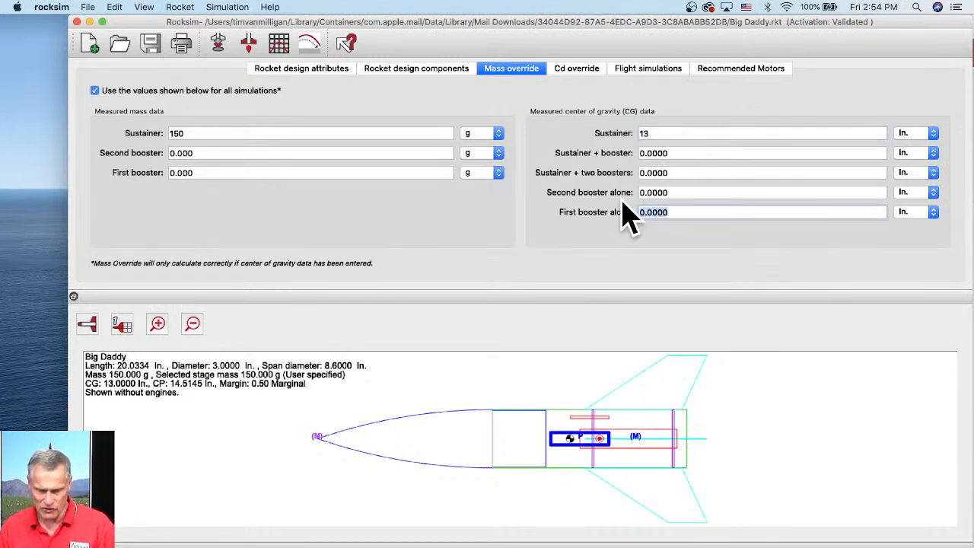
# - Set the sustainer's center of gravity override to 12 in
pyautogui.click(644, 133)
pyautogui.write('12')
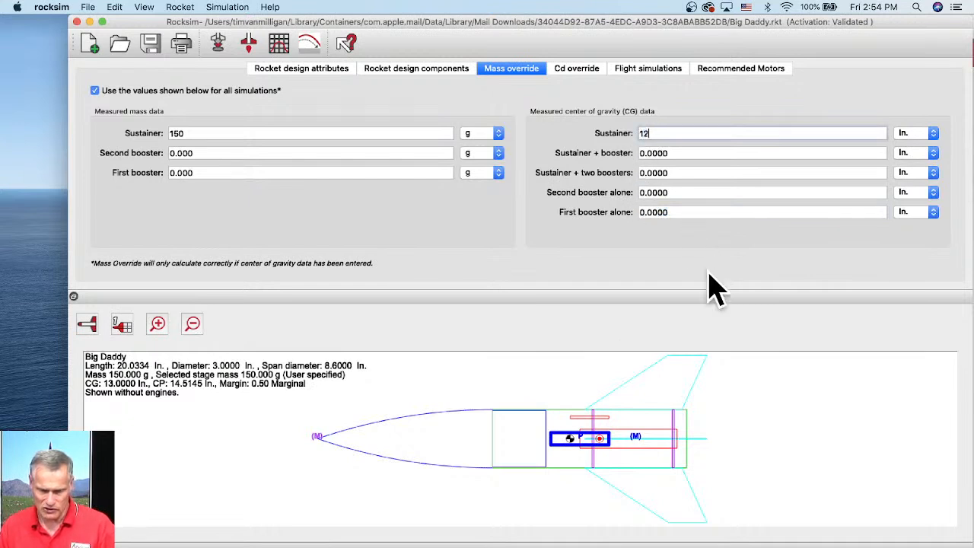
pyautogui.press('Tab')
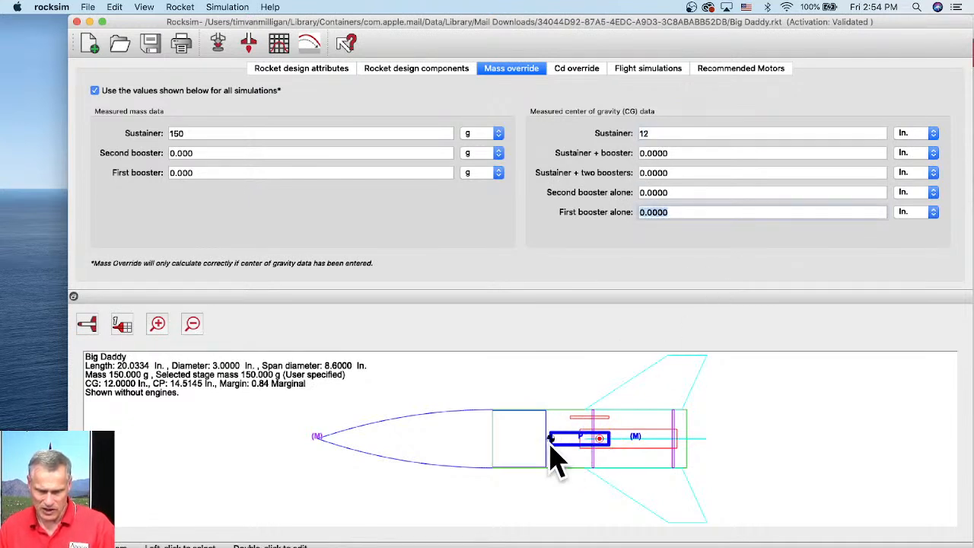
# - Set the sustainer's center of gravity override to 11.75 in
pyautogui.click(643, 131)
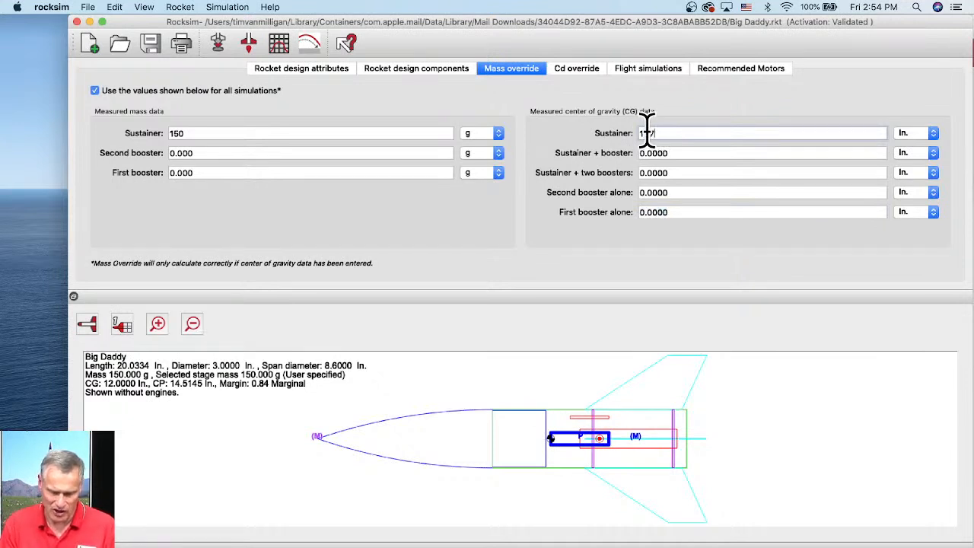
pyautogui.write('11.75')
pyautogui.press('Tab')
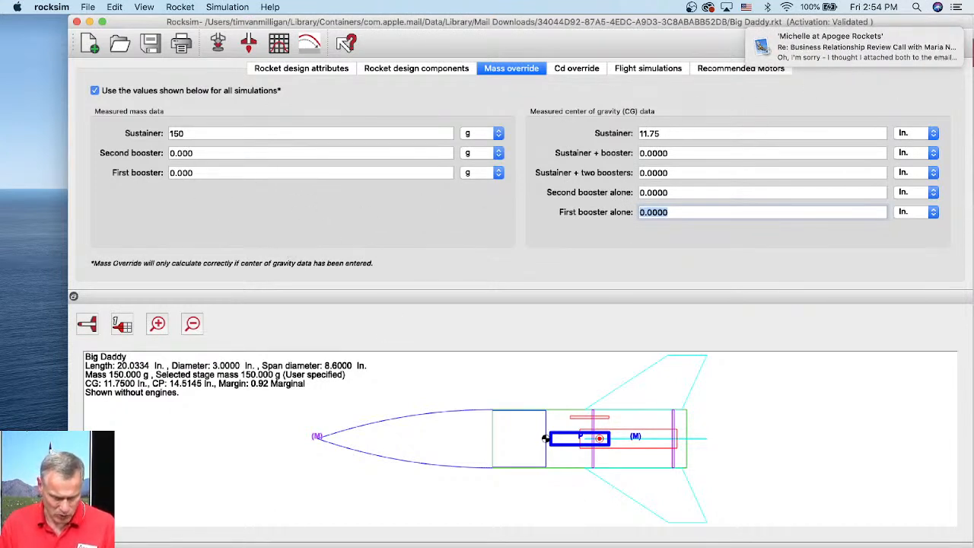
pyautogui.rightClick(218, 542)
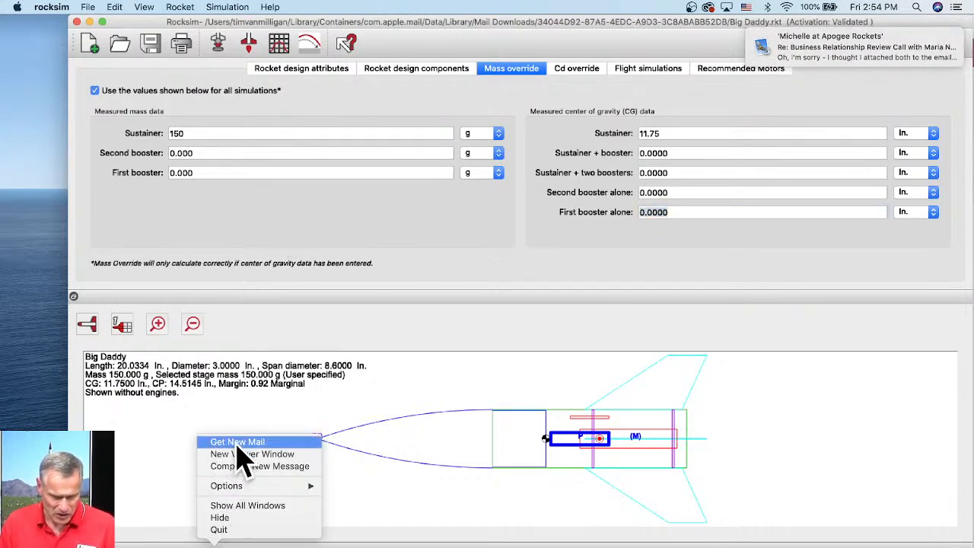
pyautogui.click(243, 529)
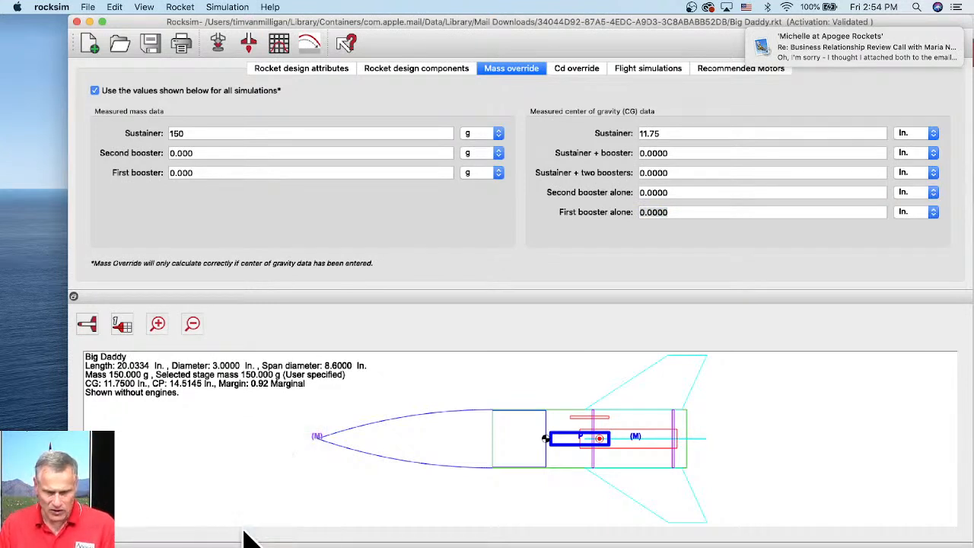
pyautogui.click(370, 387)
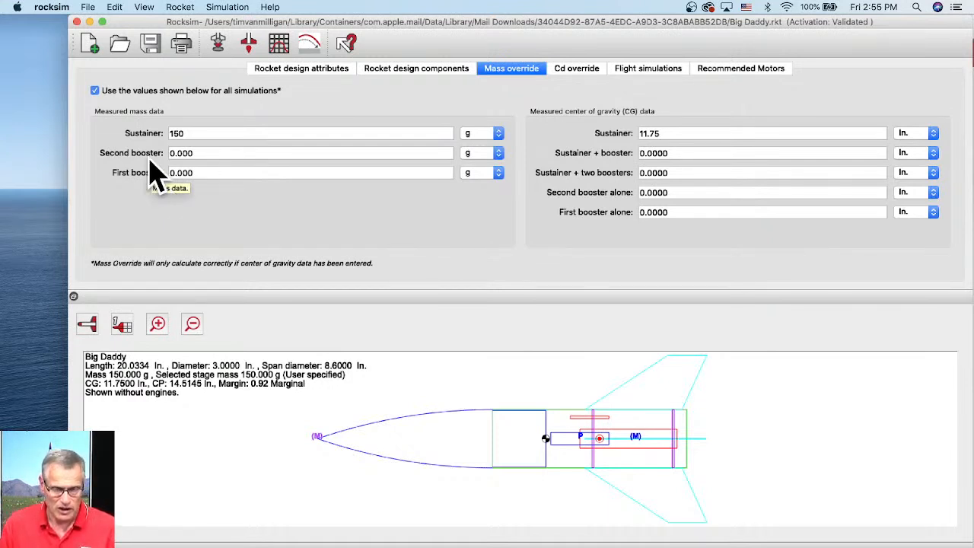
# - Turn off the rocket-wide mass and CG override for all simulations and open the design components list
pyautogui.click(94, 91)
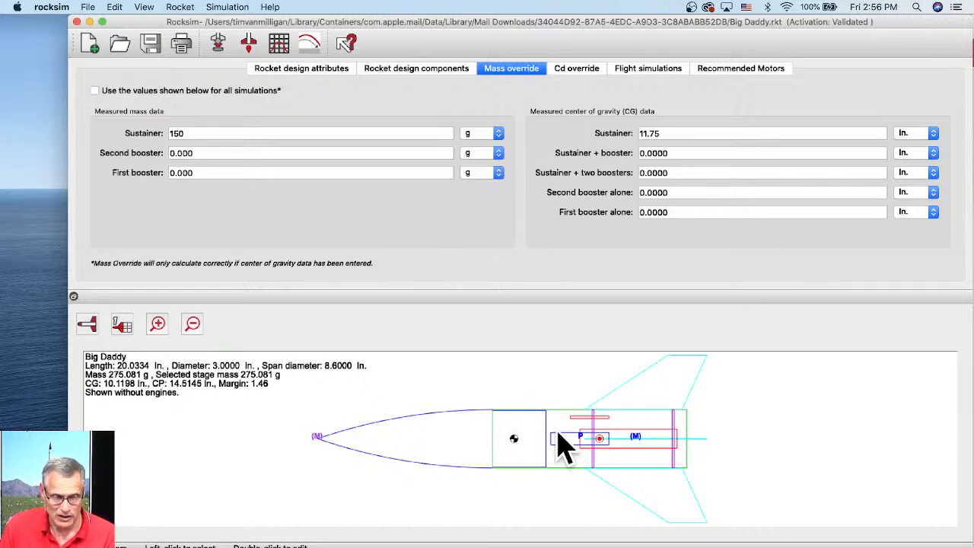
pyautogui.click(284, 73)
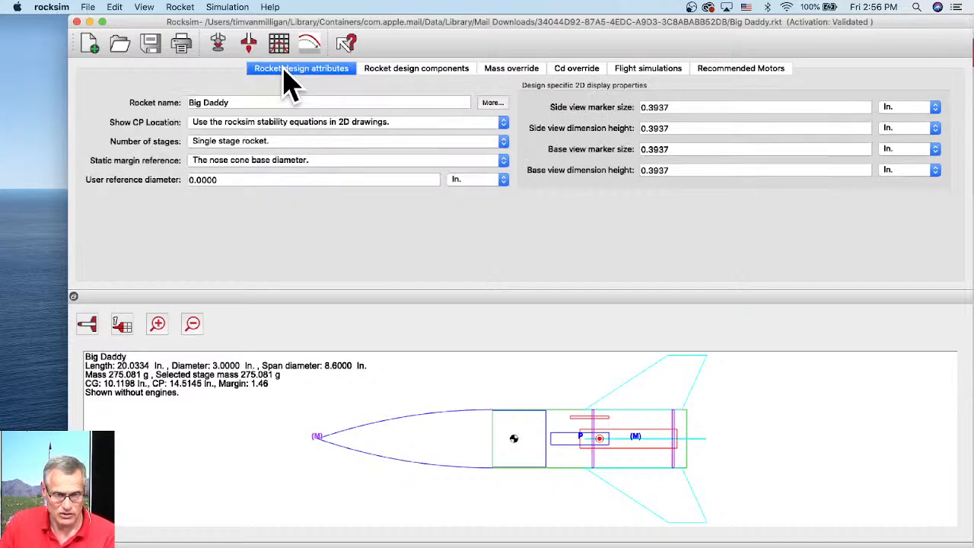
pyautogui.click(411, 73)
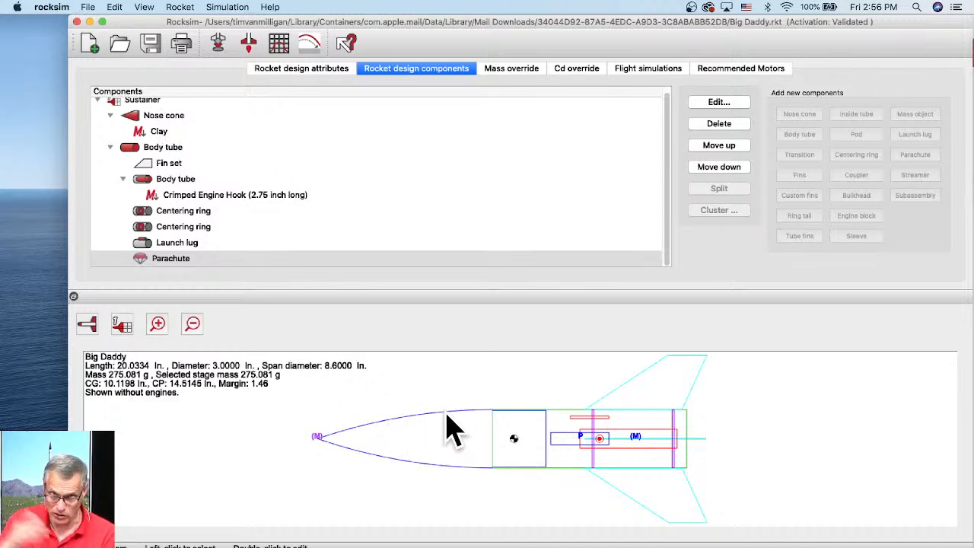
# - Open the nose cone's properties and turn off its own mass and CG override
pyautogui.doubleClick(177, 116)
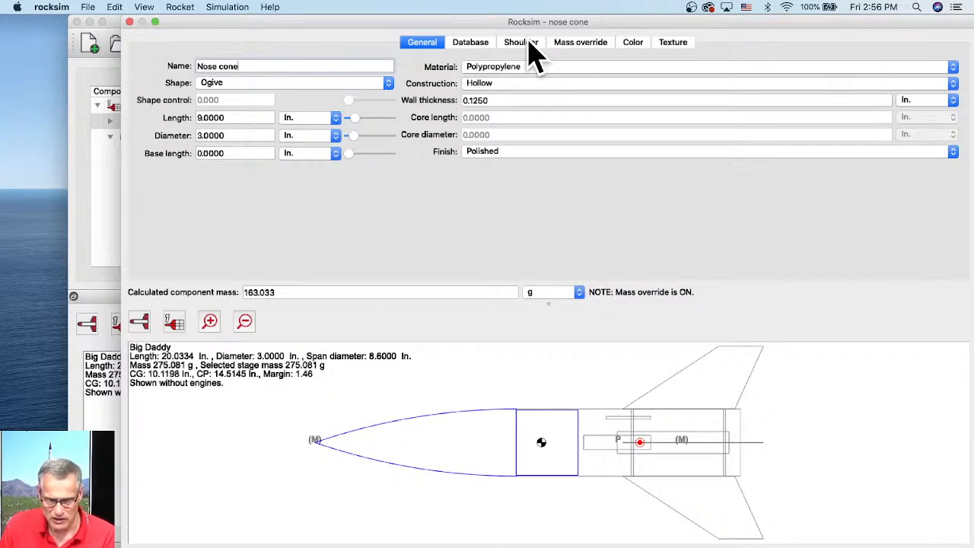
pyautogui.click(582, 46)
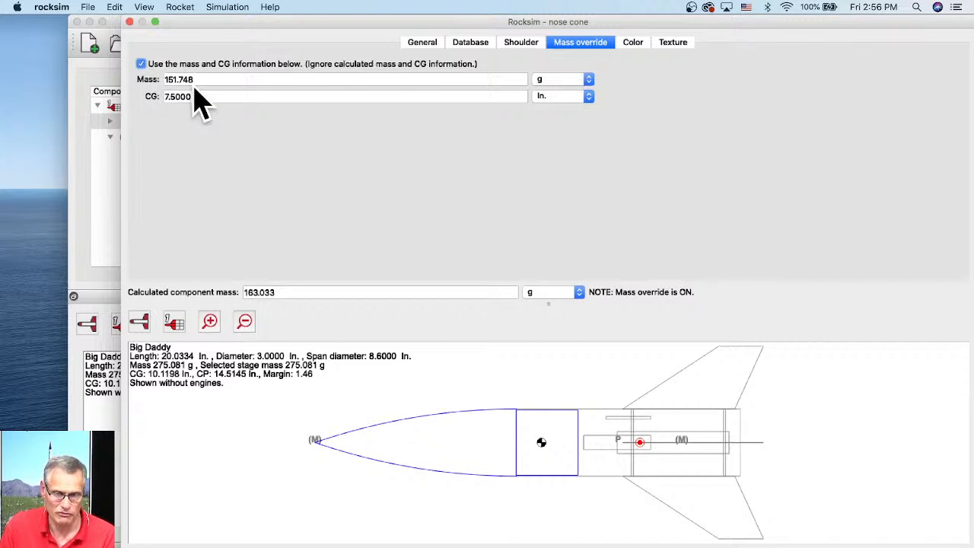
pyautogui.click(141, 63)
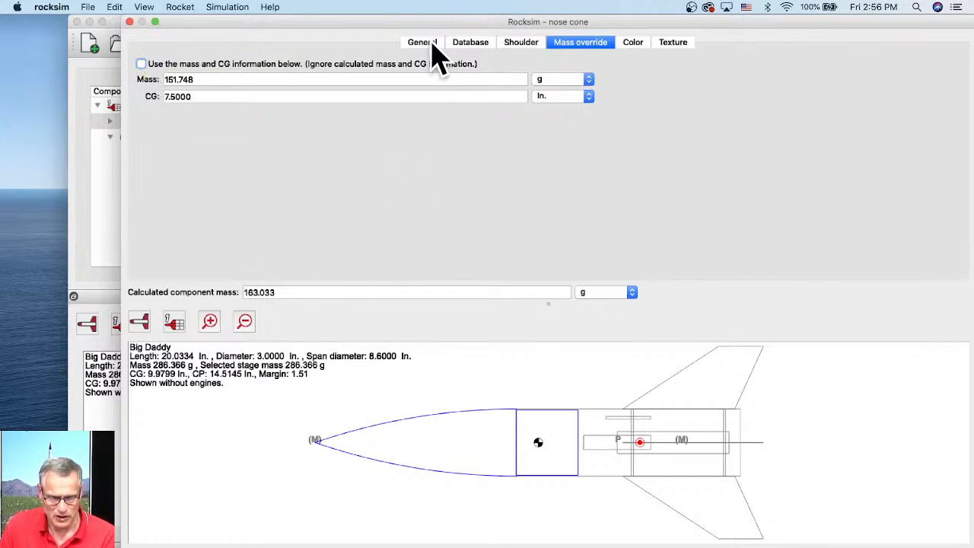
# - Set the nose cone's wall thickness to 0.06 in
pyautogui.click(430, 45)
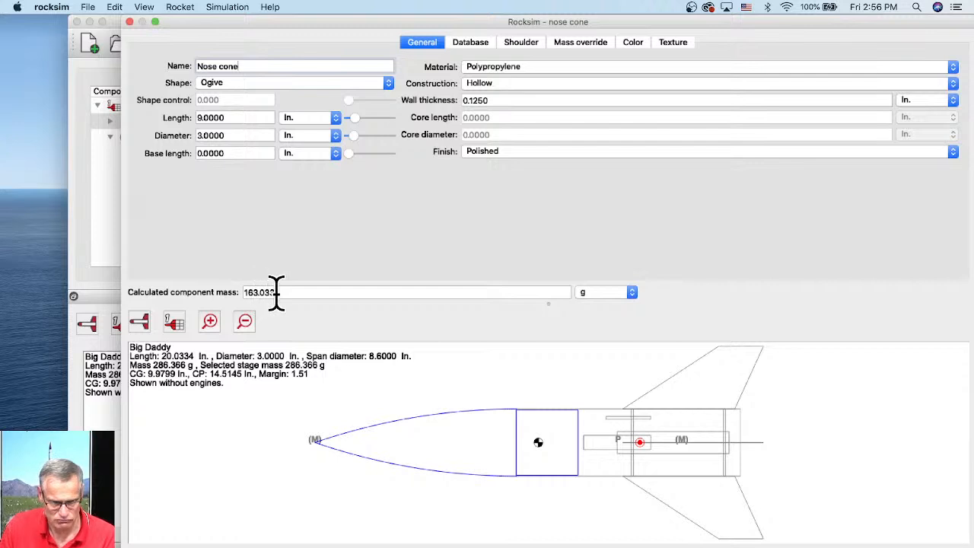
pyautogui.moveTo(276, 292); pyautogui.dragTo(244, 295)
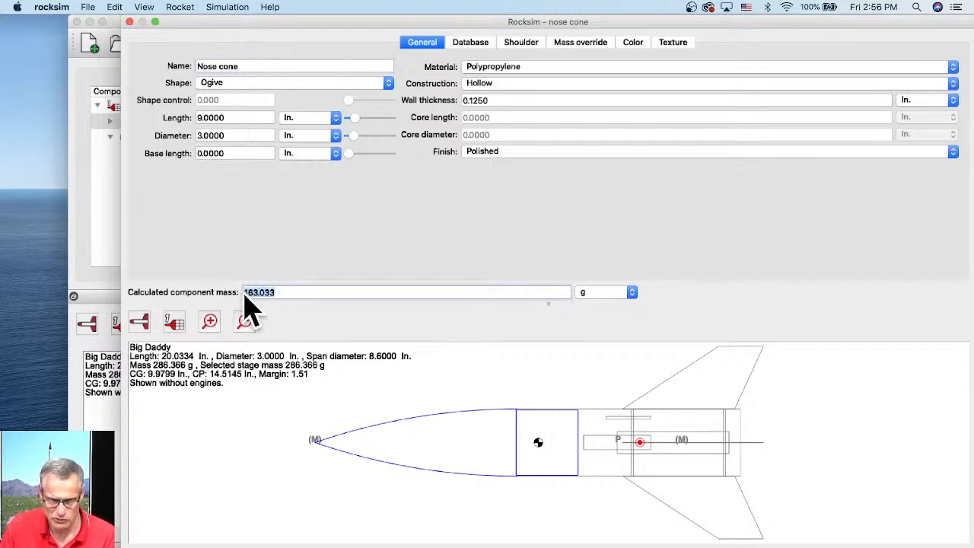
pyautogui.click(474, 101)
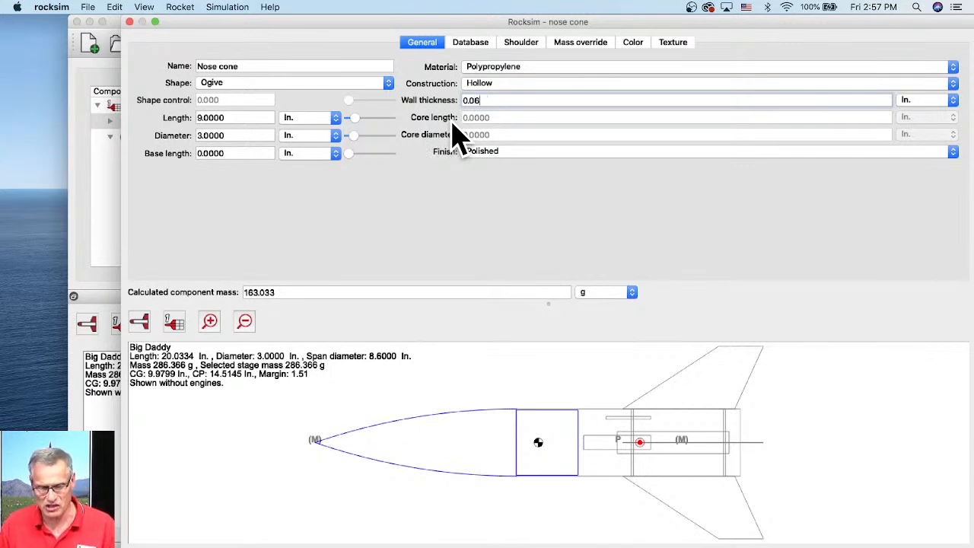
pyautogui.press('Tab')
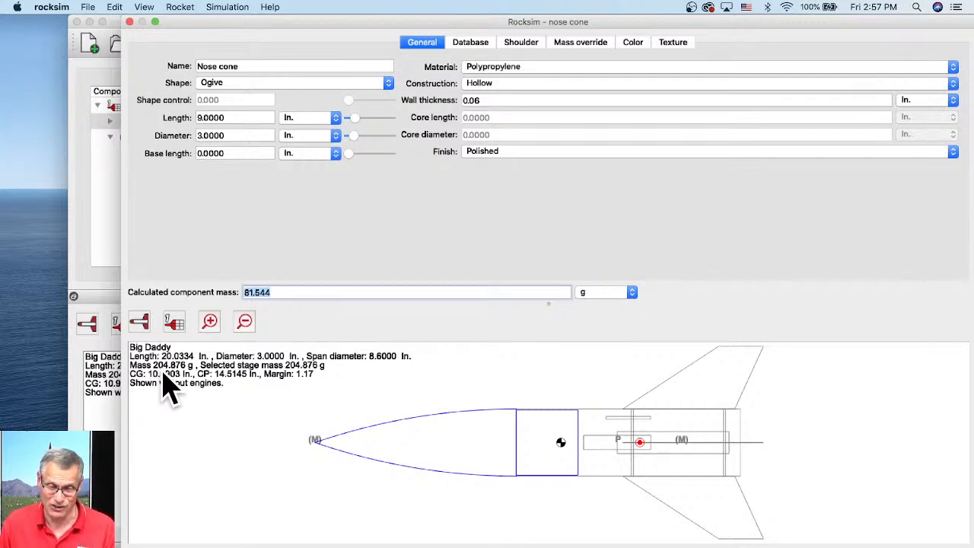
# - Set the nose cone's wall thickness to 0.05 in. and close its properties
pyautogui.click(482, 98)
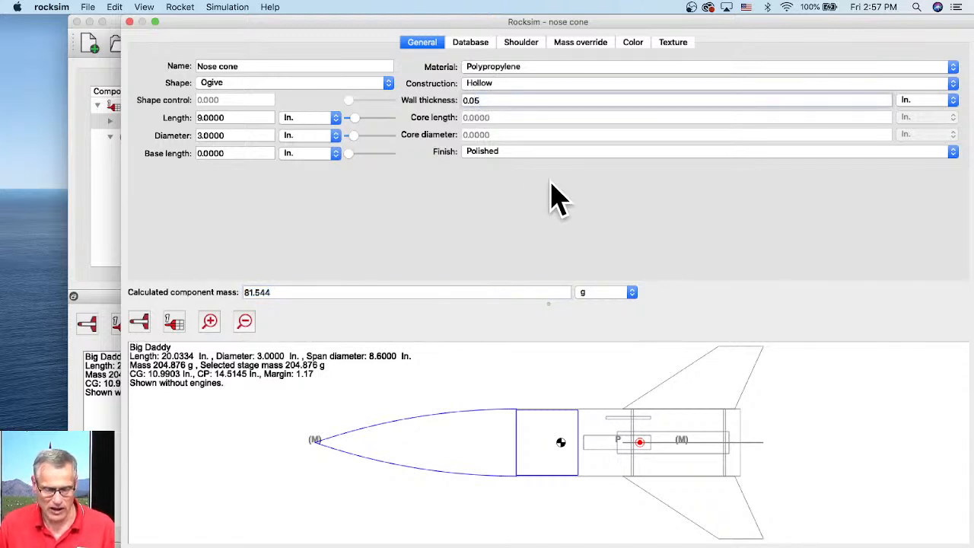
pyautogui.press('Tab')
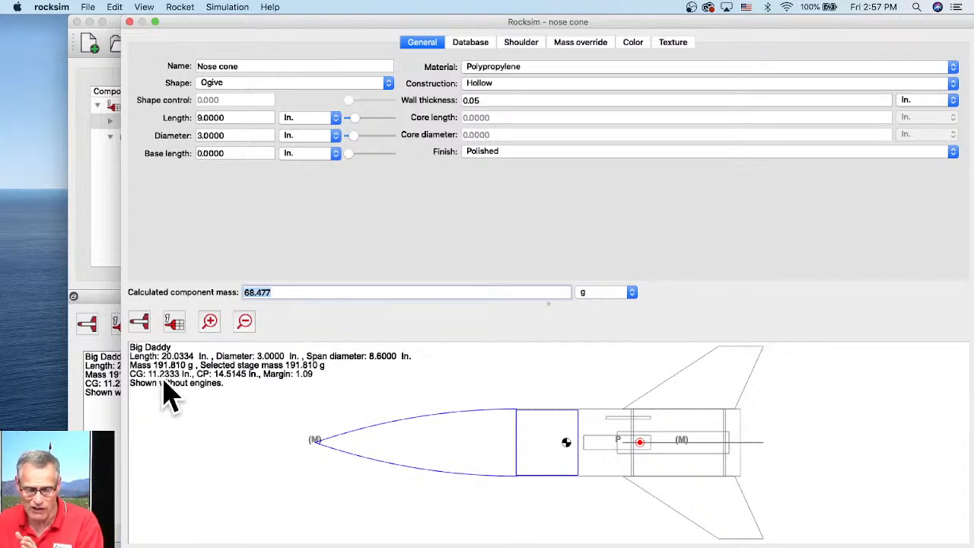
pyautogui.press('Return')
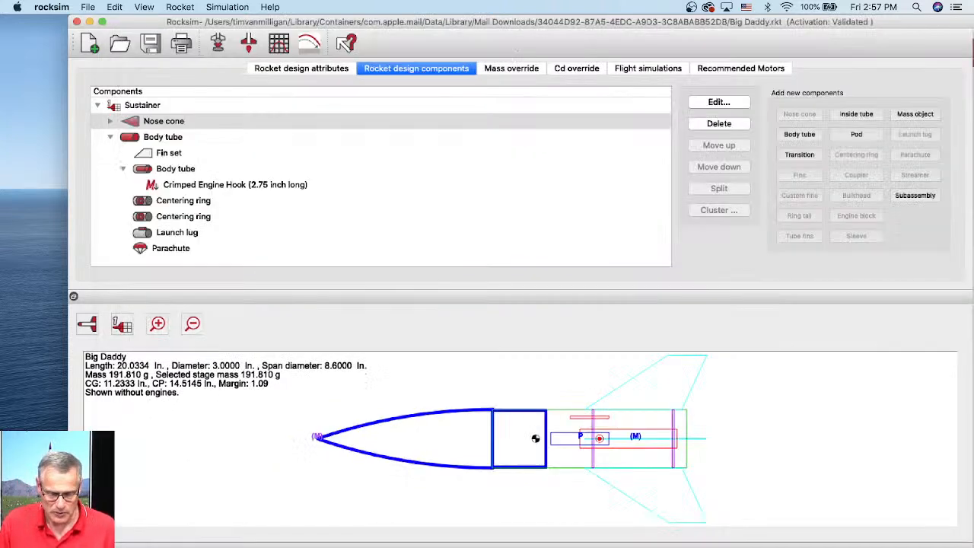
# - Delete the Clay mass object from inside the nose cone
pyautogui.click(111, 122)
pyautogui.click(151, 140)
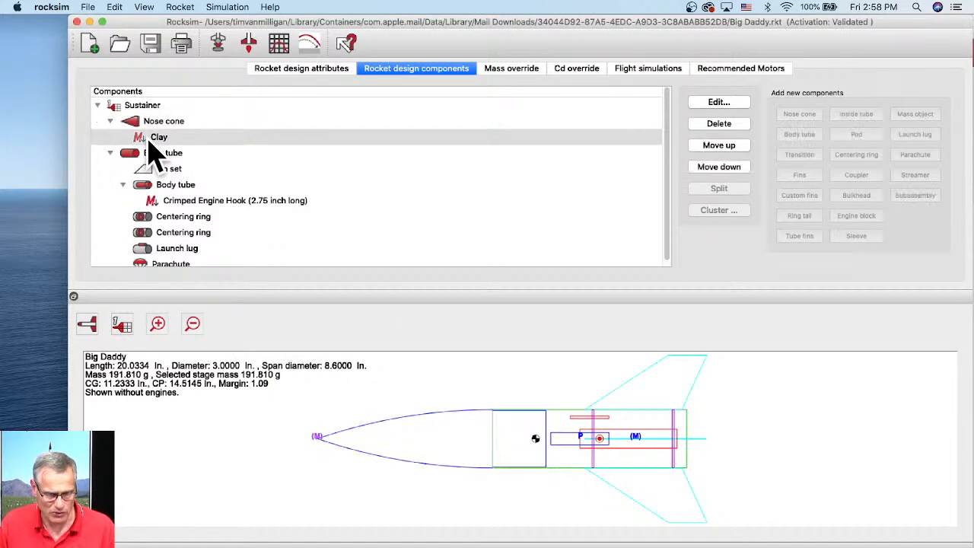
pyautogui.doubleClick(151, 140)
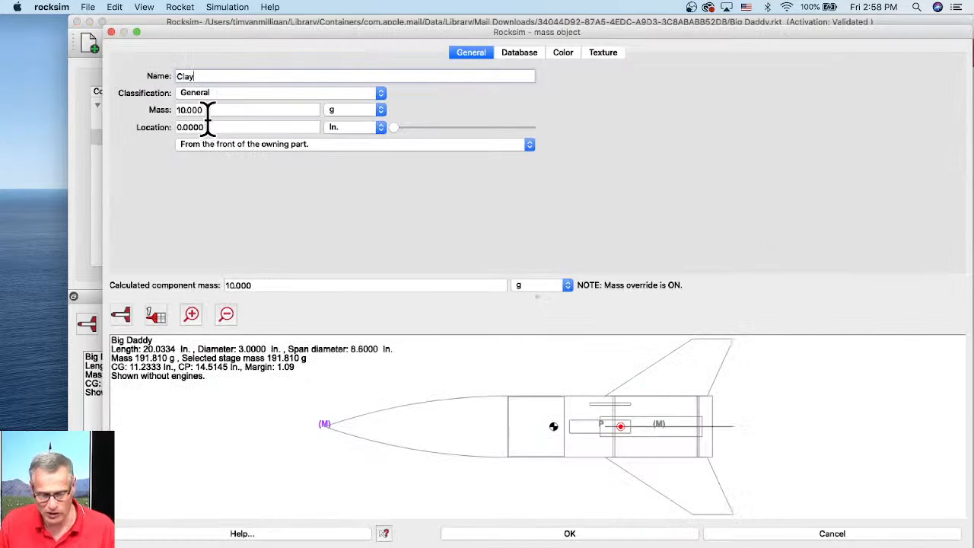
pyautogui.click(756, 537)
pyautogui.click(236, 200)
pyautogui.moveTo(236, 200)
pyautogui.mouseDown()
pyautogui.moveTo(102, 142)
pyautogui.moveTo(169, 156)
pyautogui.mouseUp()
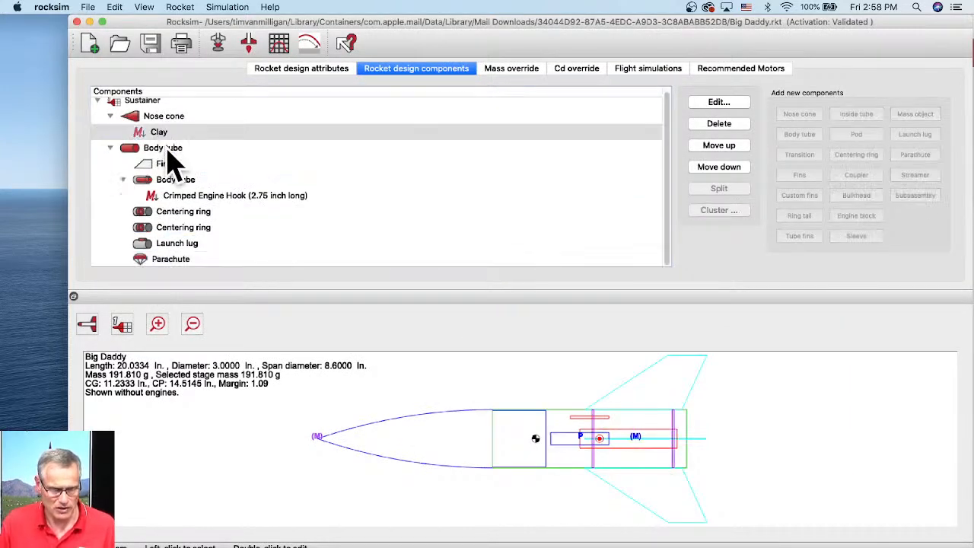
pyautogui.rightClick(171, 139)
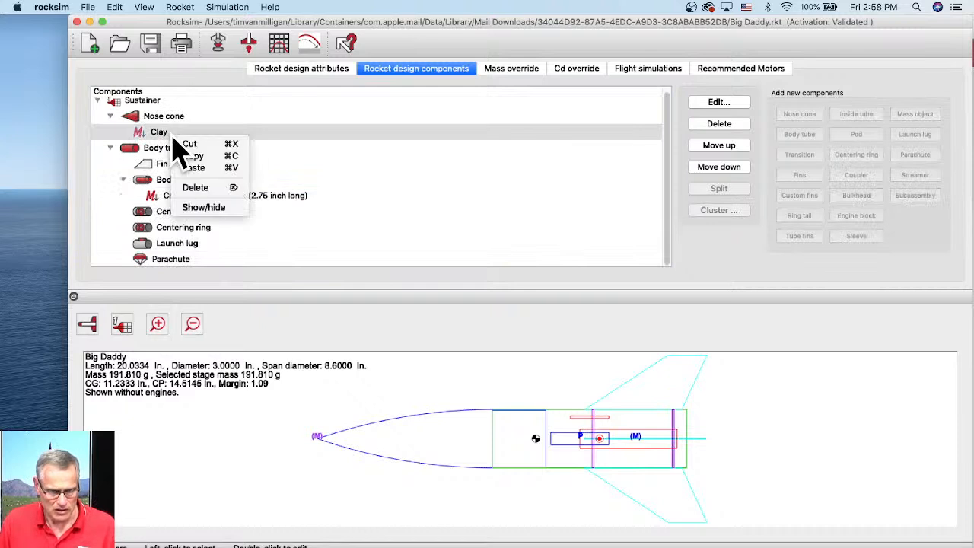
pyautogui.click(207, 190)
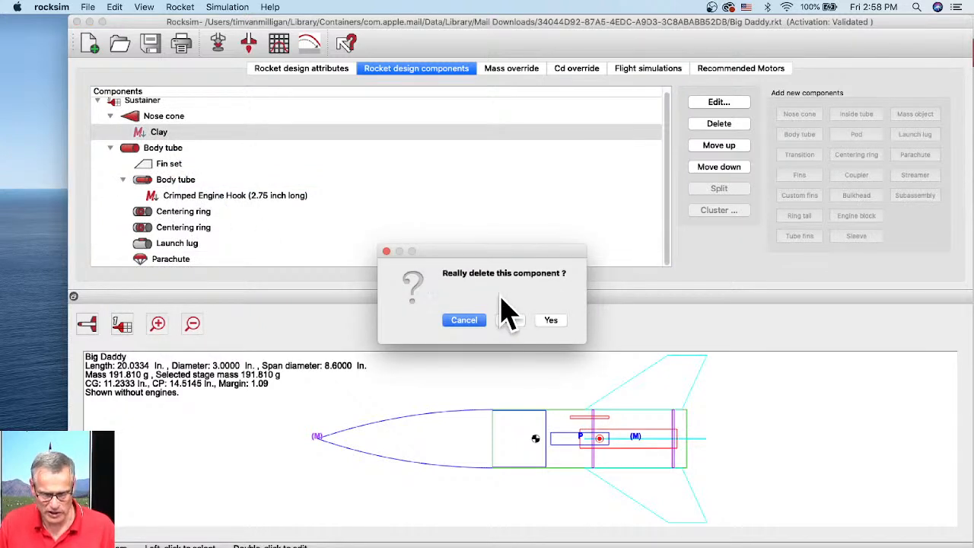
pyautogui.click(549, 319)
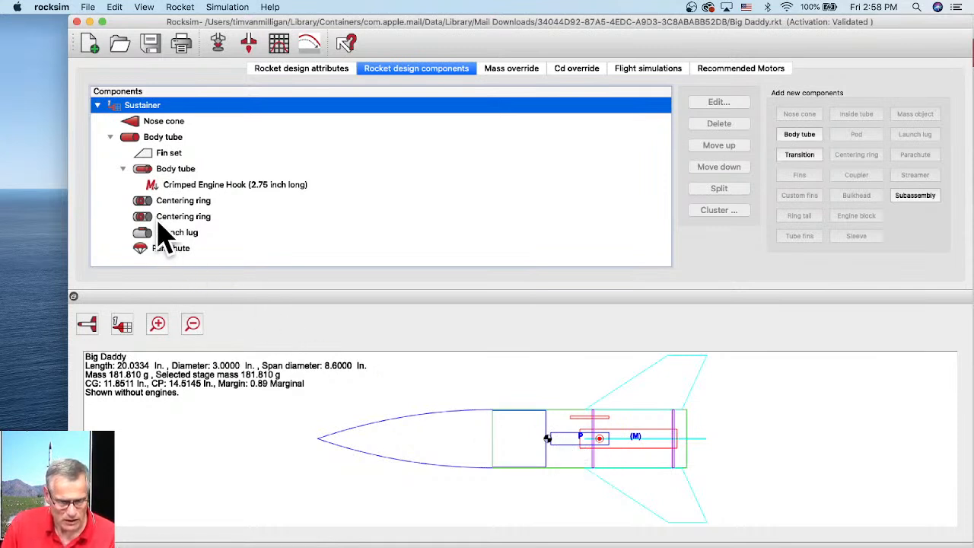
# - Open the fin set's properties to check its calculated mass, then close them
pyautogui.click(172, 153)
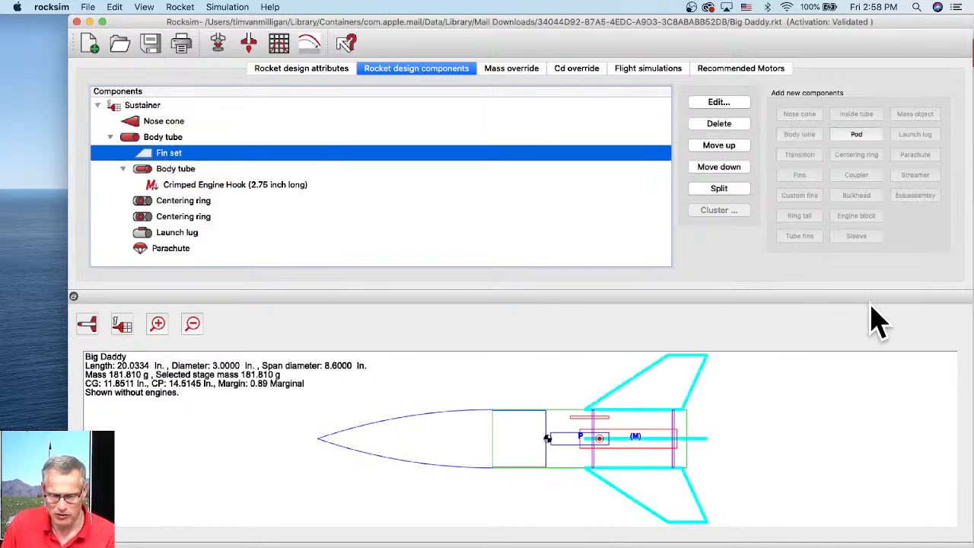
pyautogui.doubleClick(181, 154)
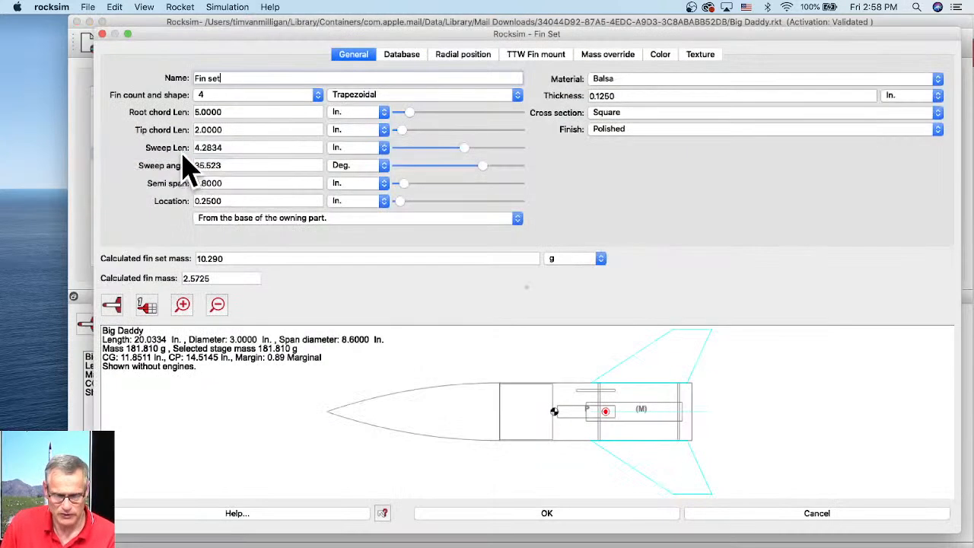
pyautogui.click(221, 258)
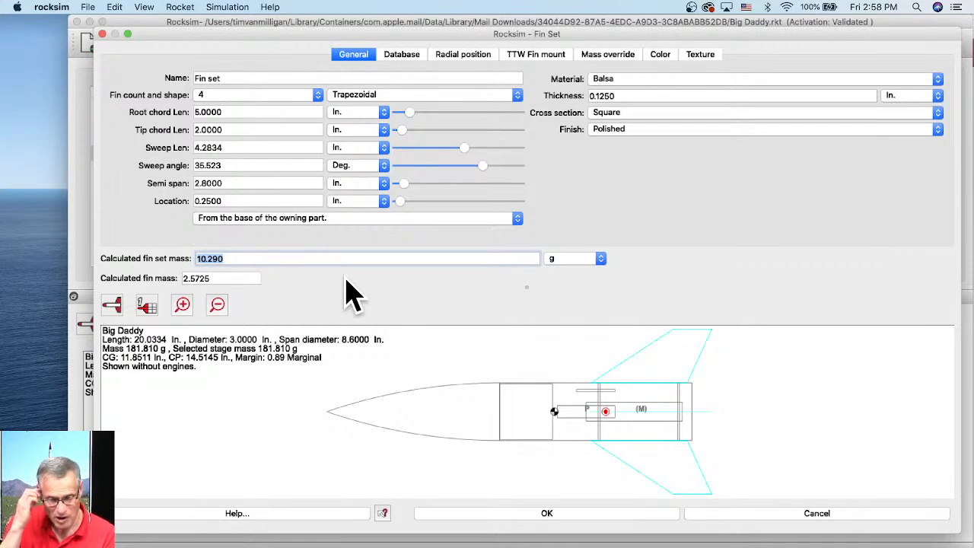
pyautogui.click(546, 514)
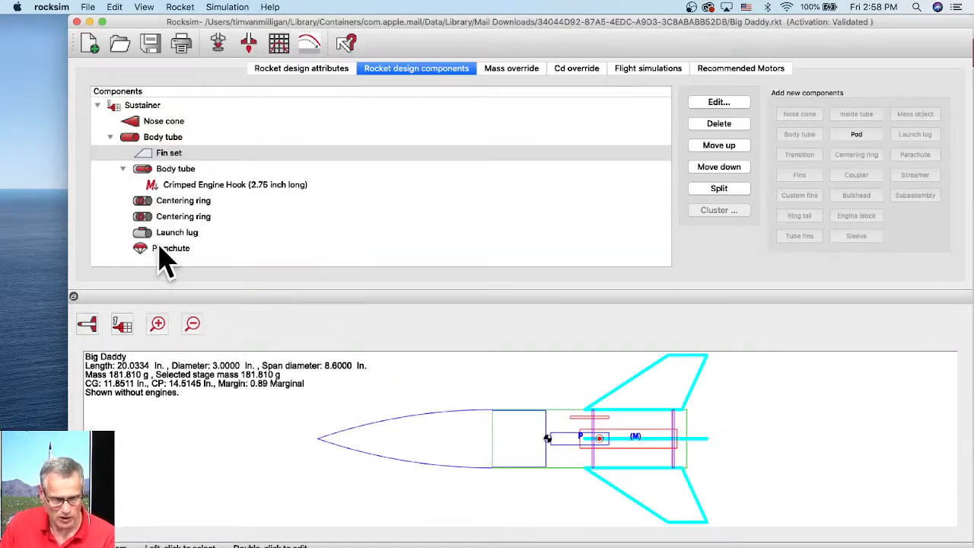
# - Turn on the rear centering ring's mass and CG override and set its mass to 3 g
pyautogui.doubleClick(163, 219)
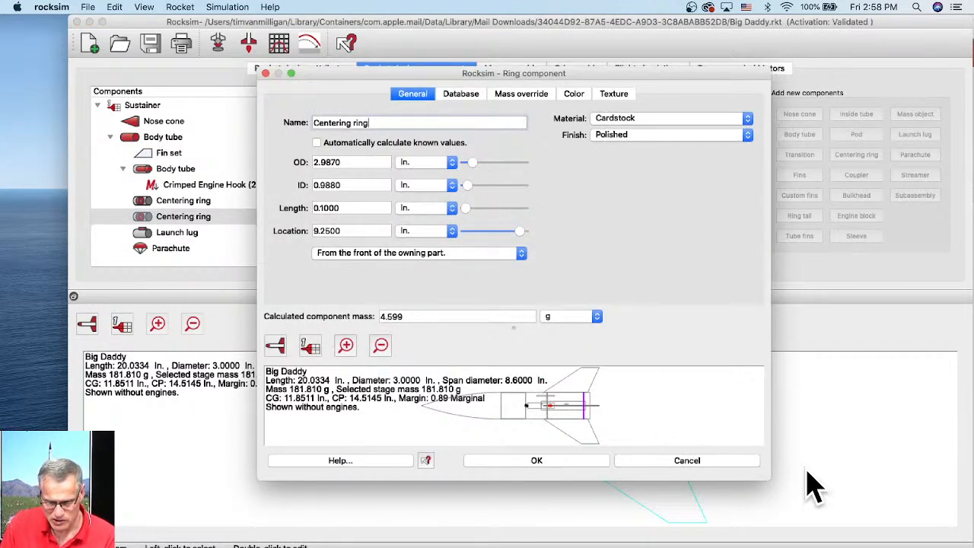
pyautogui.moveTo(767, 476); pyautogui.dragTo(940, 507)
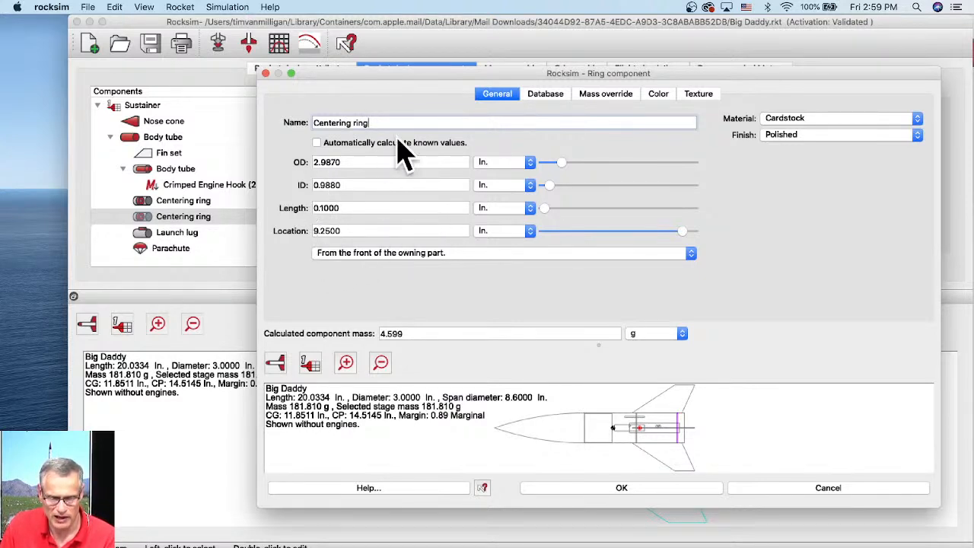
pyautogui.click(607, 96)
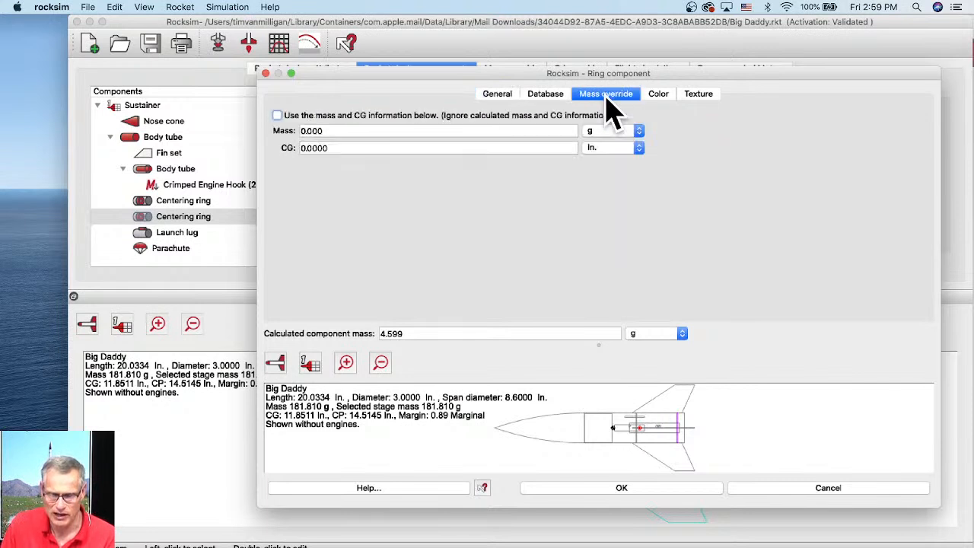
pyautogui.click(277, 115)
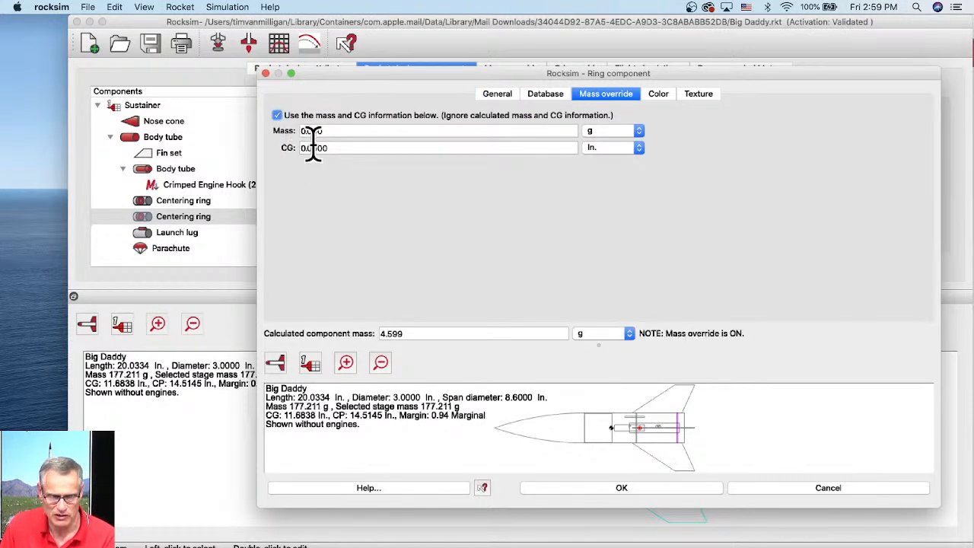
pyautogui.moveTo(325, 134); pyautogui.dragTo(286, 152)
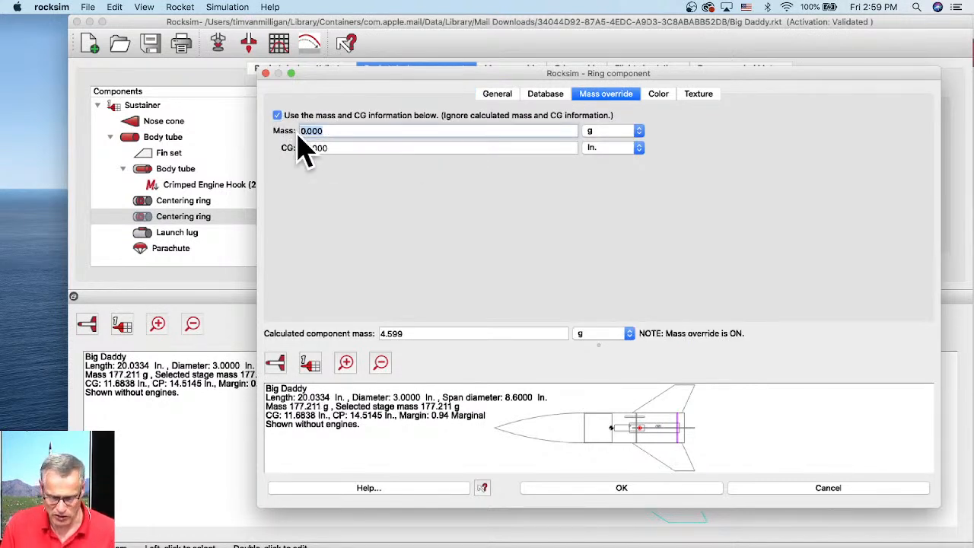
pyautogui.press('Tab')
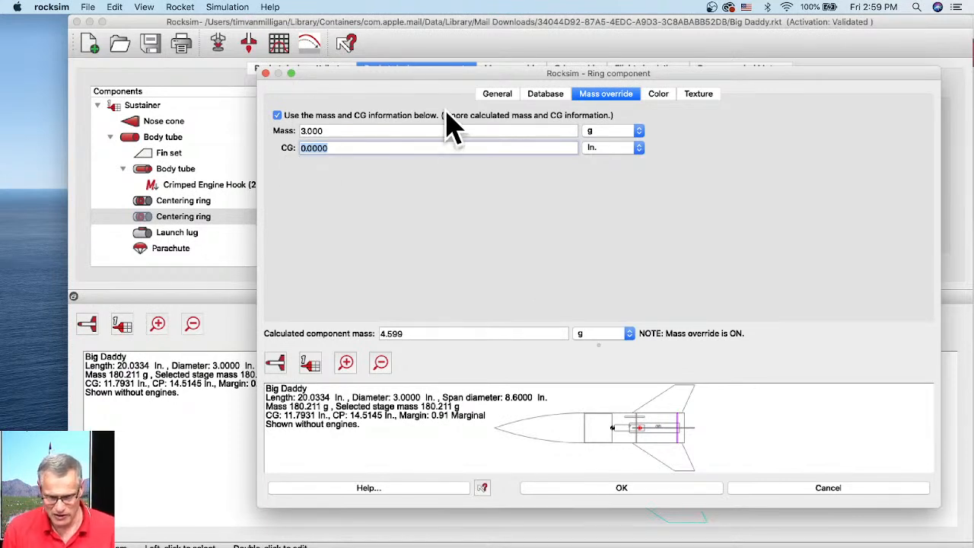
# - Set the centering ring's override CG to 0.05 in. and close its properties
pyautogui.click(506, 92)
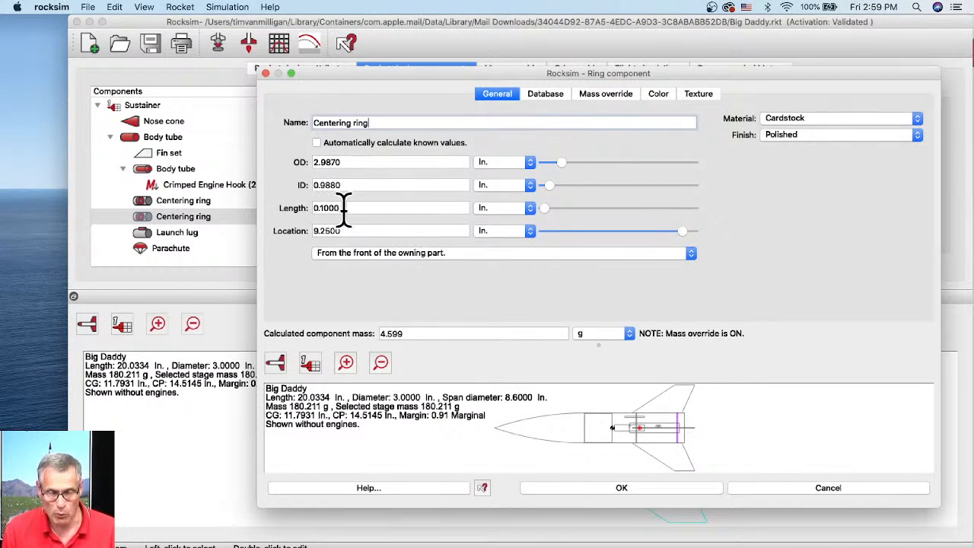
pyautogui.click(594, 97)
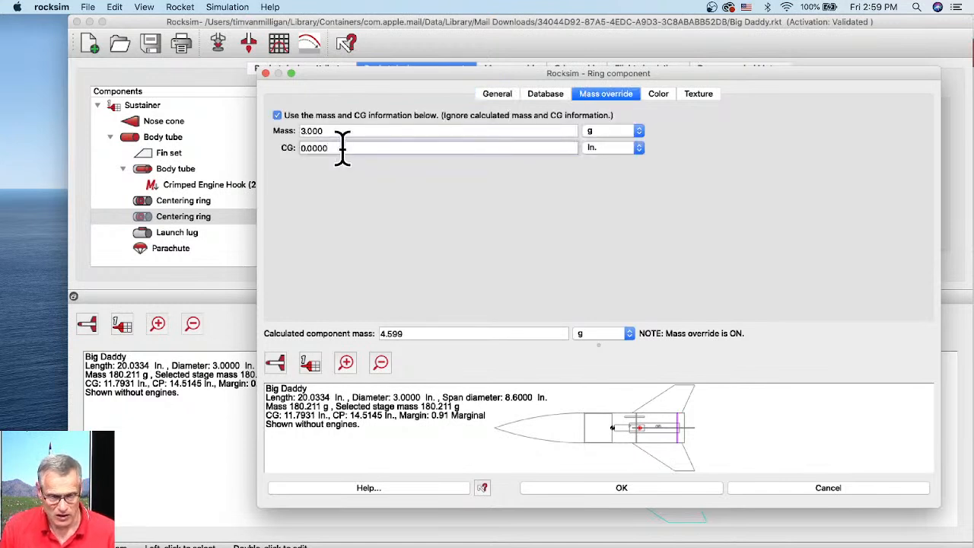
pyautogui.write('5')
pyautogui.press('Tab')
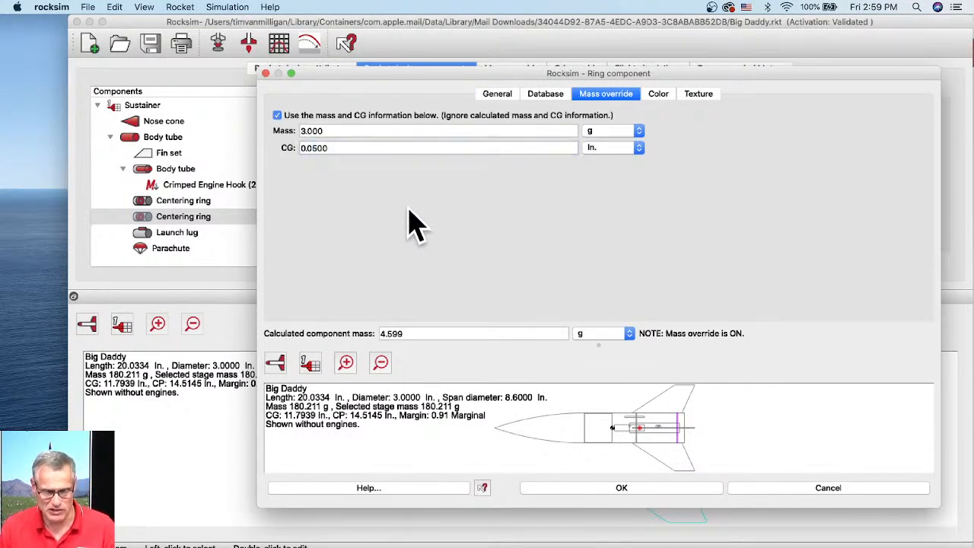
pyautogui.click(619, 488)
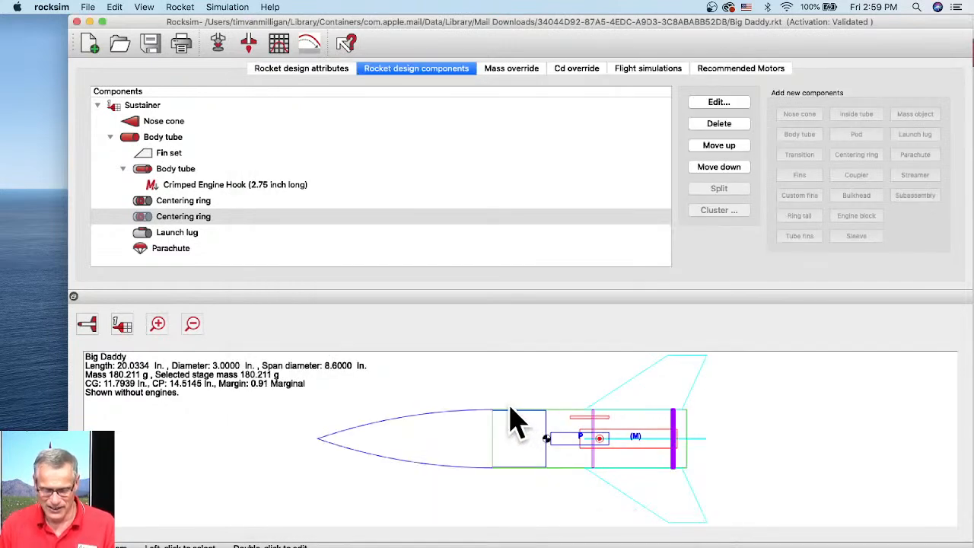
# - Turn on the inner motor-mount body tube's mass override and set its mass to 3 g
pyautogui.click(175, 169)
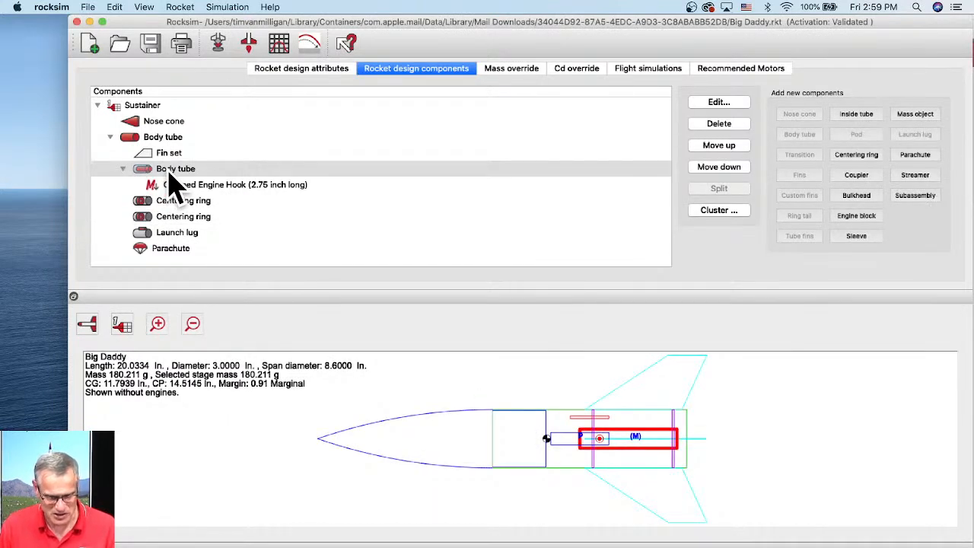
pyautogui.doubleClick(171, 174)
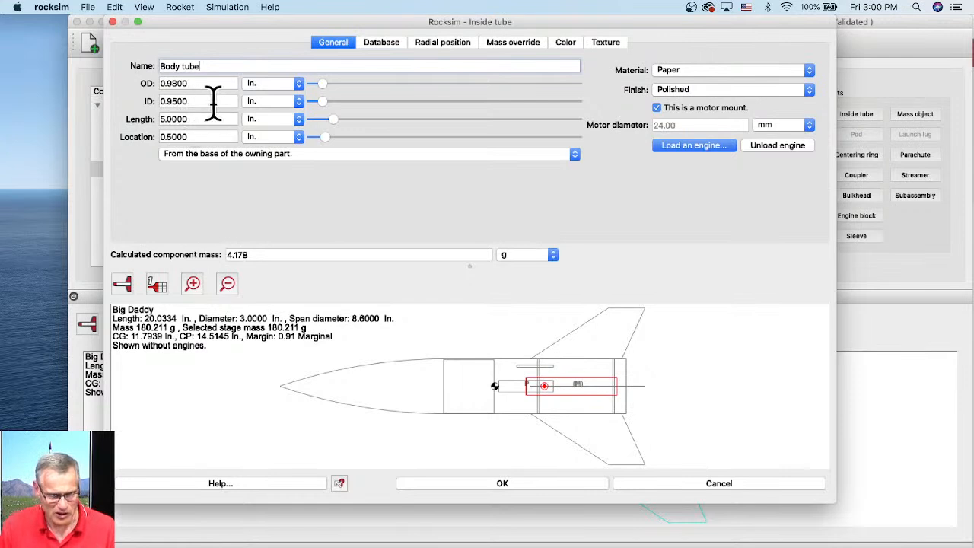
pyautogui.click(514, 44)
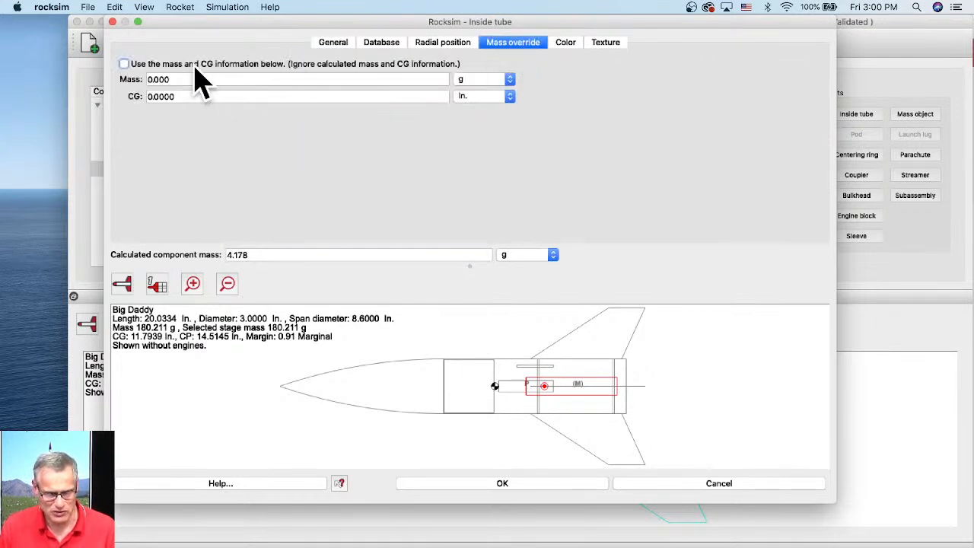
pyautogui.click(124, 64)
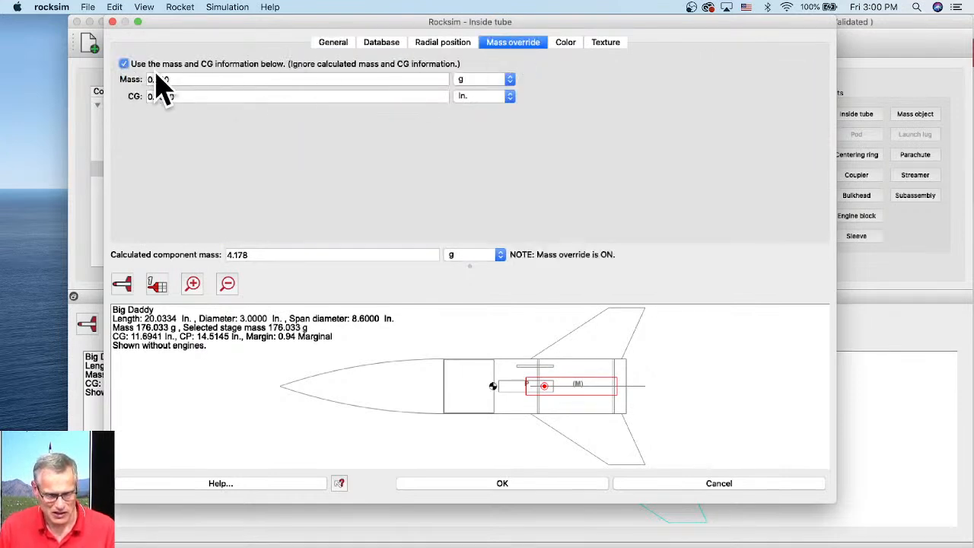
pyautogui.click(164, 79)
pyautogui.write('3')
pyautogui.press('Tab')
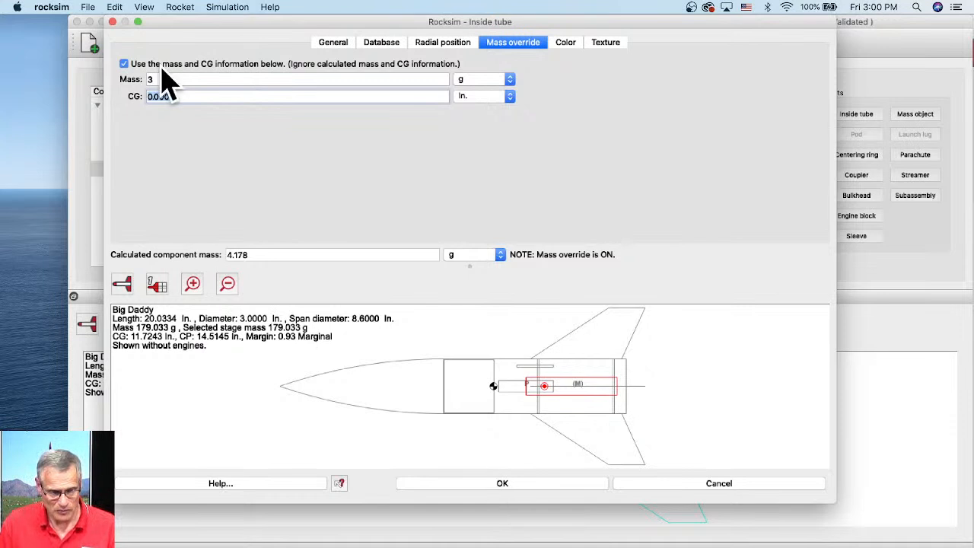
# - Set the motor-mount tube's override CG to 2.5 in. and close its properties
pyautogui.click(343, 42)
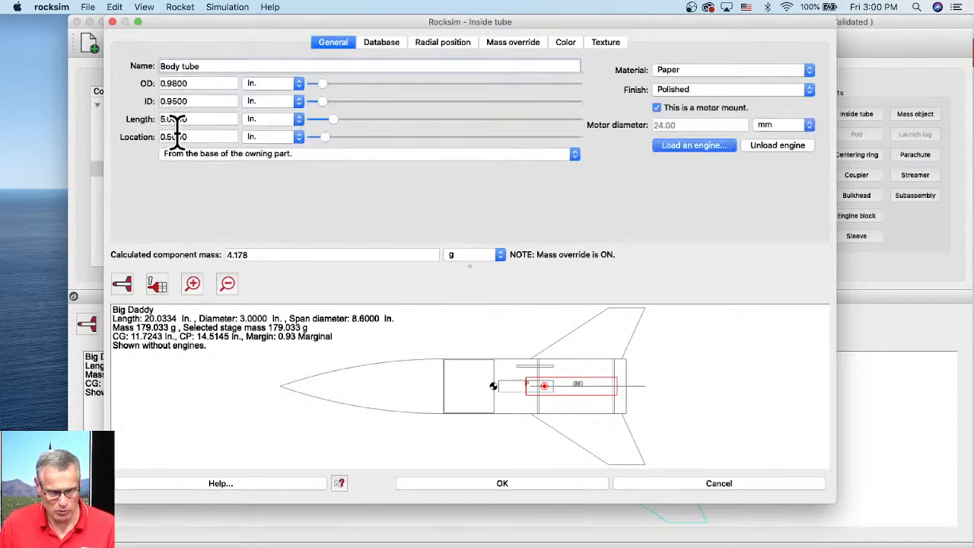
pyautogui.click(505, 44)
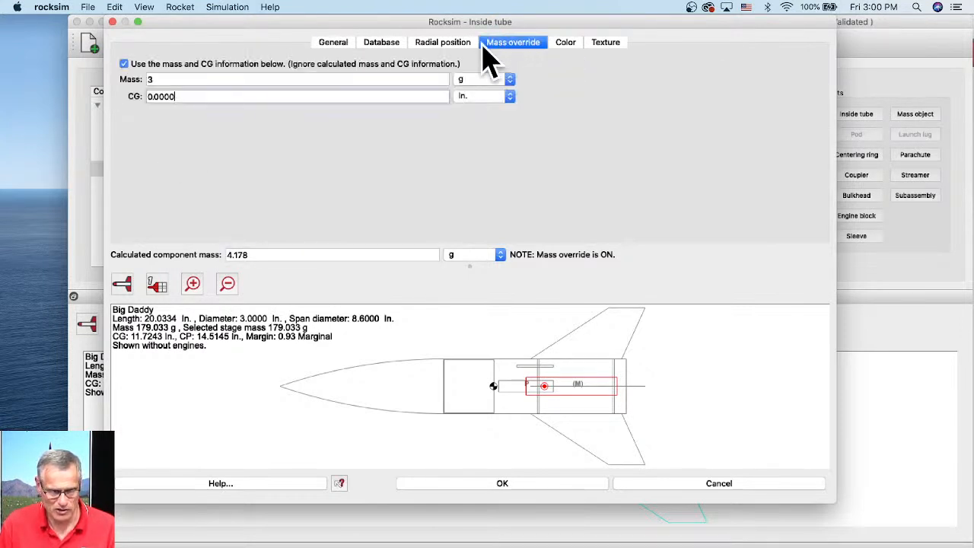
pyautogui.doubleClick(157, 97)
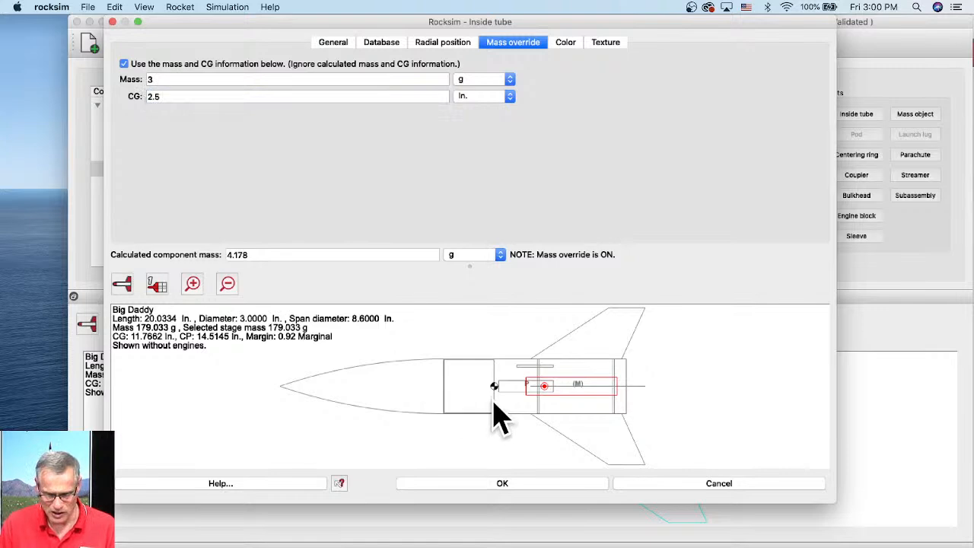
pyautogui.click(517, 483)
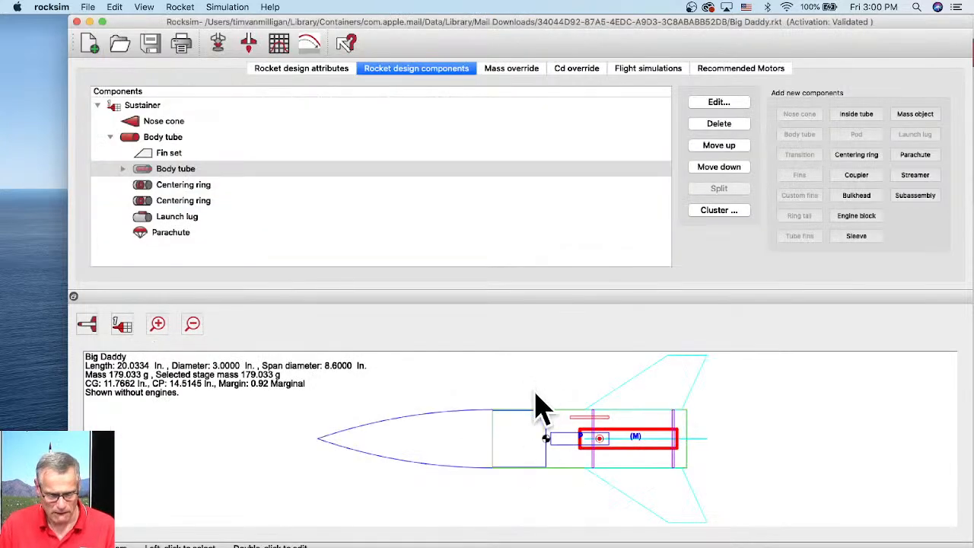
# - Open the parachute's properties to review its mass override values, then close them
pyautogui.doubleClick(161, 237)
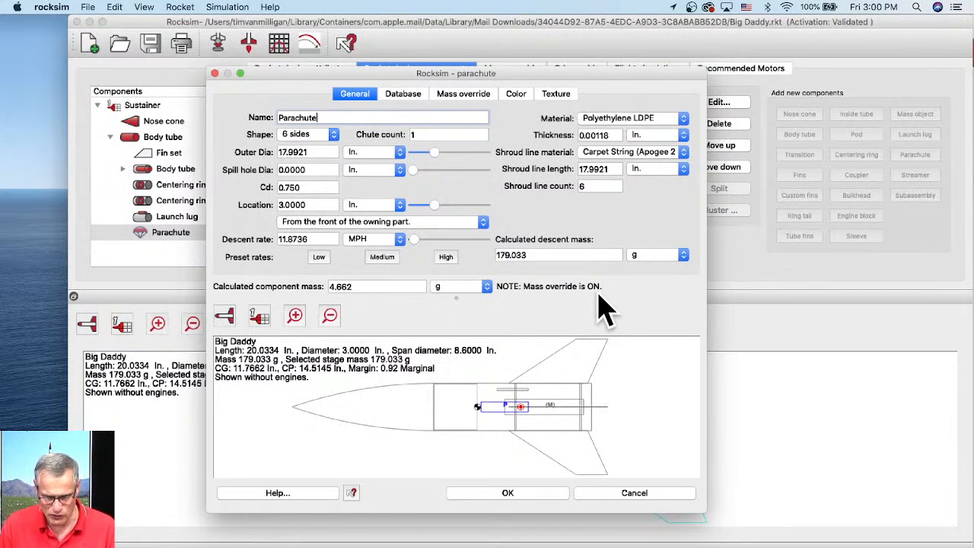
pyautogui.click(472, 99)
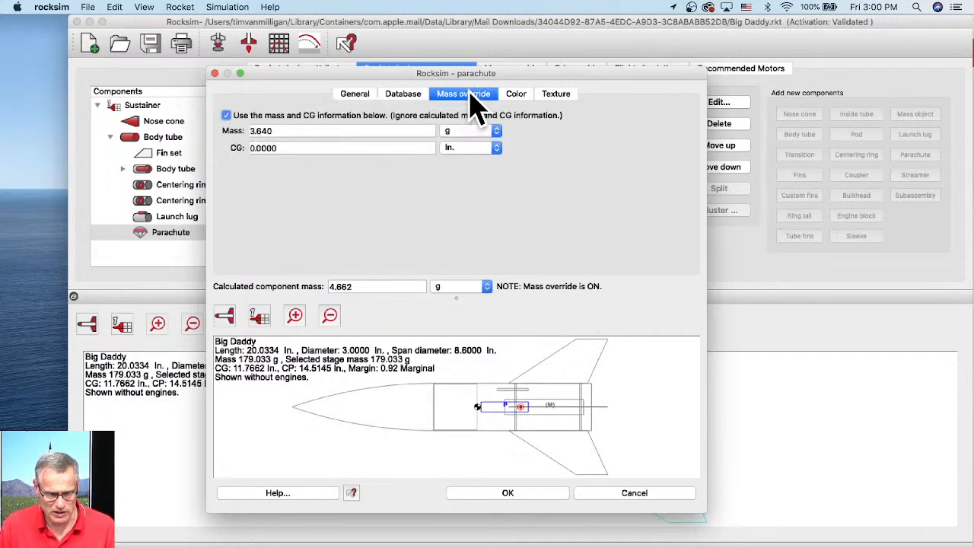
pyautogui.click(281, 131)
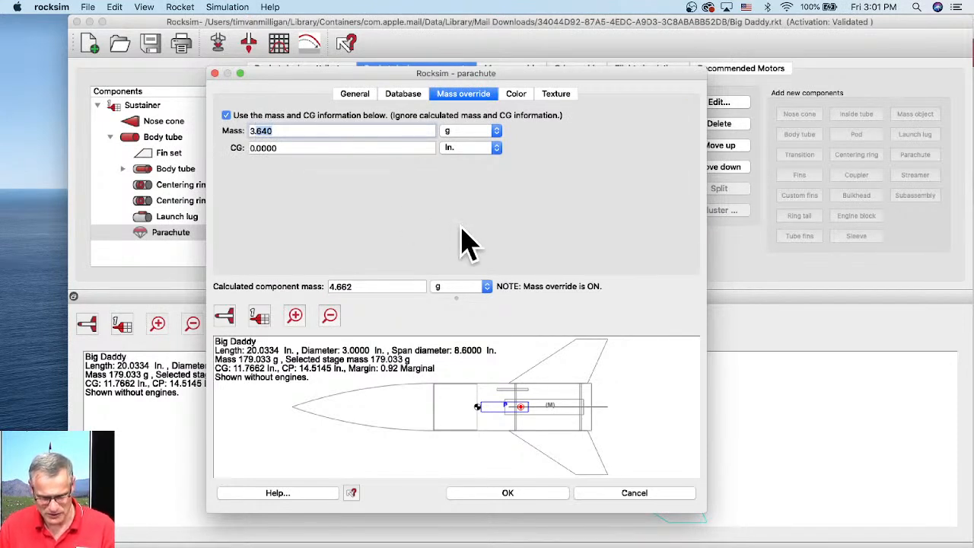
pyautogui.click(503, 496)
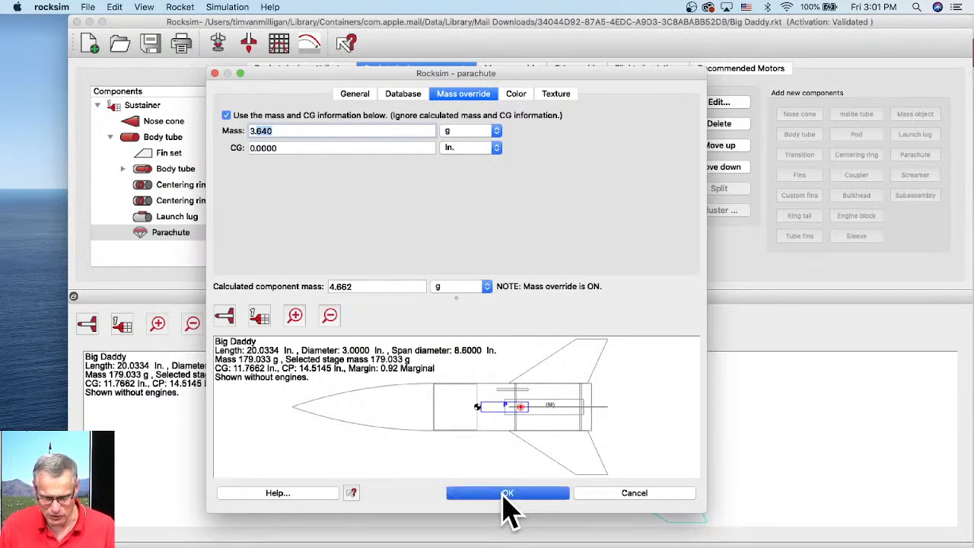
# - Open the main body tube's mass override and turn it on with a mass of 65 g and CG of 5 in
pyautogui.doubleClick(158, 137)
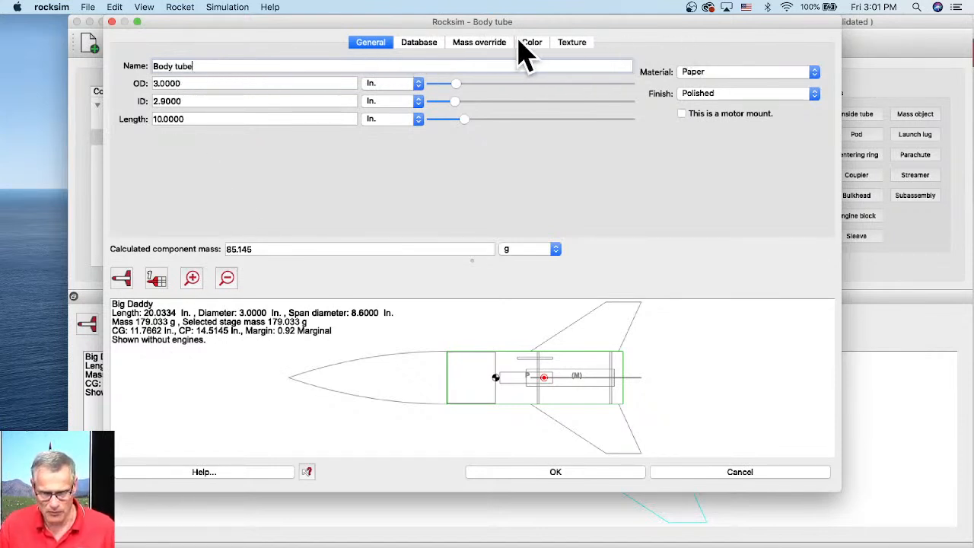
pyautogui.click(479, 43)
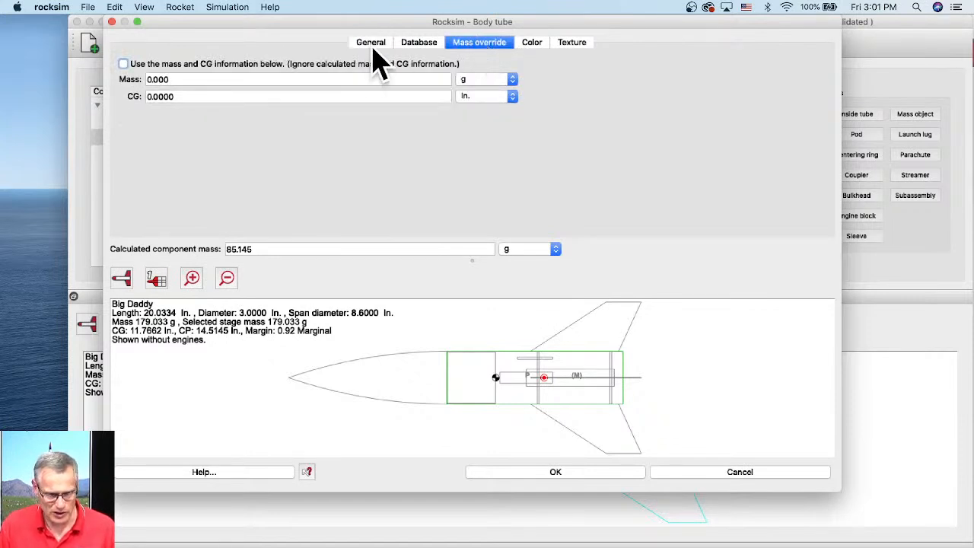
pyautogui.click(372, 45)
pyautogui.click(467, 47)
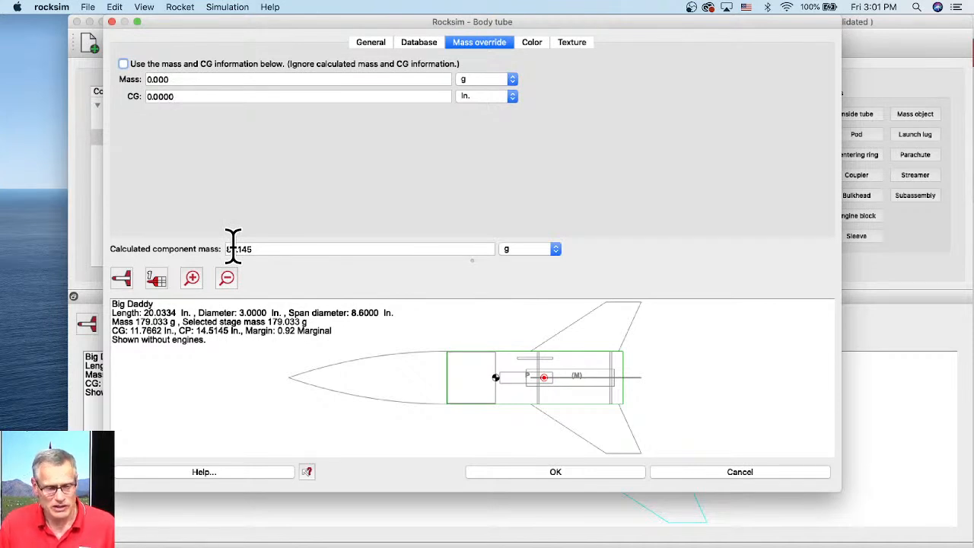
pyautogui.click(176, 82)
pyautogui.write('65')
pyautogui.press('Tab')
pyautogui.write('5')
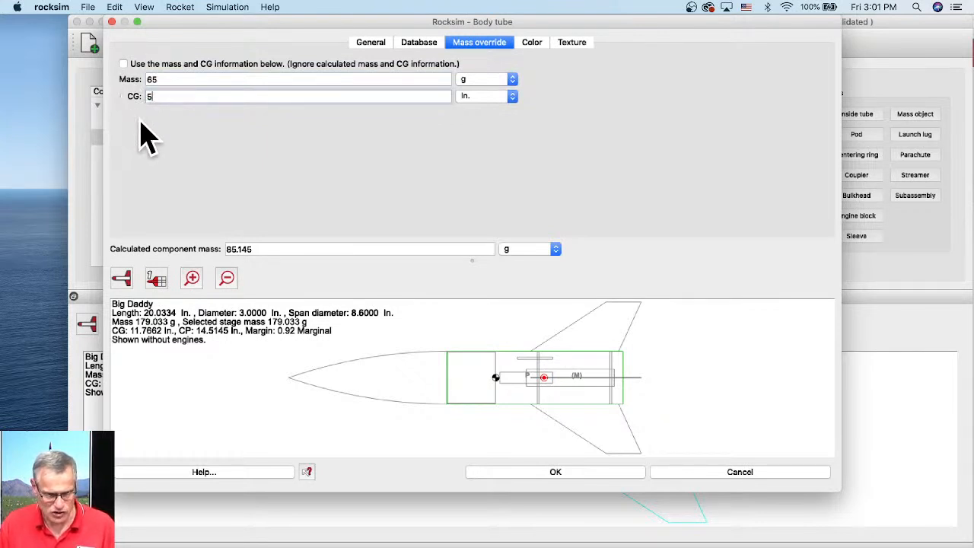
pyautogui.click(124, 64)
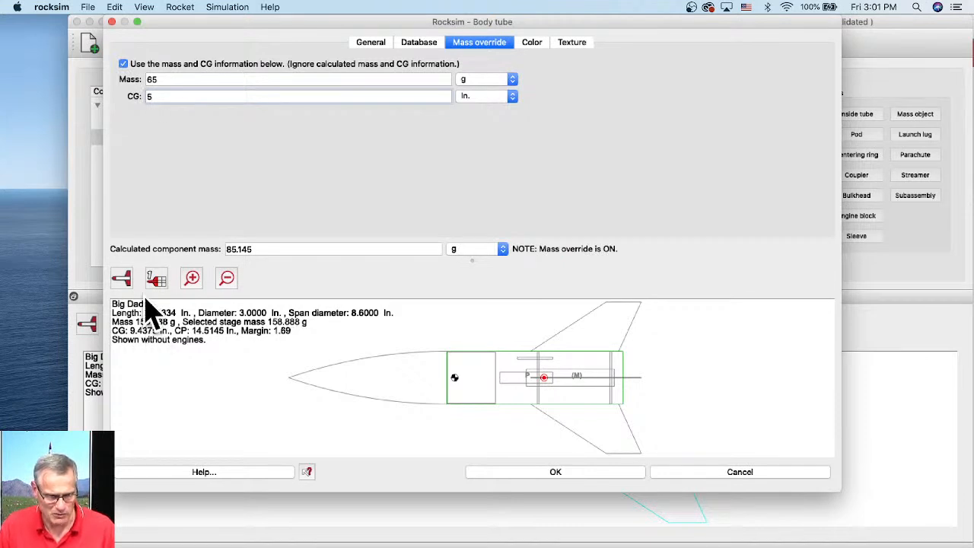
# - Change the main body tube's override mass to 57 g
pyautogui.doubleClick(152, 80)
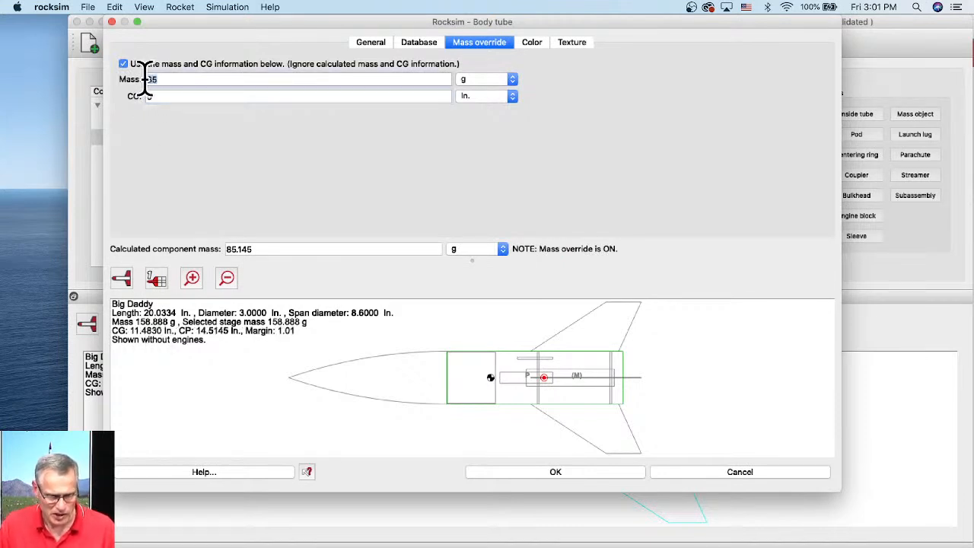
pyautogui.write('57')
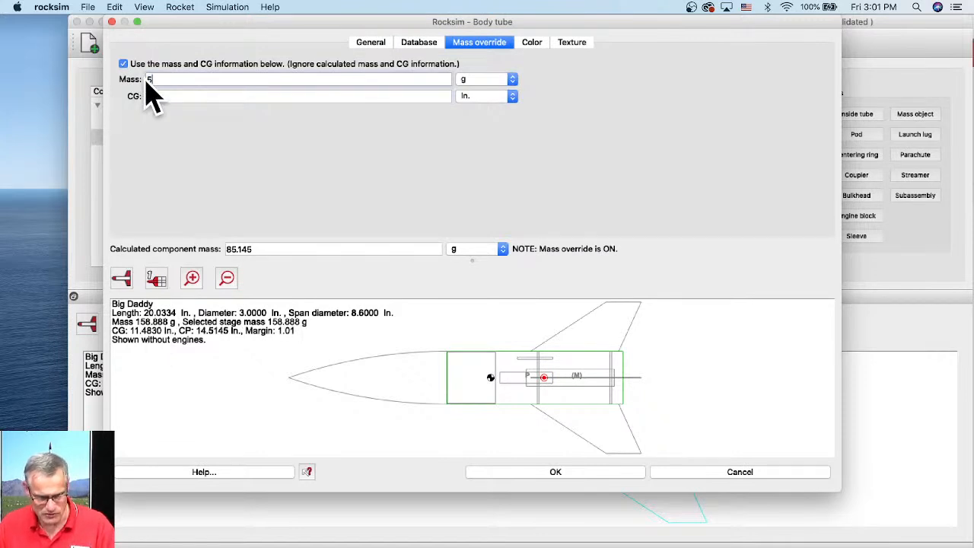
pyautogui.press('Tab')
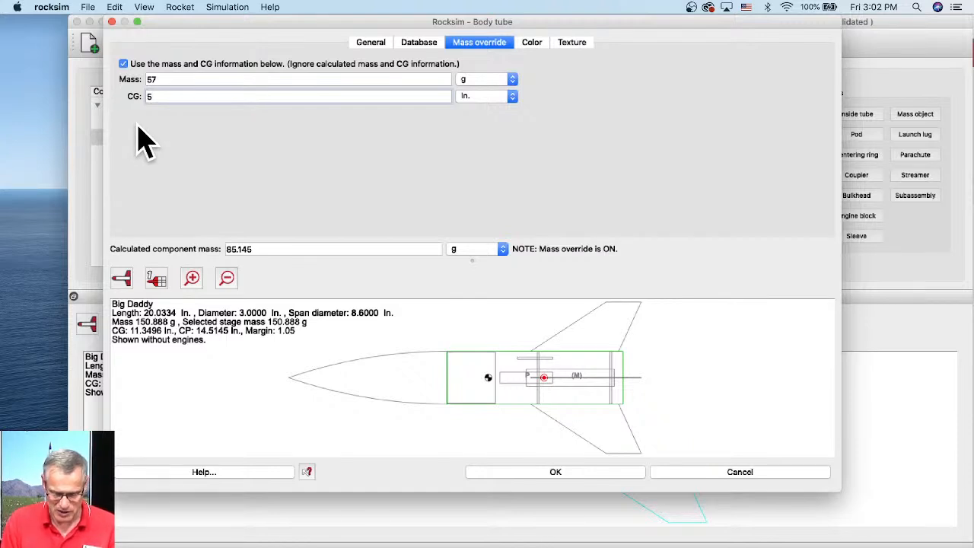
# - Set the main body tube's override CG to 6.05 in. and close its properties
pyautogui.press('BackSpace')
pyautogui.write('6')
pyautogui.press('Tab')
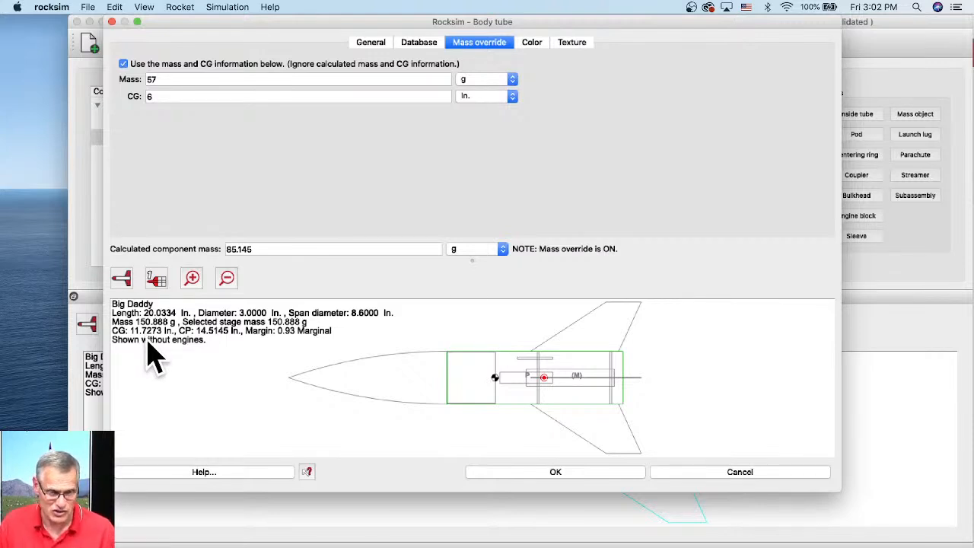
pyautogui.click(153, 96)
pyautogui.write('6.2')
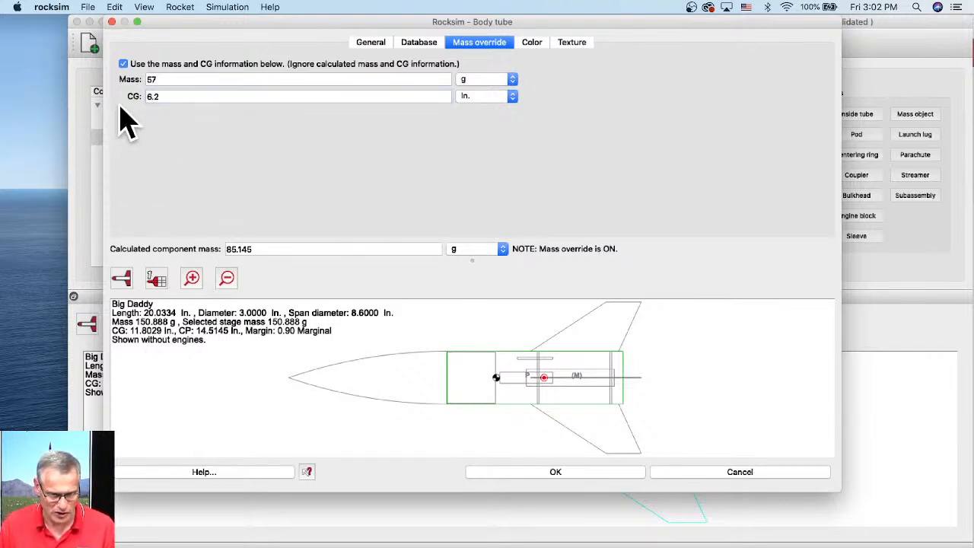
pyautogui.doubleClick(160, 96)
pyautogui.write('1')
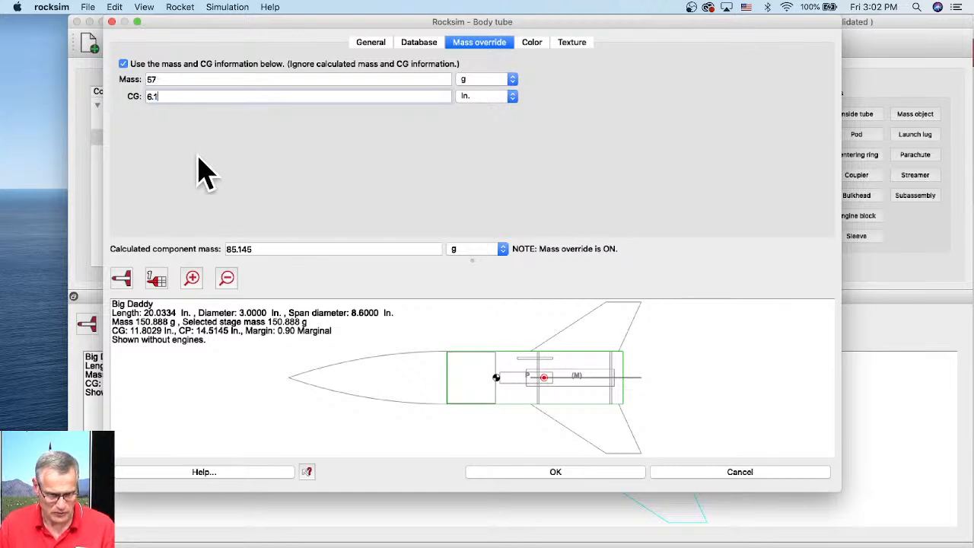
pyautogui.doubleClick(156, 97)
pyautogui.write('6.05')
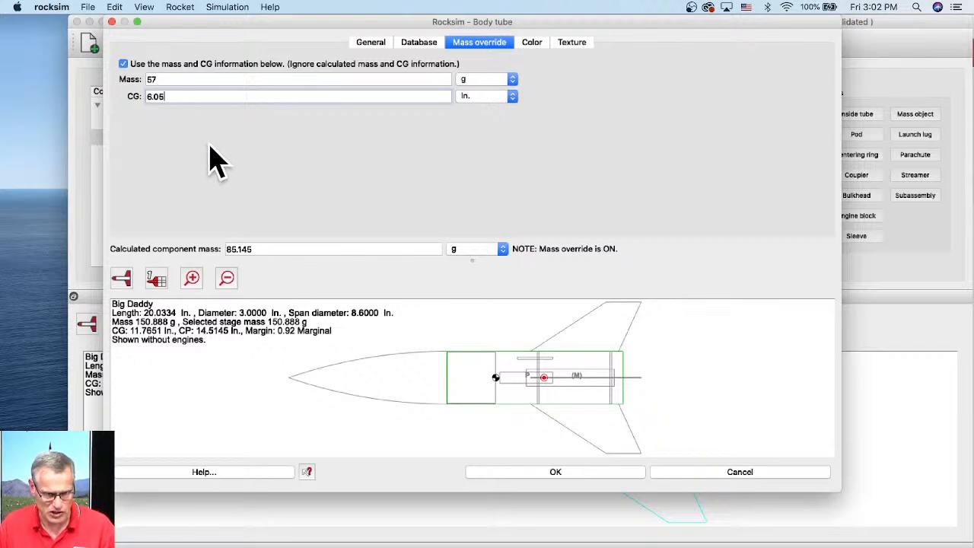
pyautogui.click(143, 359)
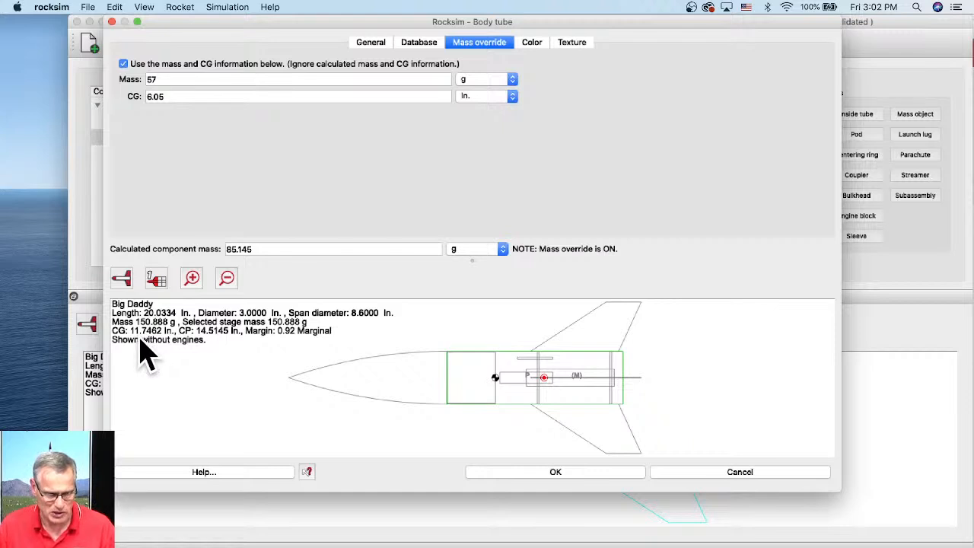
pyautogui.click(592, 483)
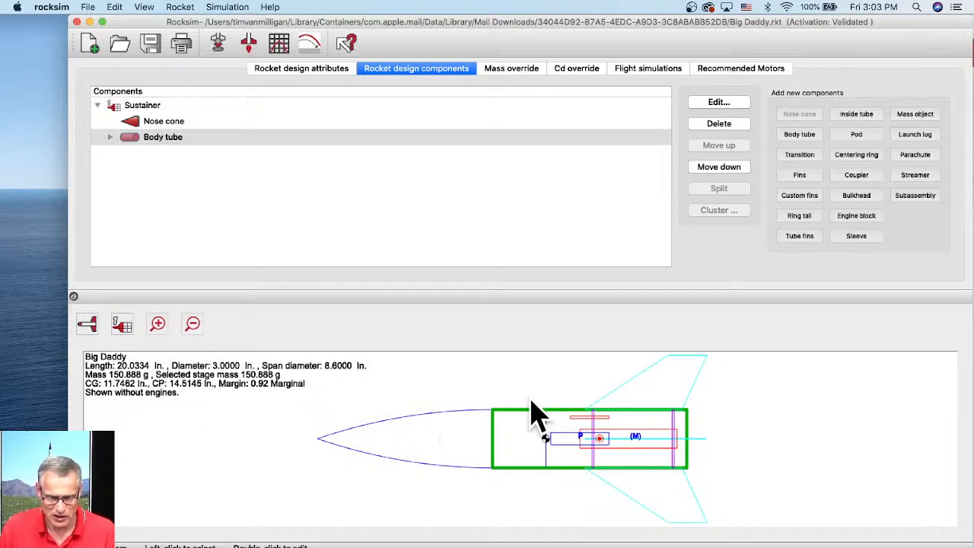
pyautogui.click(473, 377)
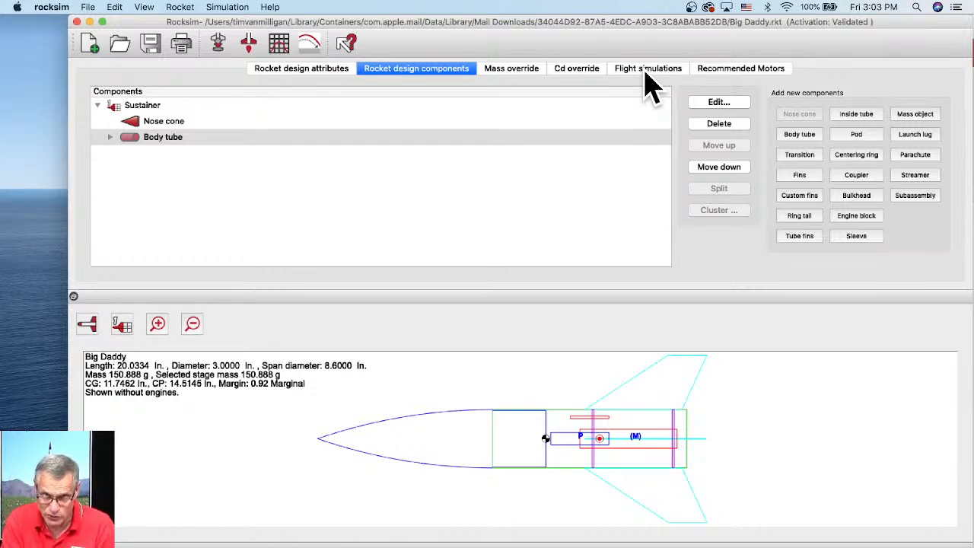
pyautogui.click(955, 7)
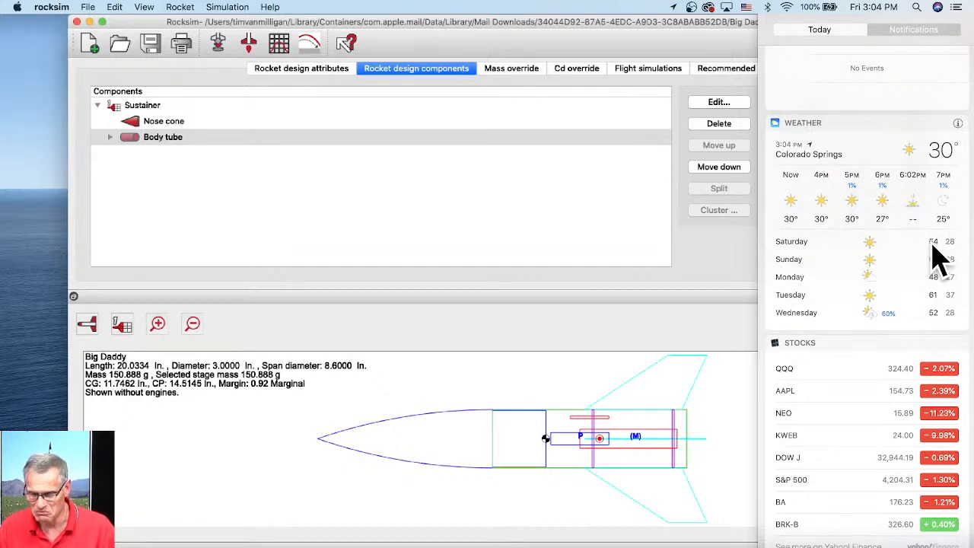
pyautogui.click(673, 255)
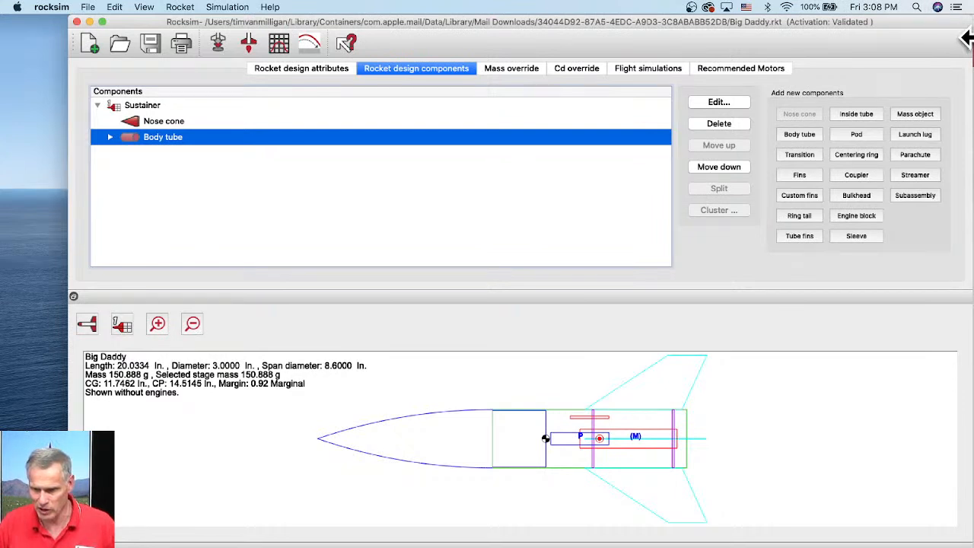
pyautogui.click(957, 8)
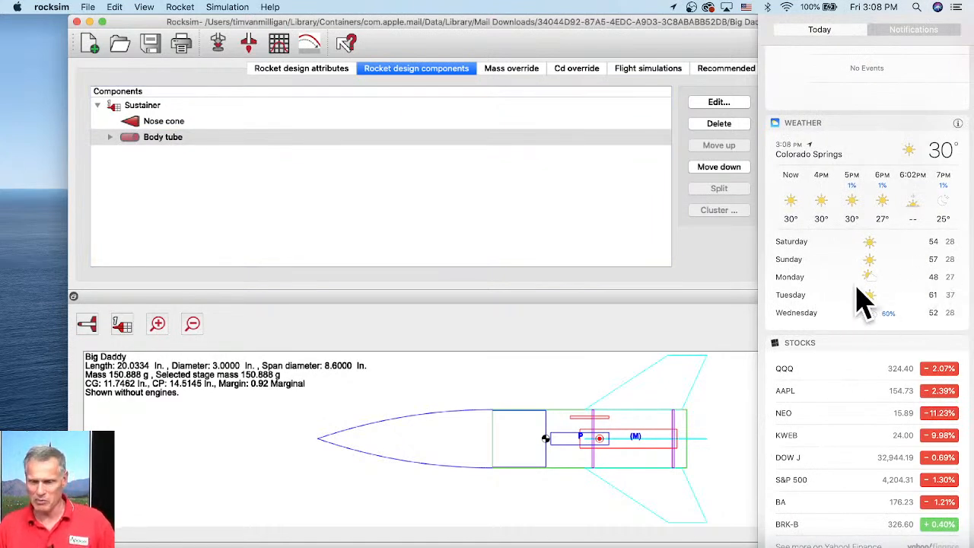
pyautogui.click(541, 223)
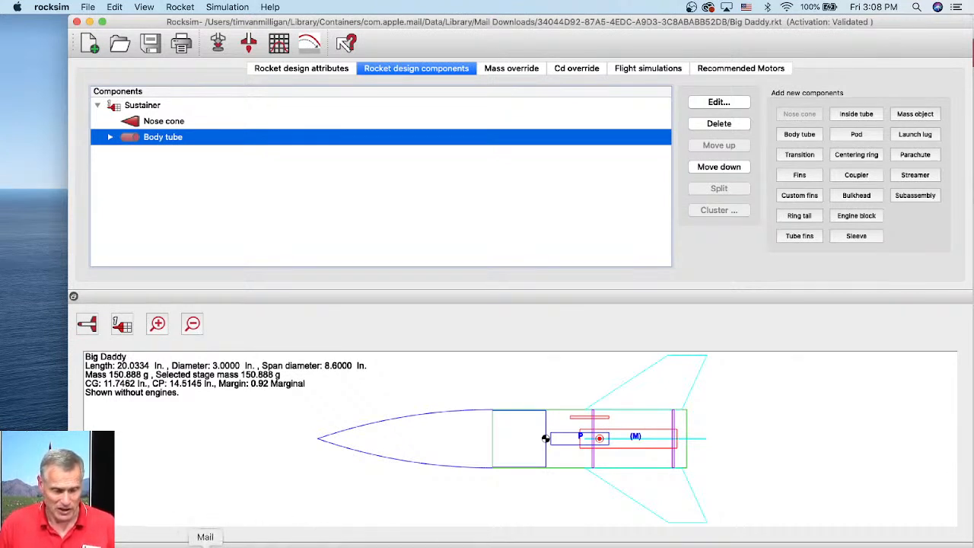
# - Switch to the web browser, go to rocksim.com, and close the browser window again
pyautogui.click(171, 545)
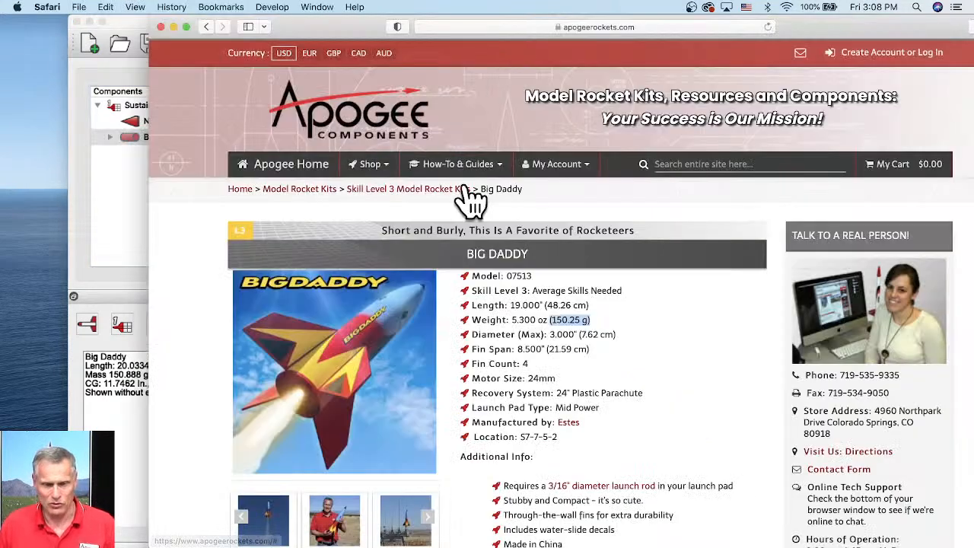
pyautogui.click(516, 27)
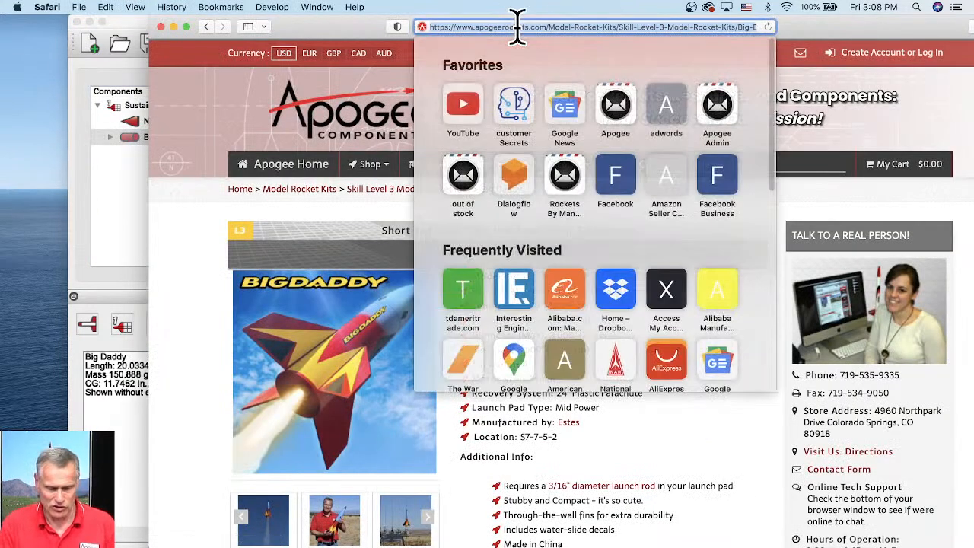
pyautogui.write('rock')
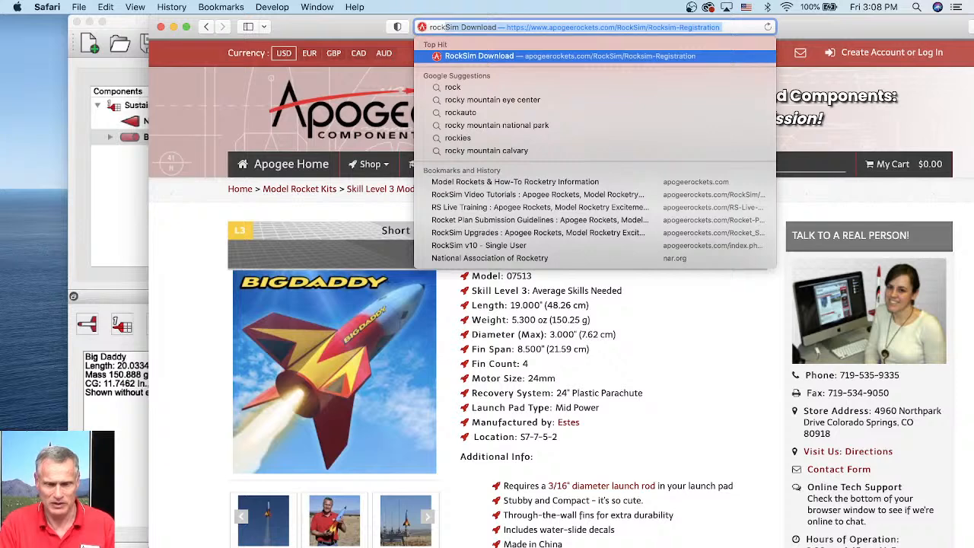
pyautogui.write('sim.com')
pyautogui.press('Return')
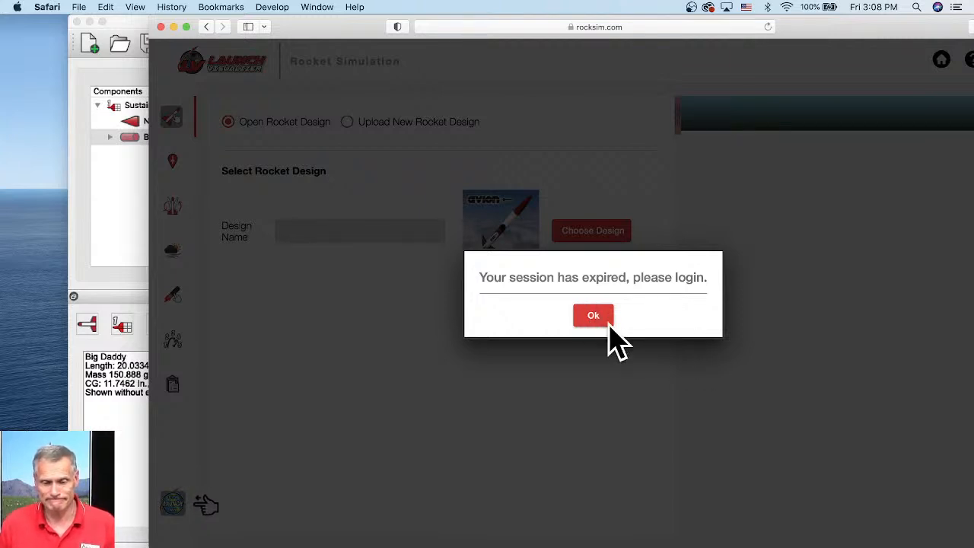
pyautogui.click(592, 320)
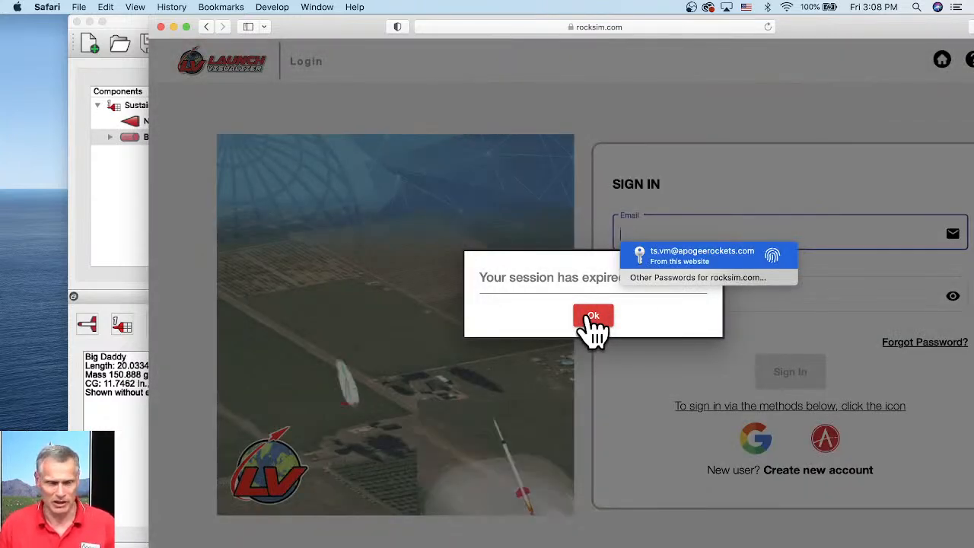
pyautogui.click(161, 27)
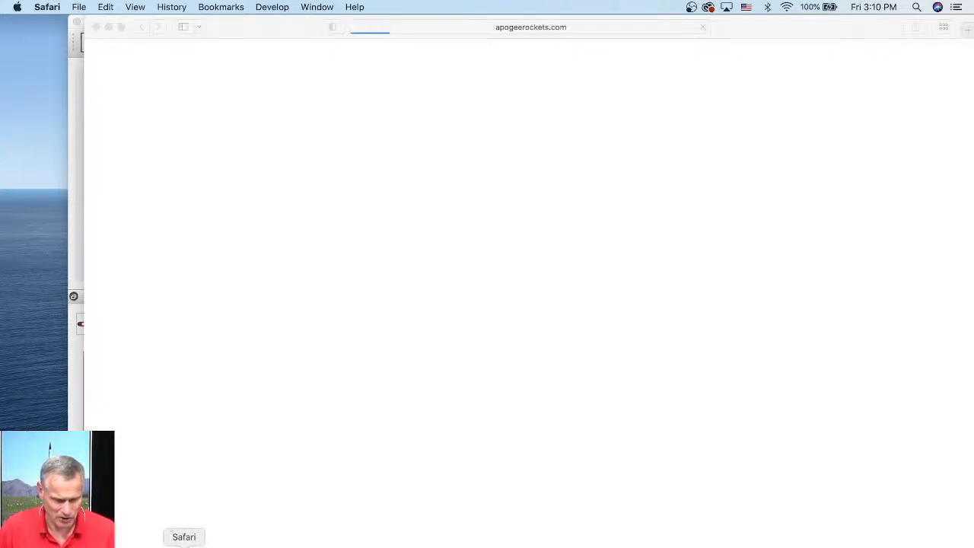
# - Return to the web browser and search the web for Estes Big Daddy RockSim File
pyautogui.click(163, 547)
pyautogui.rightClick(162, 546)
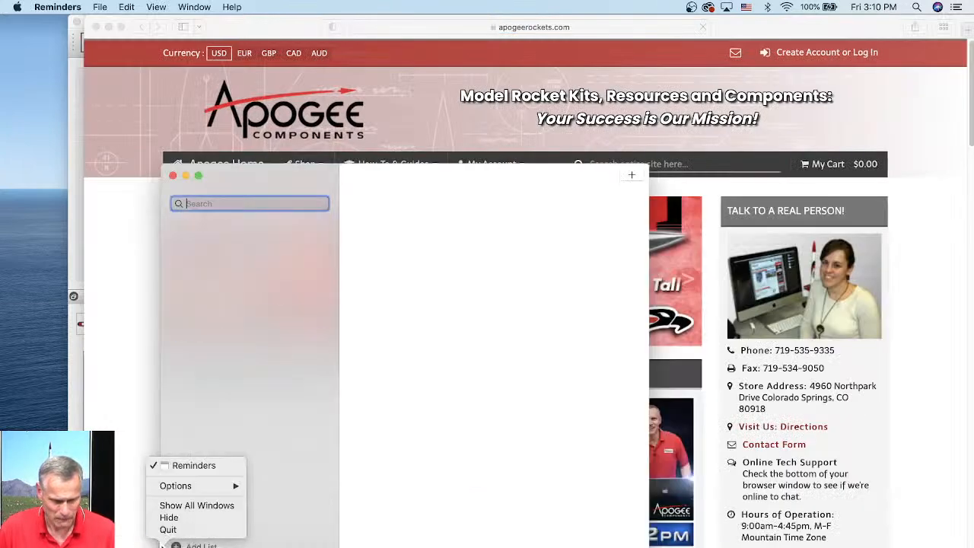
pyautogui.click(168, 529)
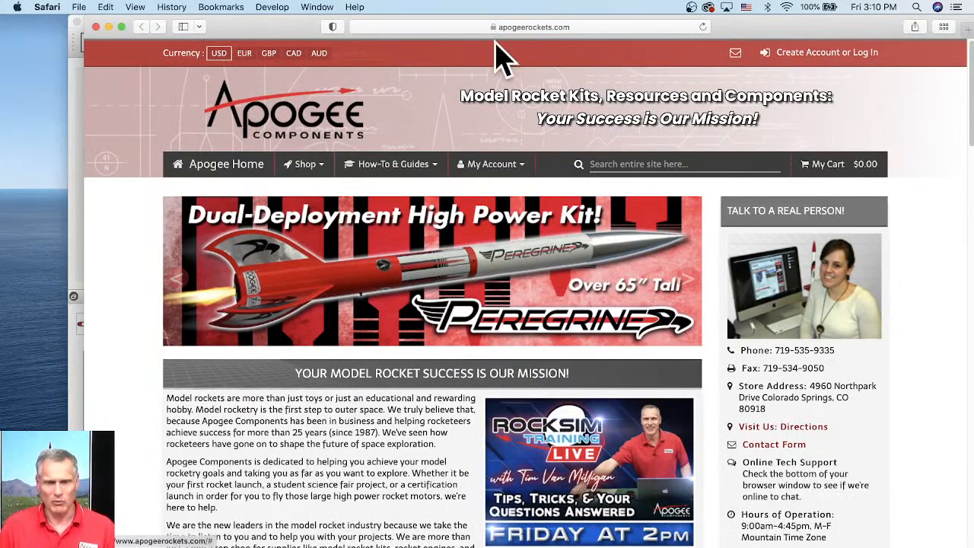
pyautogui.click(532, 27)
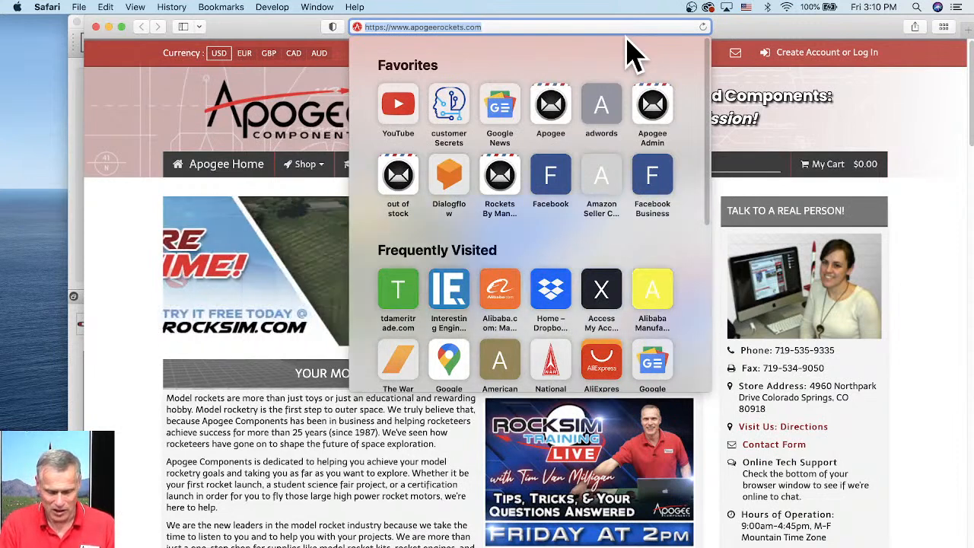
pyautogui.write('Estes Bid')
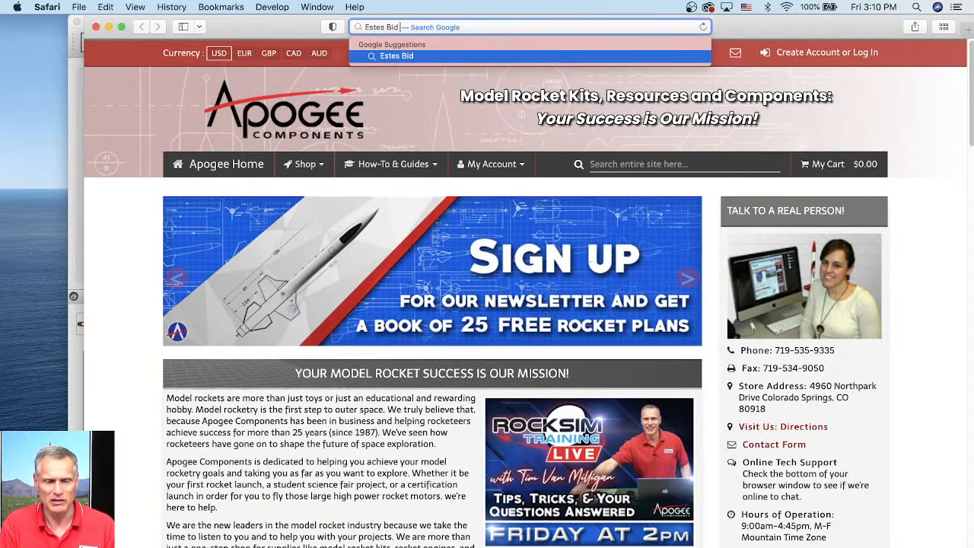
pyautogui.press('BackSpace')
pyautogui.write('g Dad')
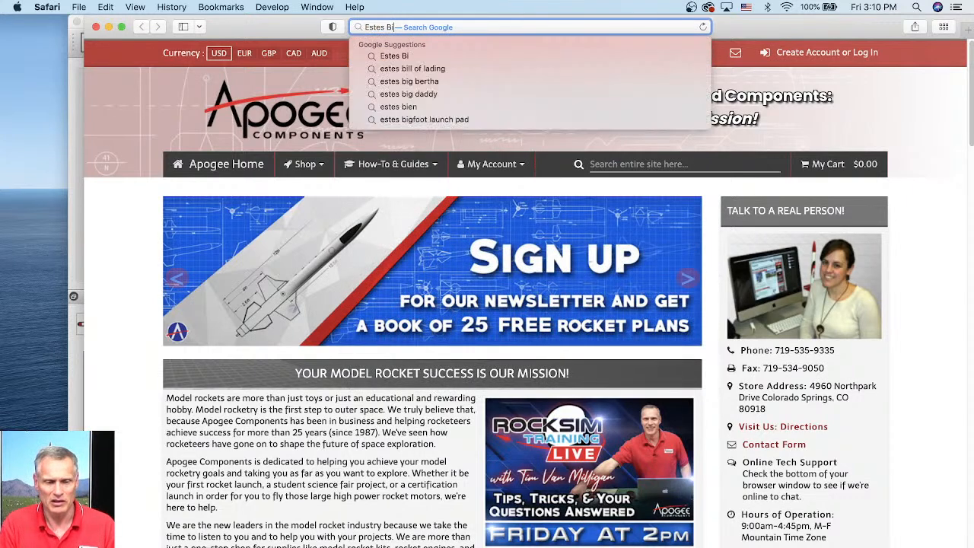
pyautogui.write('dy ')
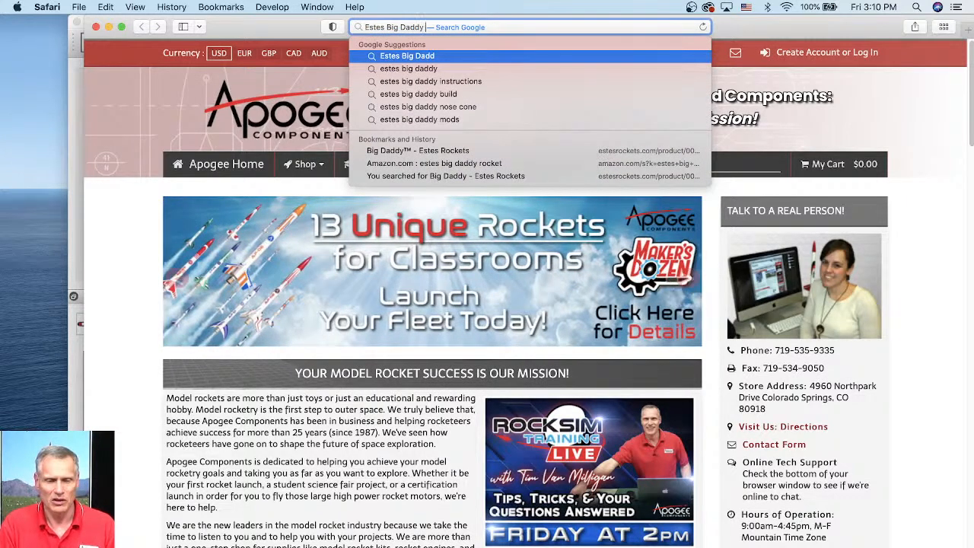
pyautogui.write('RockSim File')
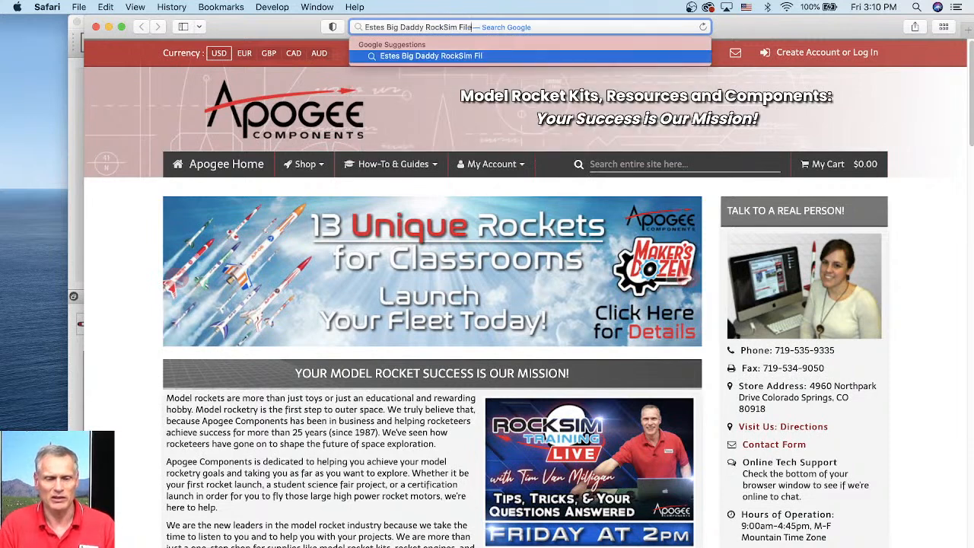
pyautogui.press('Return')
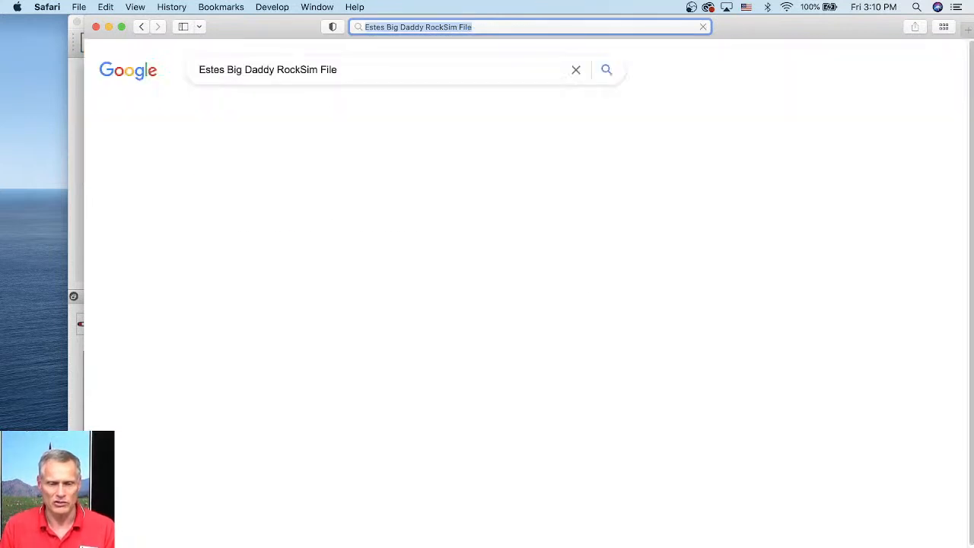